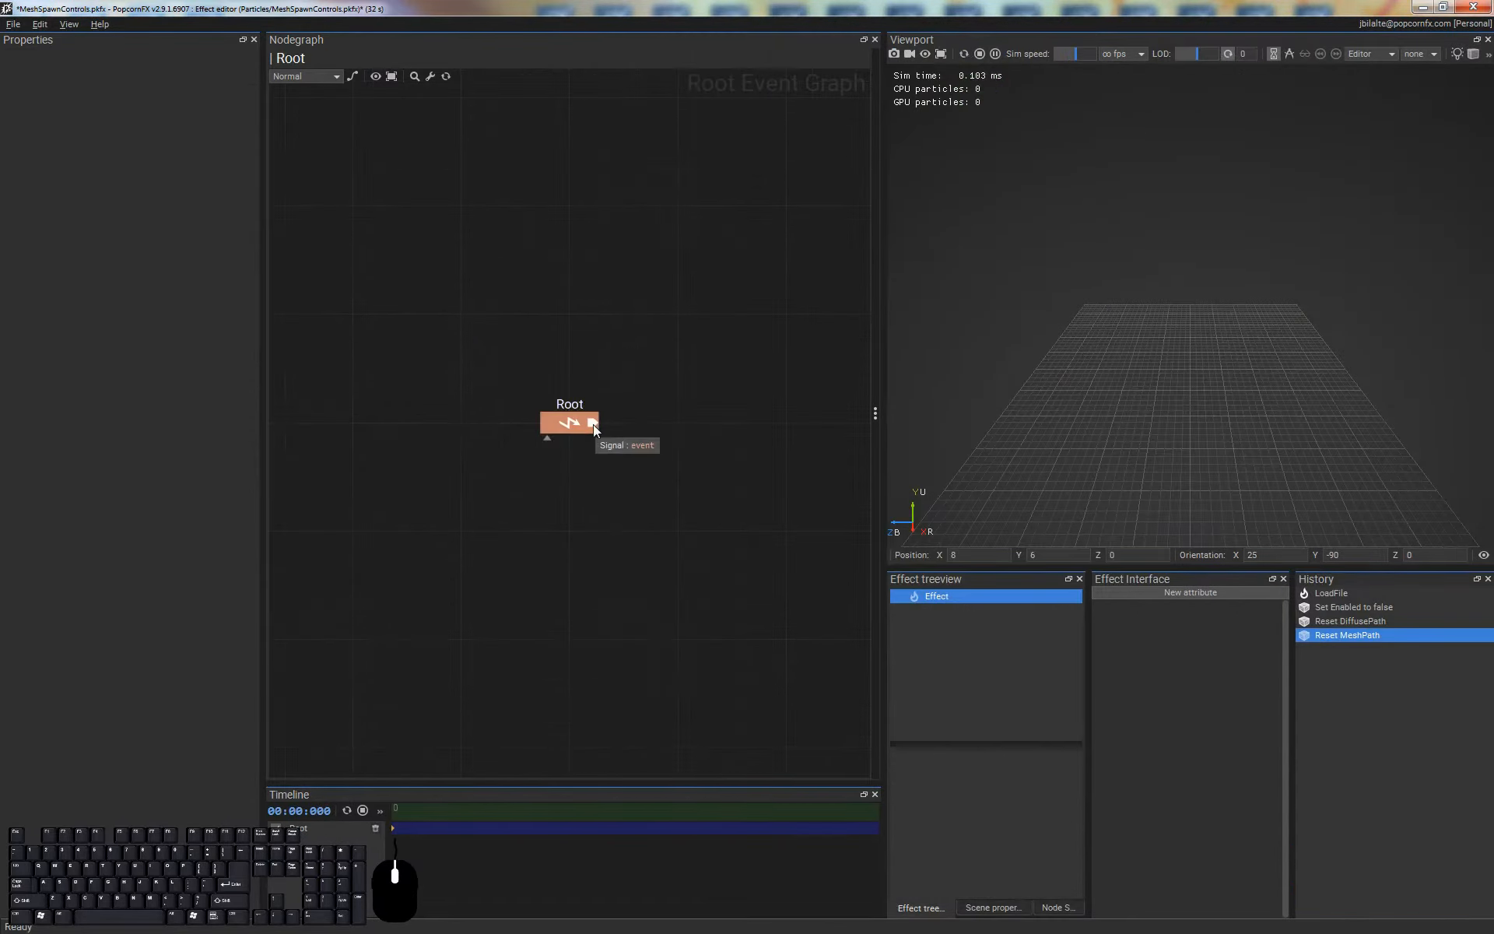
Add an EventMultiplier node after Root and connect a new Layer node to its output
drag(653, 420, 785, 423)
key(Return)
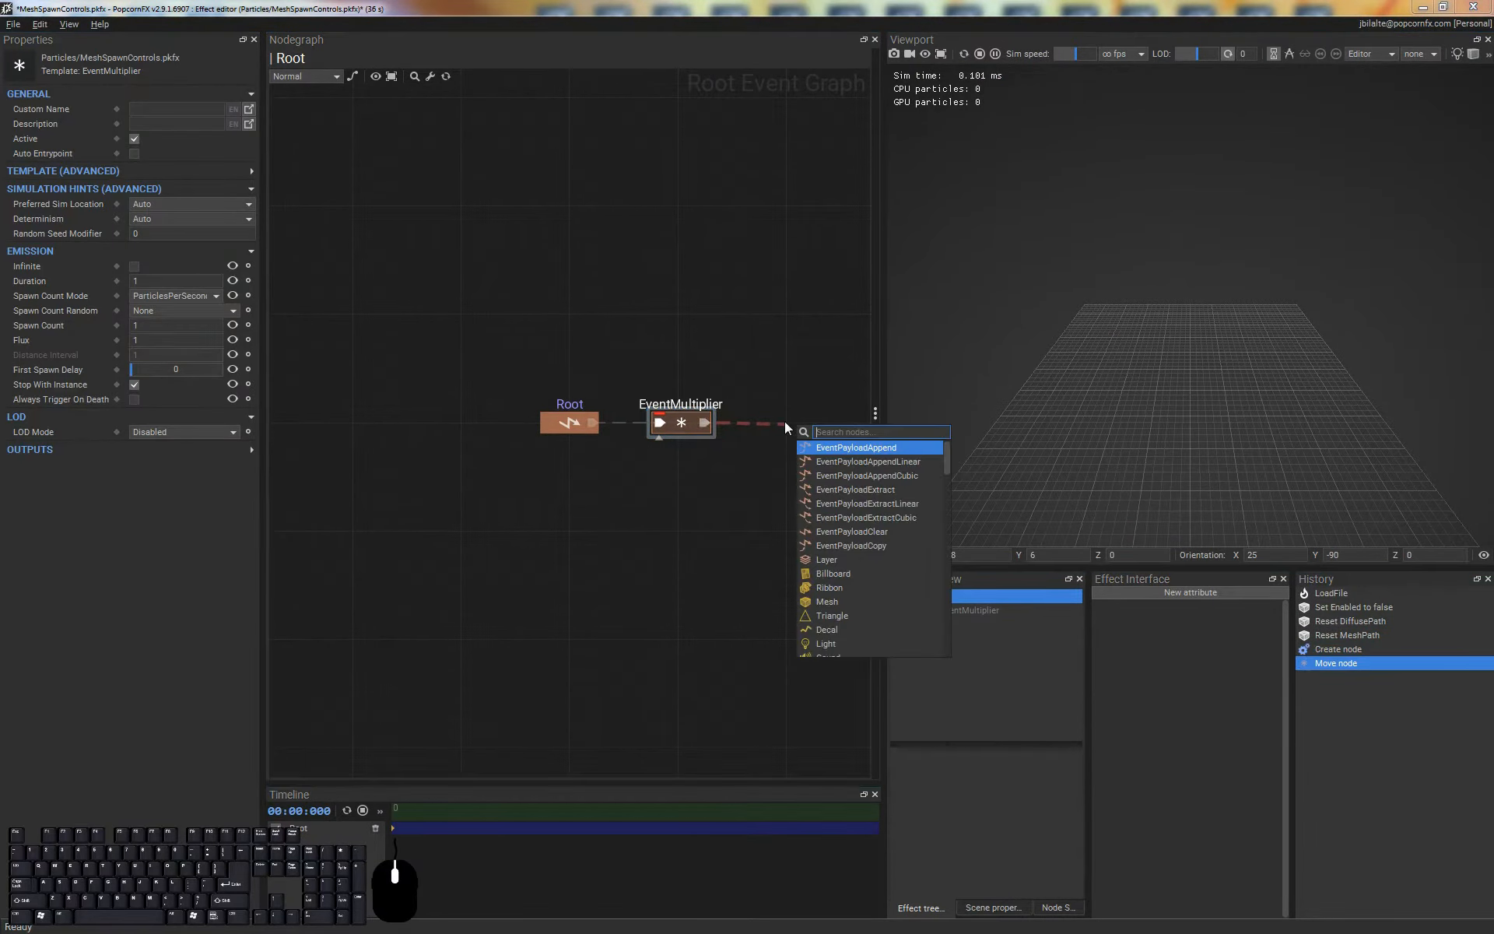
text(lay)
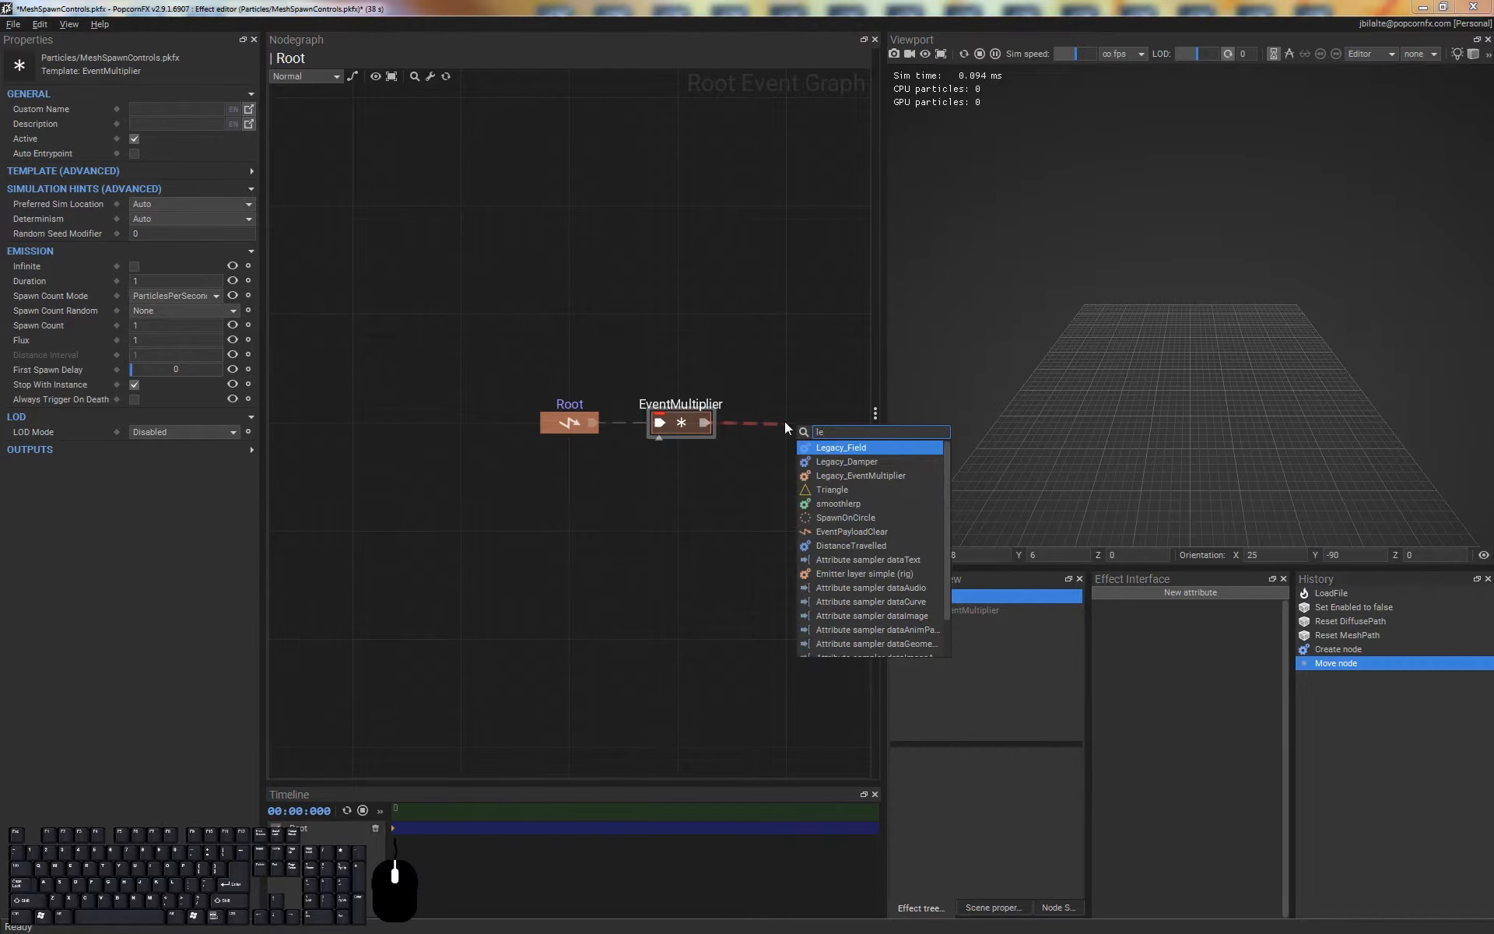
key(Return)
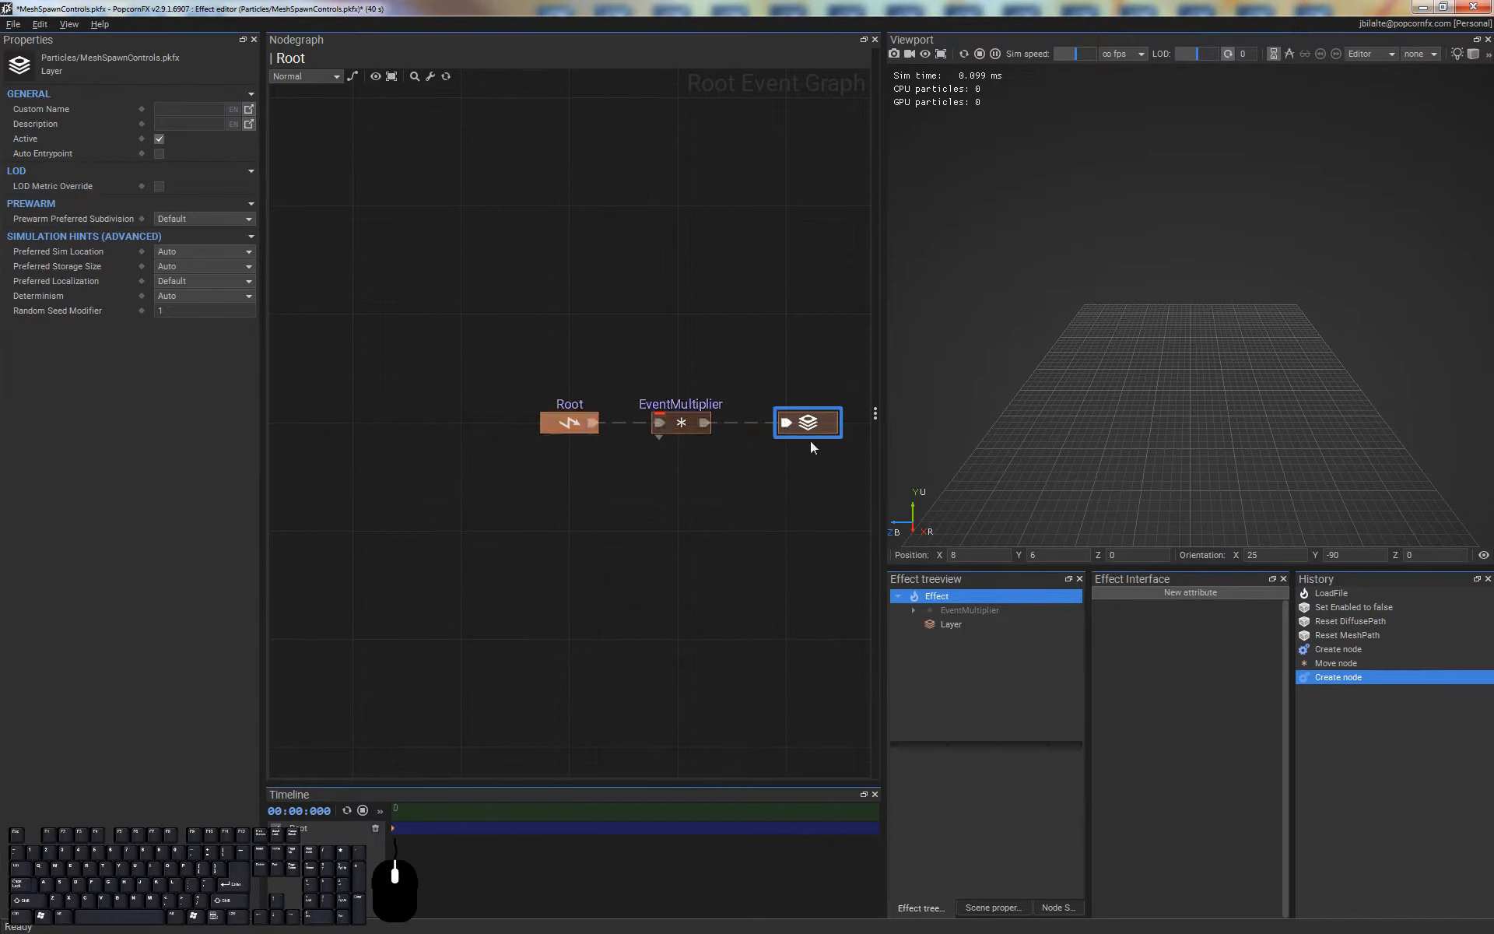
Open the new layer's graph and add a Billboard renderer to it
double_click(808, 424)
right_click(739, 483)
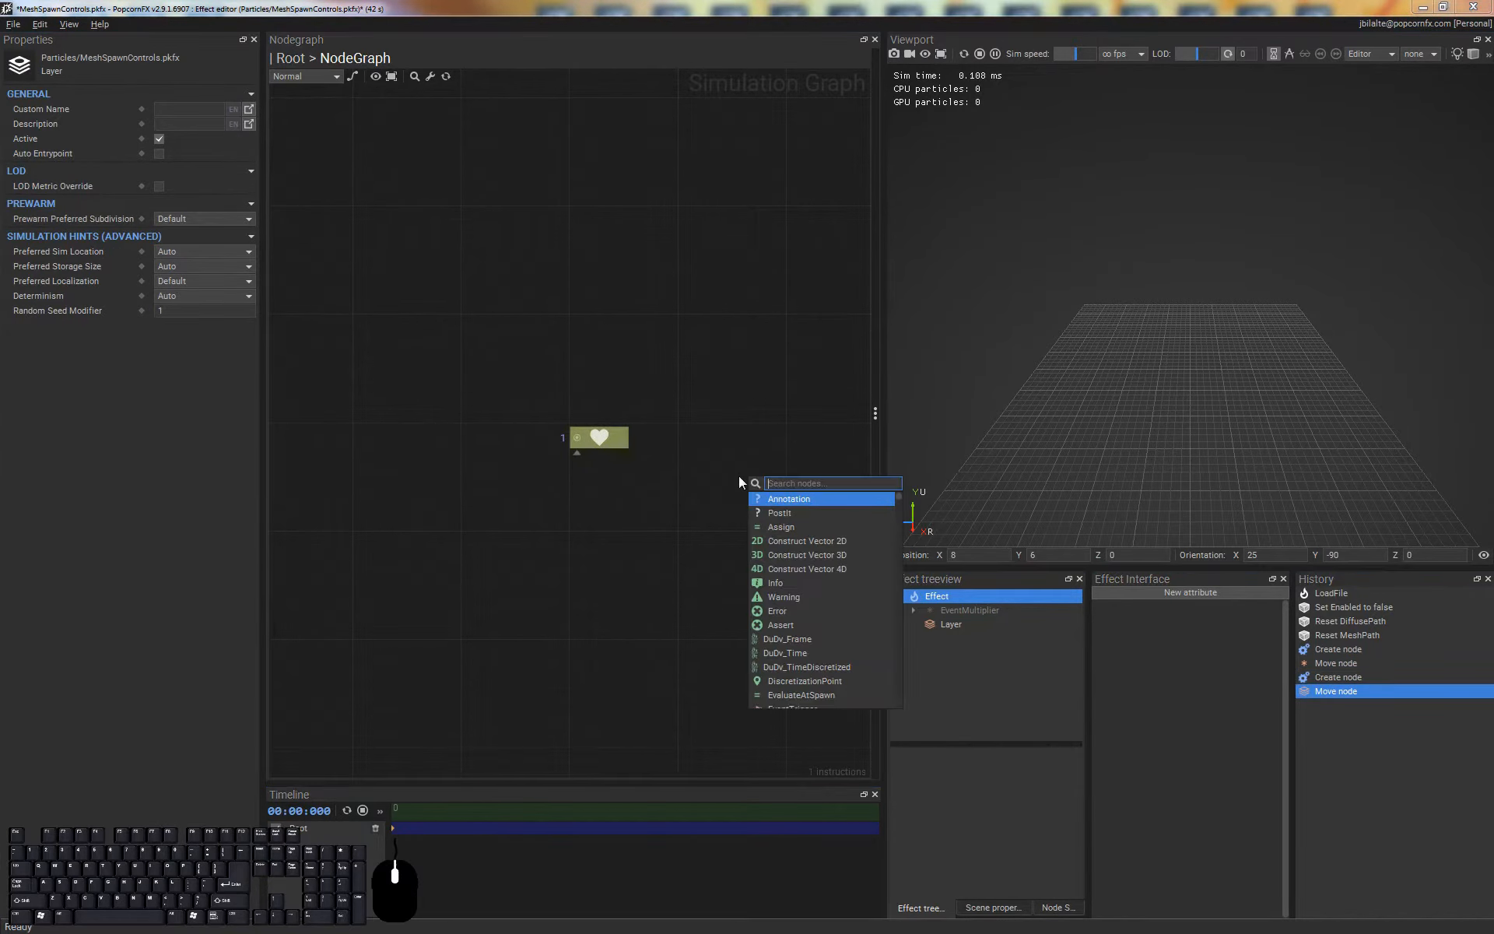
text(bill)
key(Return)
Return to the root graph and set the EventMultiplier to infinite emission with a spawn count of 1000
double_click(654, 414)
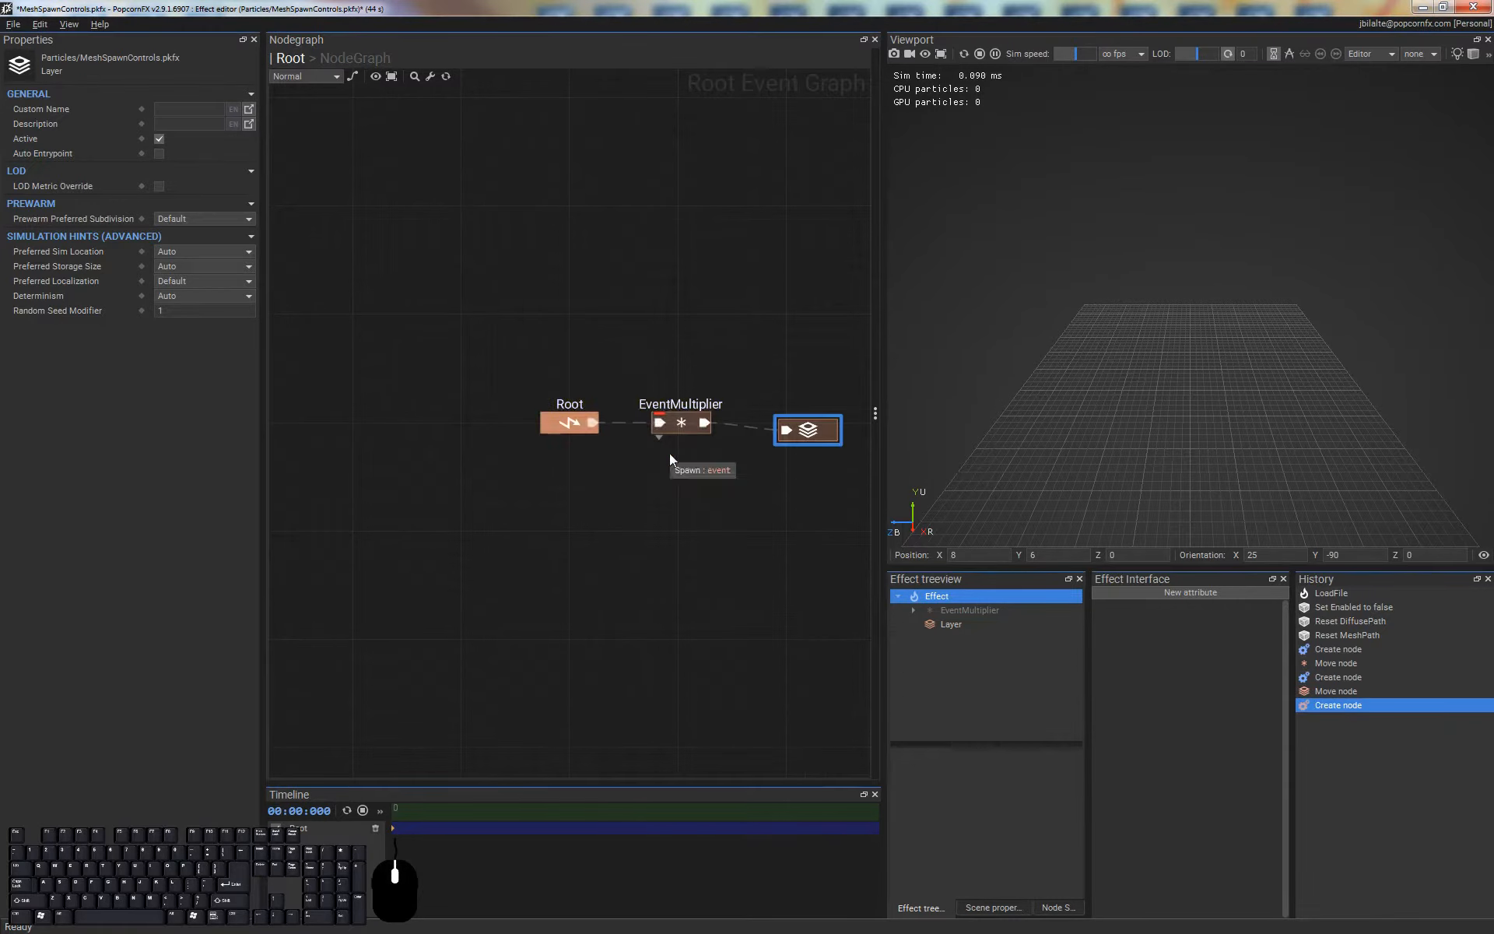
click(672, 414)
click(134, 267)
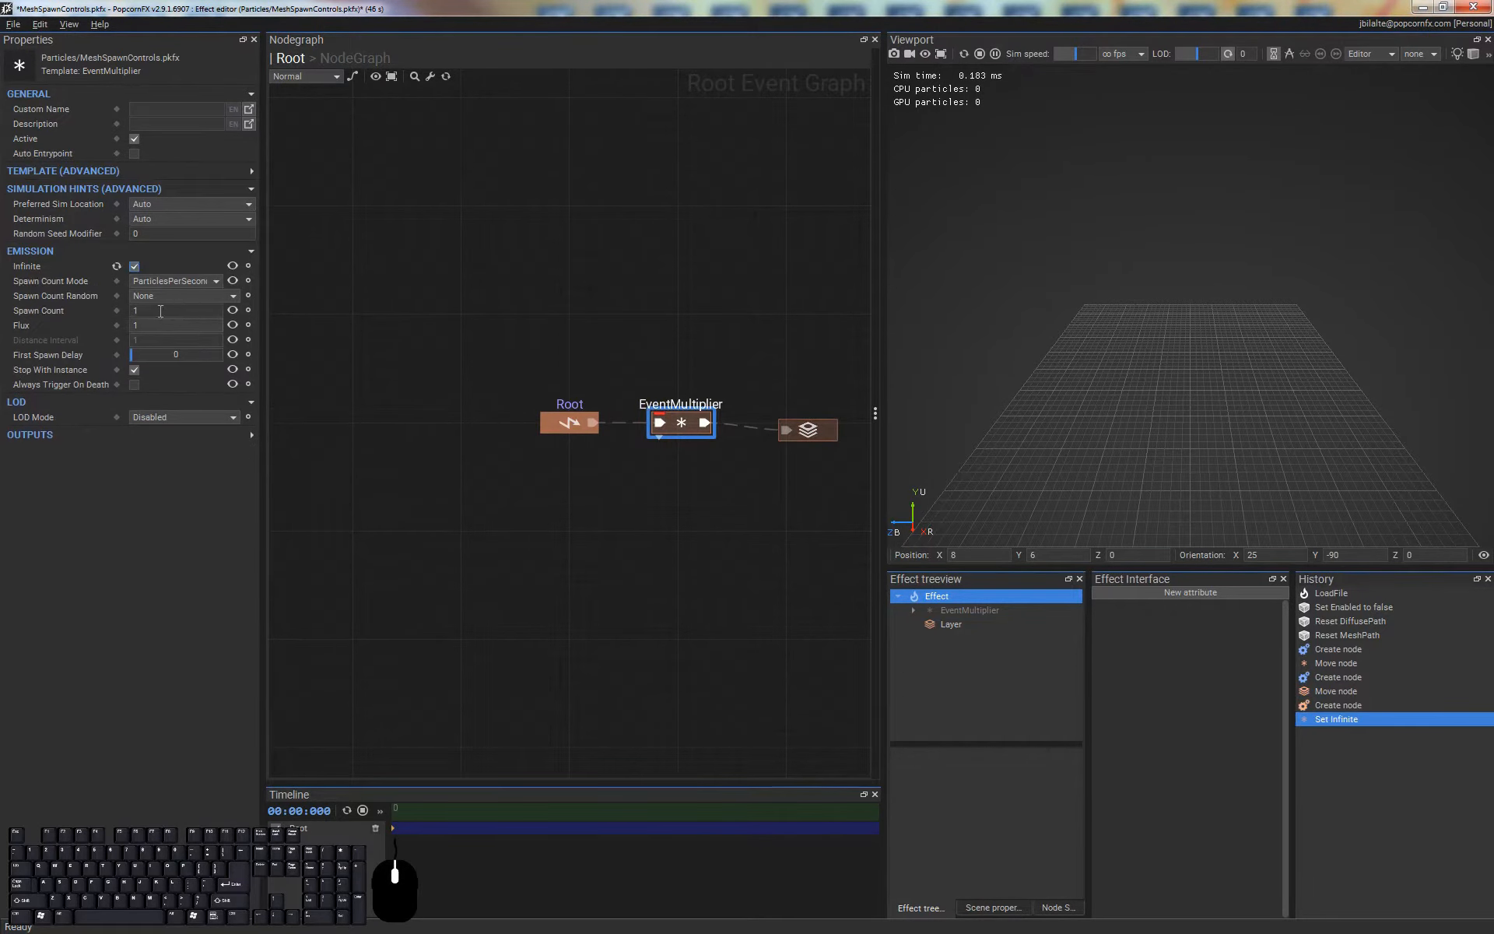
text(000)
key(Return)
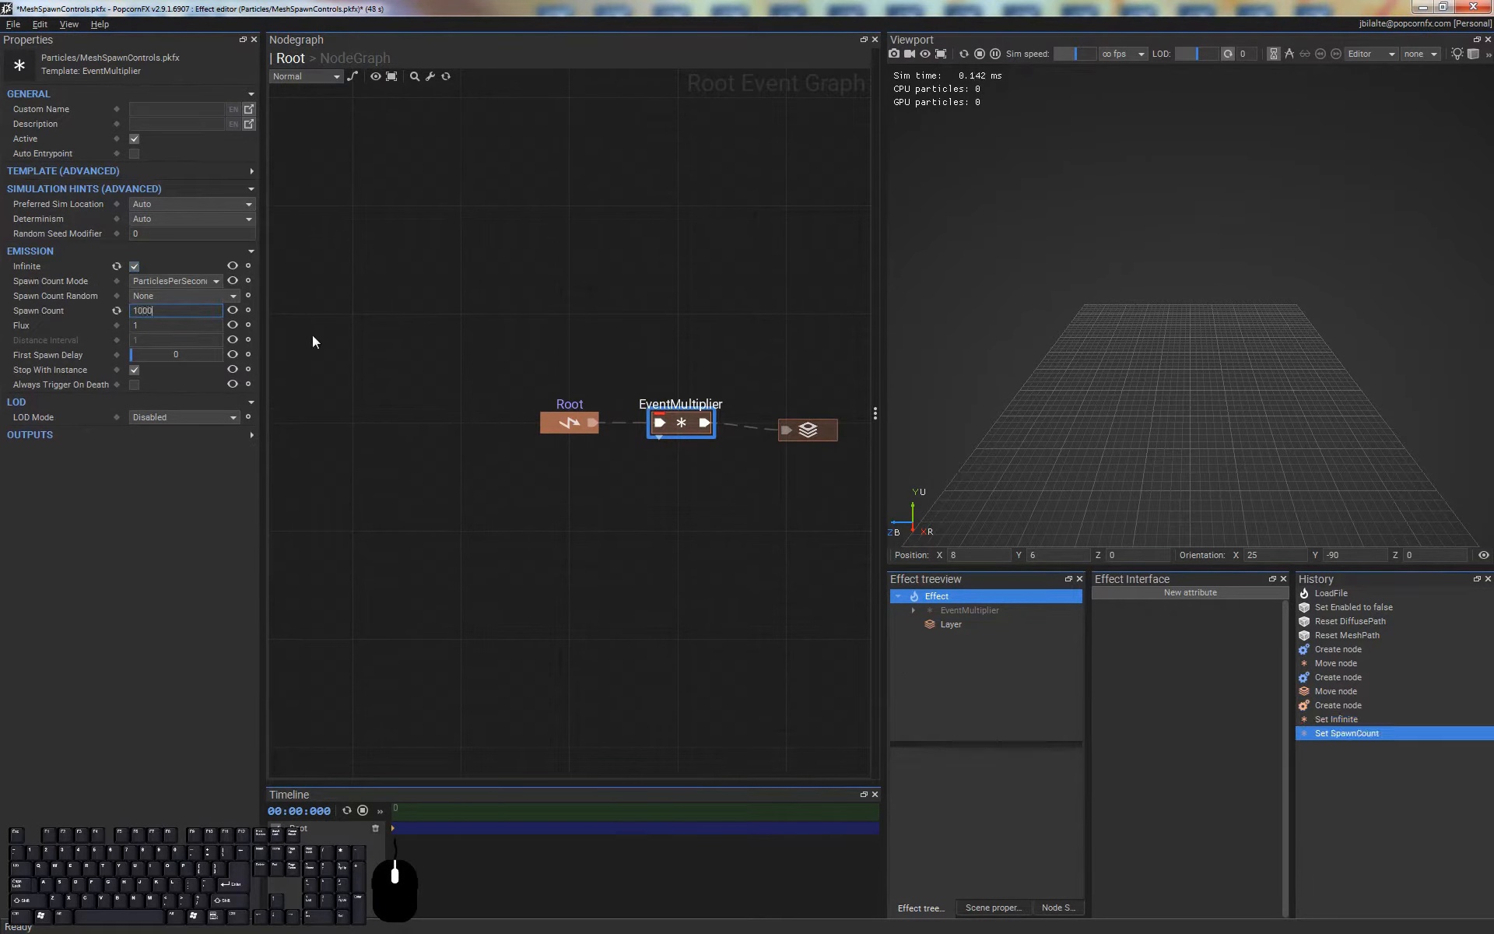
In the layer's graph, feed the billboard's Position from a new Spawn on Mesh node and align that node with the renderer
double_click(827, 433)
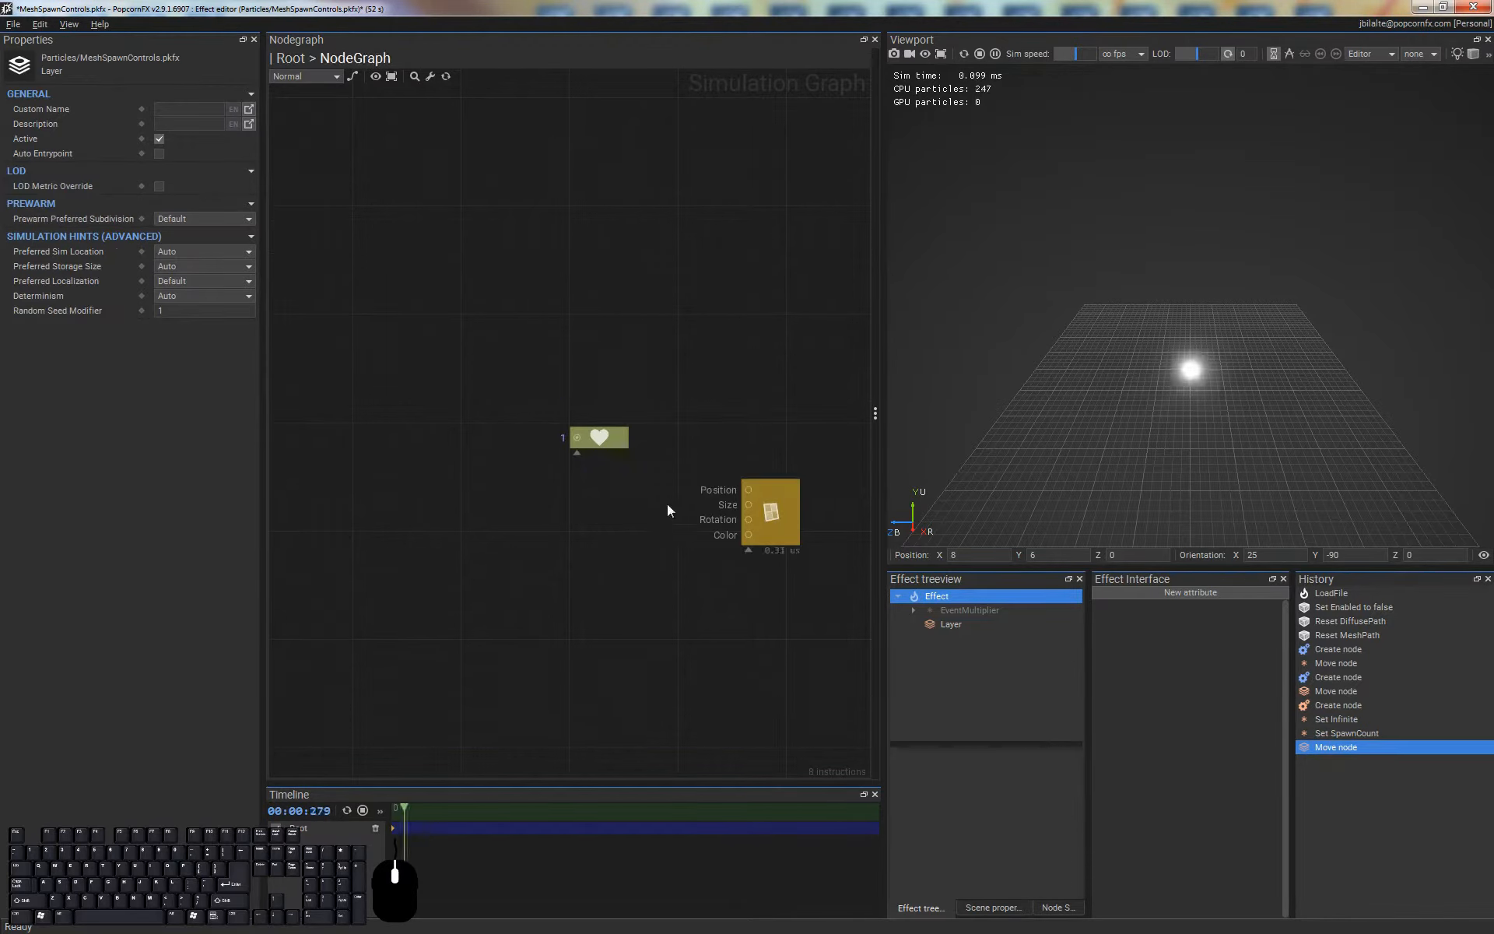
drag(748, 491, 557, 491)
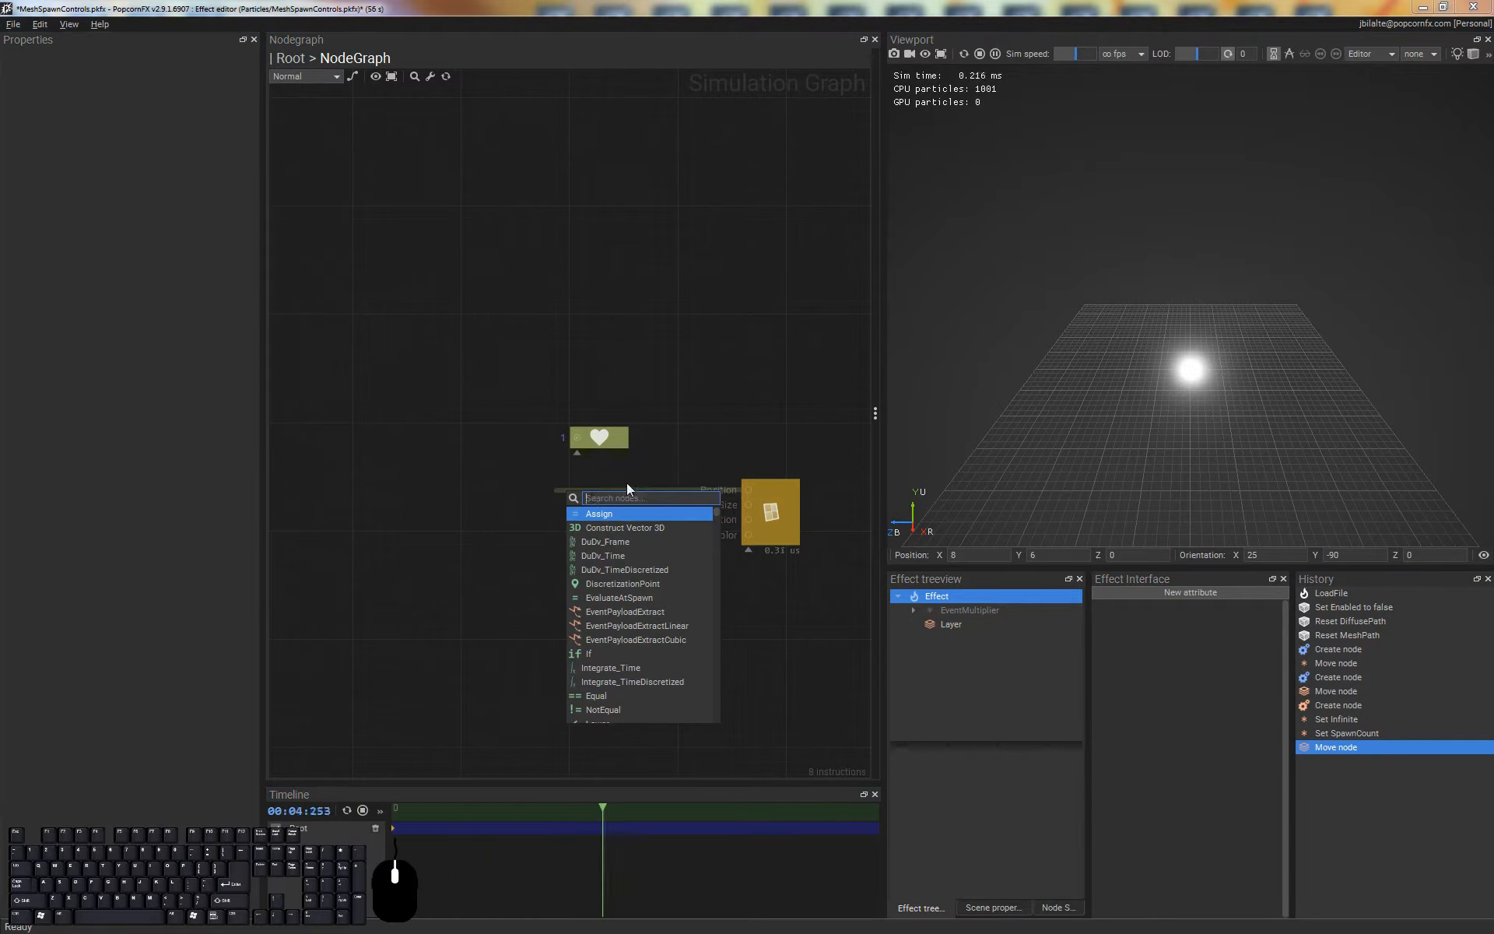
text(spawn)
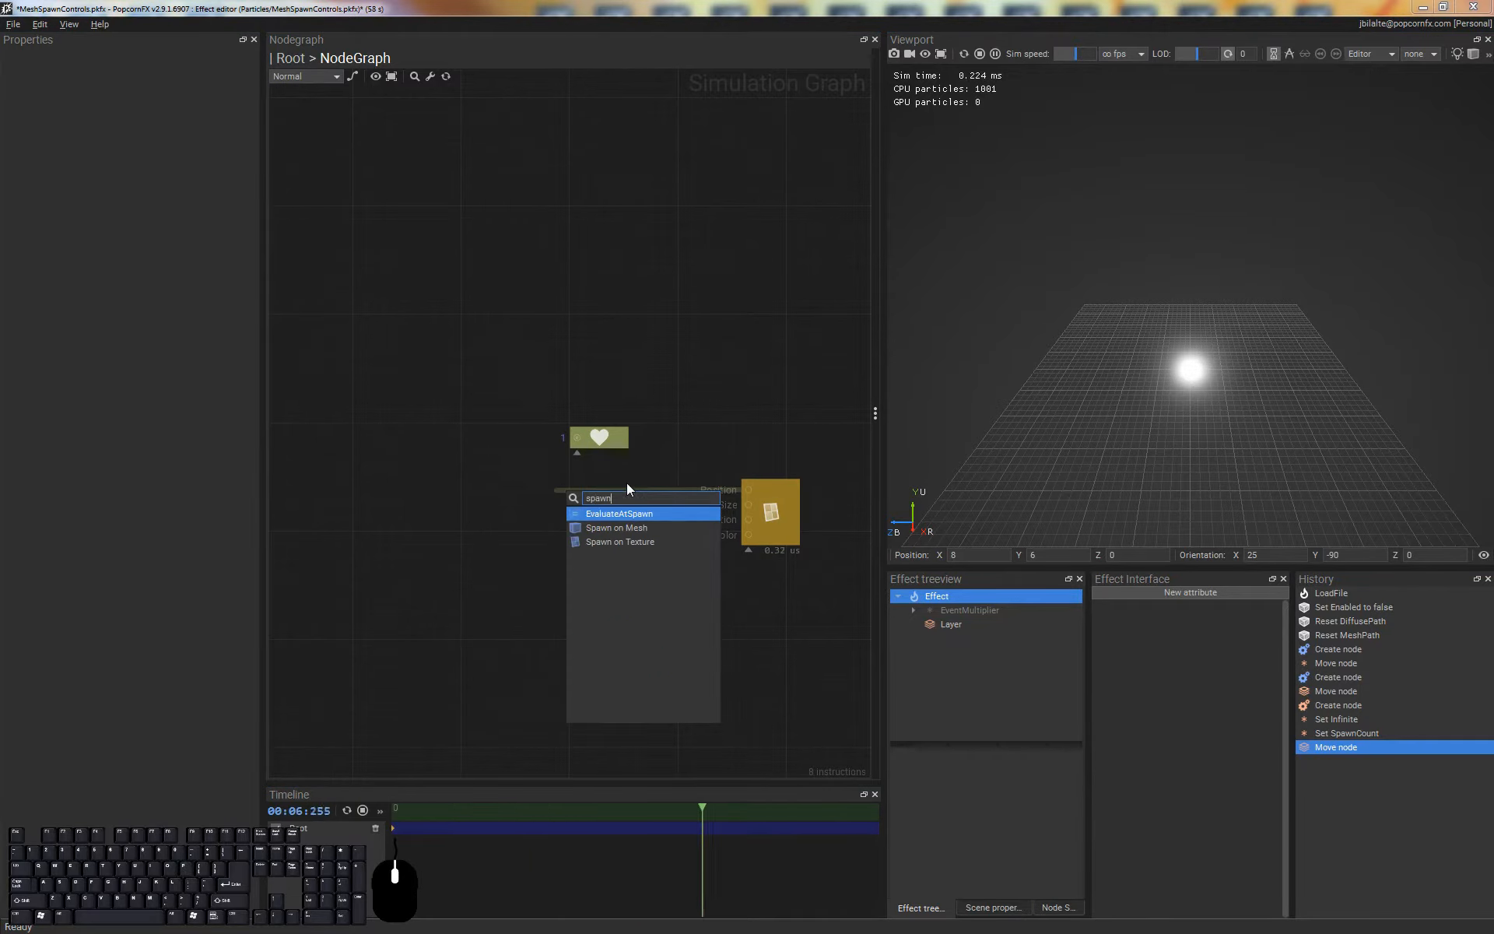
key(Down)
key(Return)
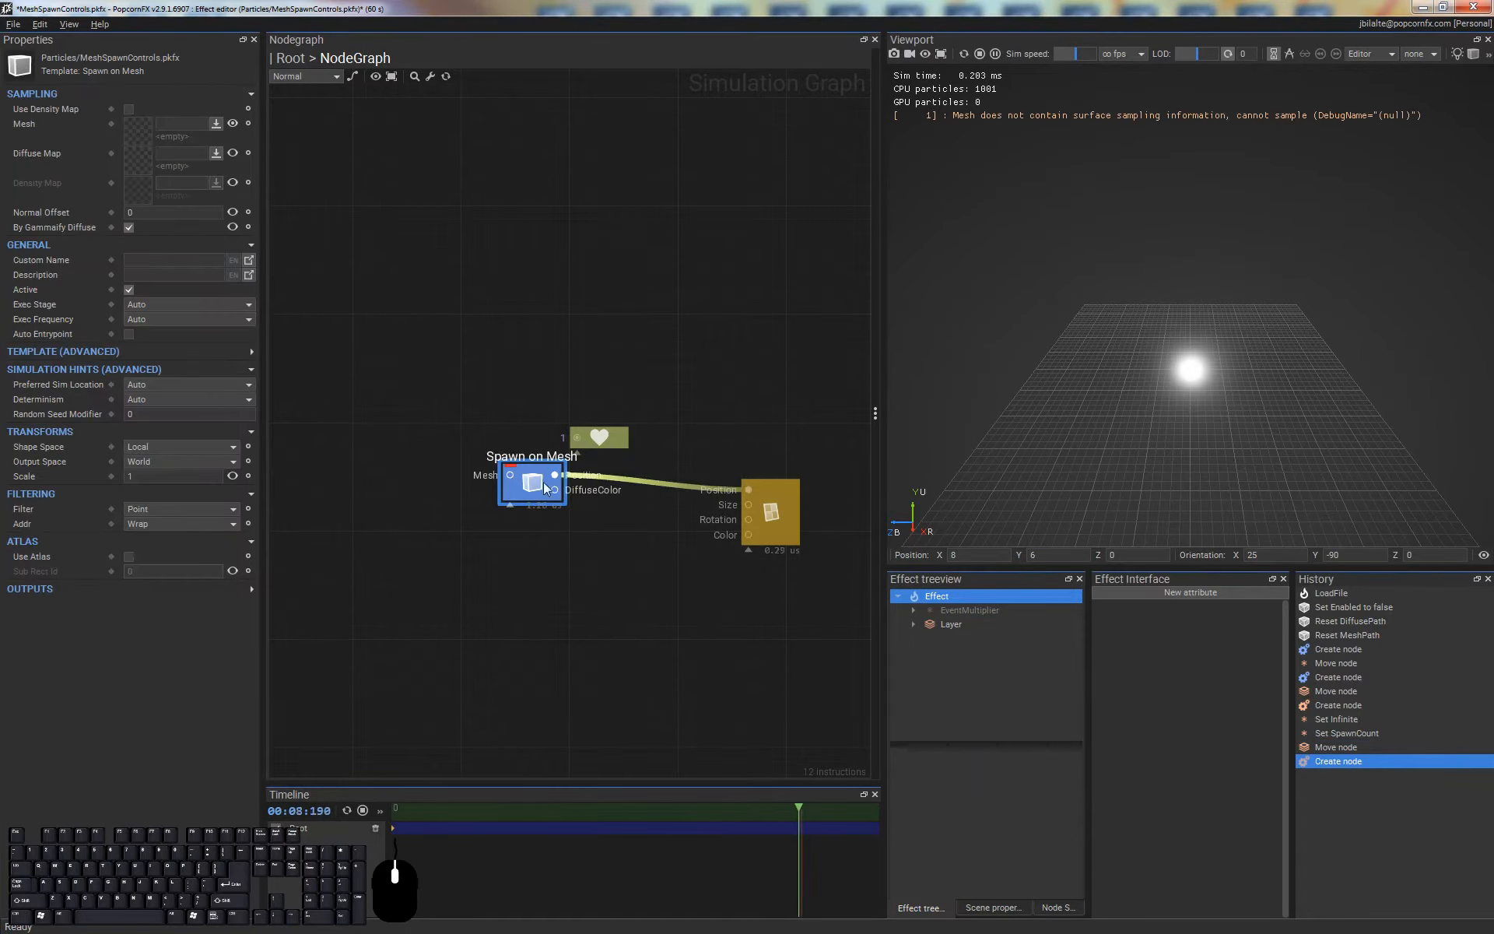
mouse_move(554, 510)
mouse_down()
mouse_move(549, 496)
mouse_move(541, 507)
mouse_up()
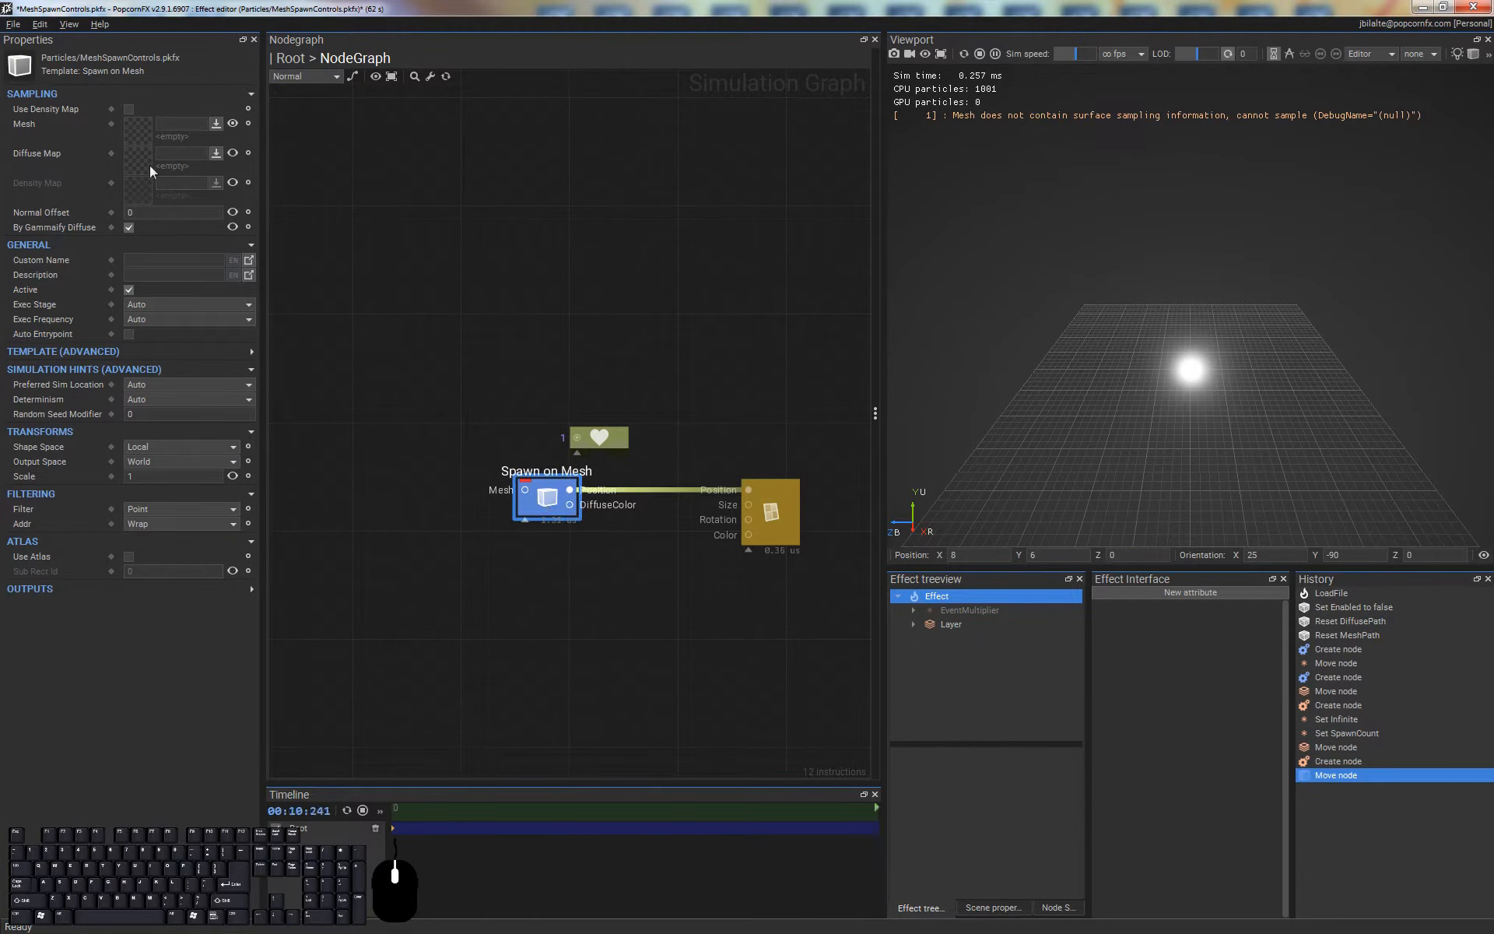
Assign SmokeColumns.fbx as the mesh of the Spawn on Mesh node
click(216, 124)
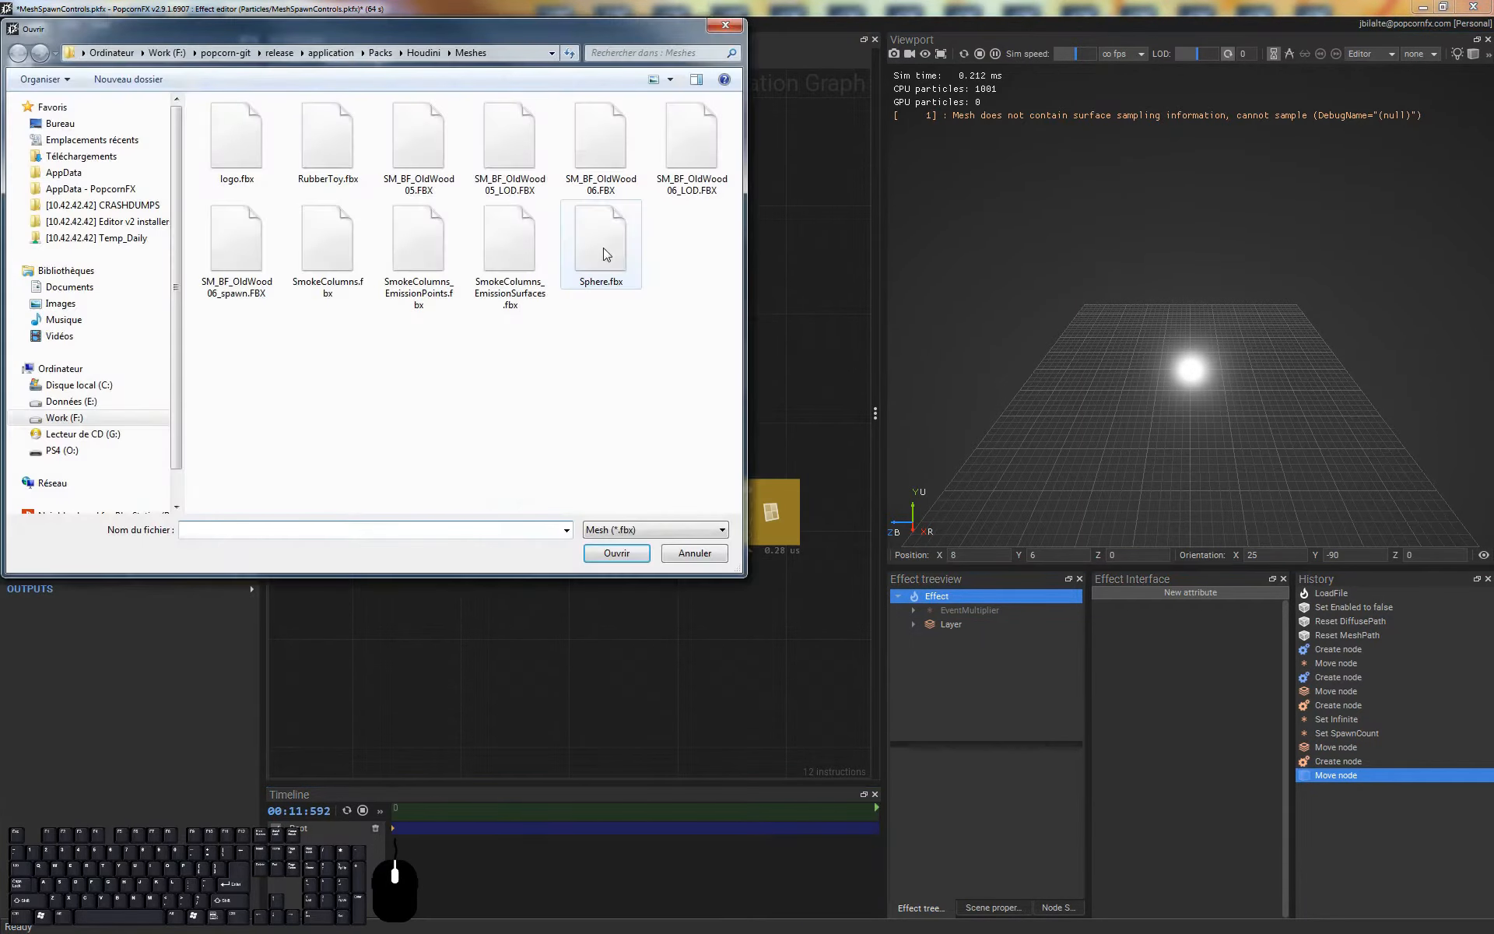
click(338, 231)
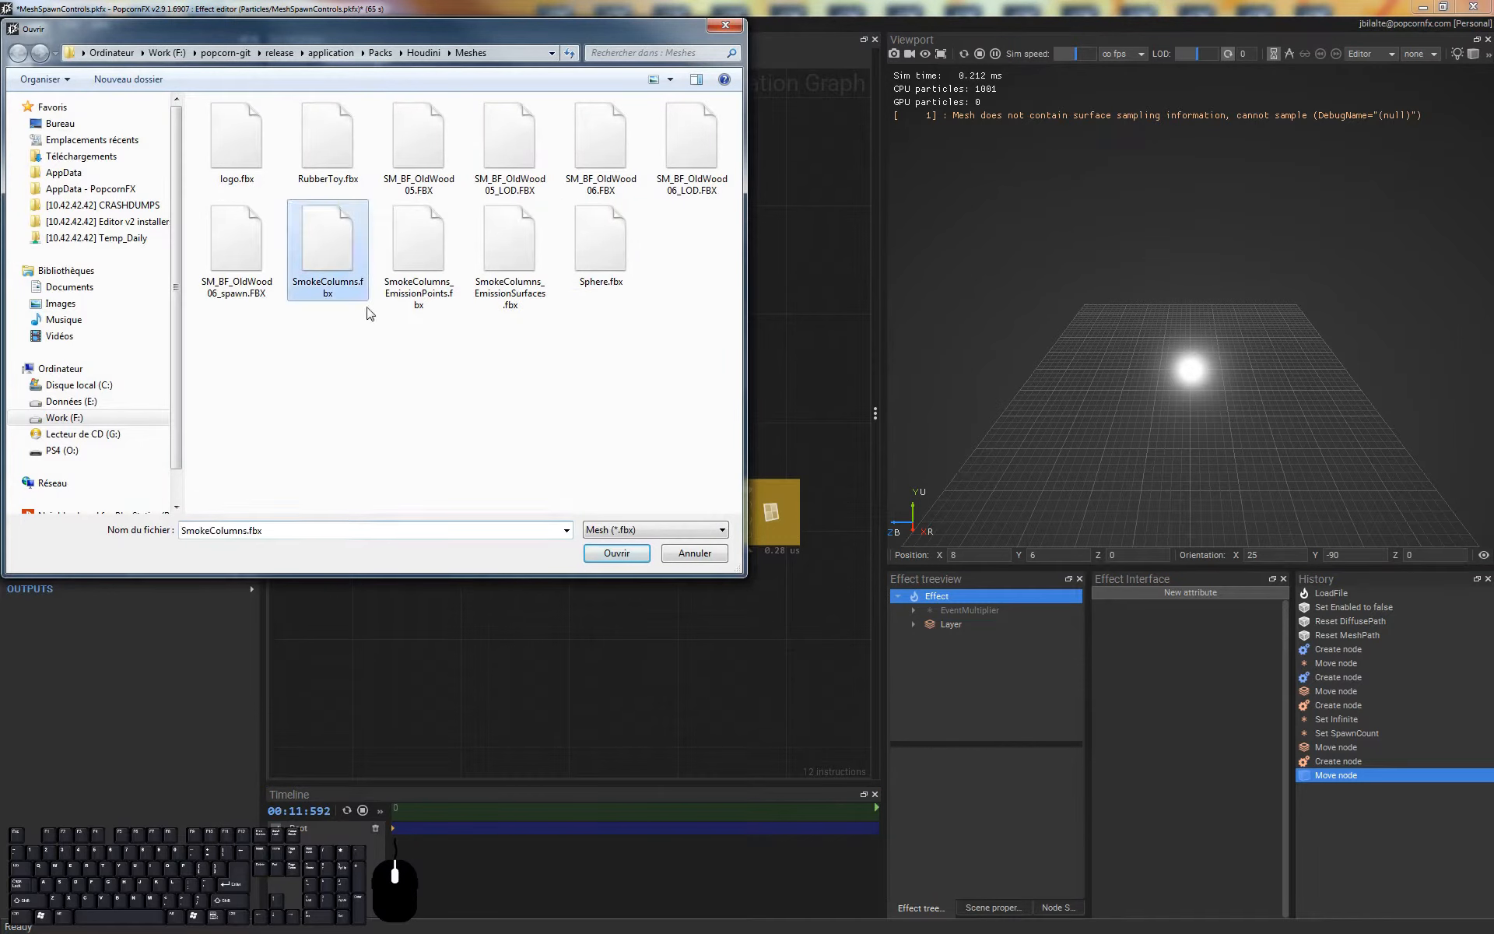
double_click(330, 240)
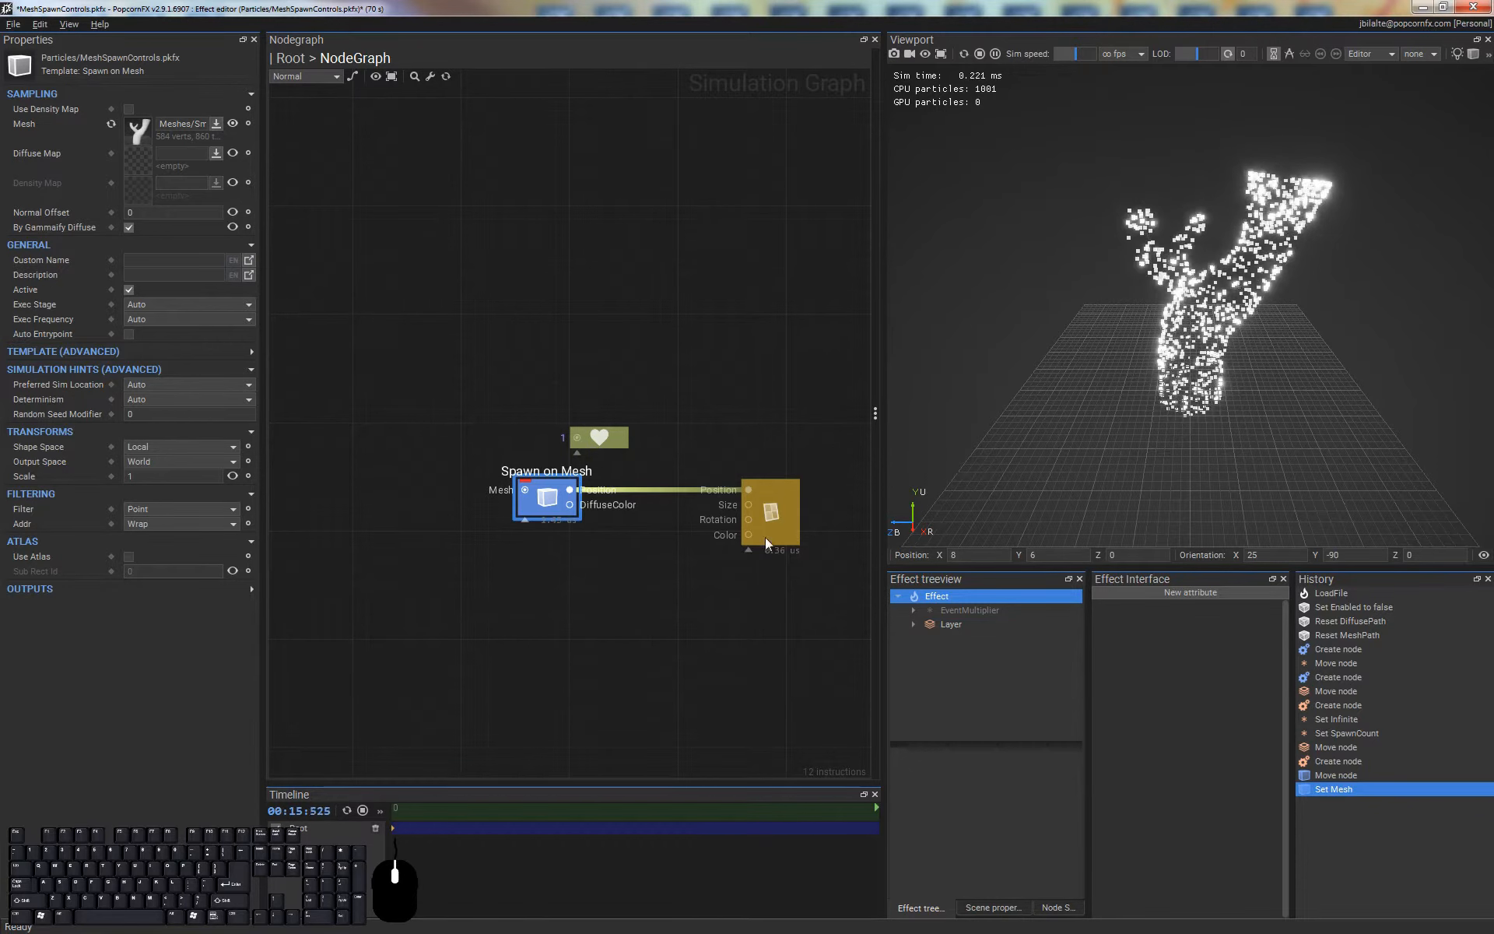
click(778, 512)
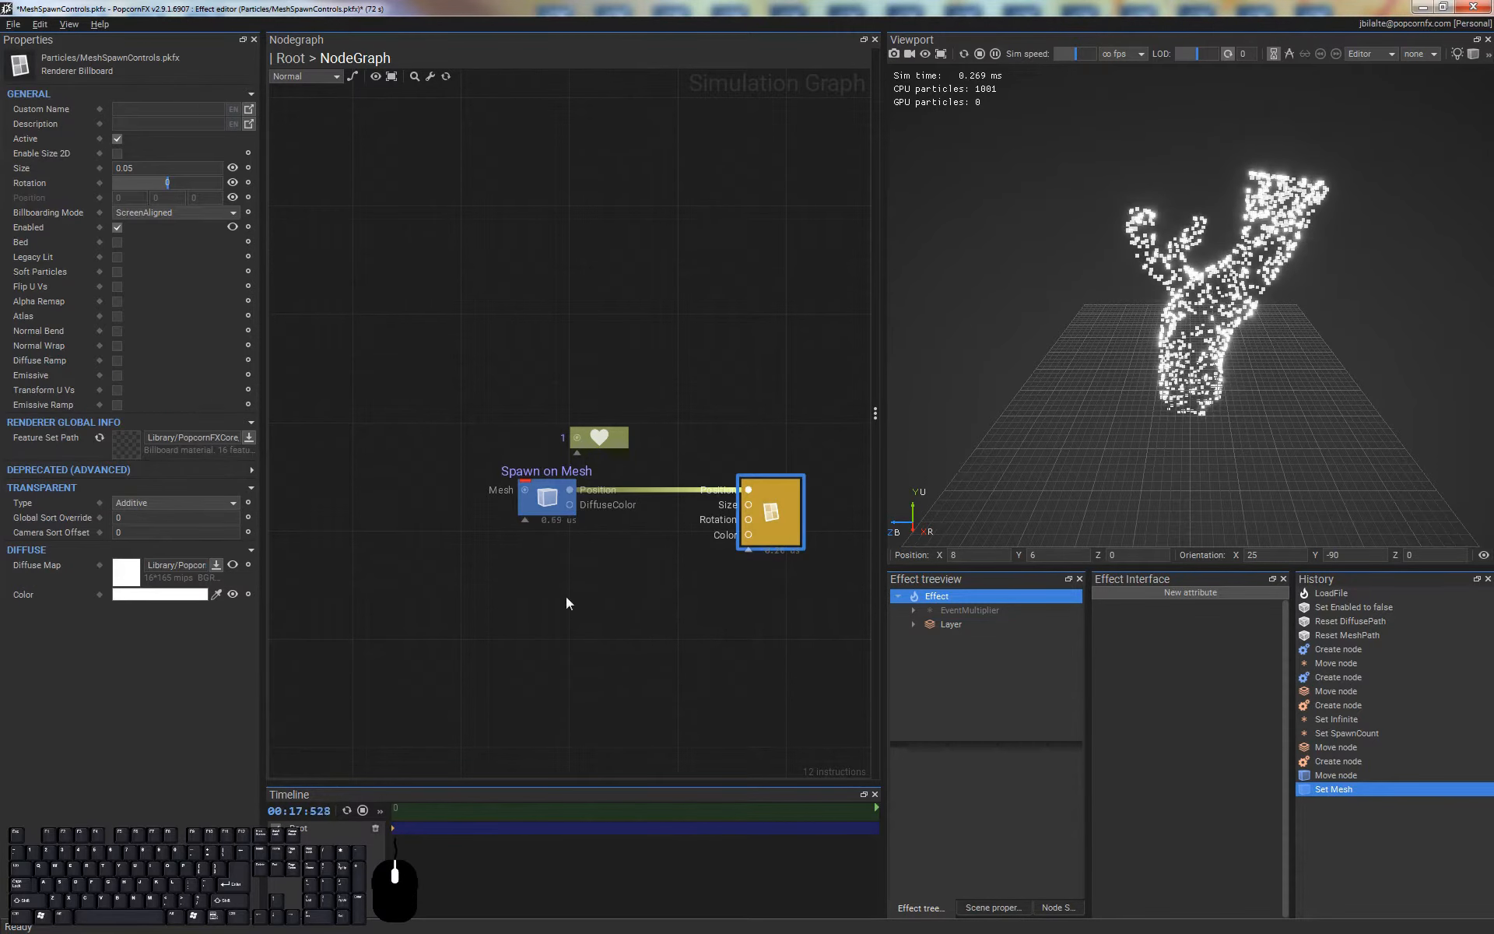
Set the scene's backdrop mesh to SmokeColumns.fbx and enable it in the scene
click(993, 908)
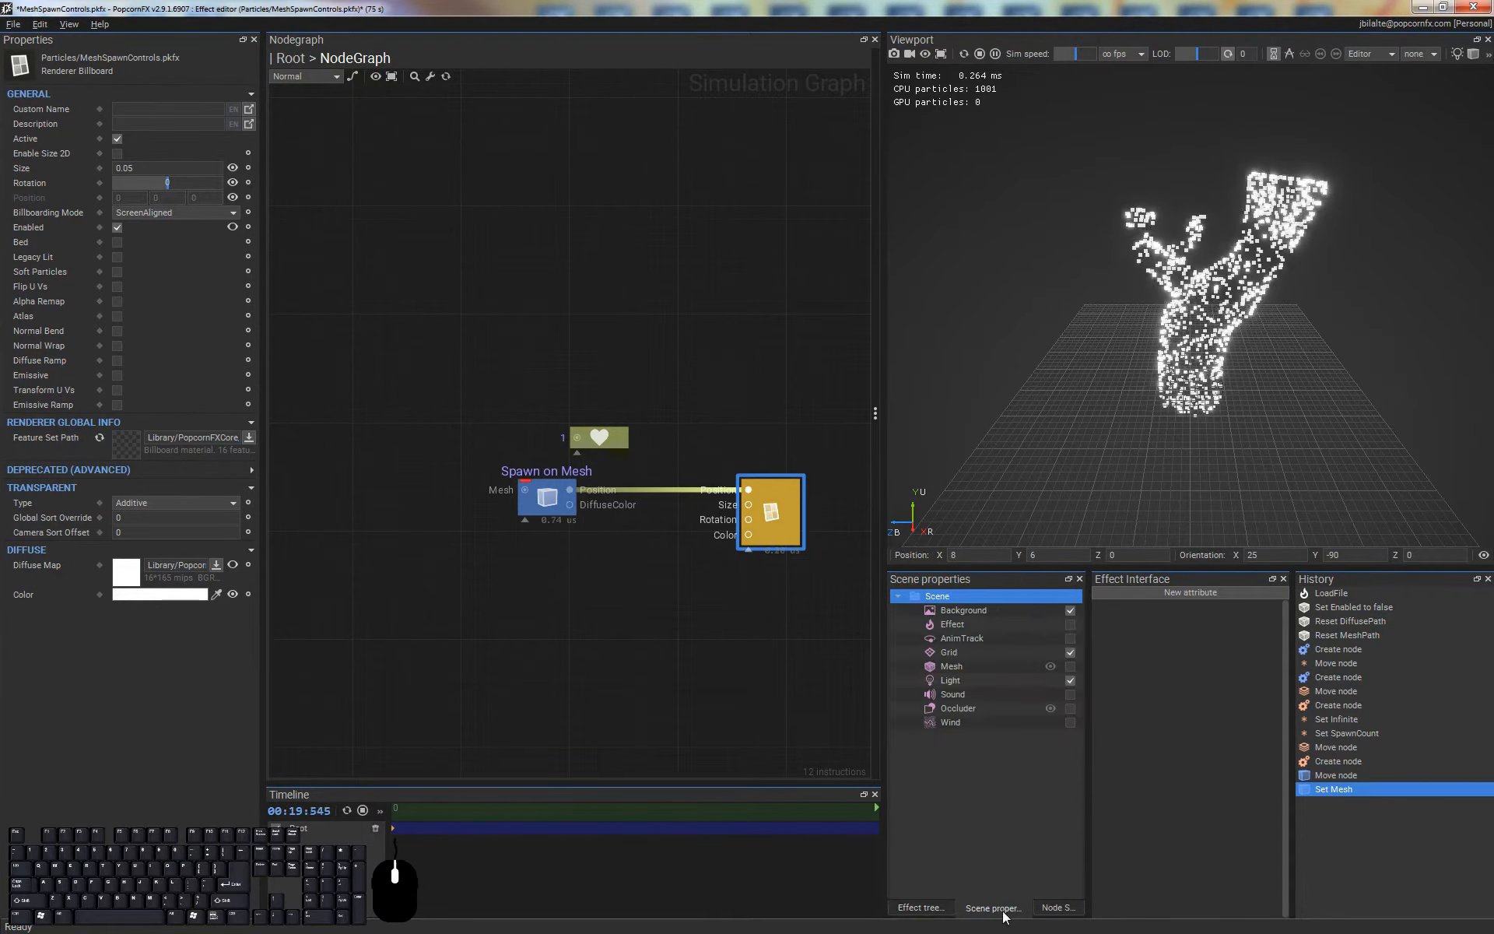
click(976, 667)
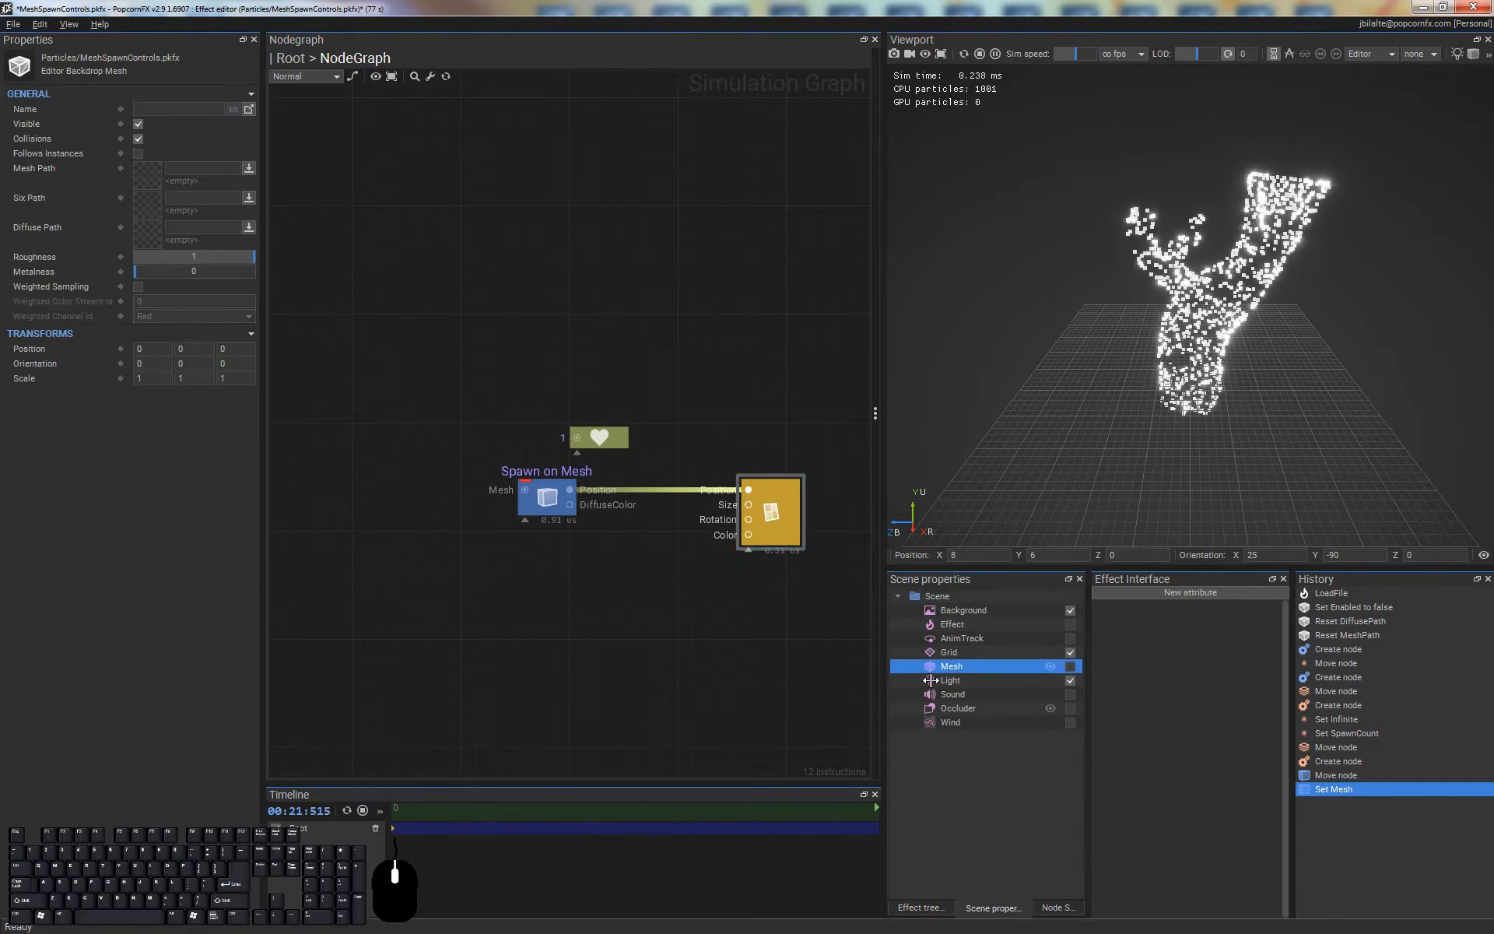
click(146, 176)
double_click(330, 247)
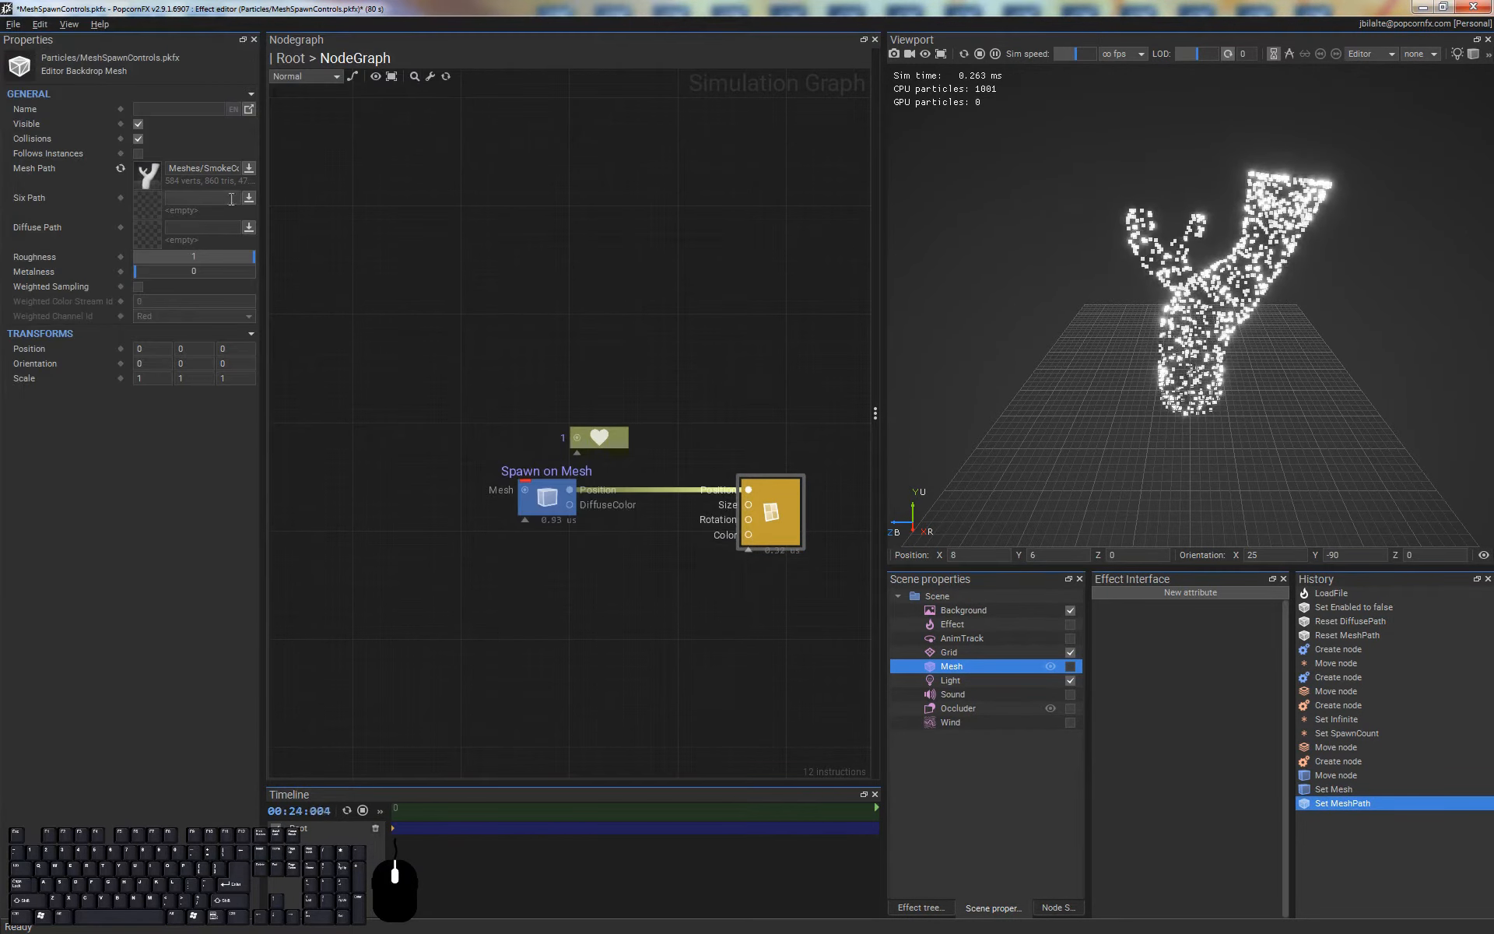
click(1071, 667)
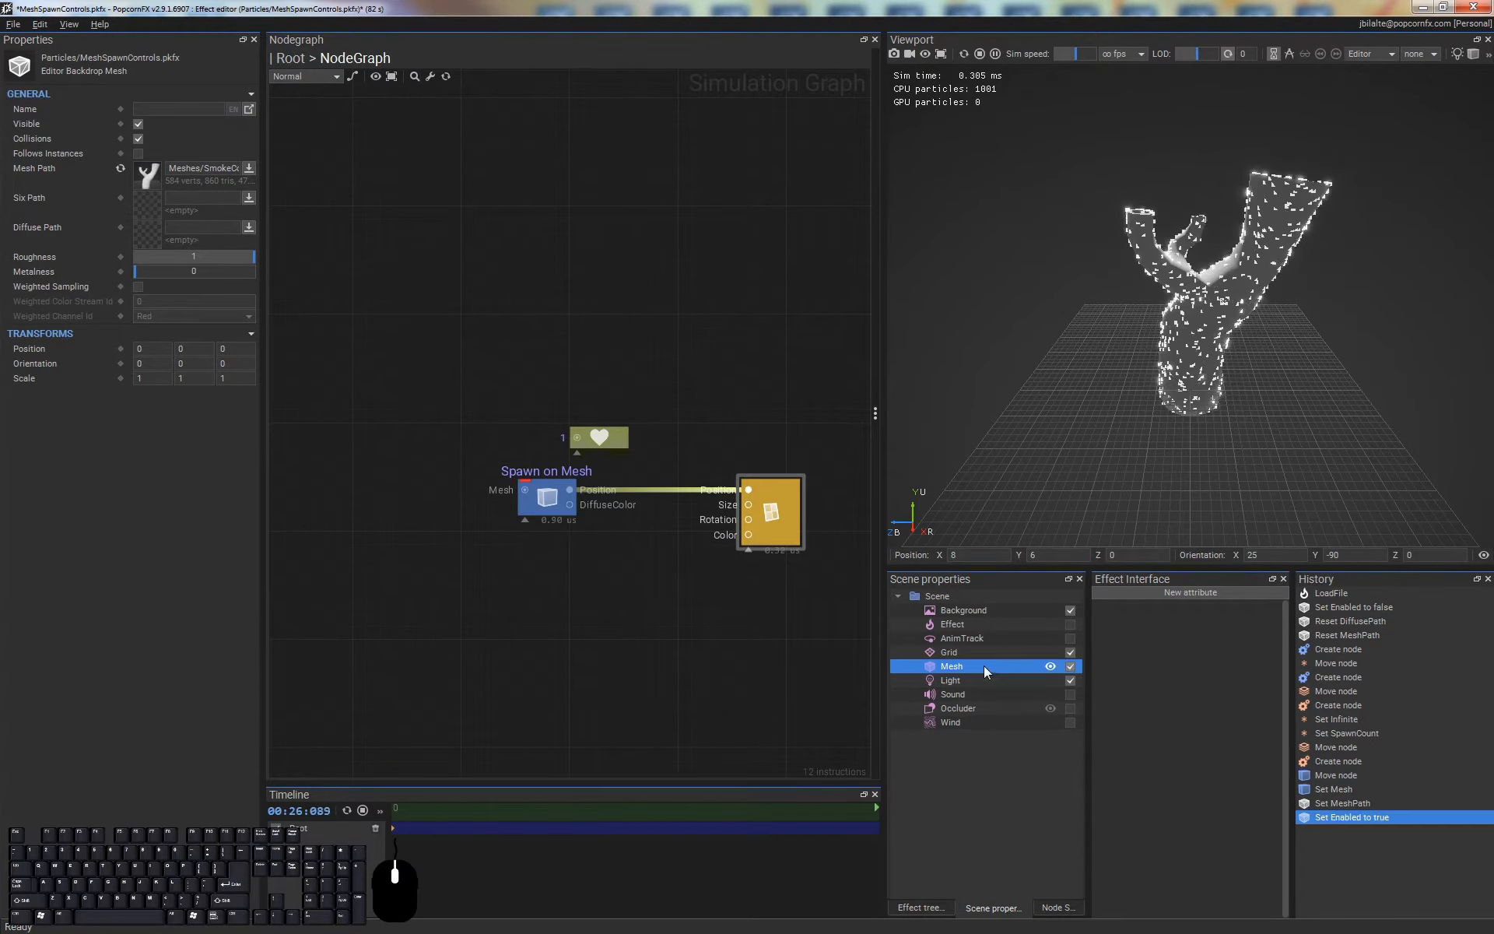
Apply the SmokeColumnsSpawnMask.dds texture as the backdrop mesh's diffuse map
click(248, 226)
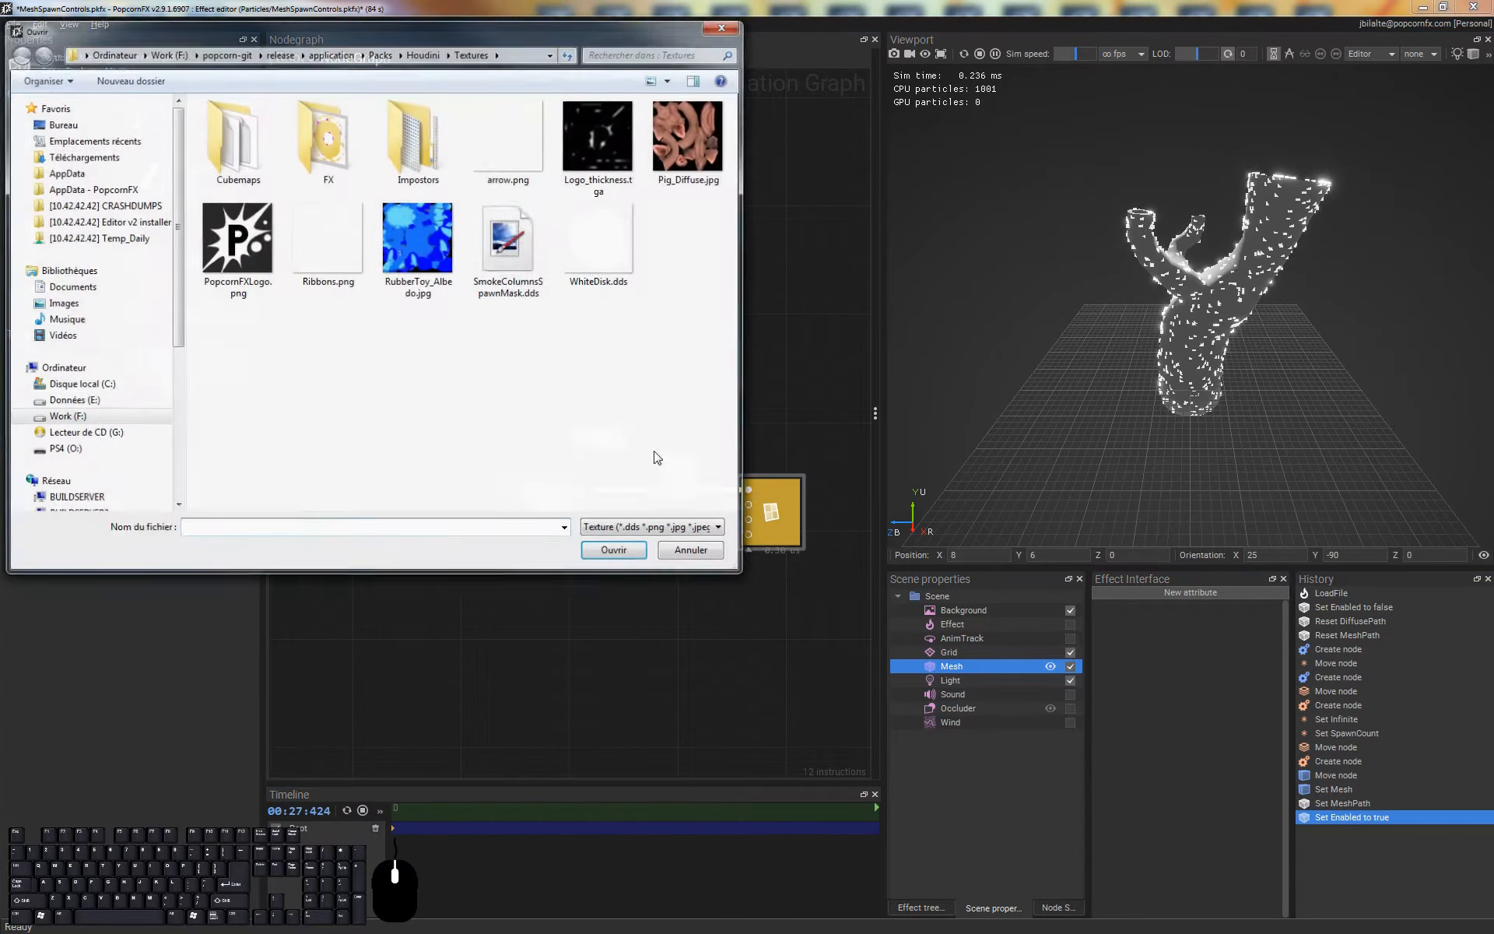
double_click(517, 232)
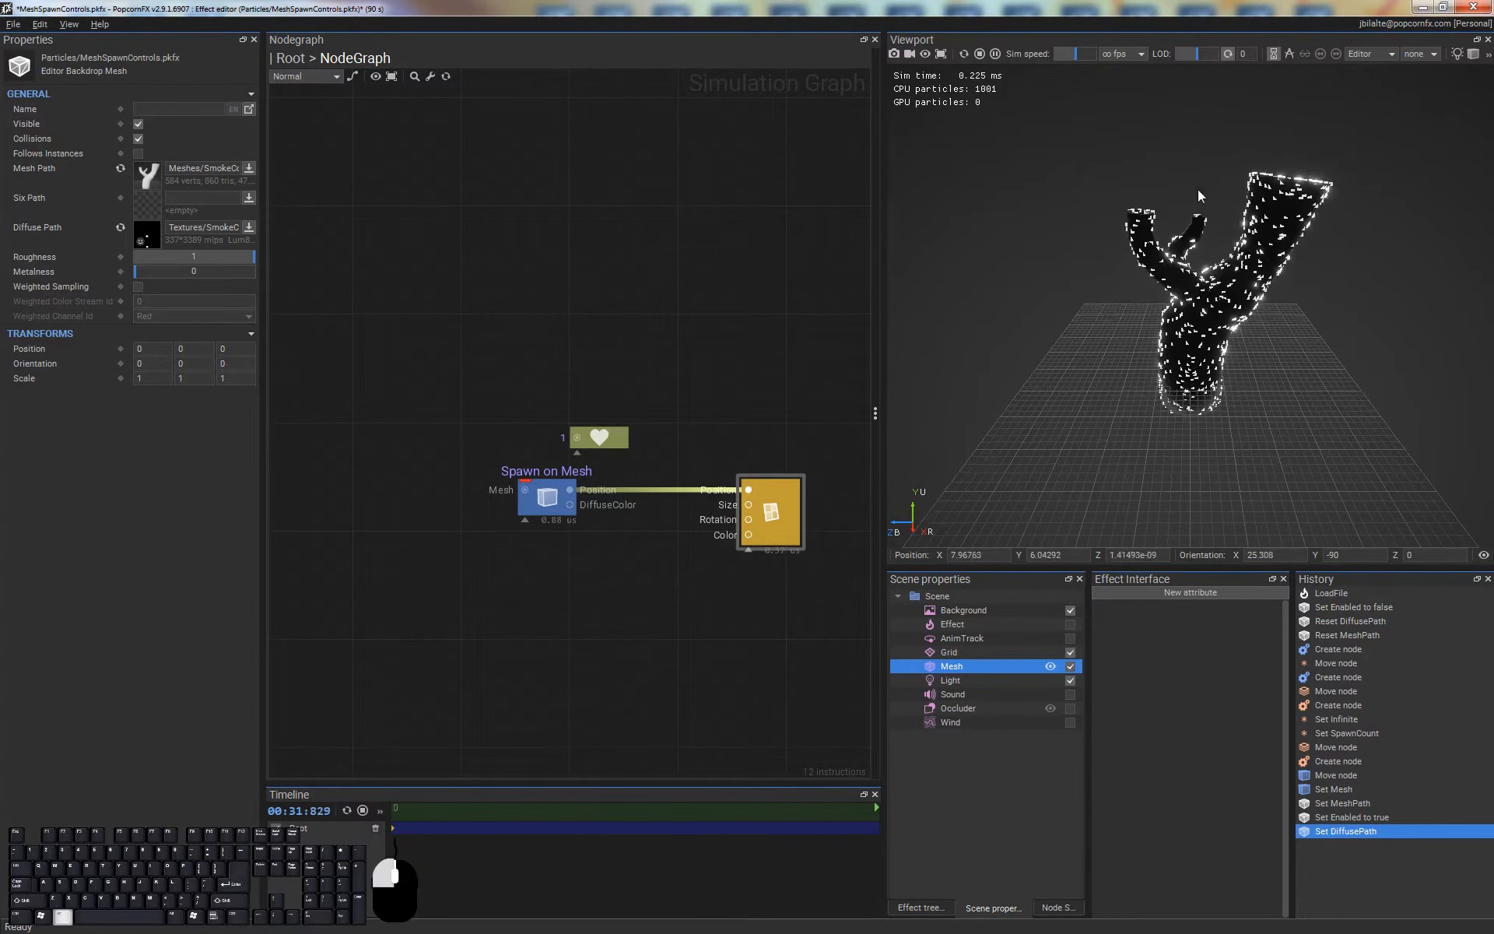
alt+drag(1197, 189, 1200, 598)
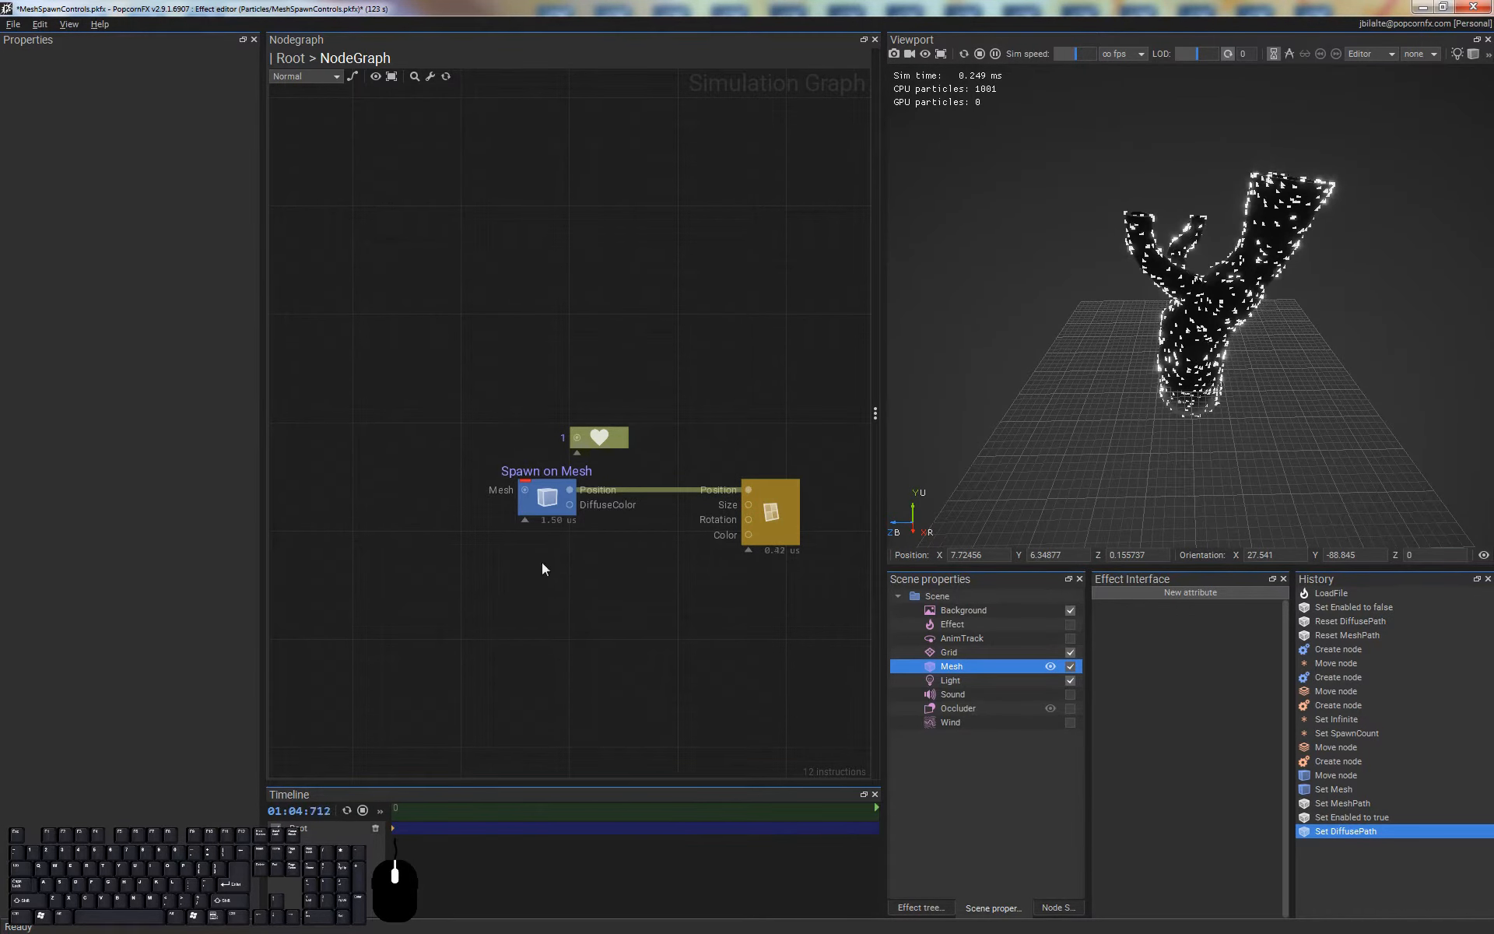
Open the Spawn on Mesh node's SmokeColumns.fbx in the Mesh Importer and examine its geometry and UV layout
click(547, 498)
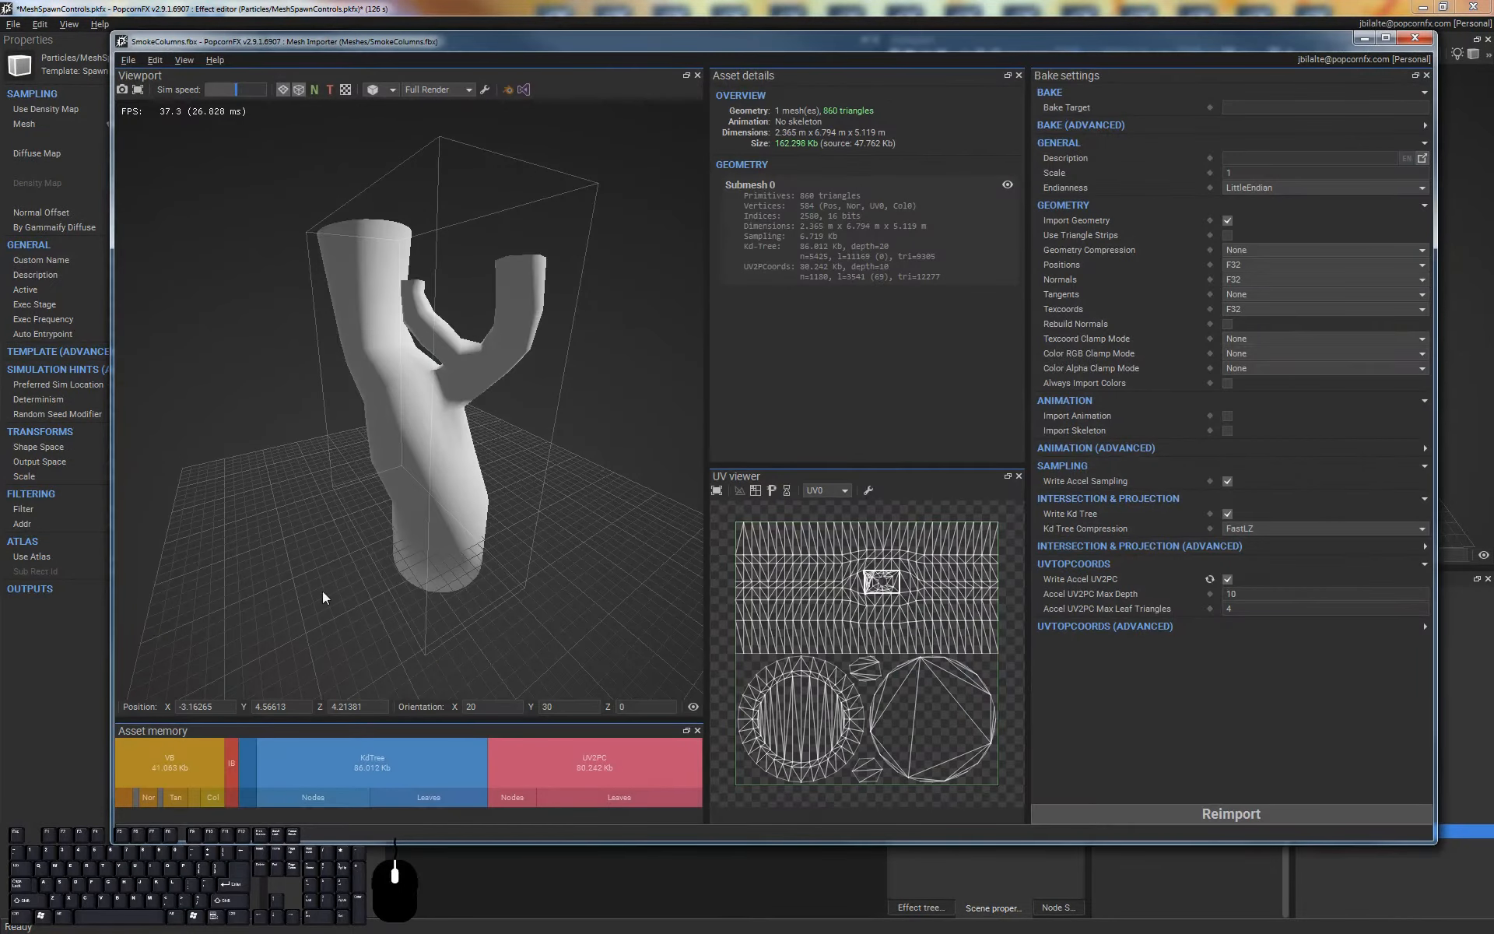
drag(323, 597, 299, 103)
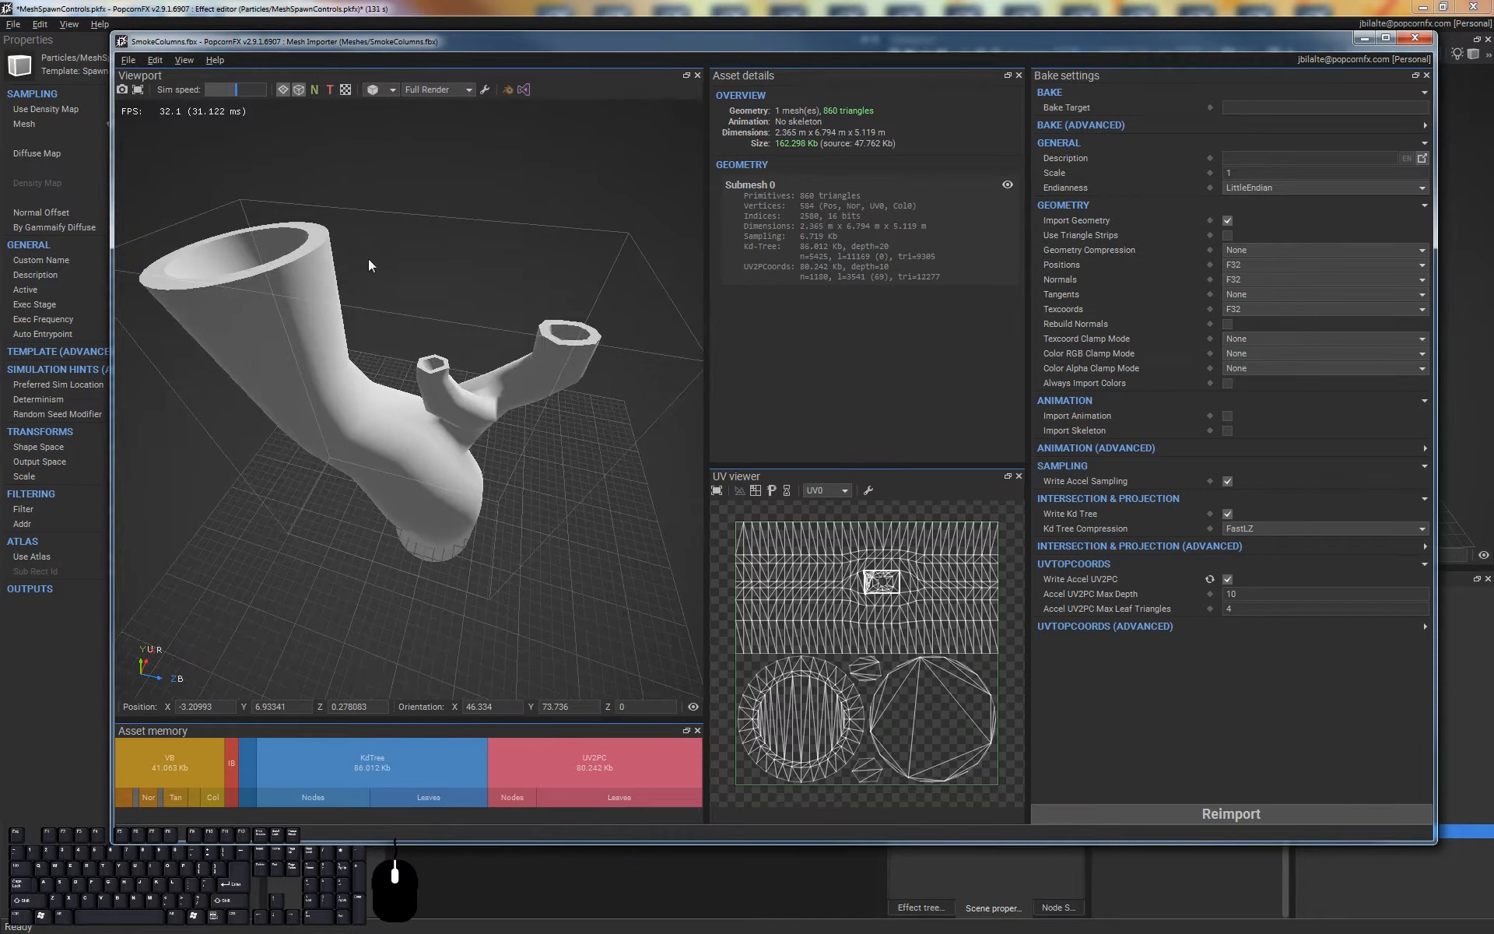
middle_drag(369, 259, 443, 269)
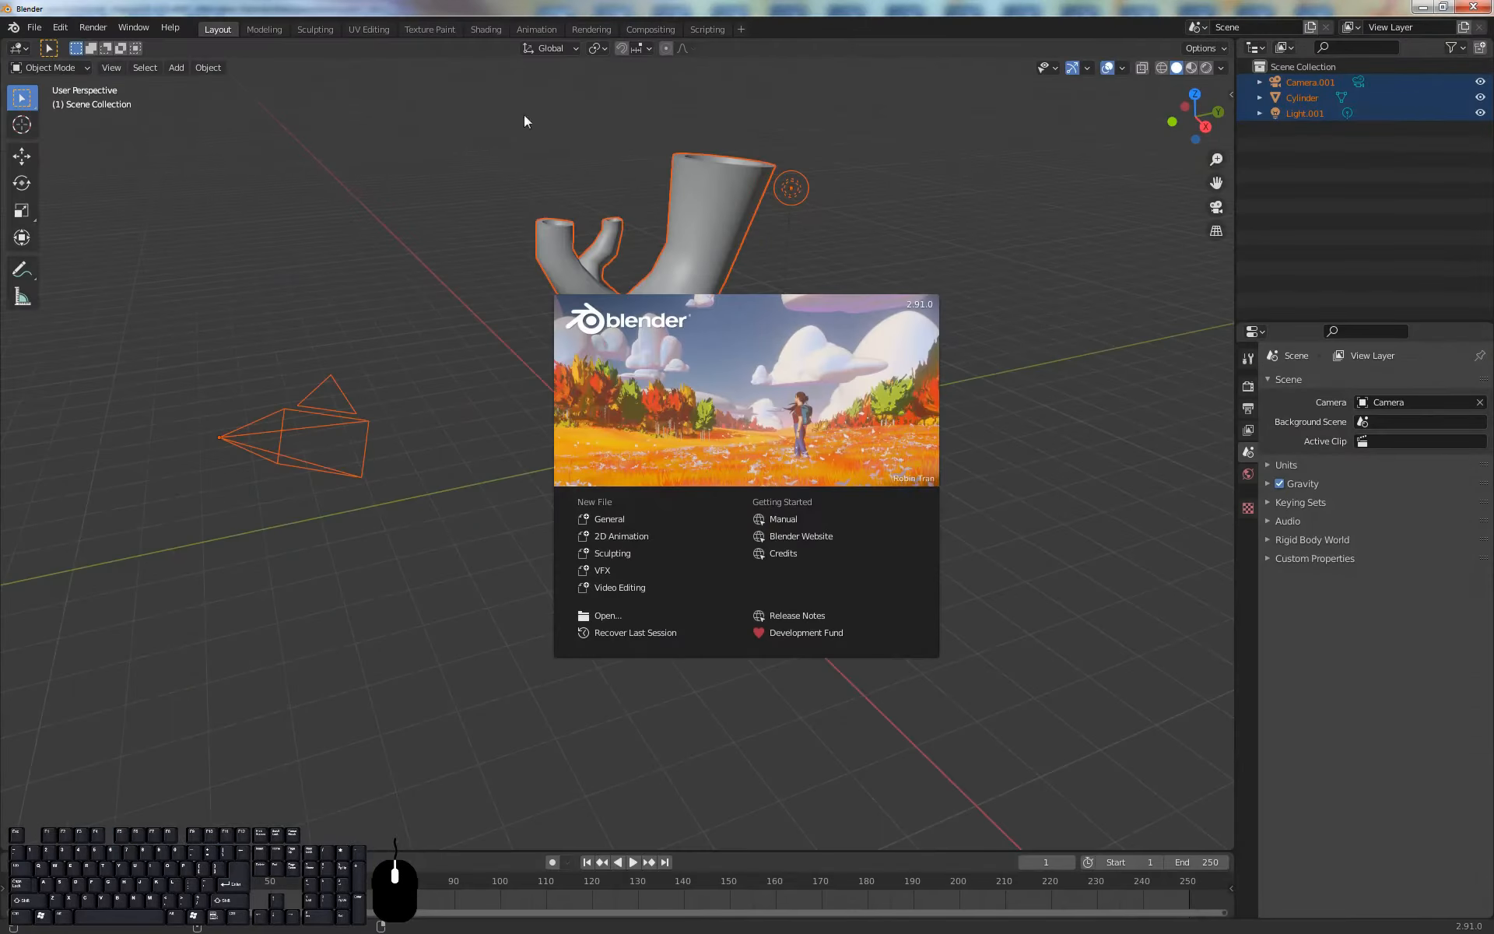
Switch to Blender, put the Cylinder mesh in Vertex Paint mode and examine its vertex colors from above and the side
click(956, 222)
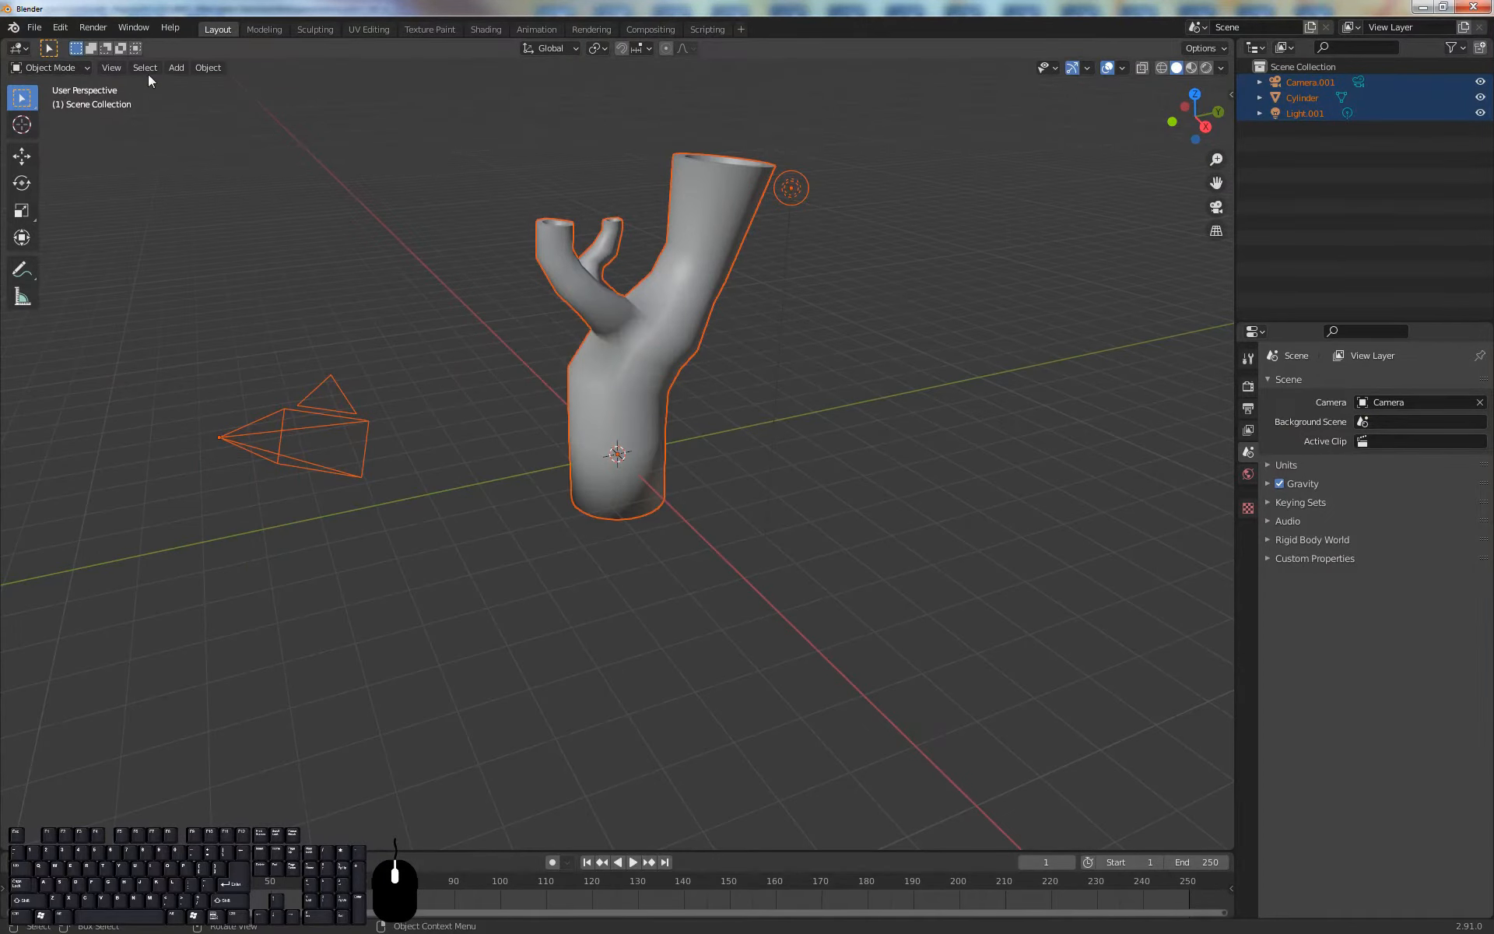
click(266, 29)
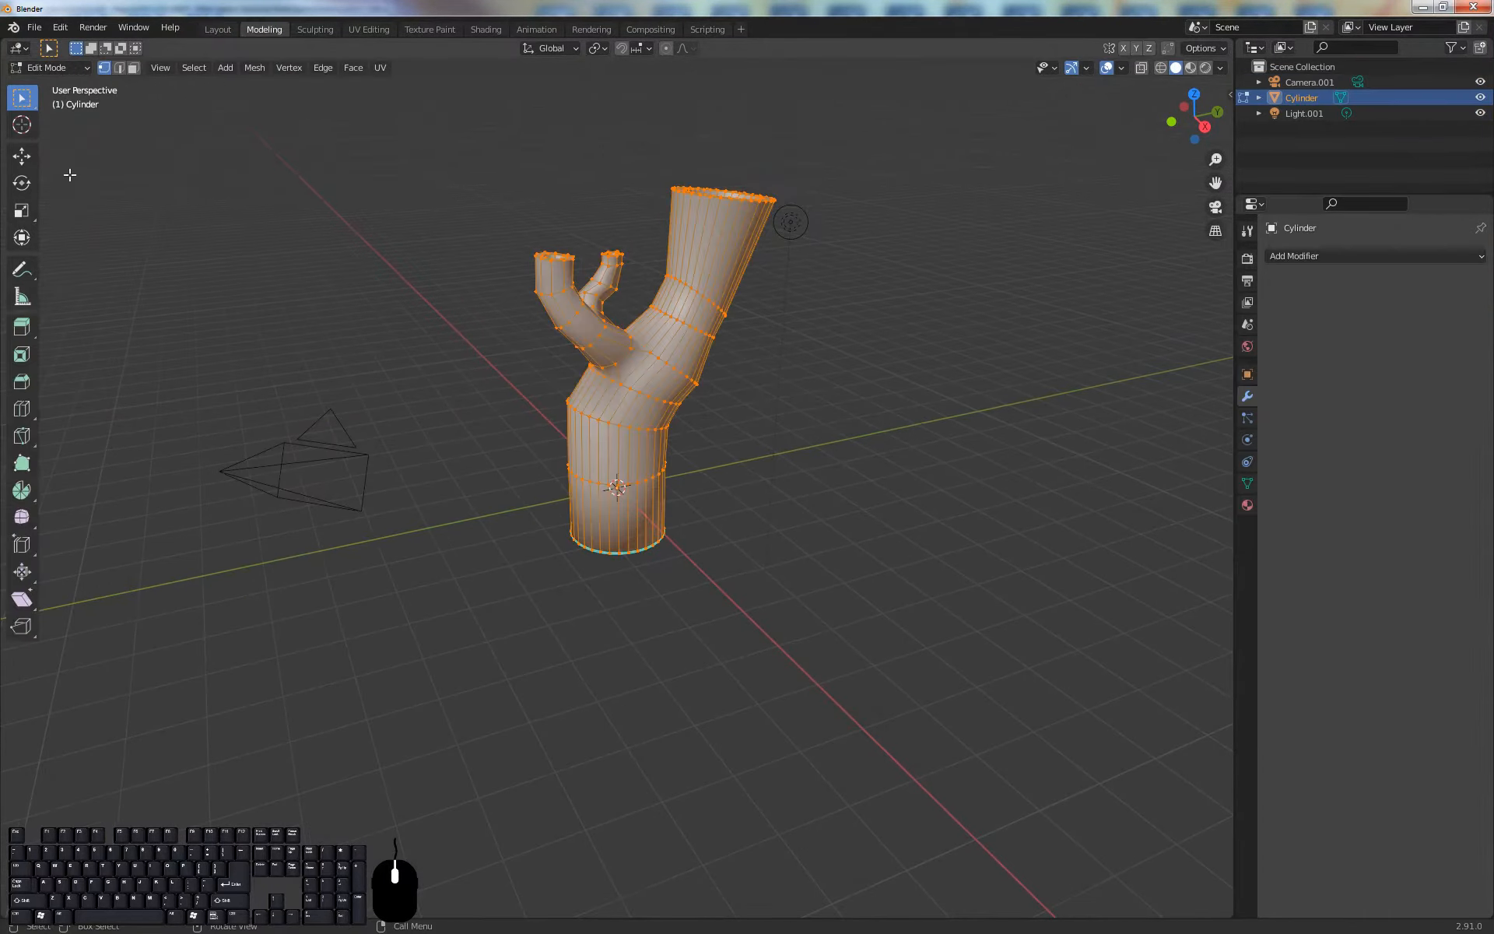
click(62, 70)
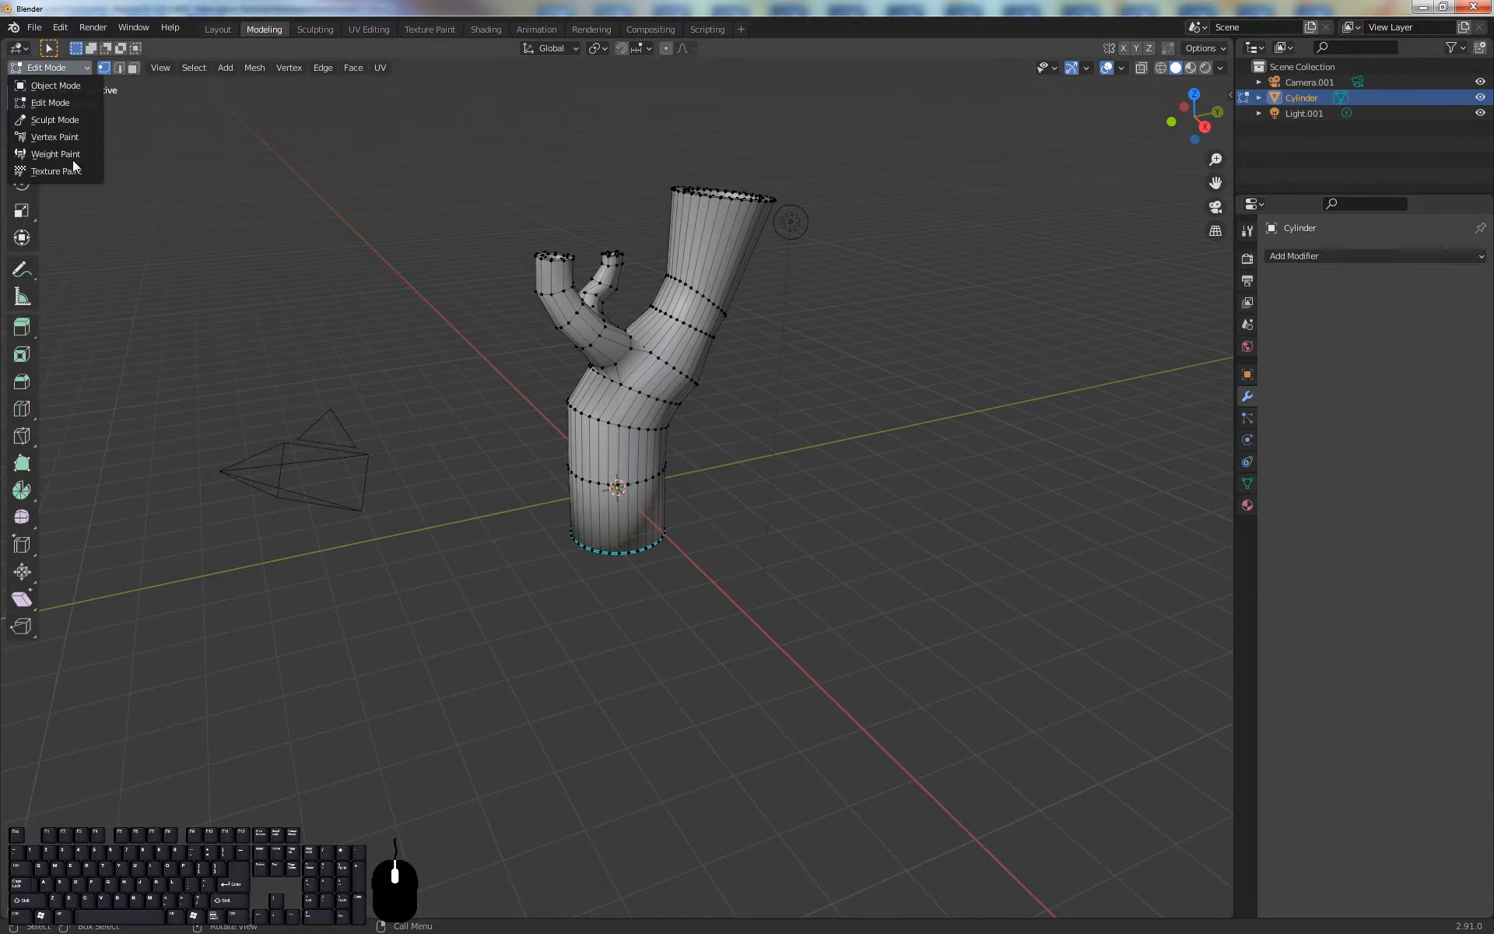
click(69, 137)
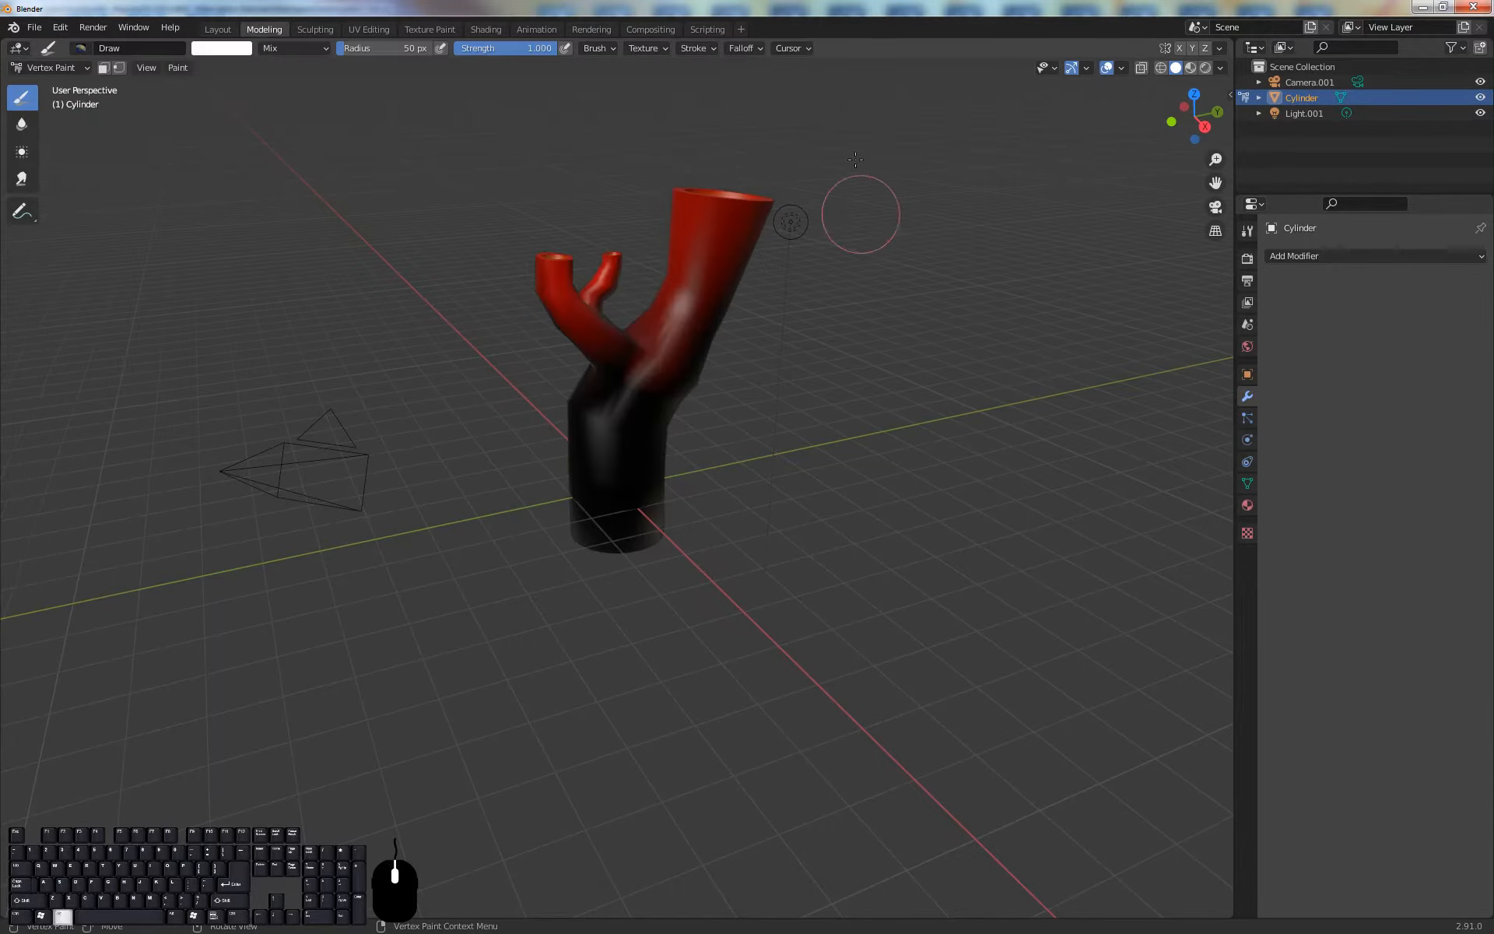
middle_drag(855, 222, 806, 290)
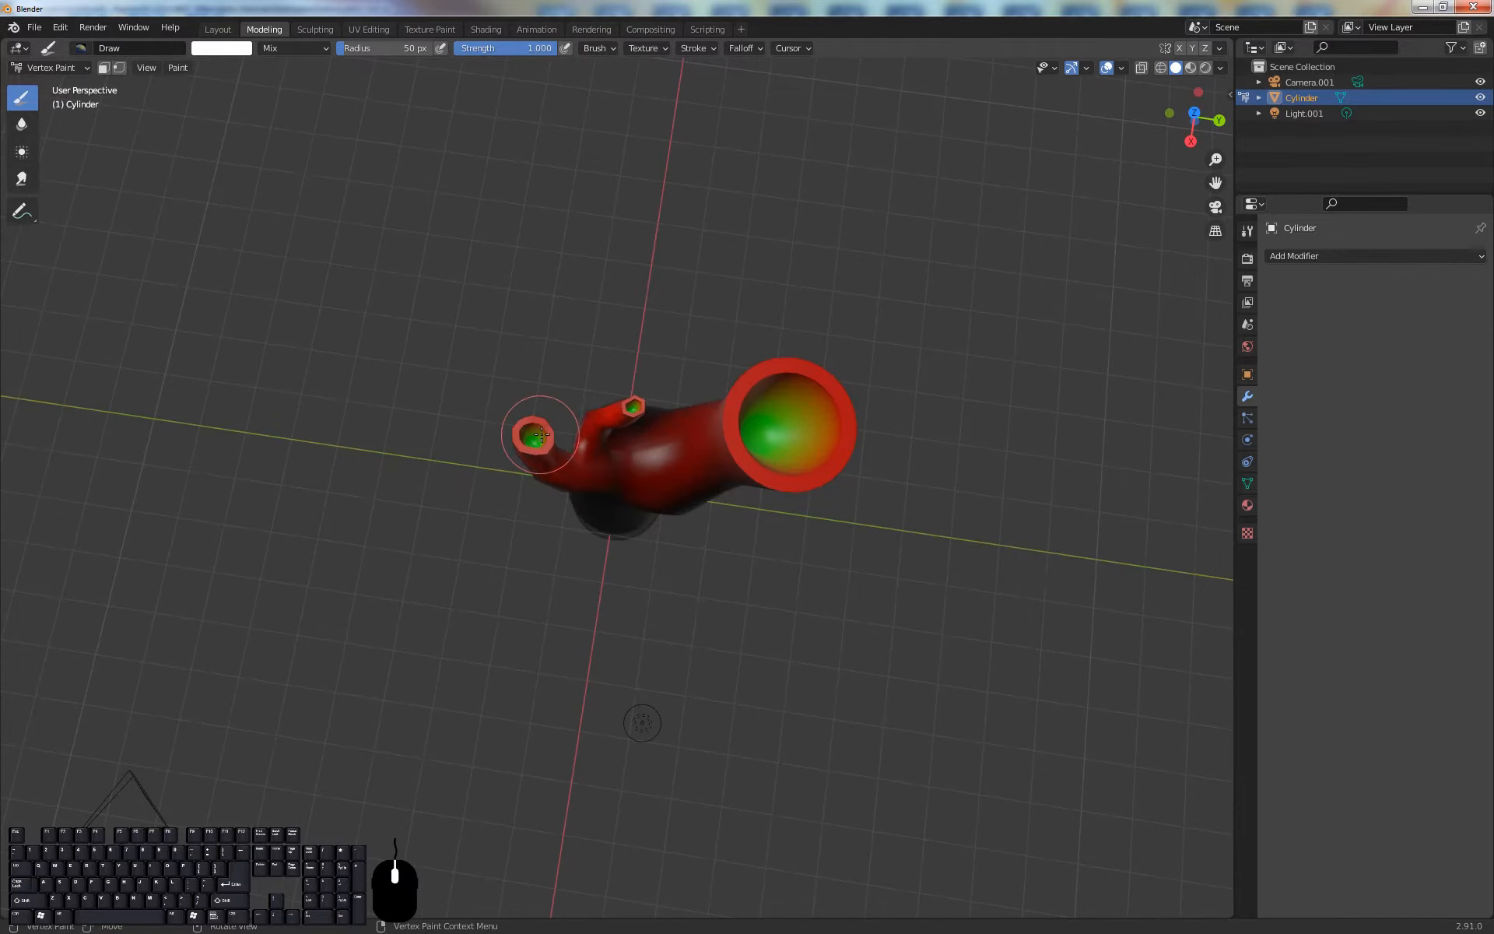
middle_drag(721, 558, 968, 244)
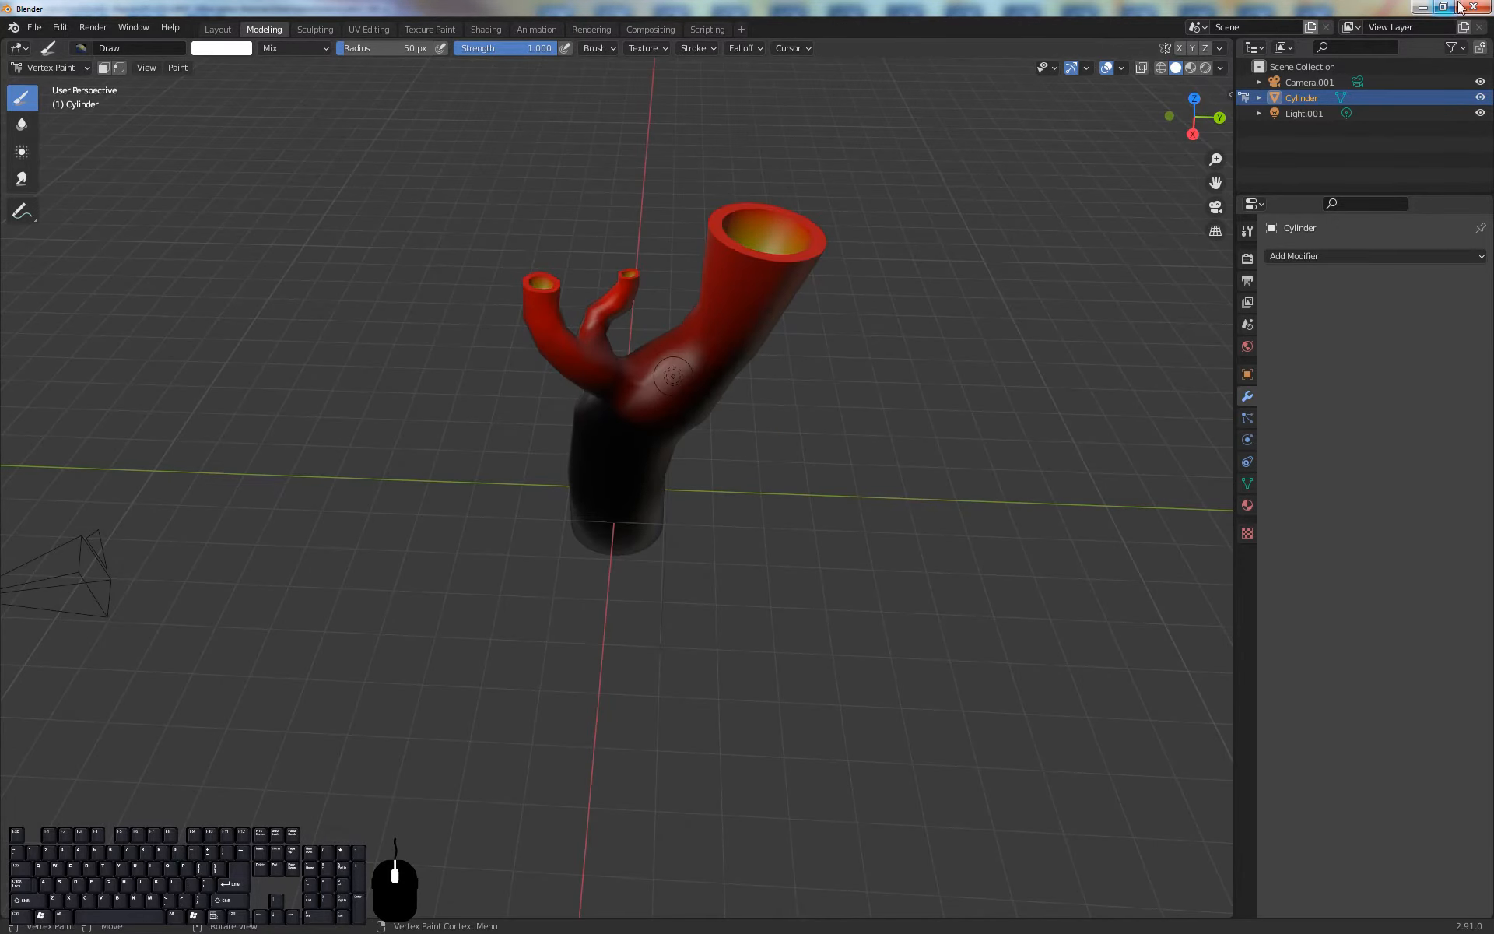
click(1424, 7)
Switch back to PopcornFX, expose the Spawn on Mesh node's Color output and link it to the billboard renderer's Color input
middle_drag(1248, 198, 1249, 238)
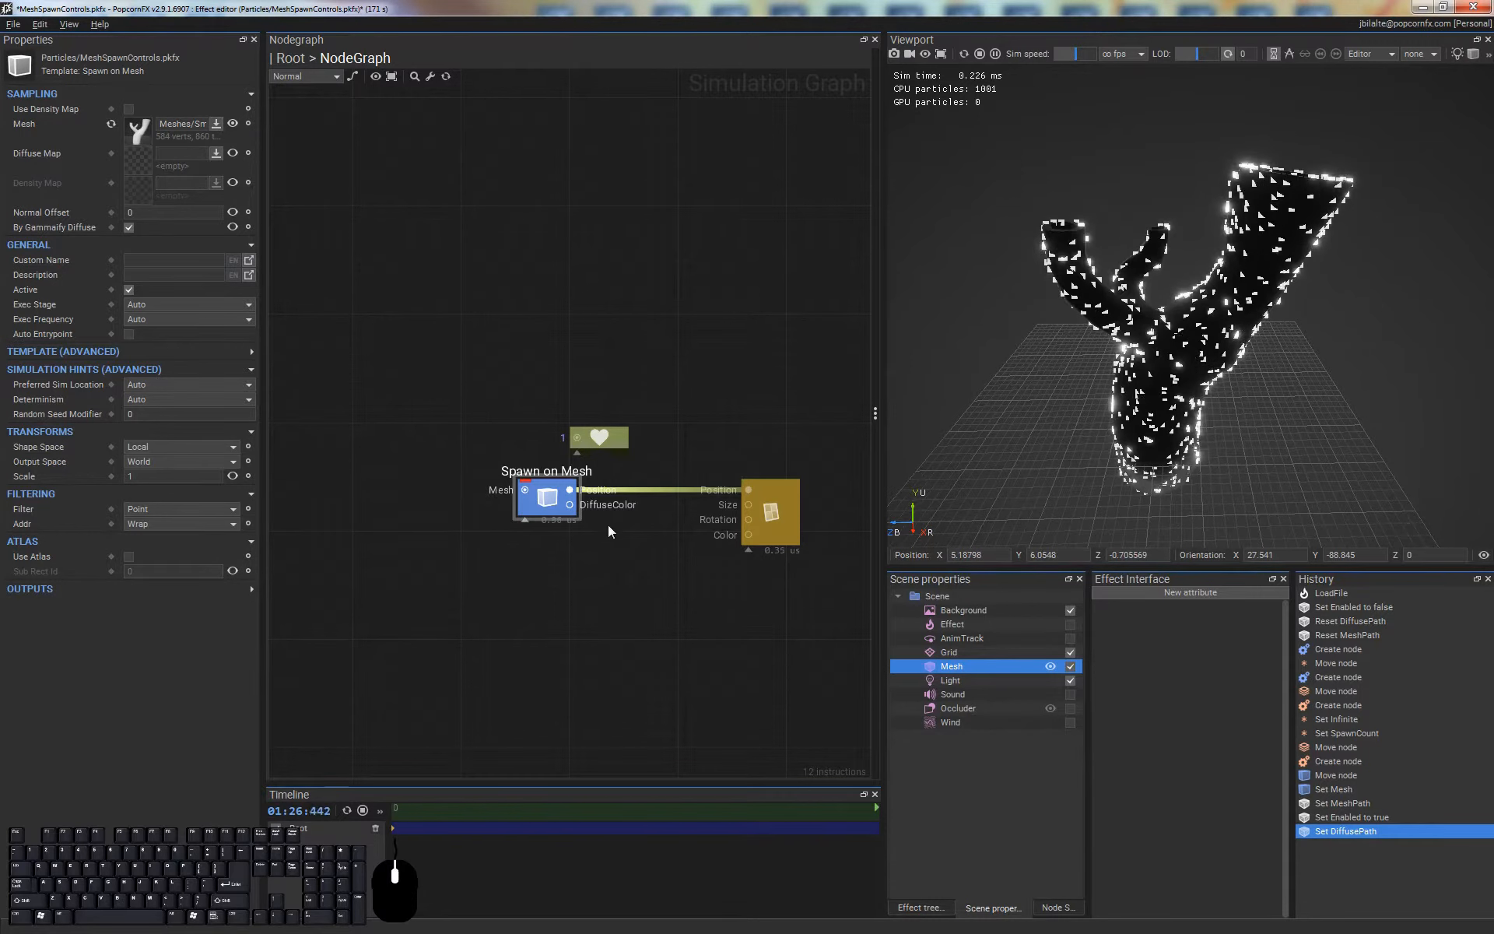
click(564, 507)
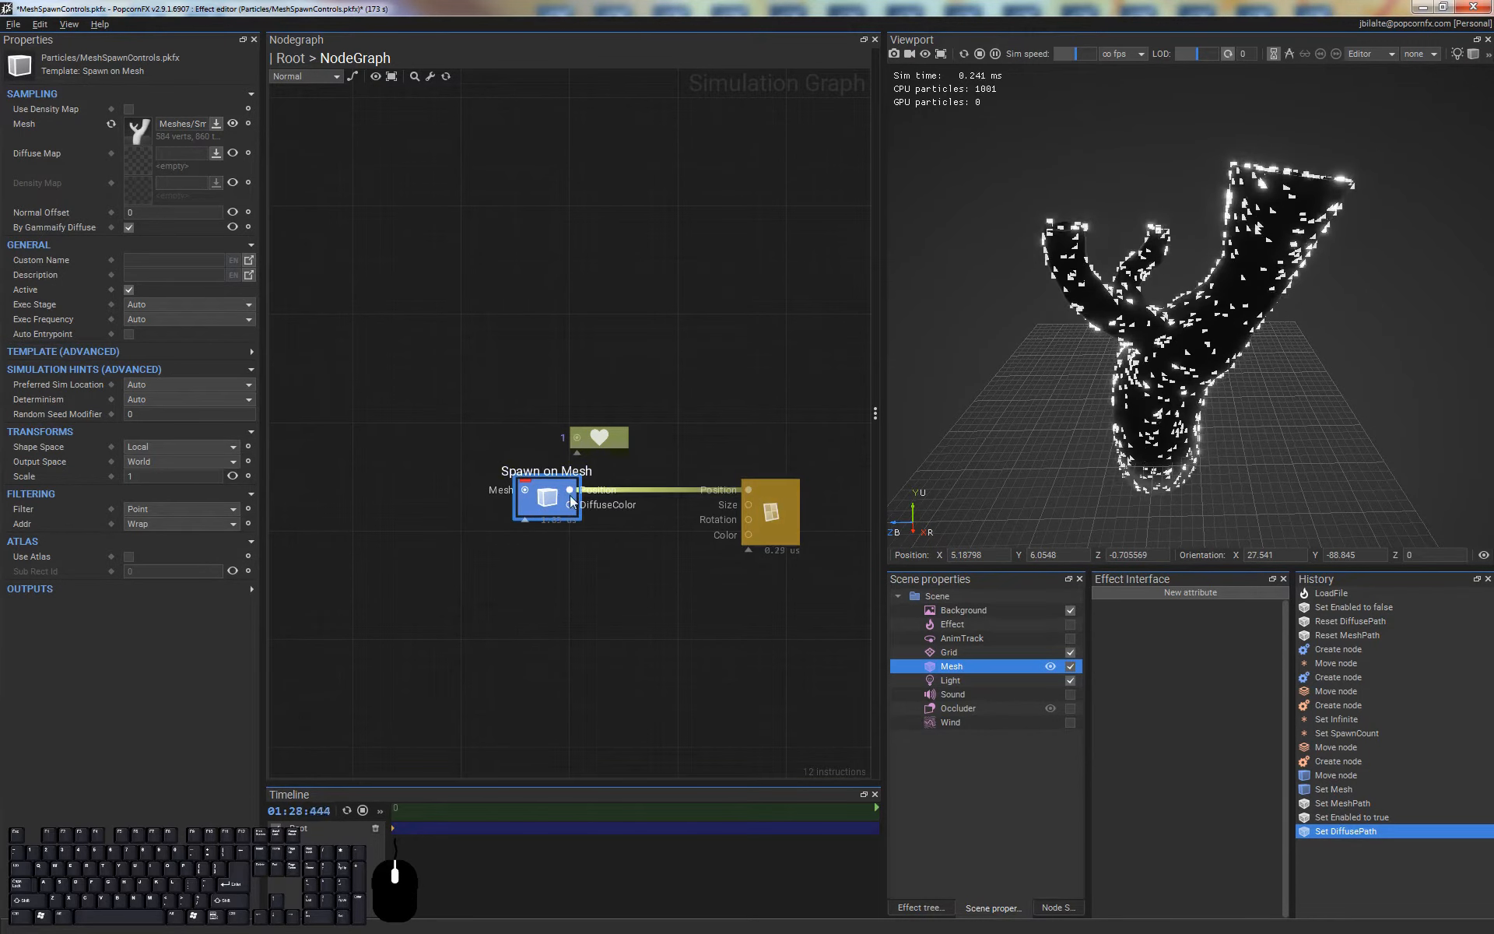
click(75, 590)
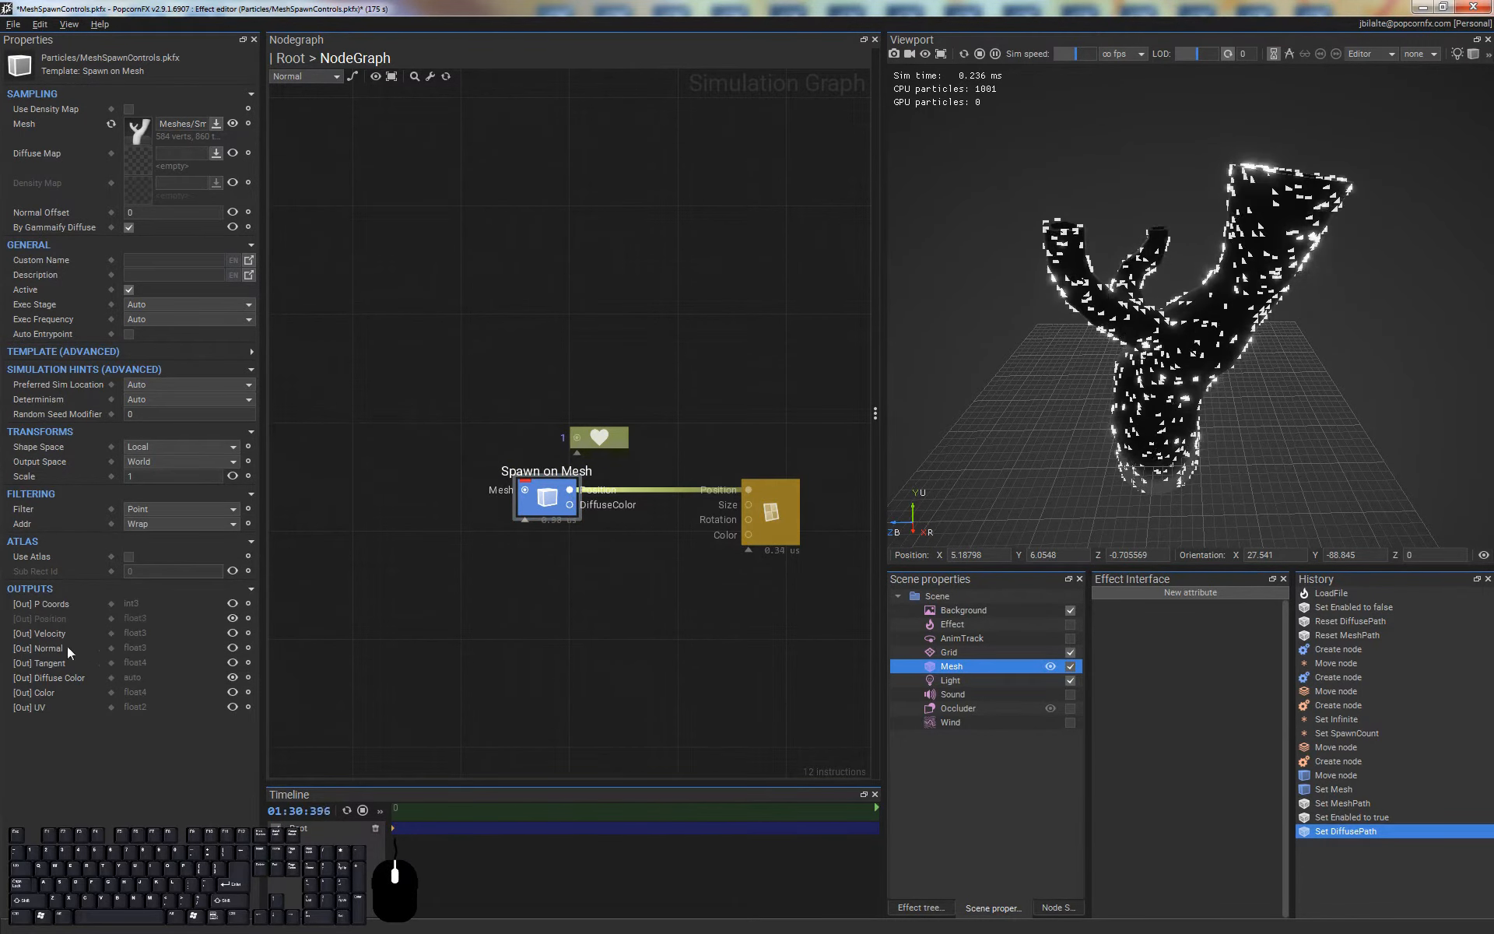
click(233, 692)
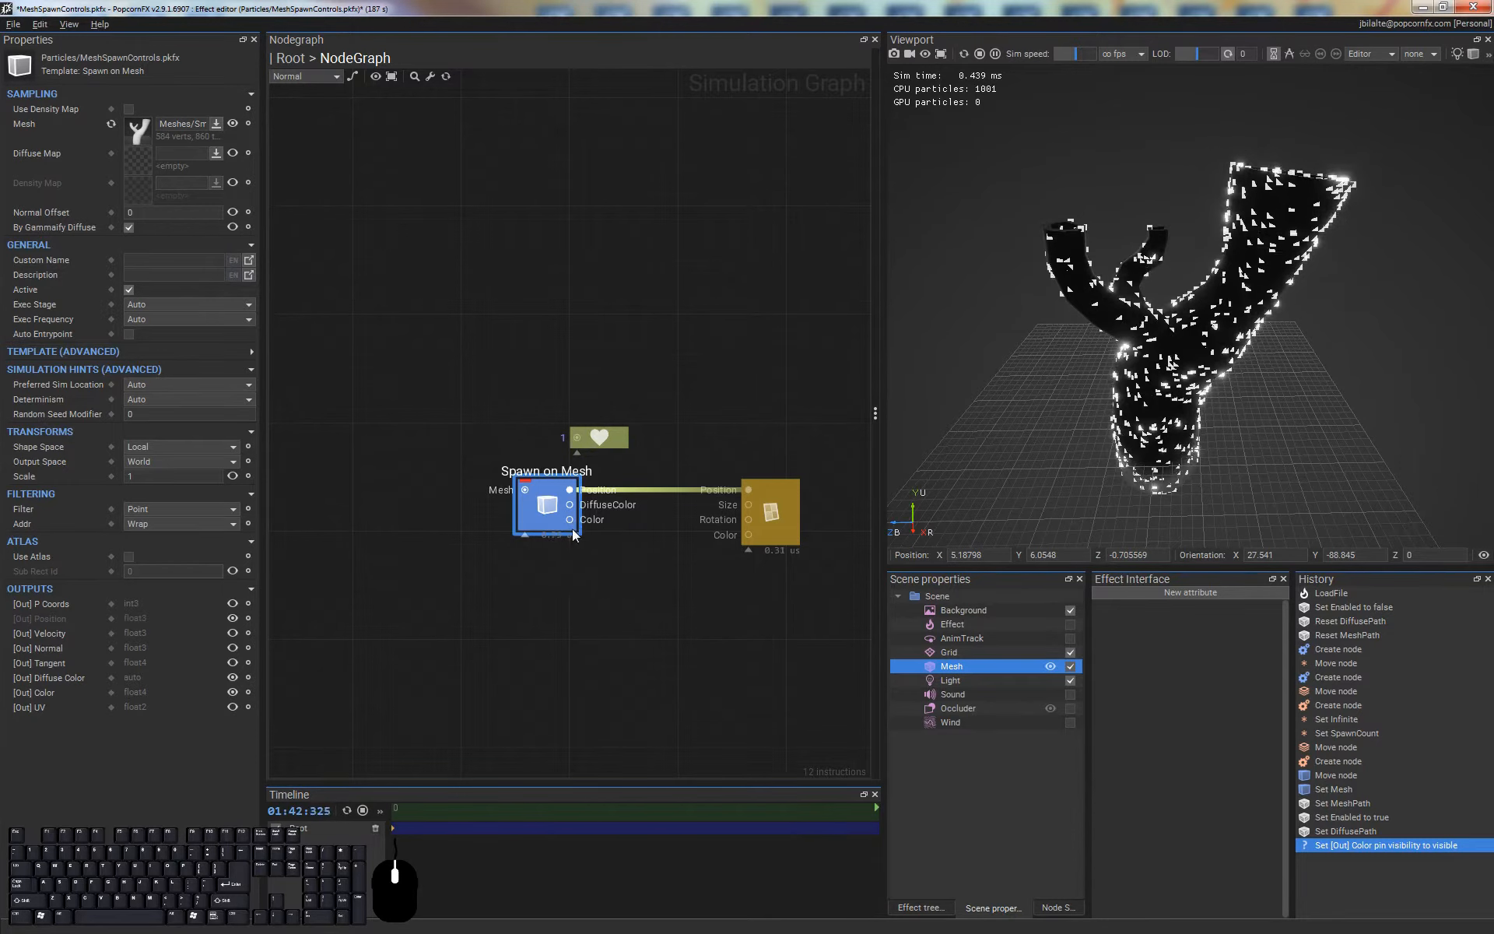
drag(570, 519, 741, 539)
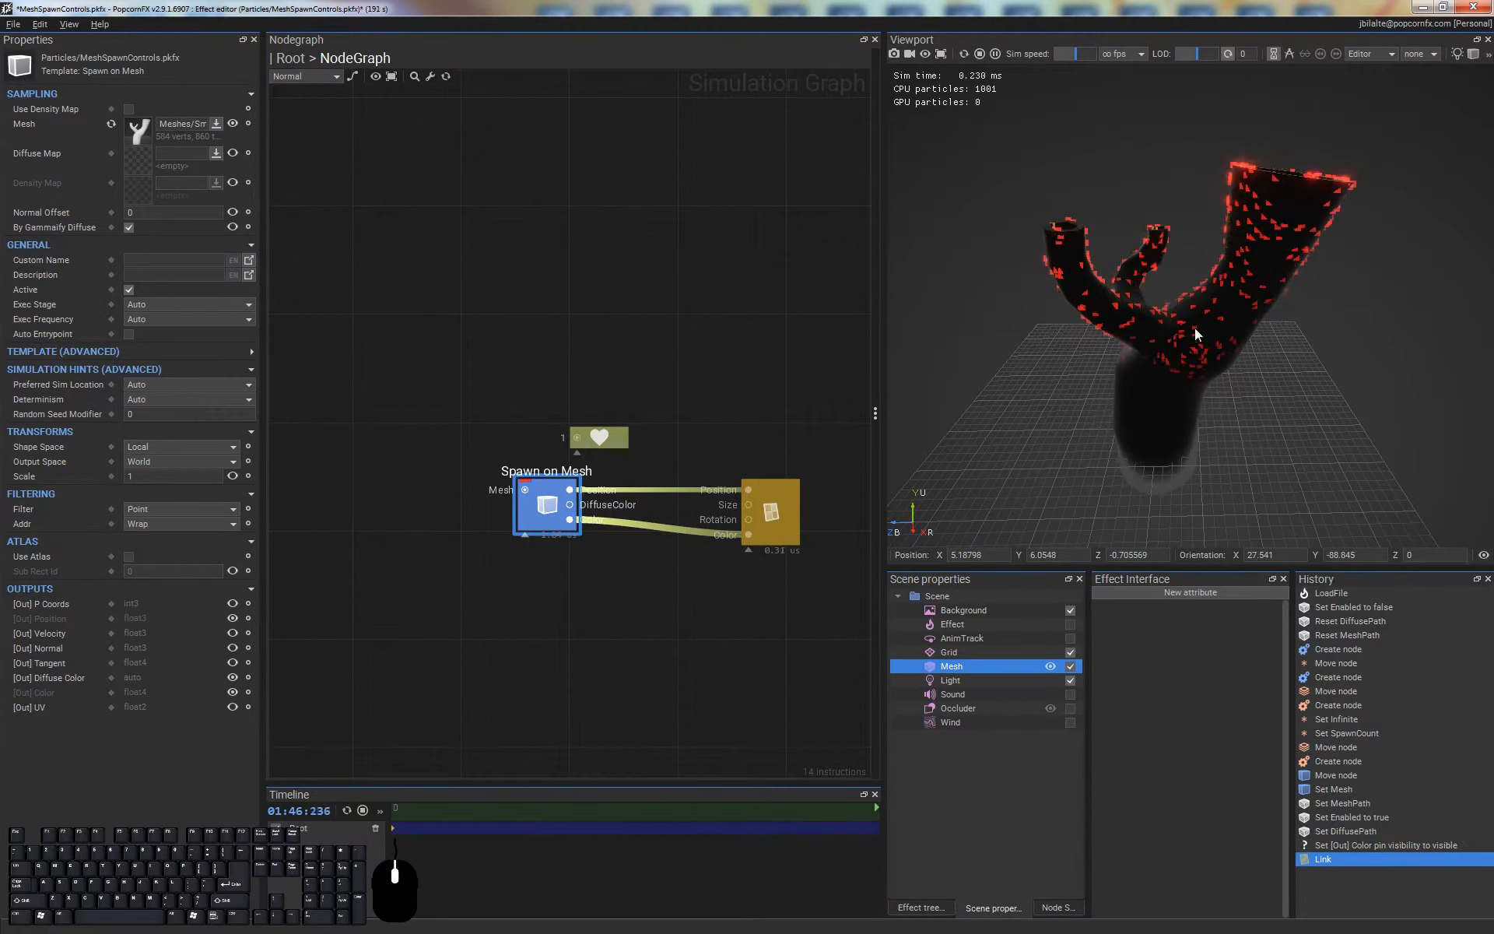
Set the billboard renderer's feature set to the Opaque_Billboard.pkma material
alt+middle_drag(1217, 339, 1240, 278)
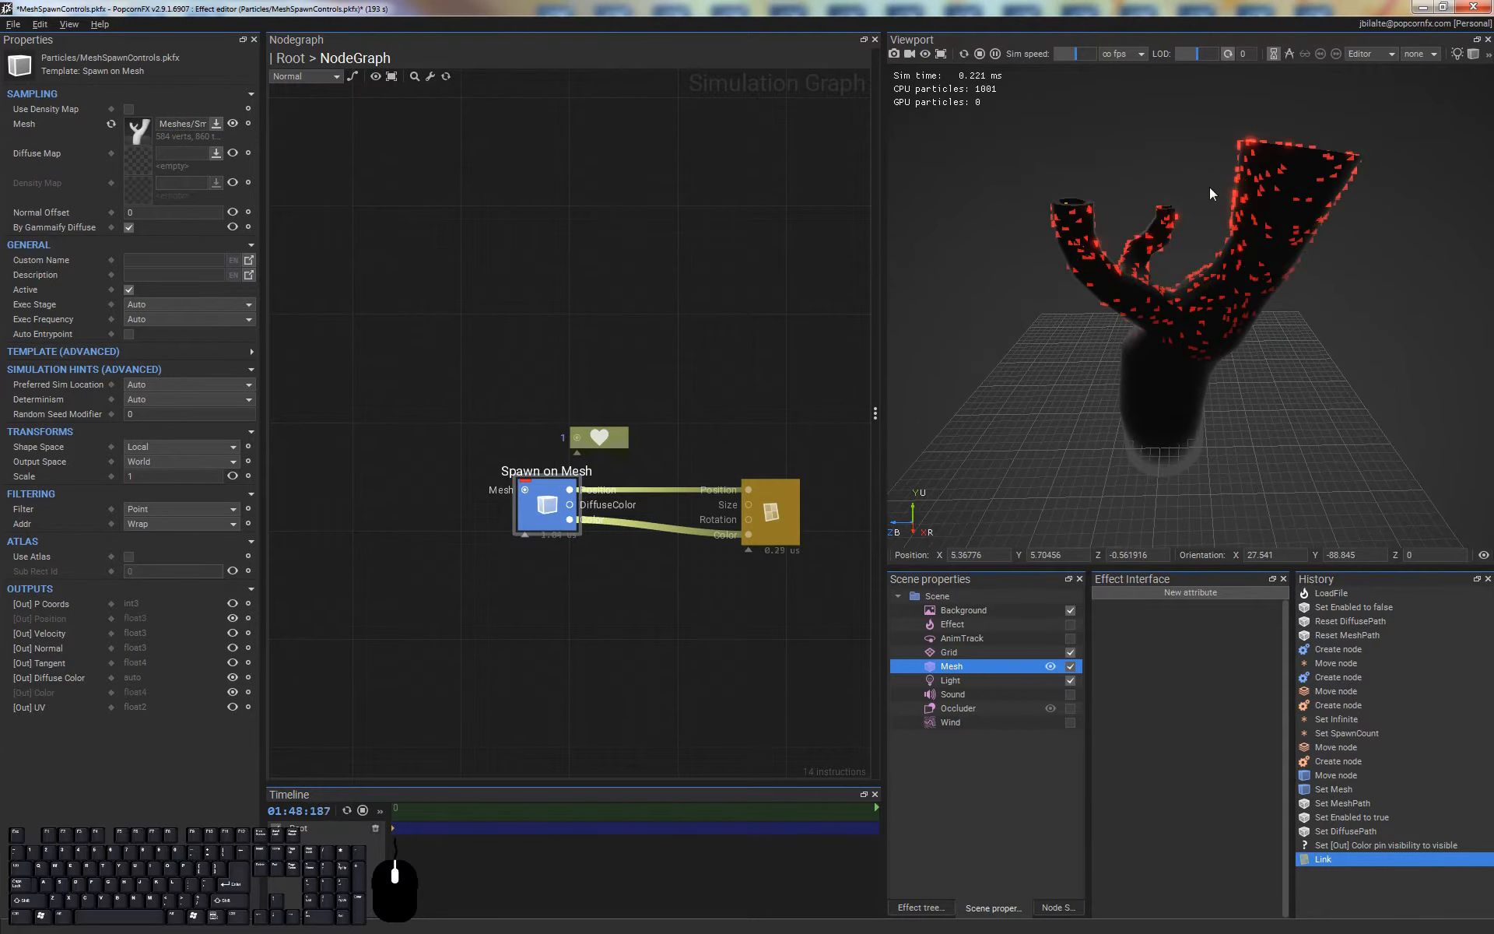
alt+drag(1210, 187, 1210, 305)
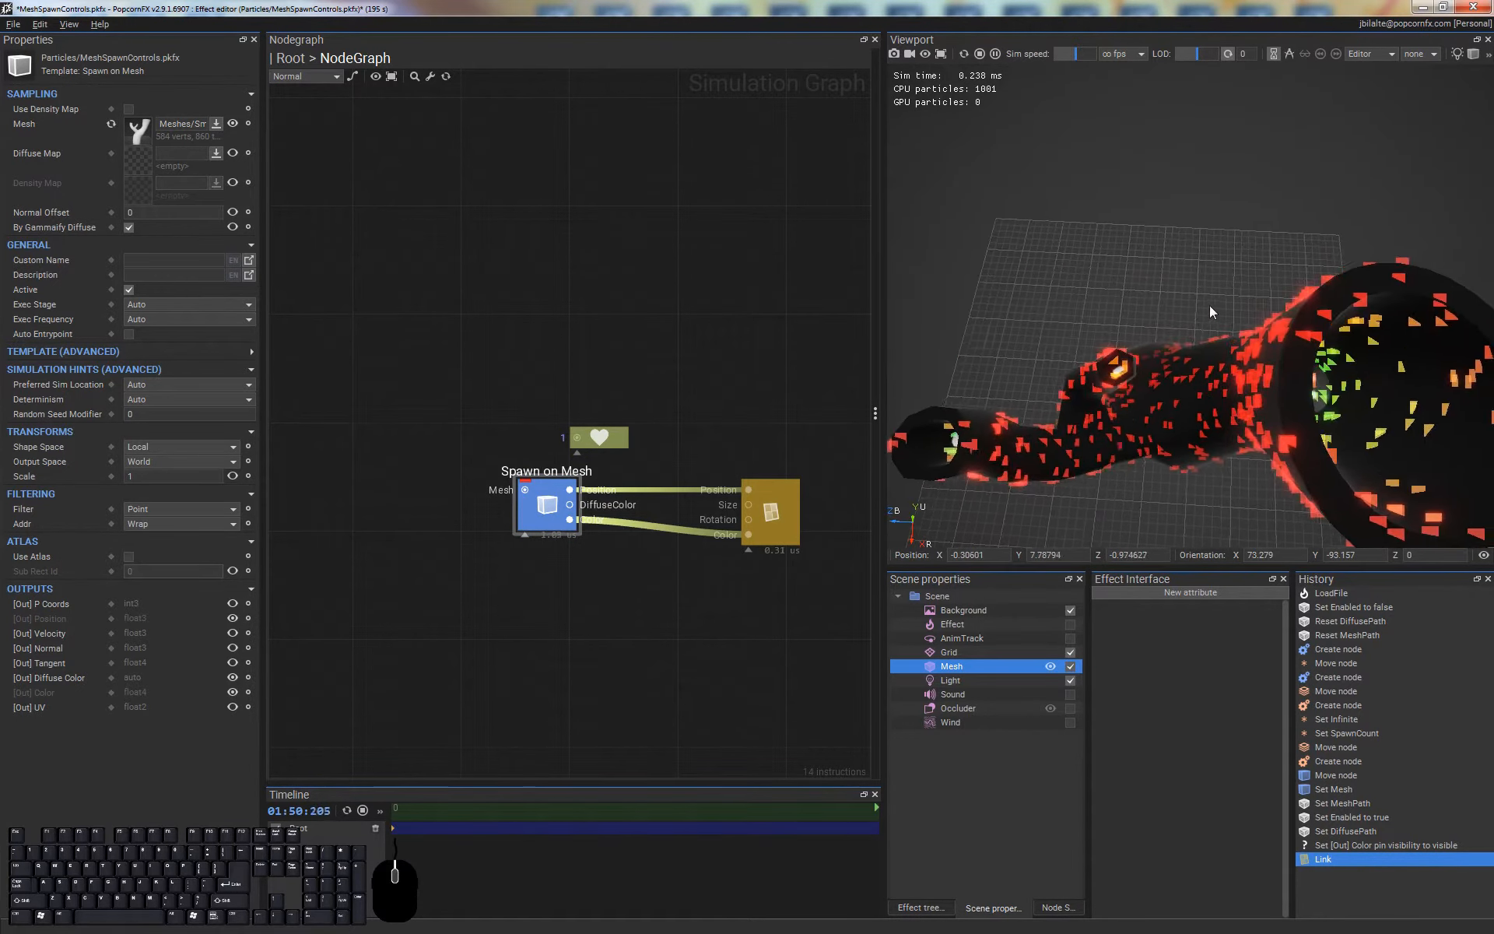
alt+middle_drag(1209, 305, 1084, 287)
alt+middle_drag(1124, 343, 1273, 224)
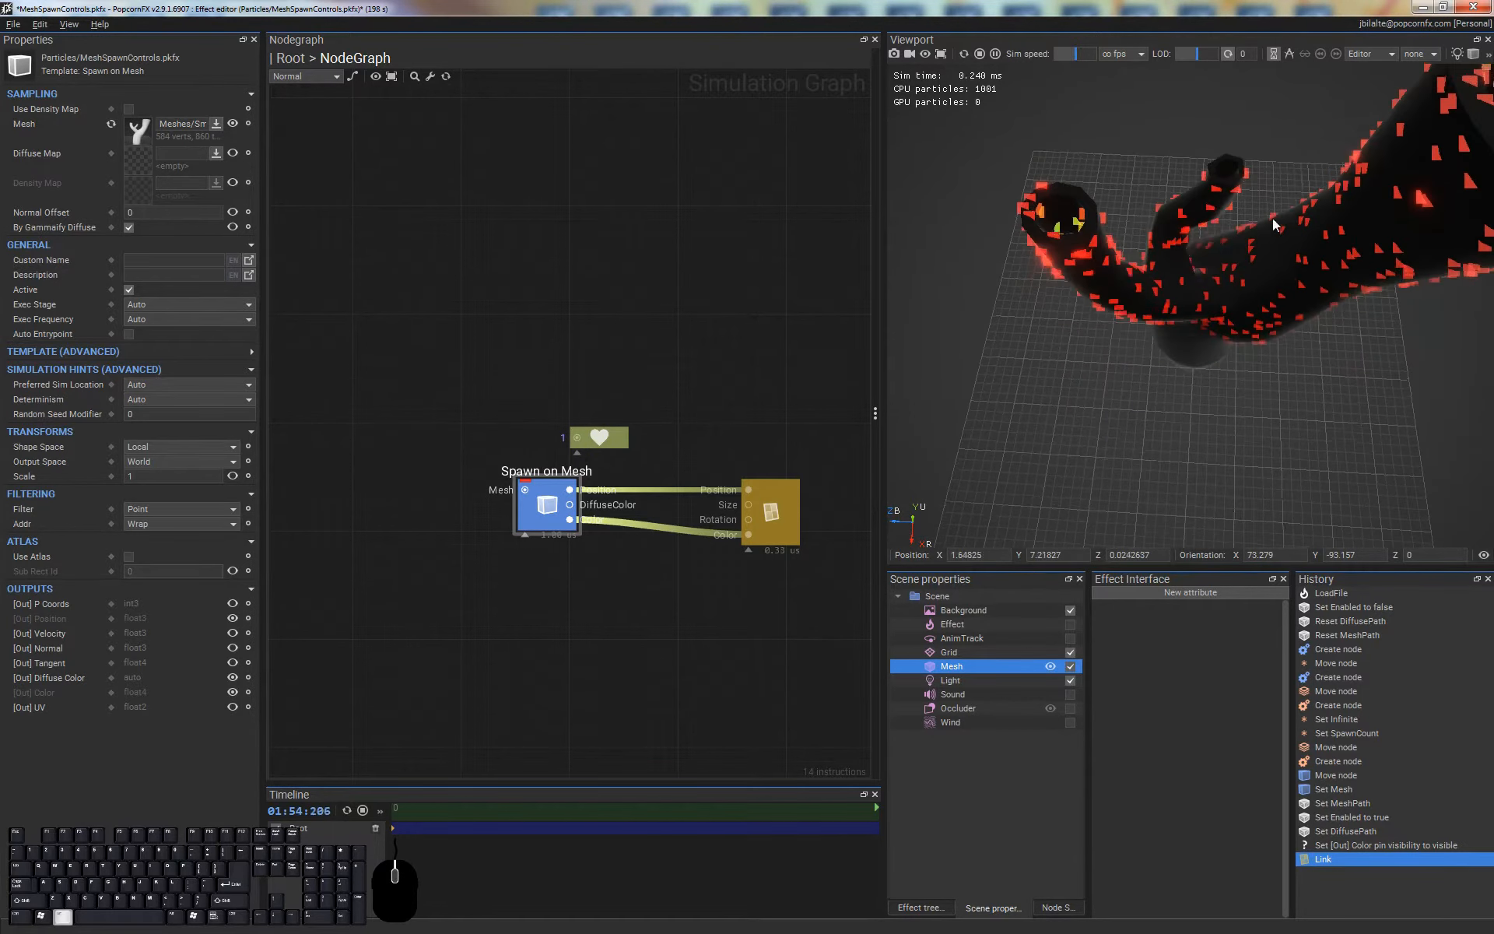
alt+drag(1275, 224, 1326, 230)
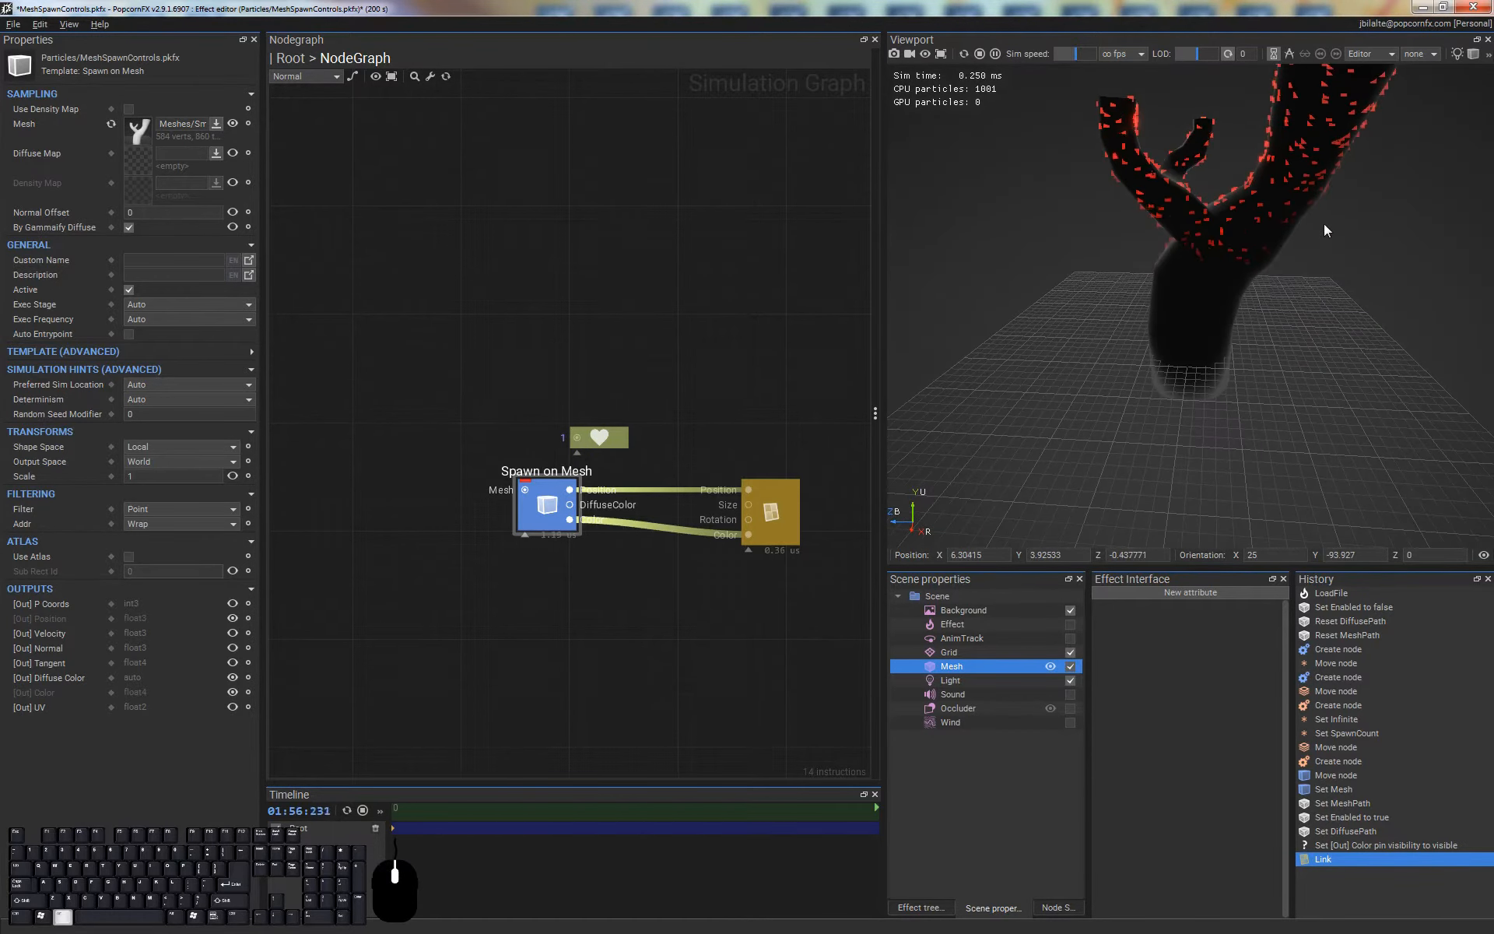
scroll(1188, 288, up, 1)
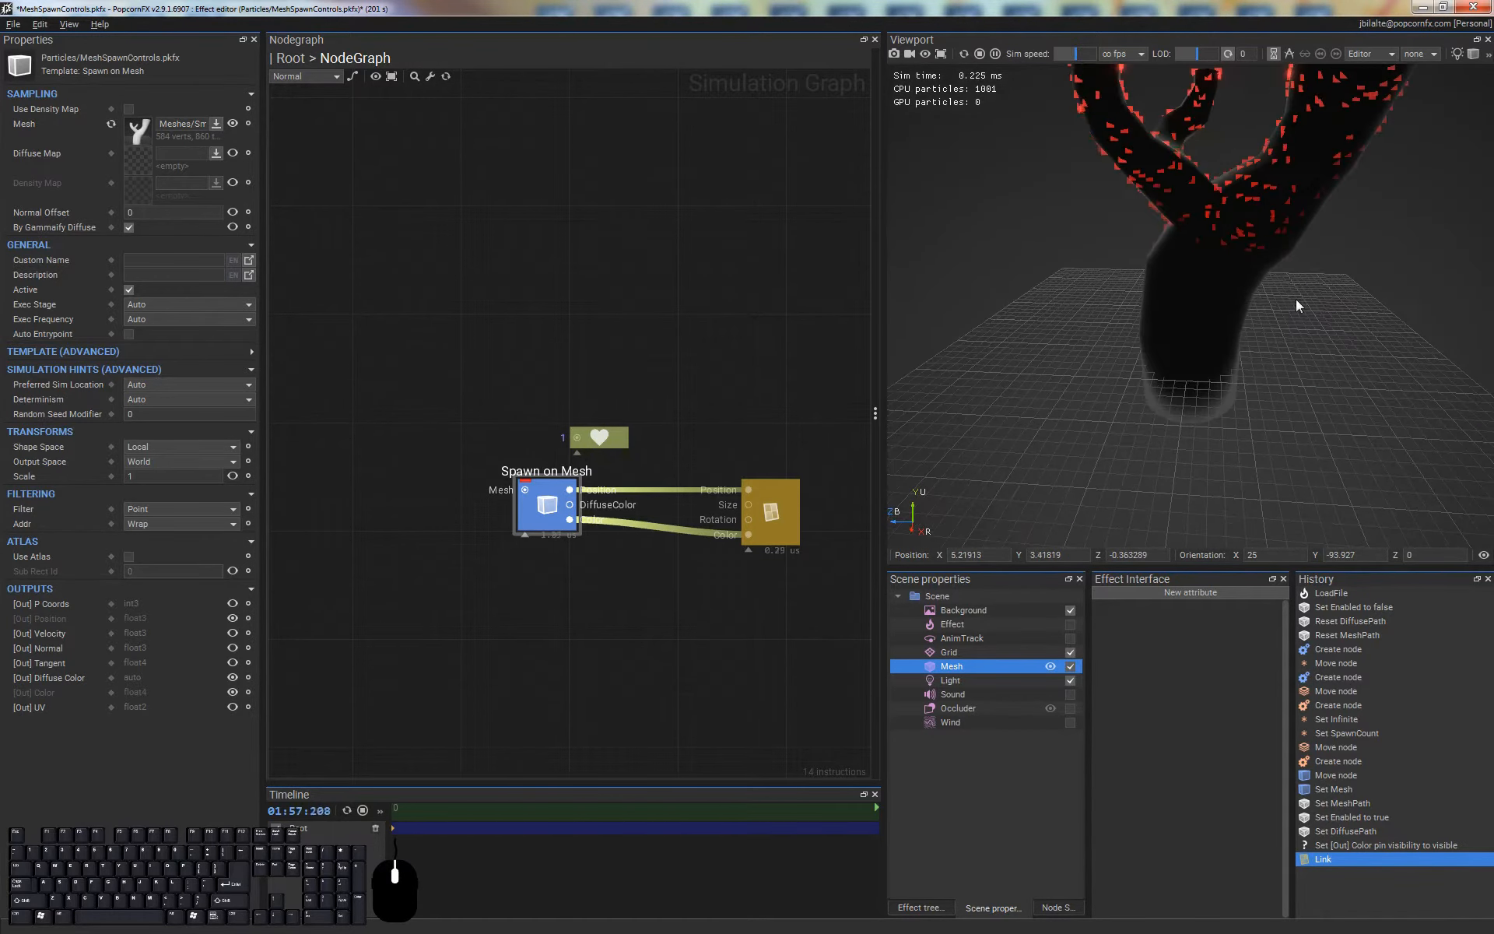
click(802, 517)
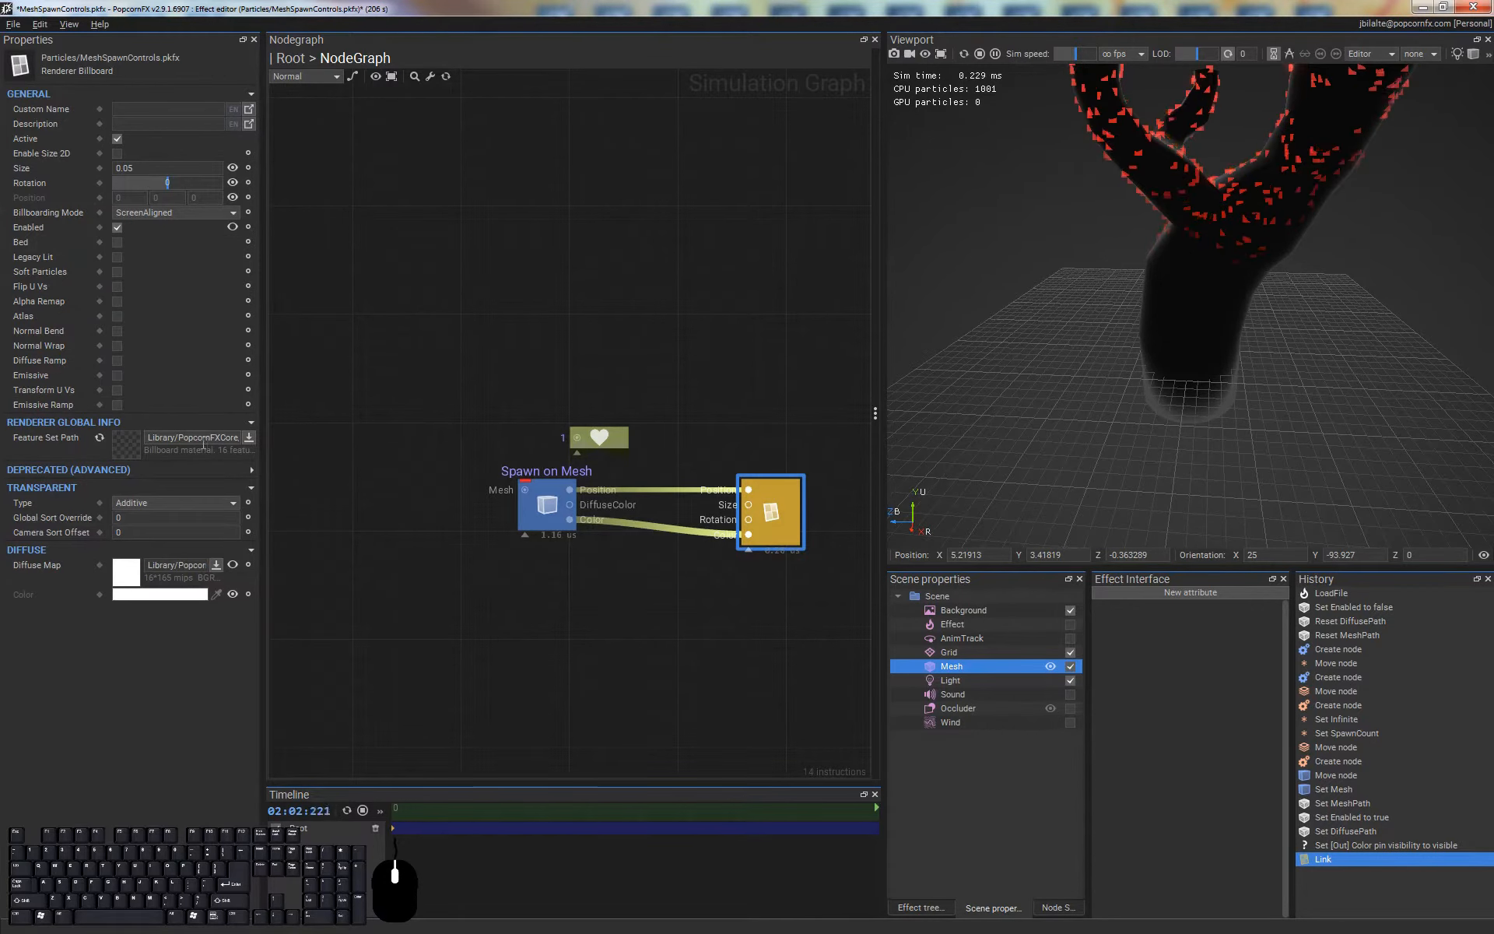
click(249, 437)
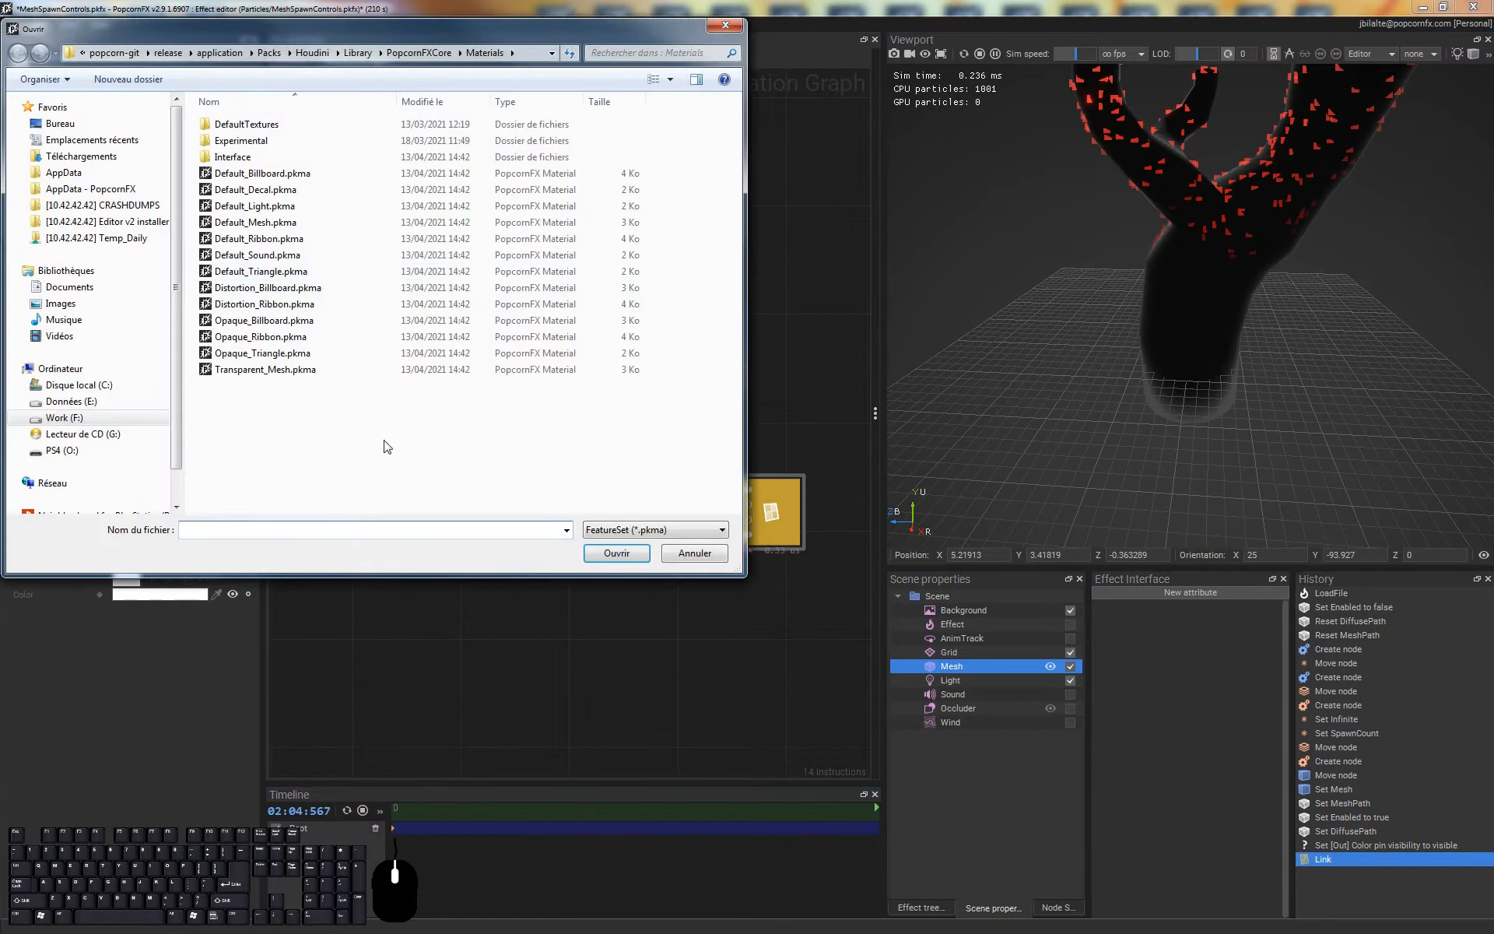
double_click(364, 321)
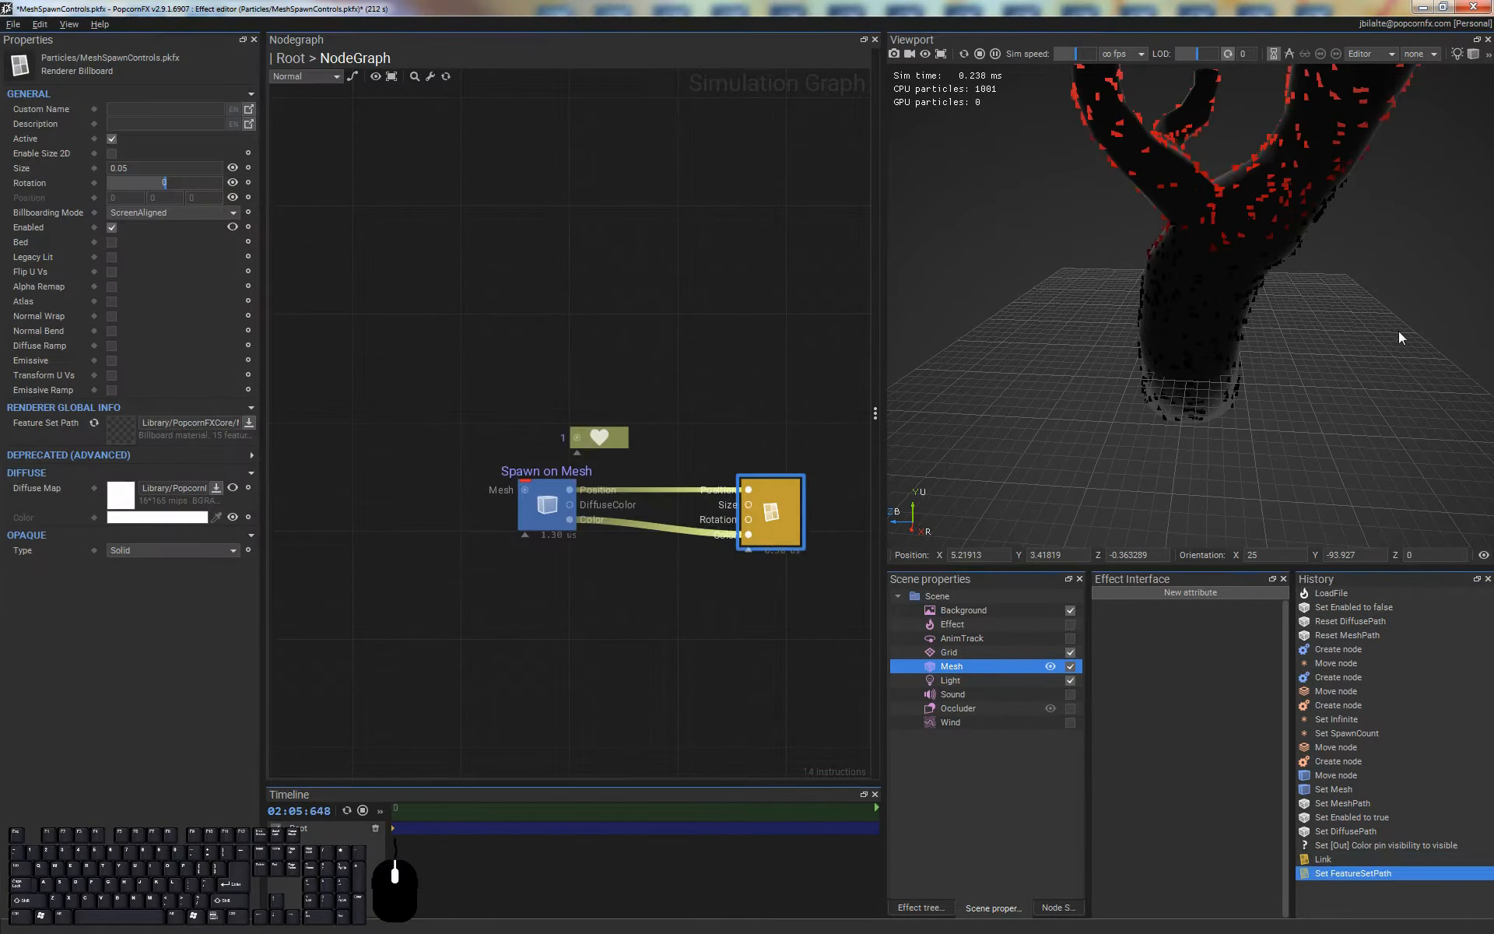
Set the billboard renderer's particle size to 0.1
scroll(1275, 308, up, 3)
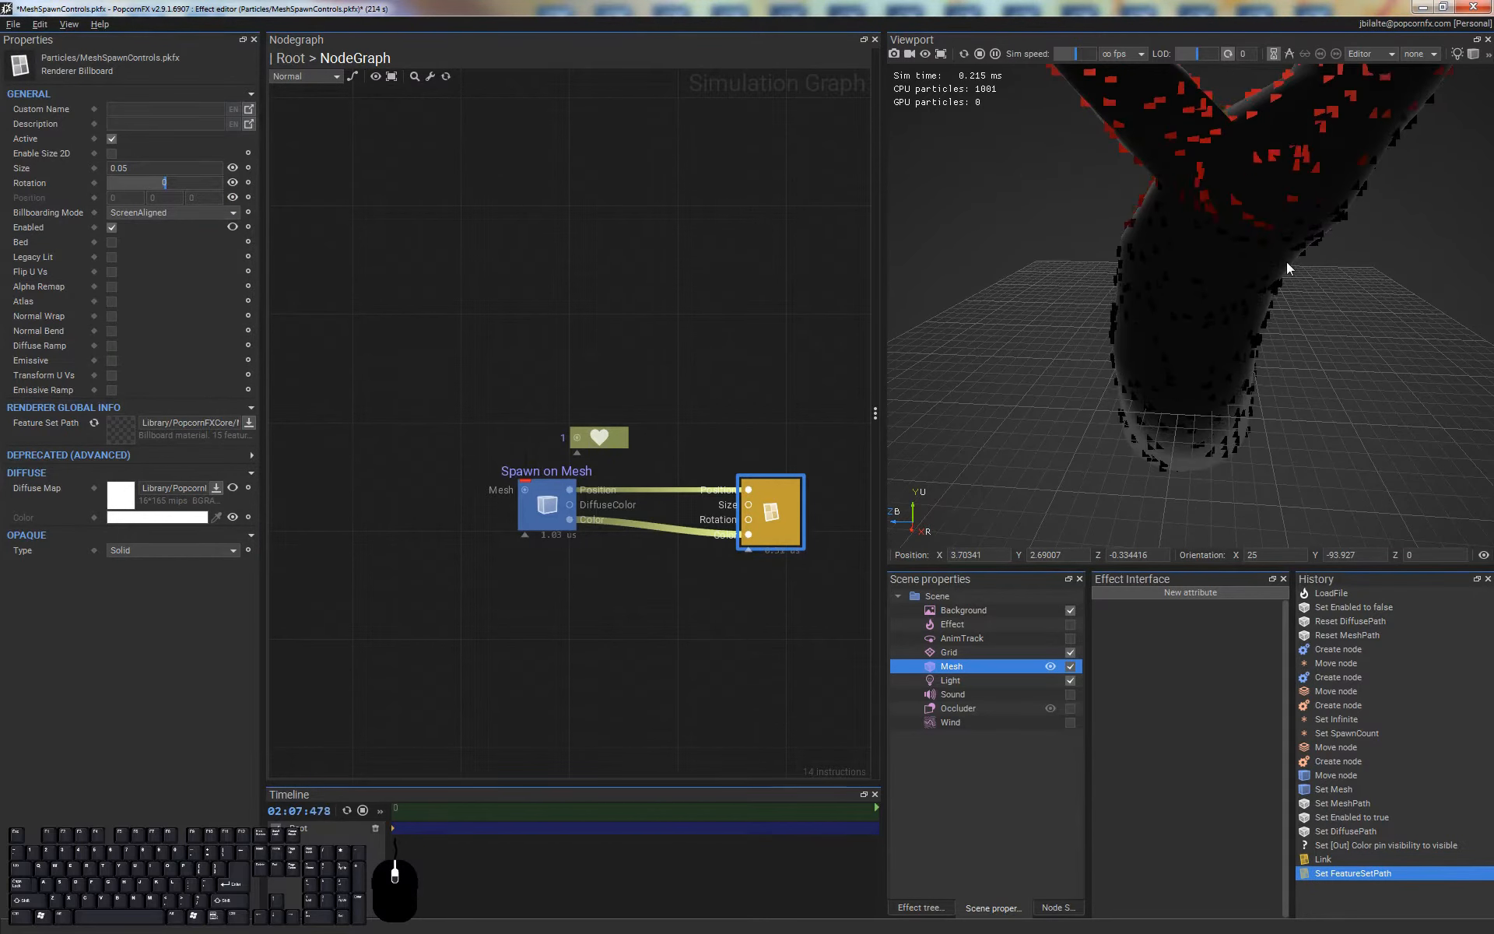
scroll(1286, 261, down, 4)
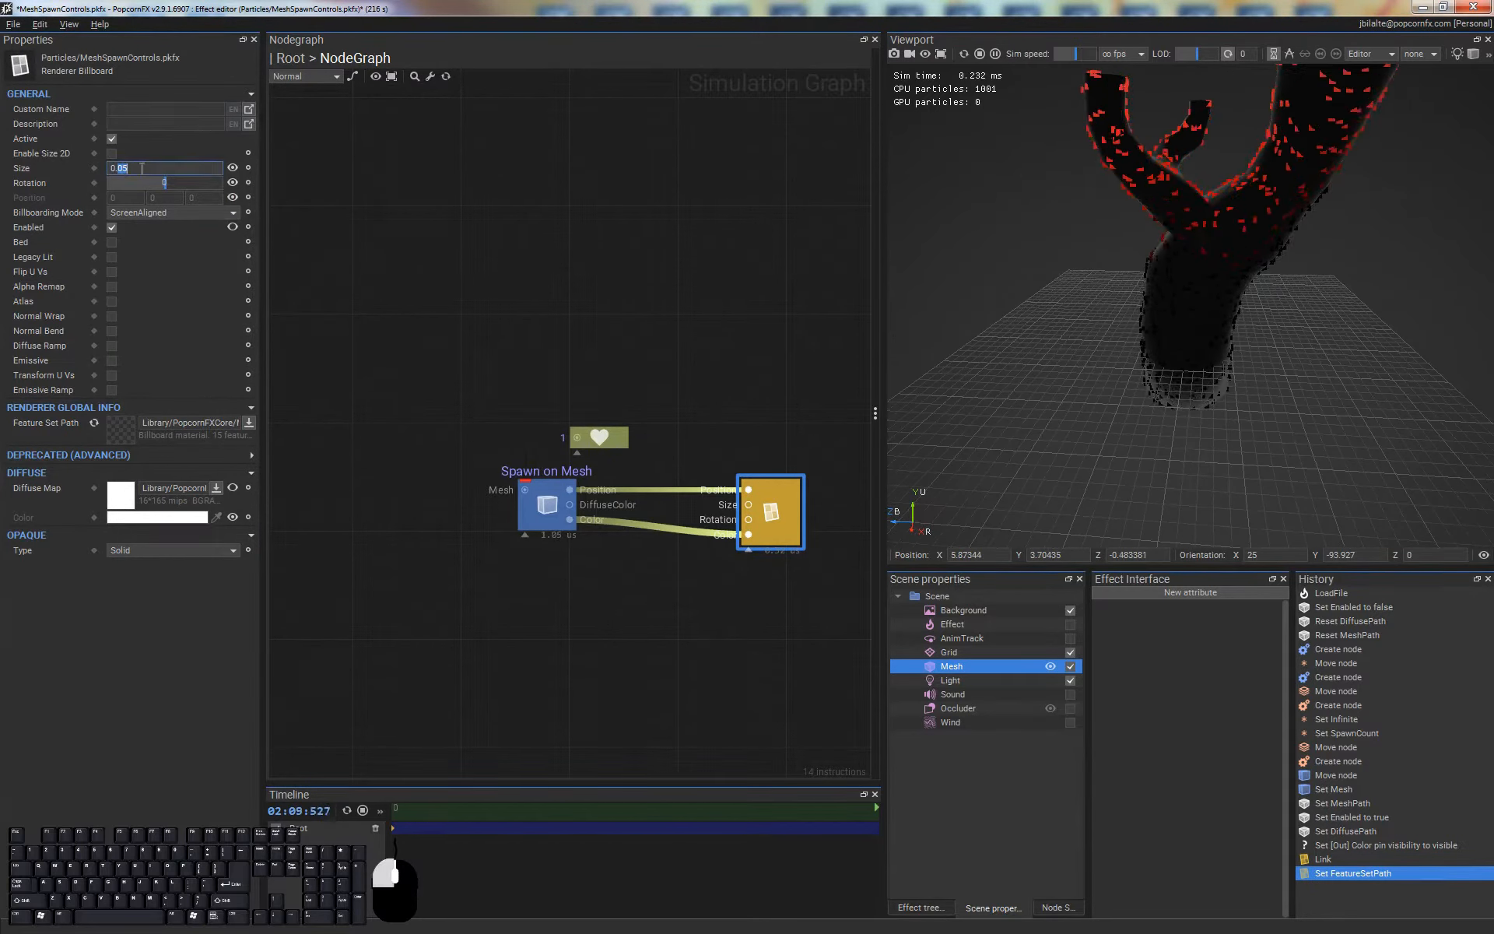
key(Return)
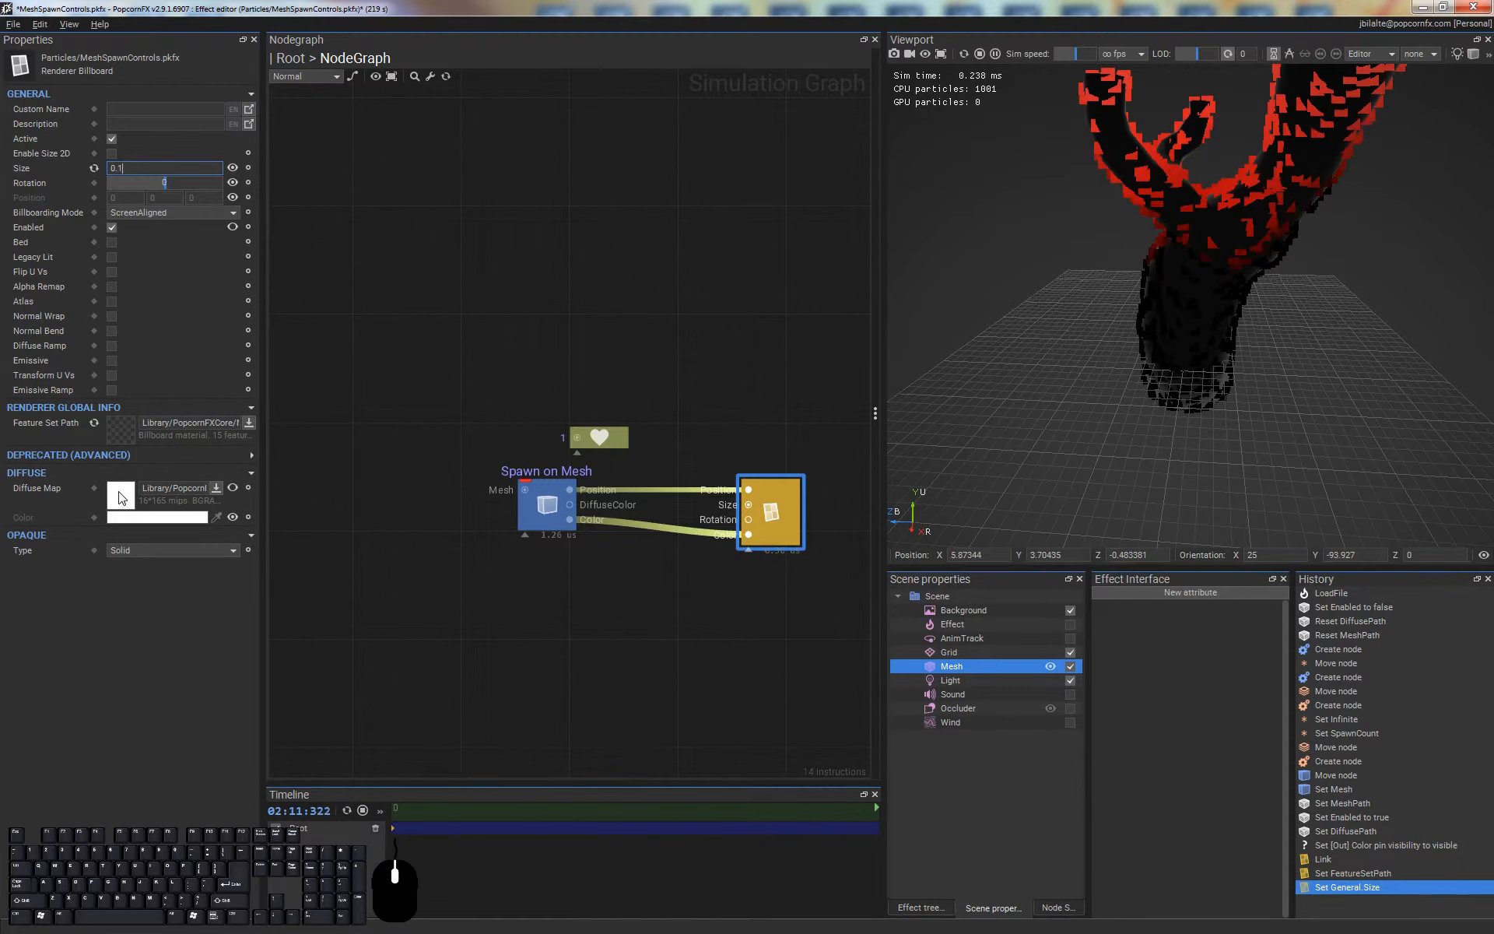
Use WhiteDisk.dds as the billboard renderer's diffuse map and set its opaque type to Masked
click(122, 496)
click(204, 53)
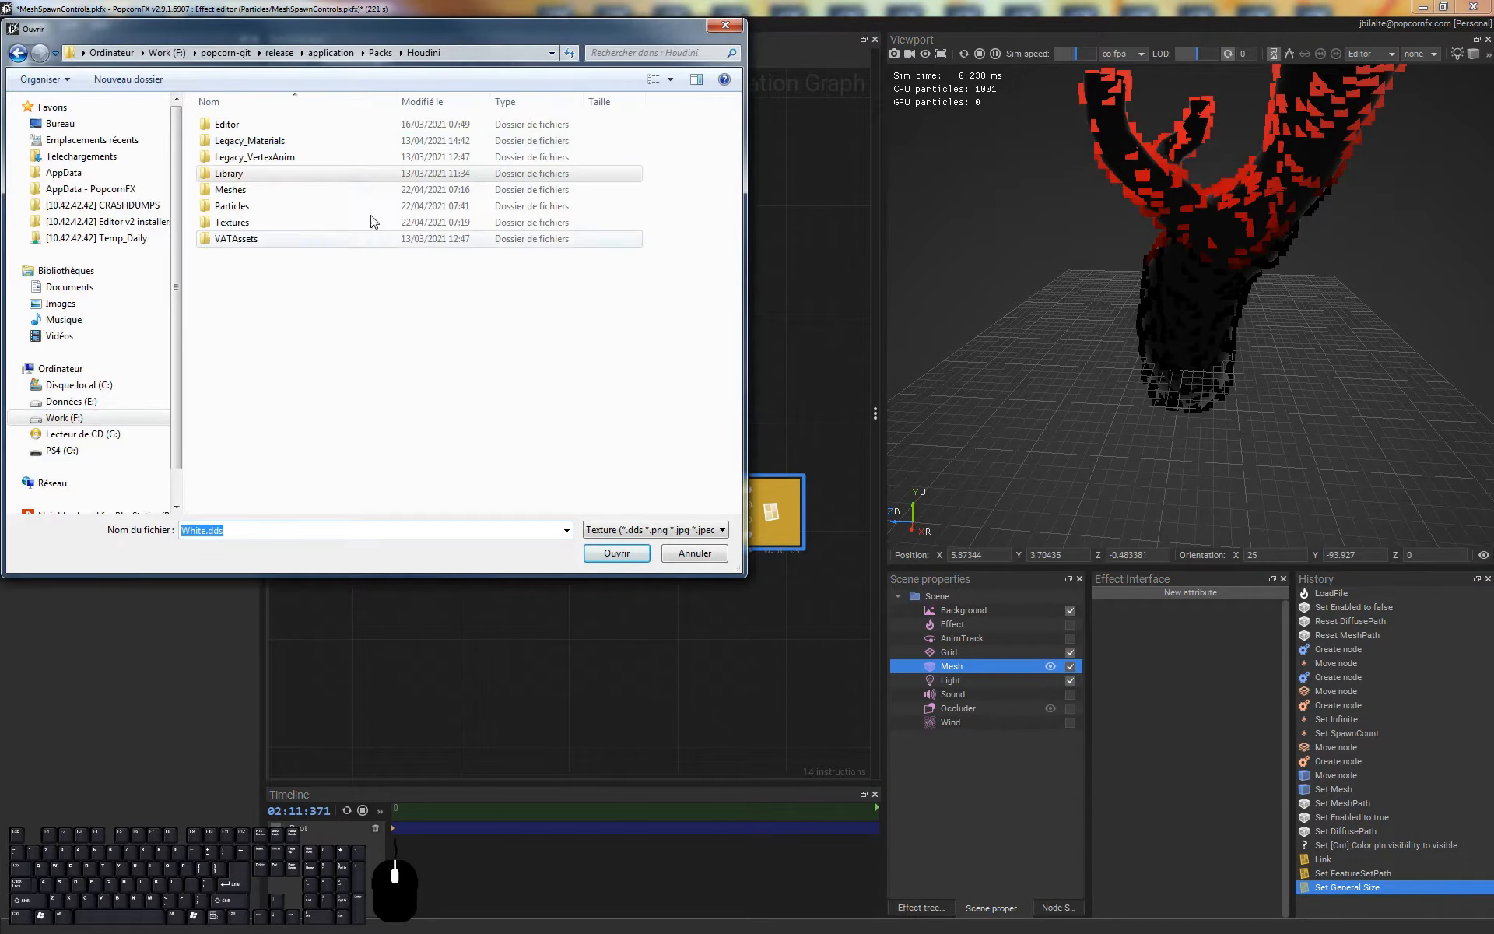
double_click(248, 226)
click(609, 244)
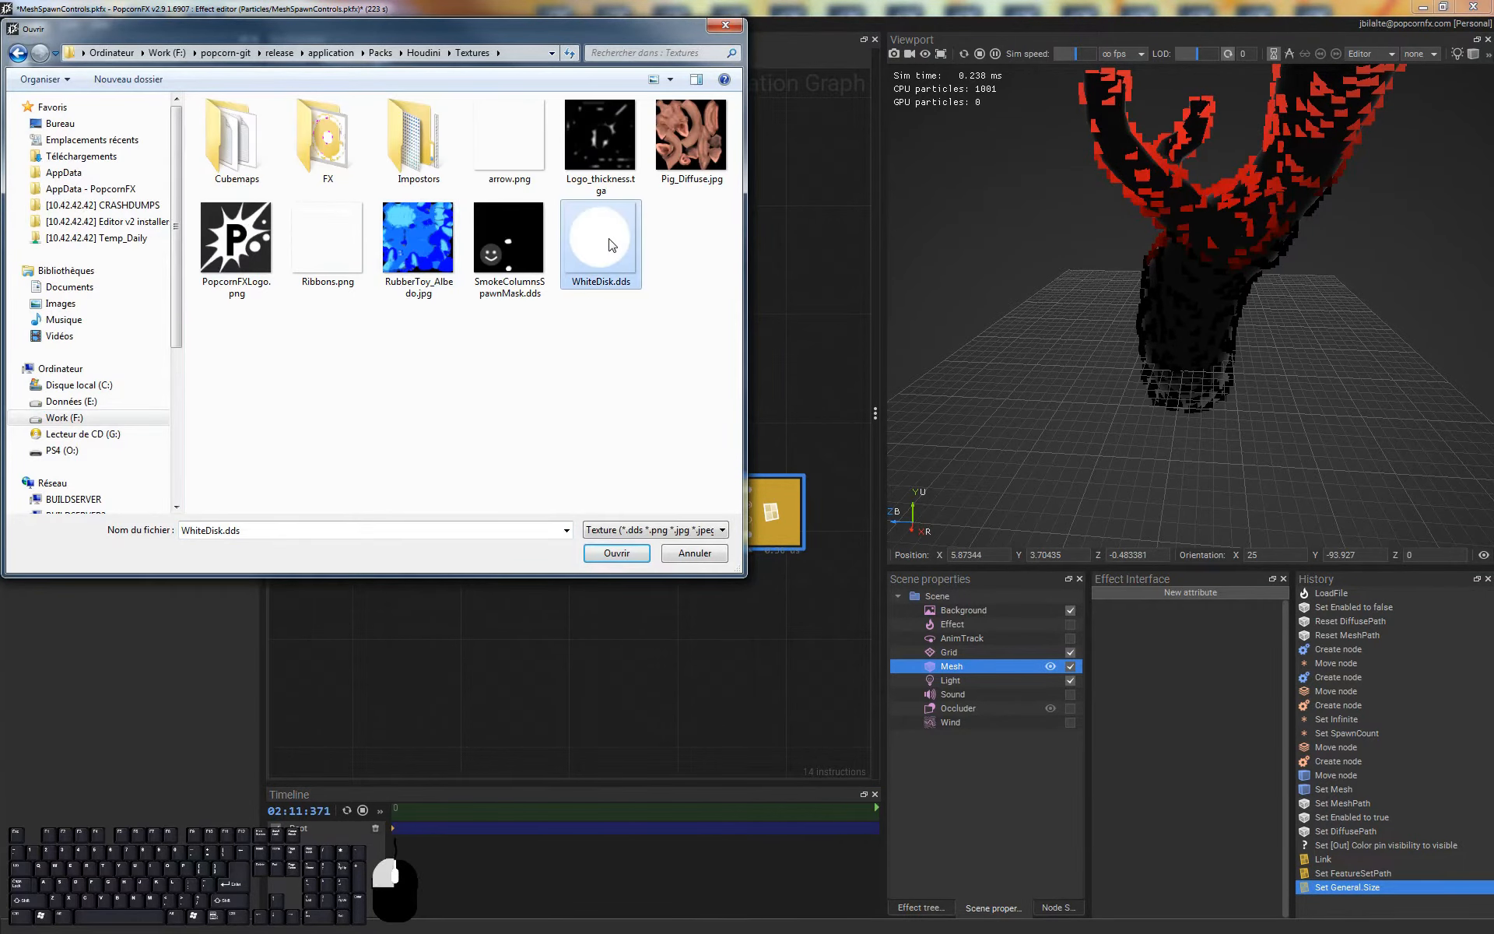
double_click(609, 245)
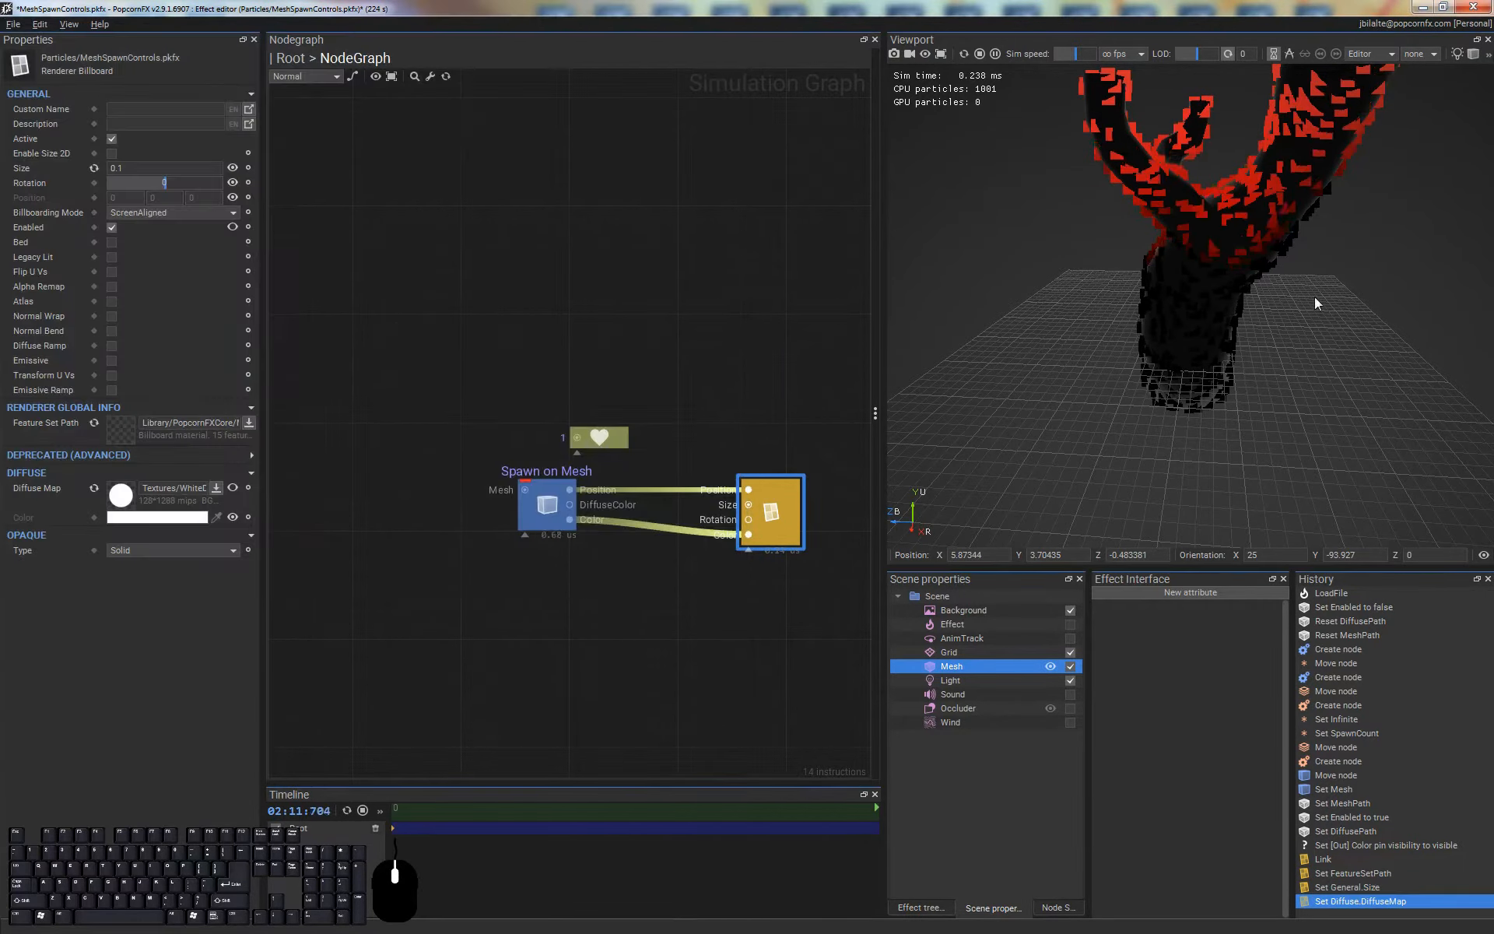
click(179, 556)
click(138, 563)
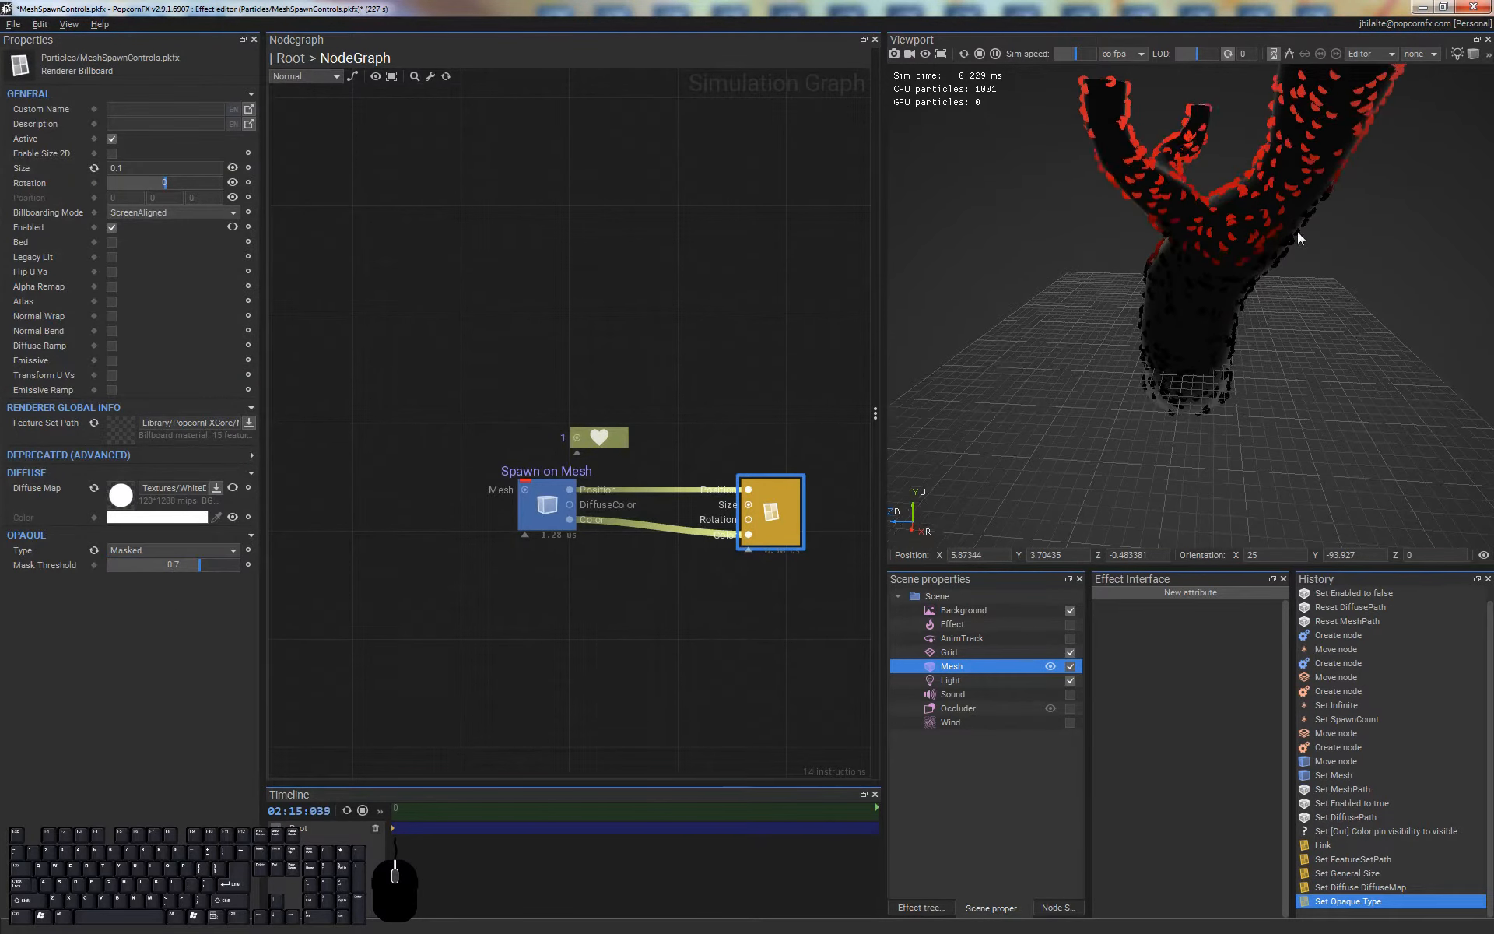
Examine the disk particles on the mesh's branches and trunk up close and from a distance
middle_drag(1297, 233, 1306, 287)
scroll(1267, 209, up, 5)
middle_drag(1267, 208, 1306, 342)
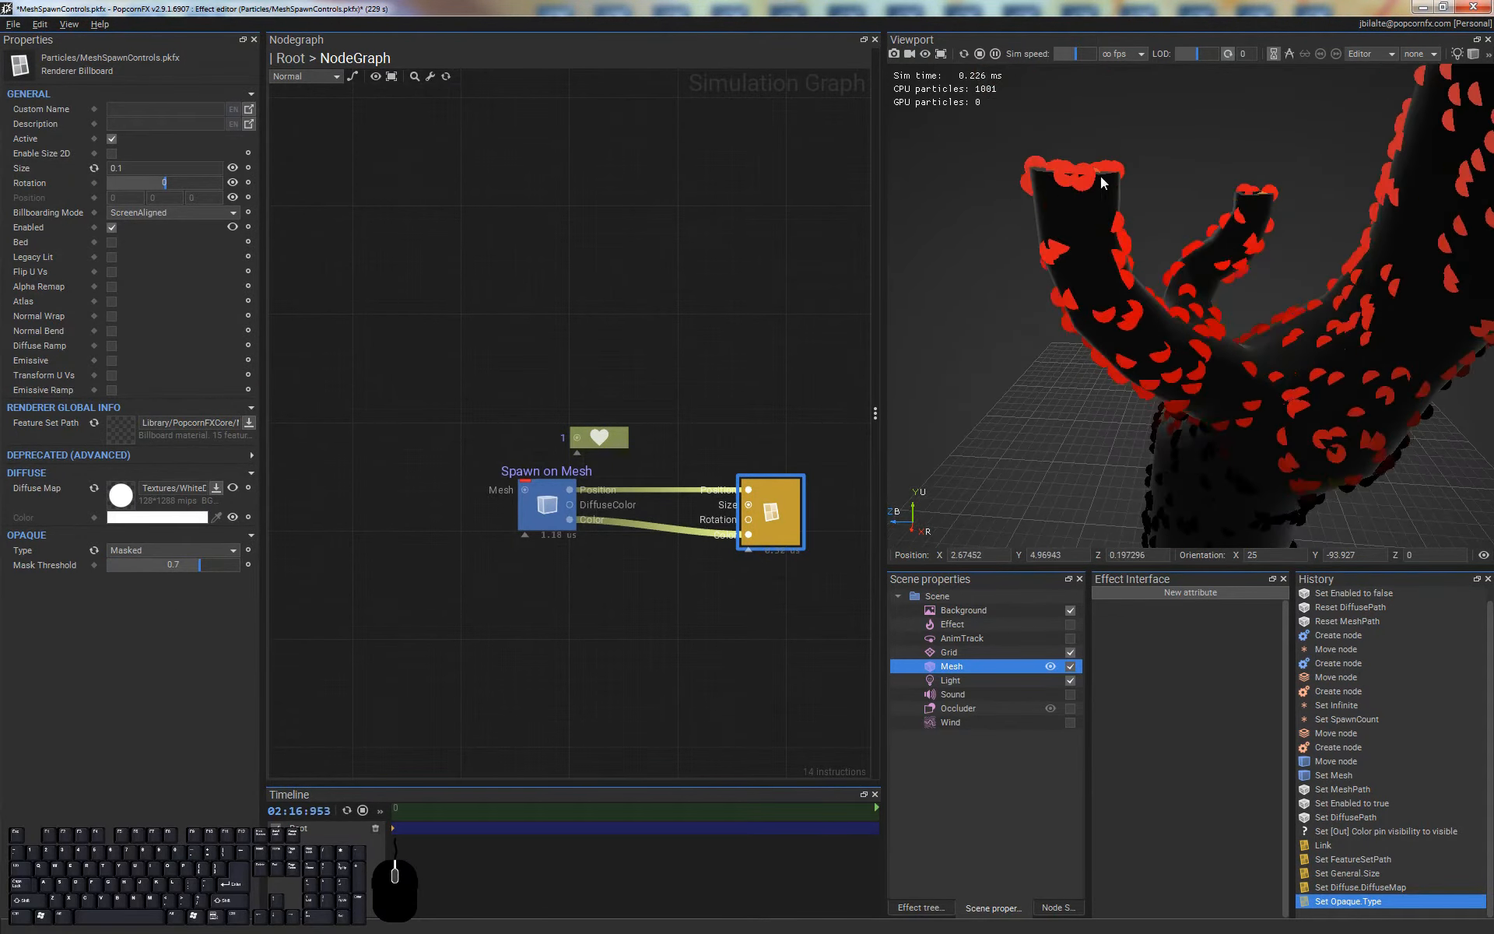
middle_drag(1101, 182, 1152, 235)
middle_drag(1364, 394, 1276, 330)
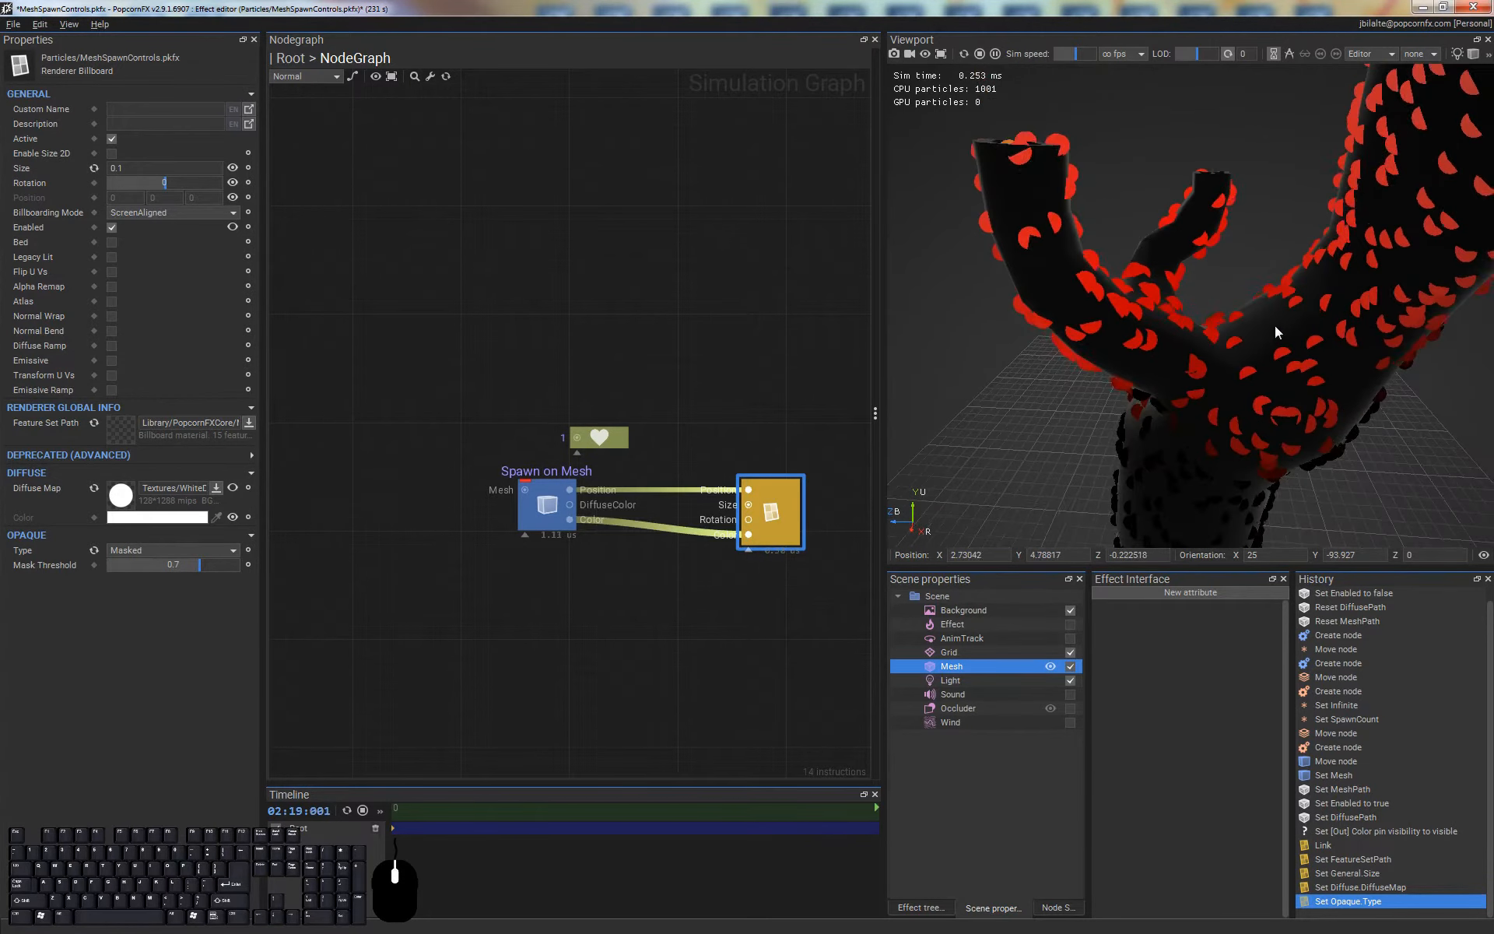
scroll(1275, 325, down, 10)
alt+drag(1226, 357, 1175, 231)
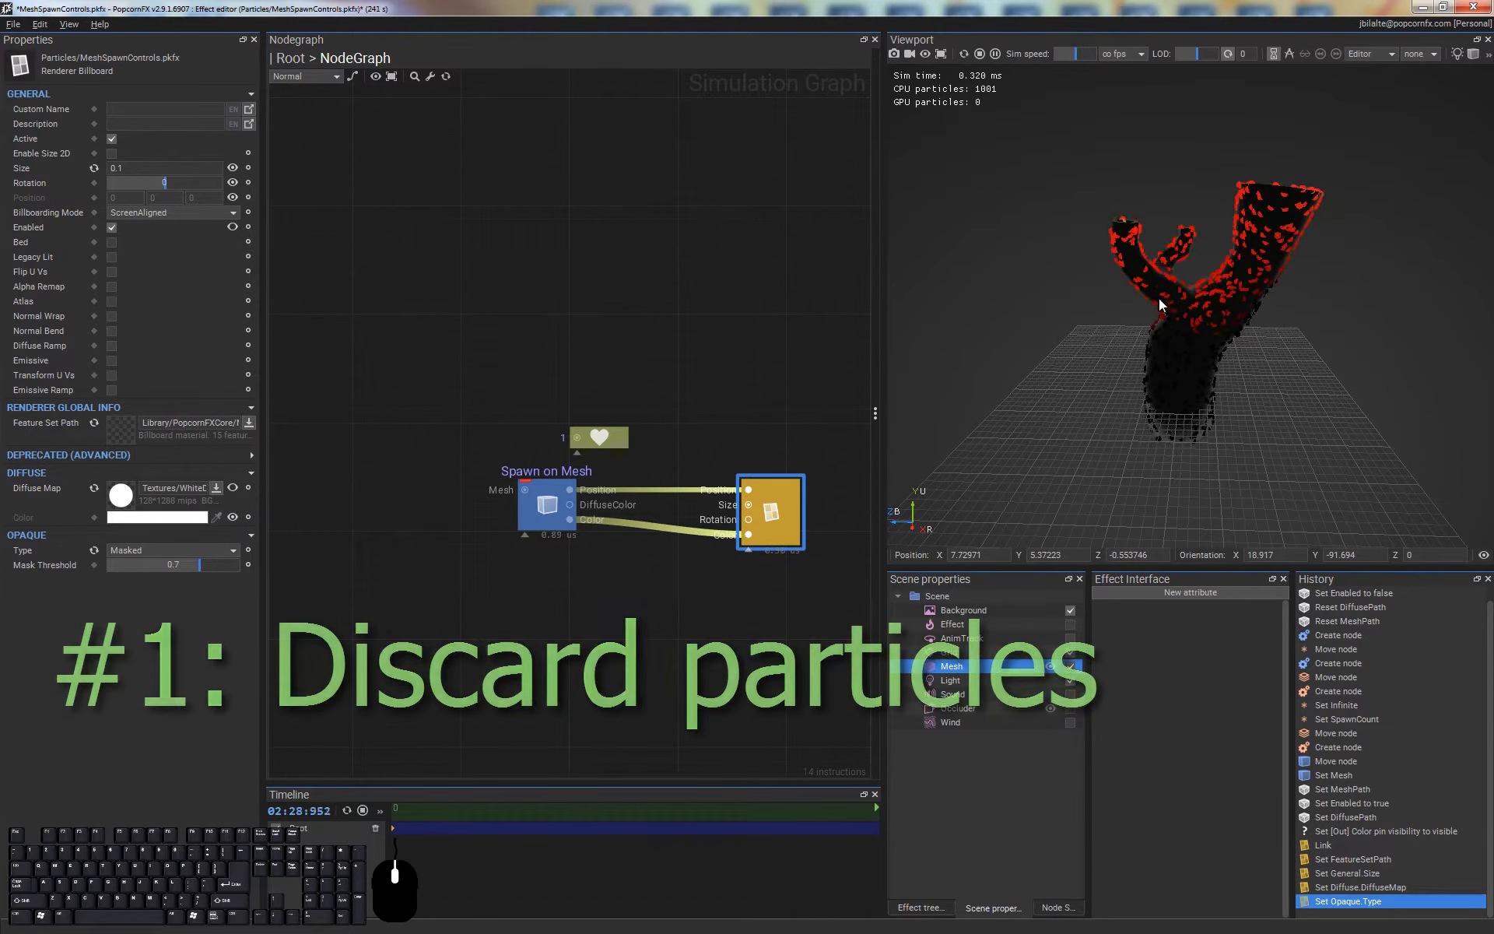
click(618, 610)
alt+drag(1303, 221, 1212, 298)
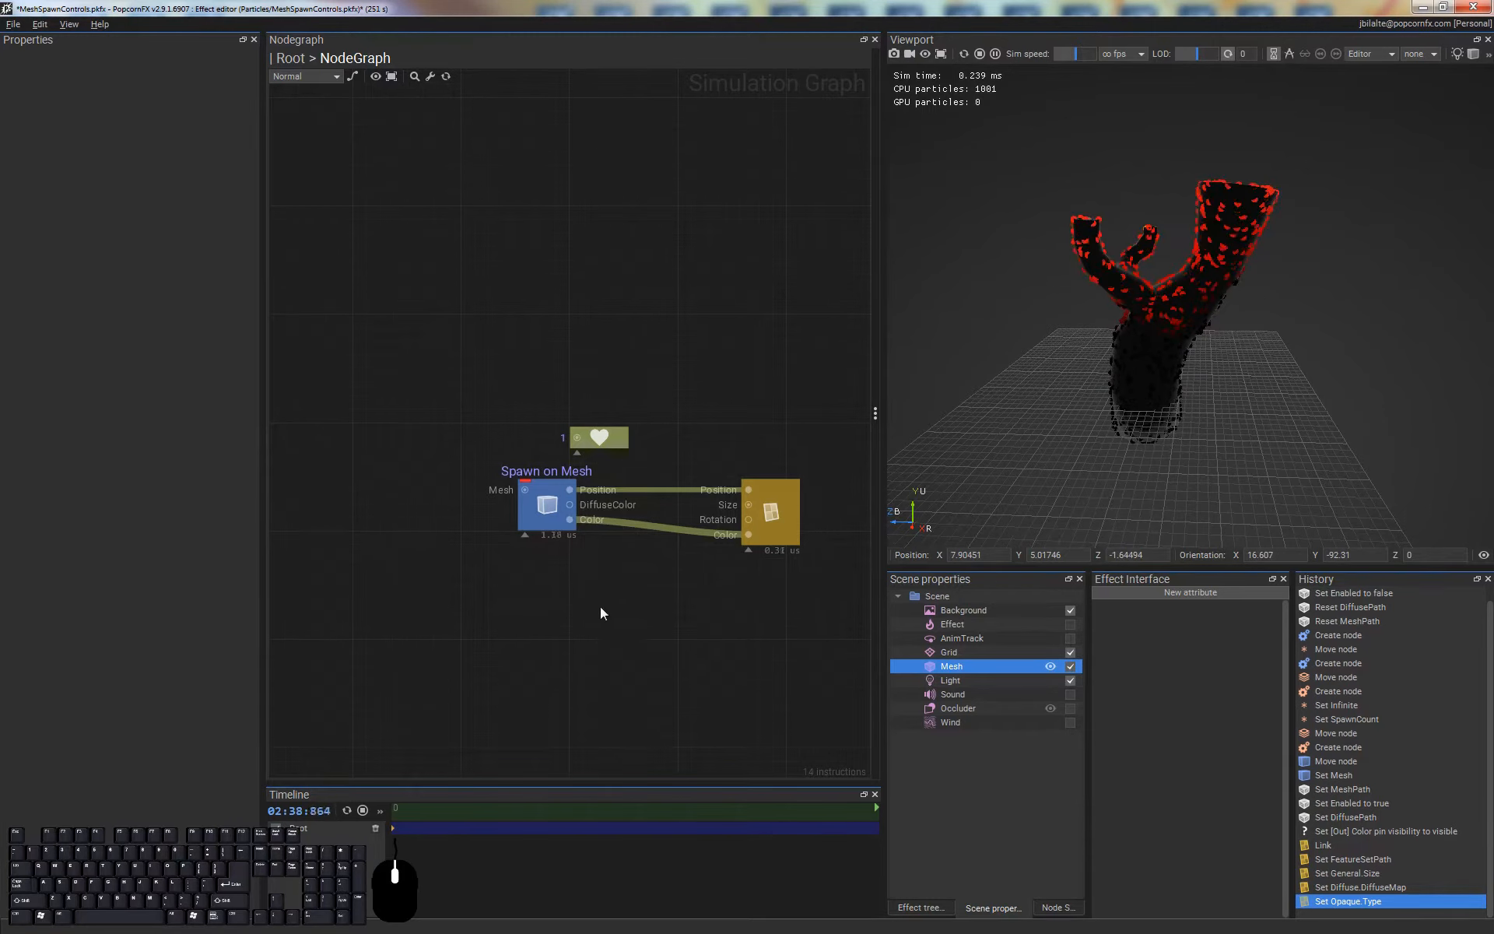
Add a Splitter node fed by the Spawn on Mesh node's Color output and place it below that node
drag(570, 520, 613, 568)
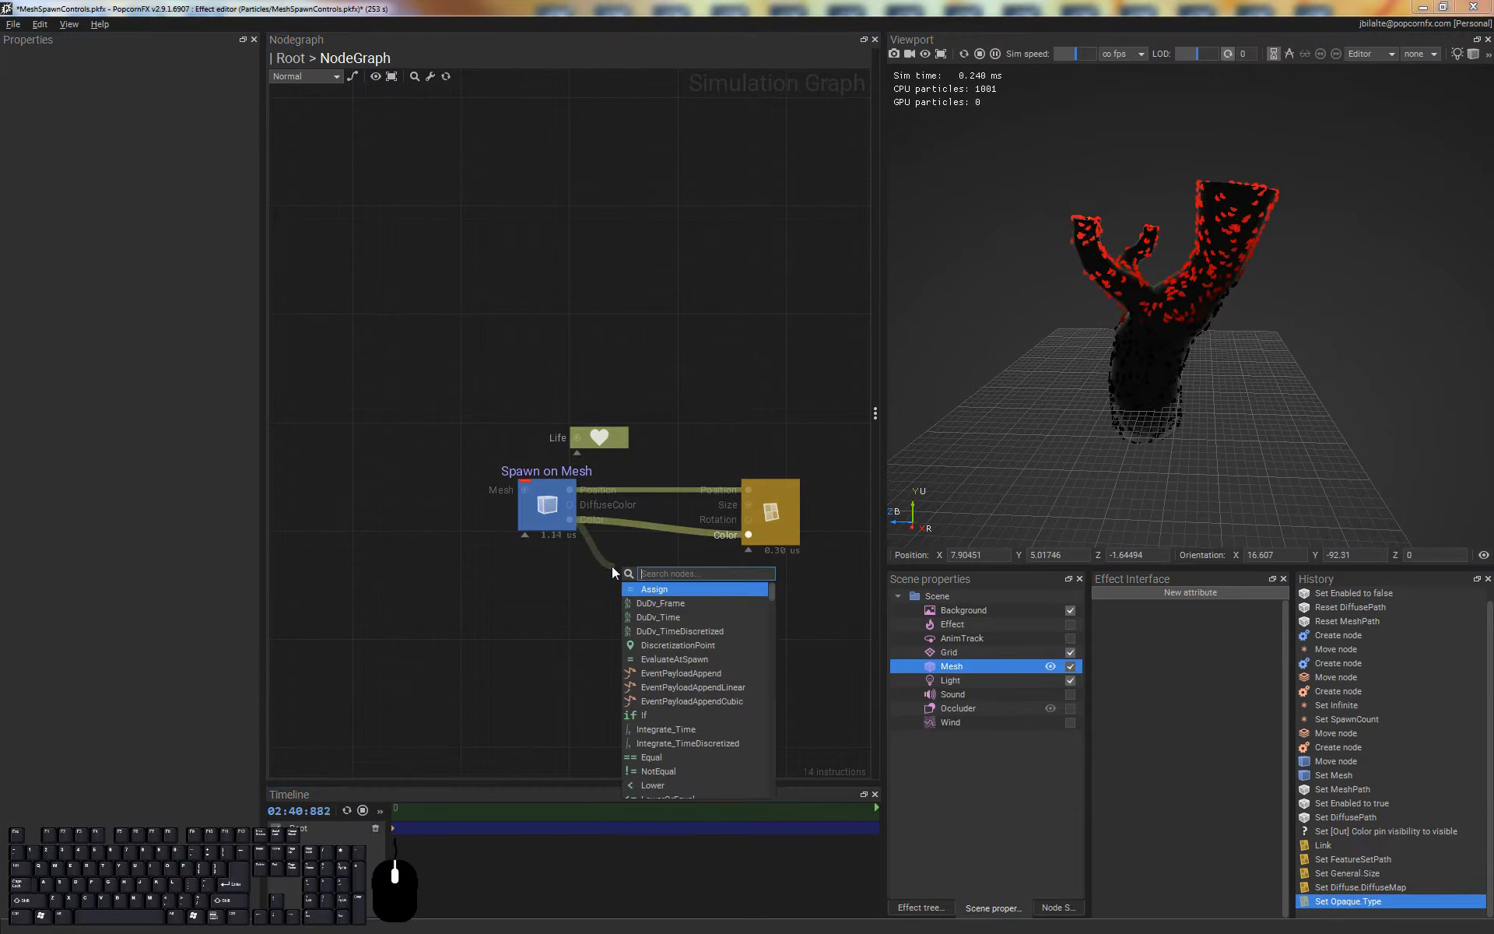
text(split)
key(Return)
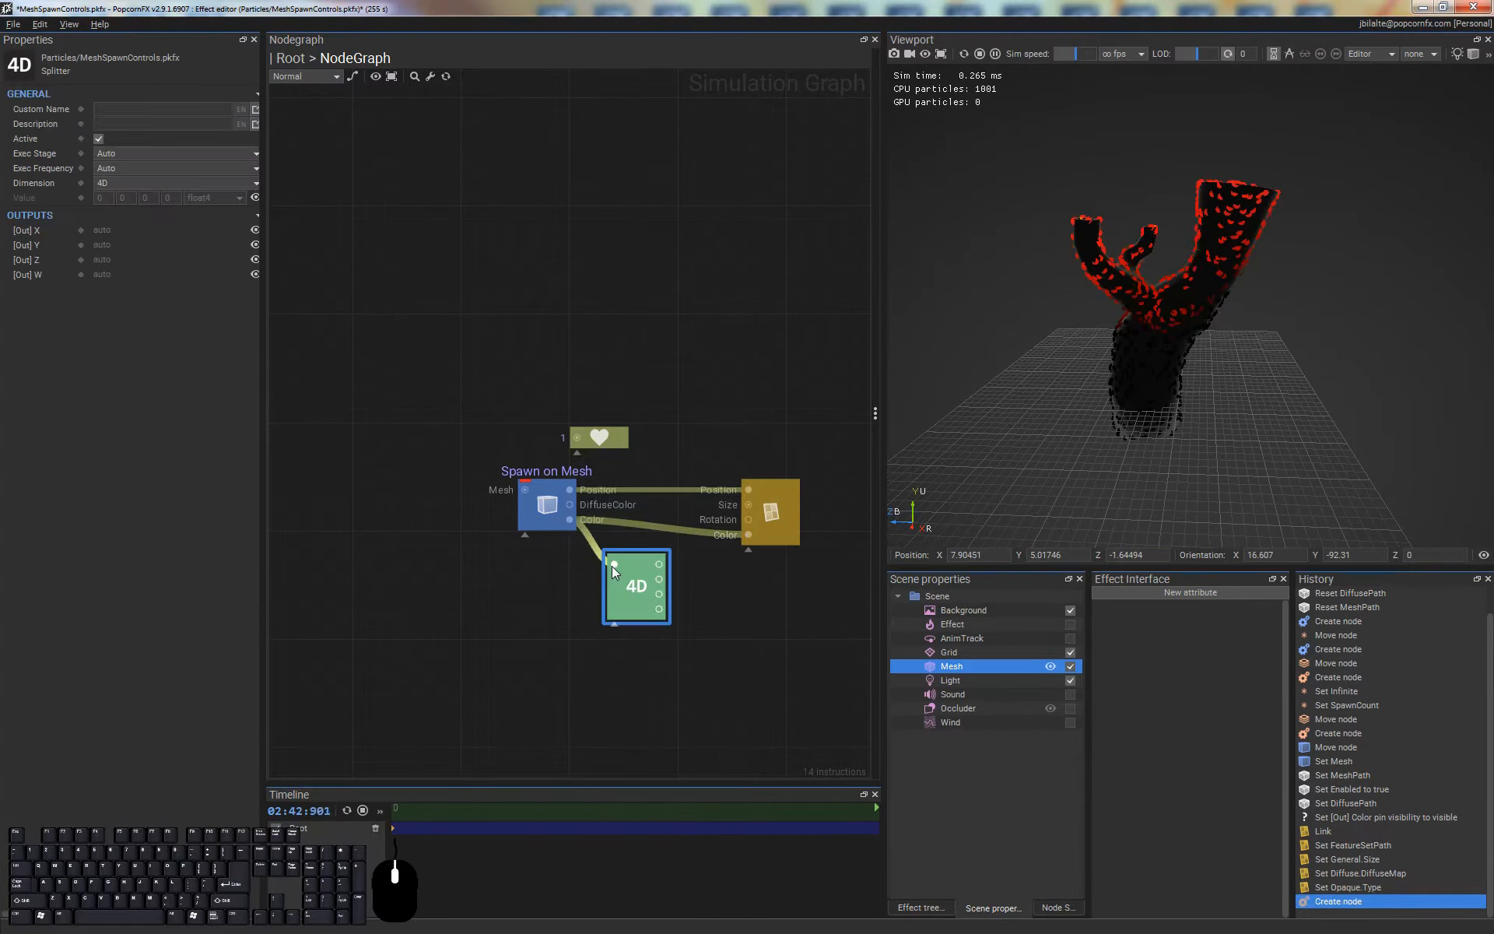
click(636, 637)
drag(642, 577, 608, 603)
click(669, 599)
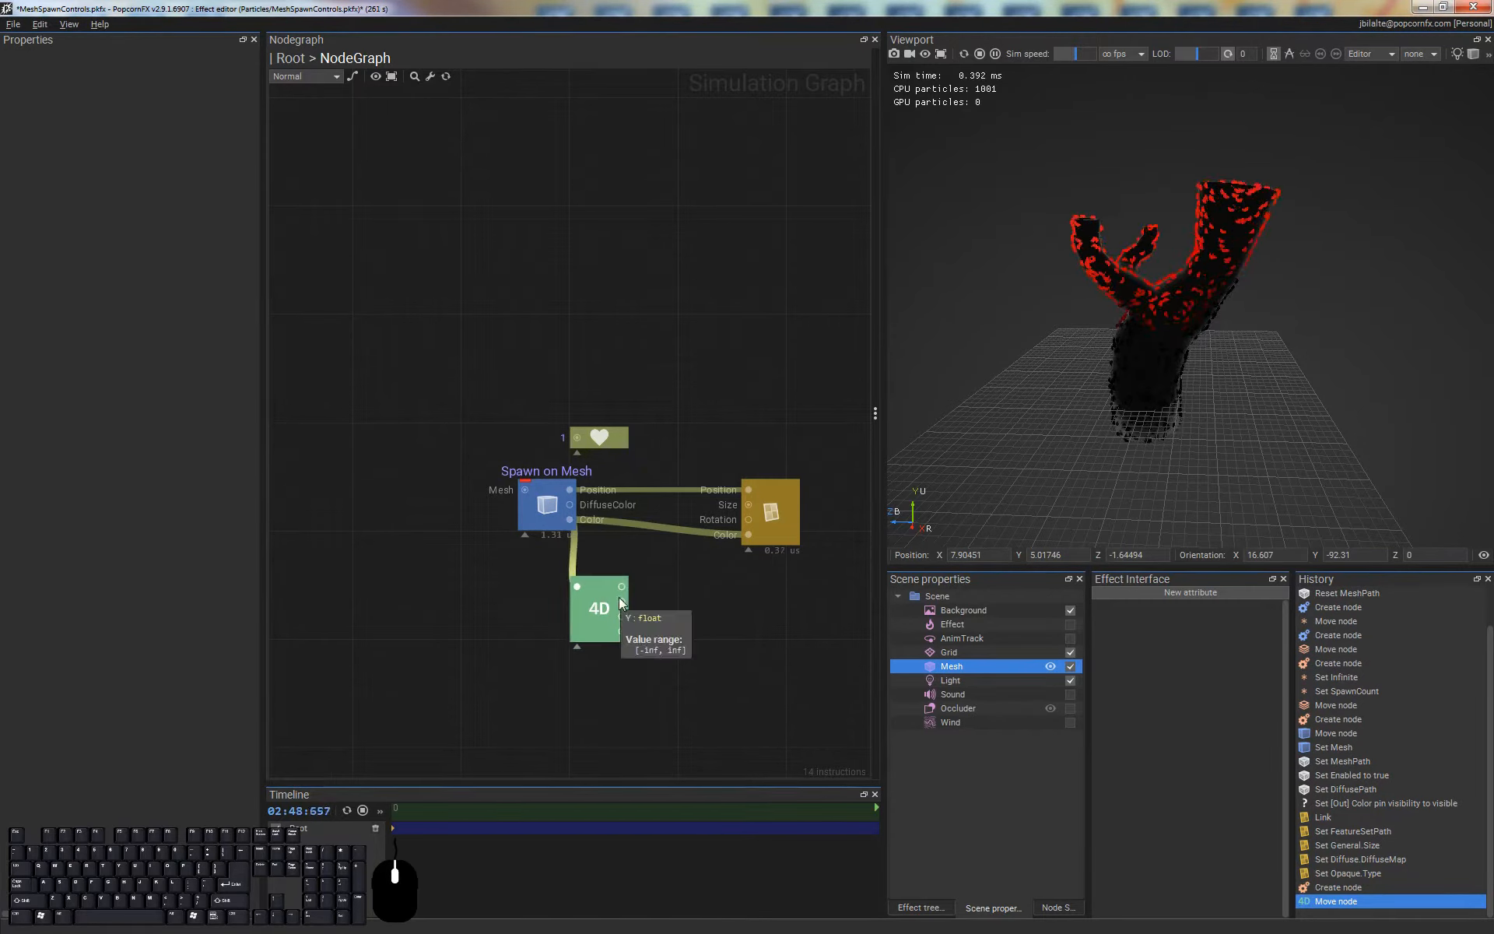
Feed the splitter's Y output into a new Greater node and make its Value B a float of 0
drag(622, 601, 687, 601)
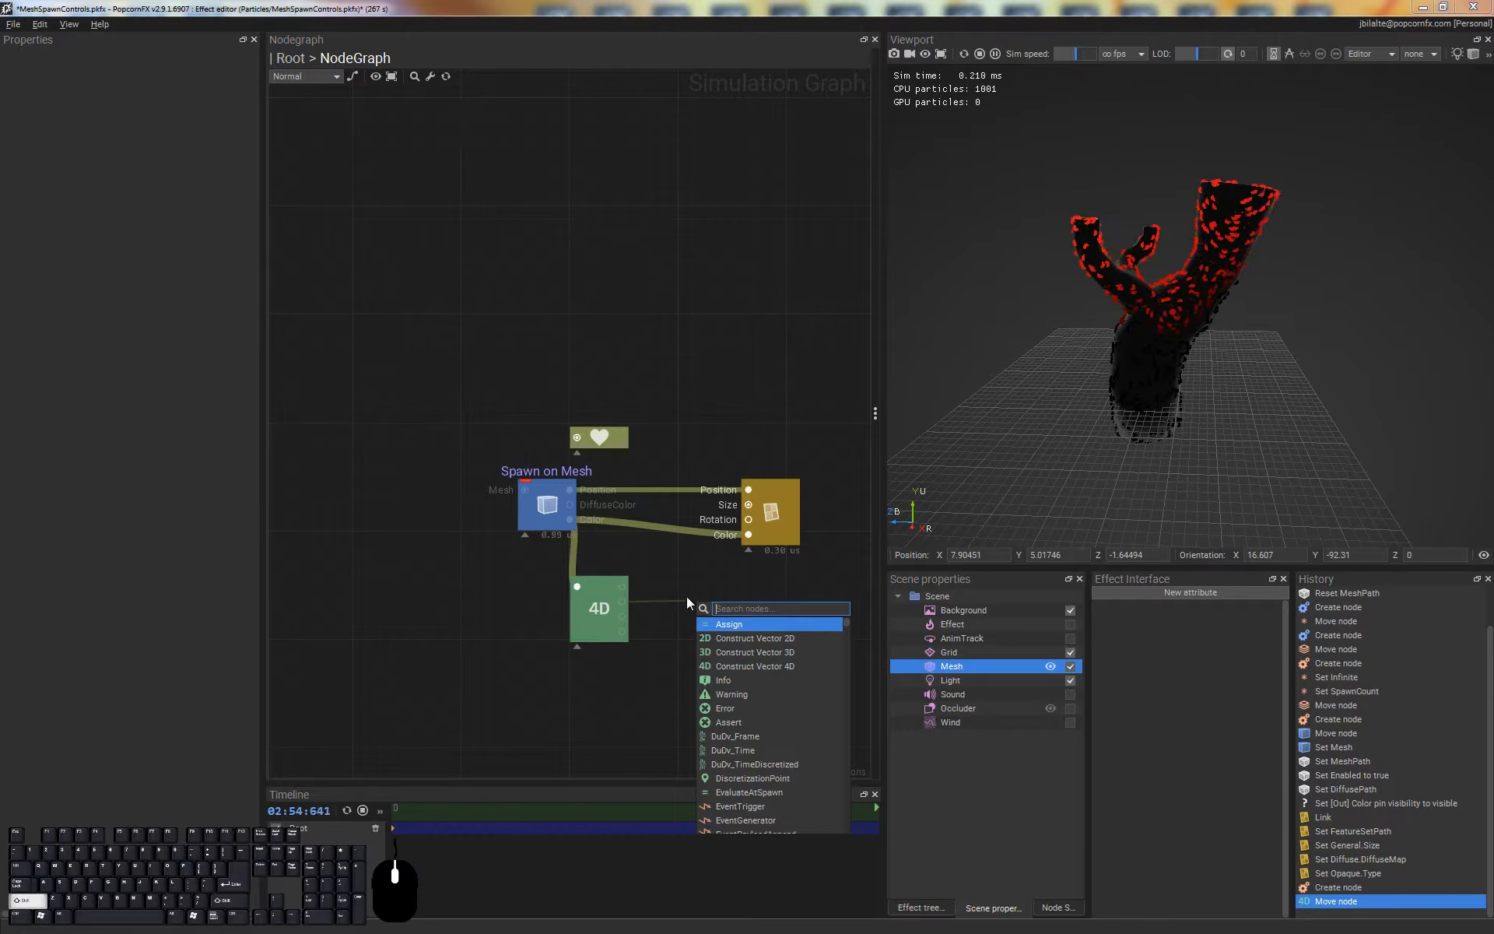
text(<)
key(BackSpace)
text(>)
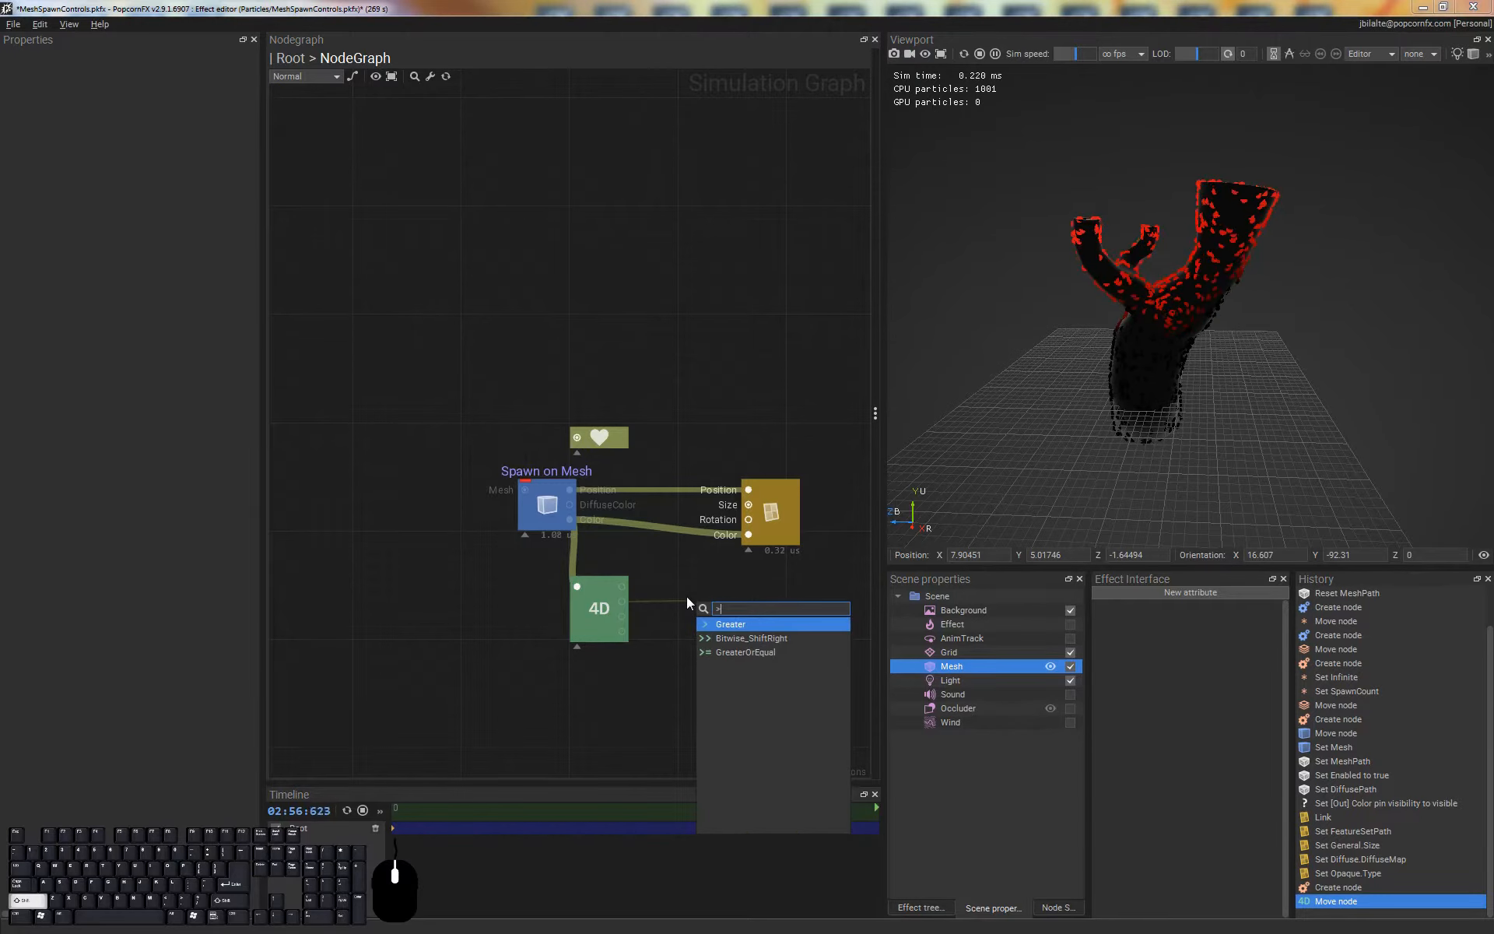
key(Return)
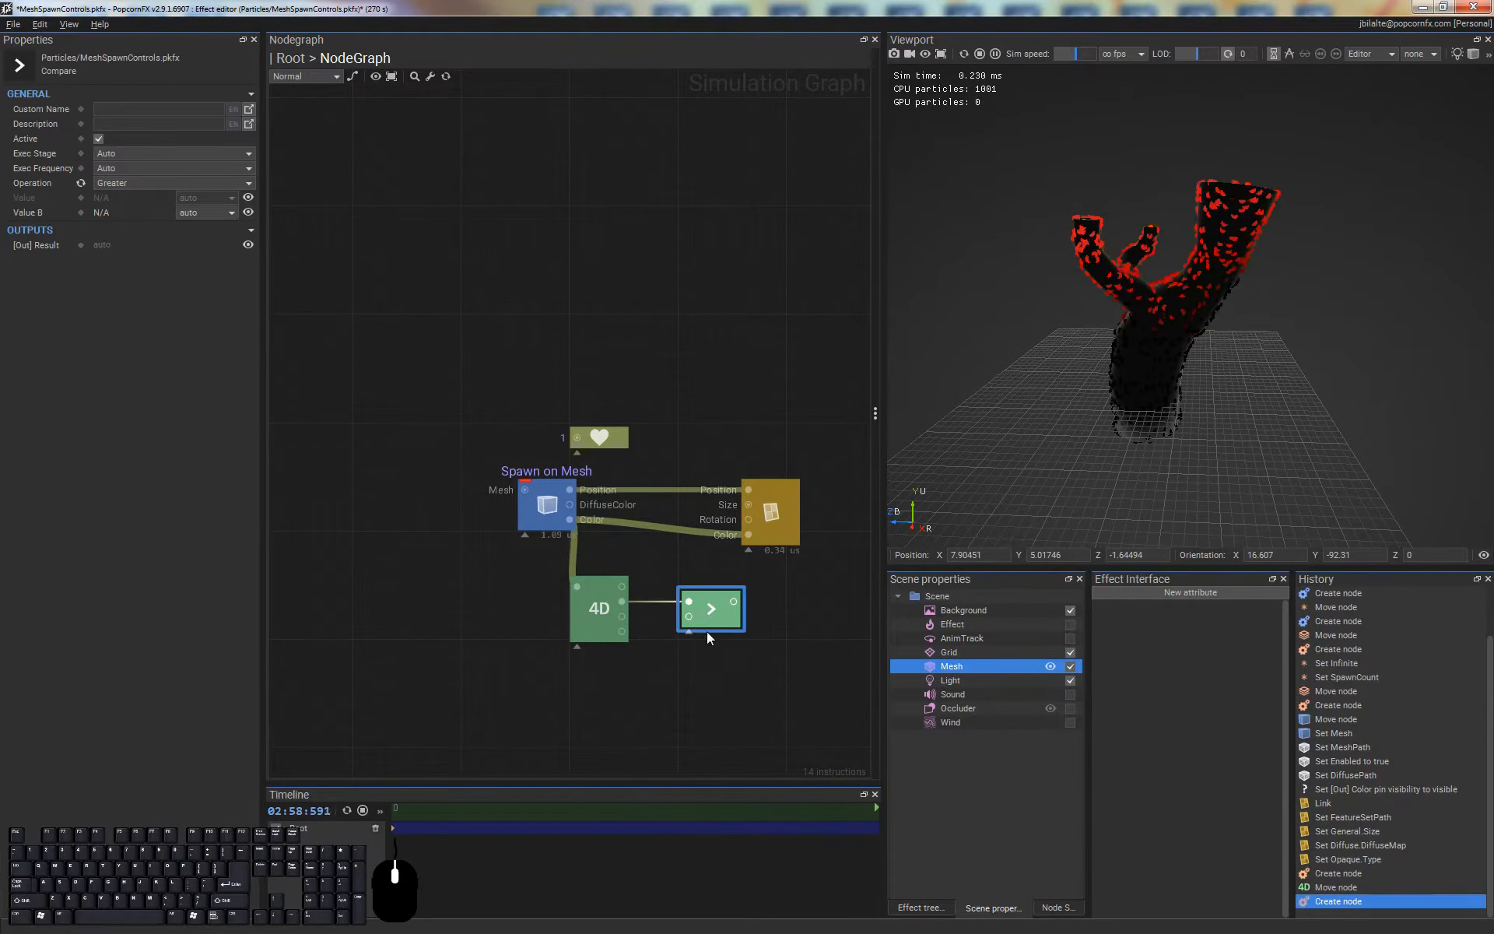
click(206, 208)
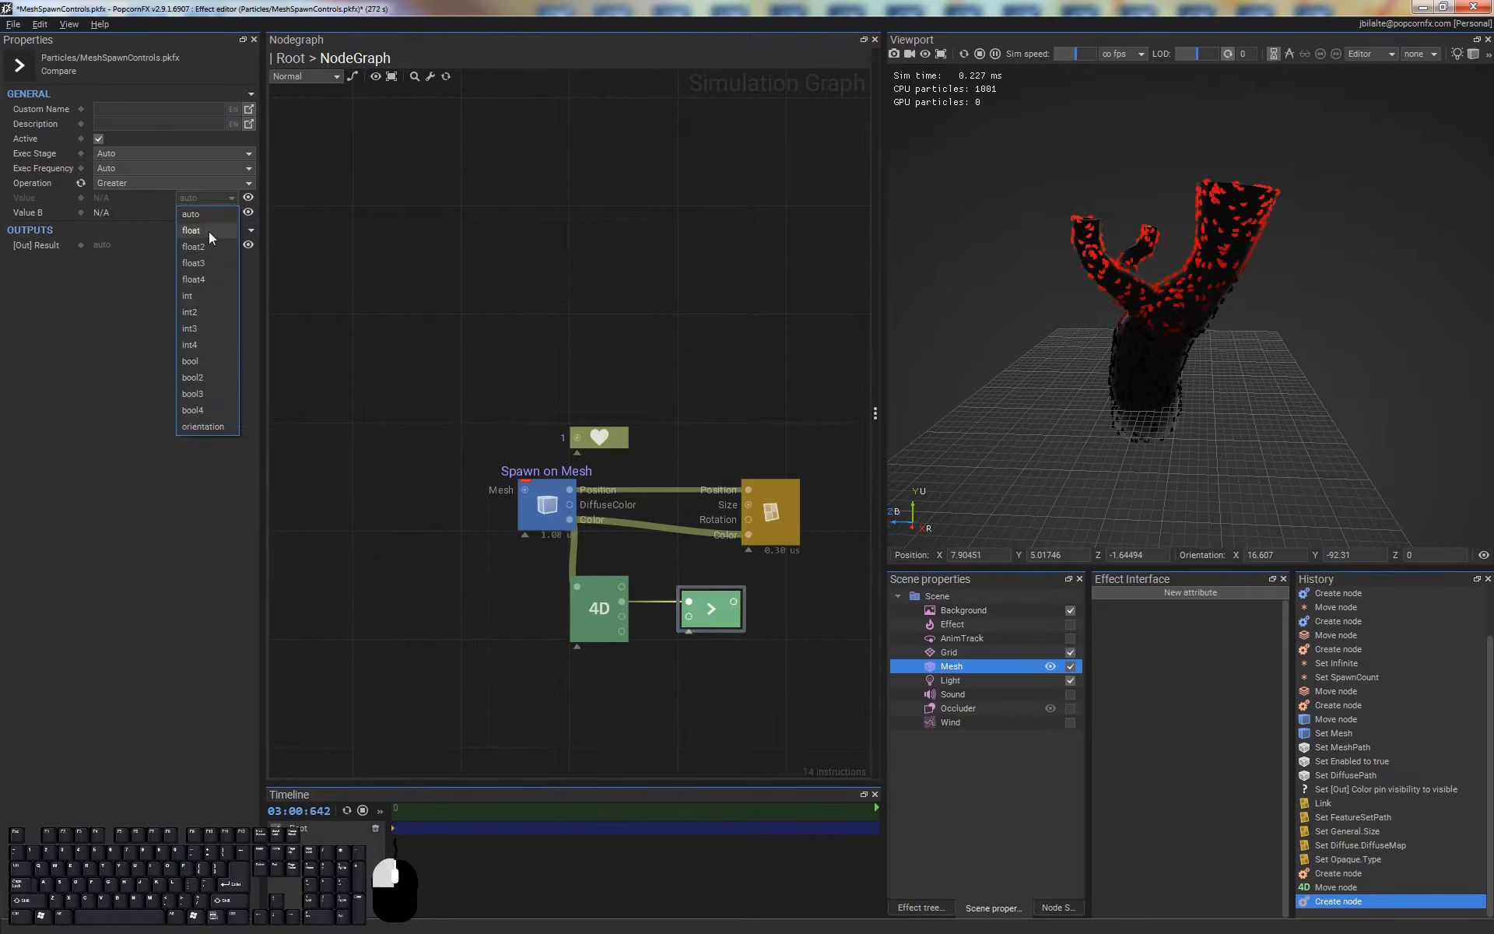
click(209, 231)
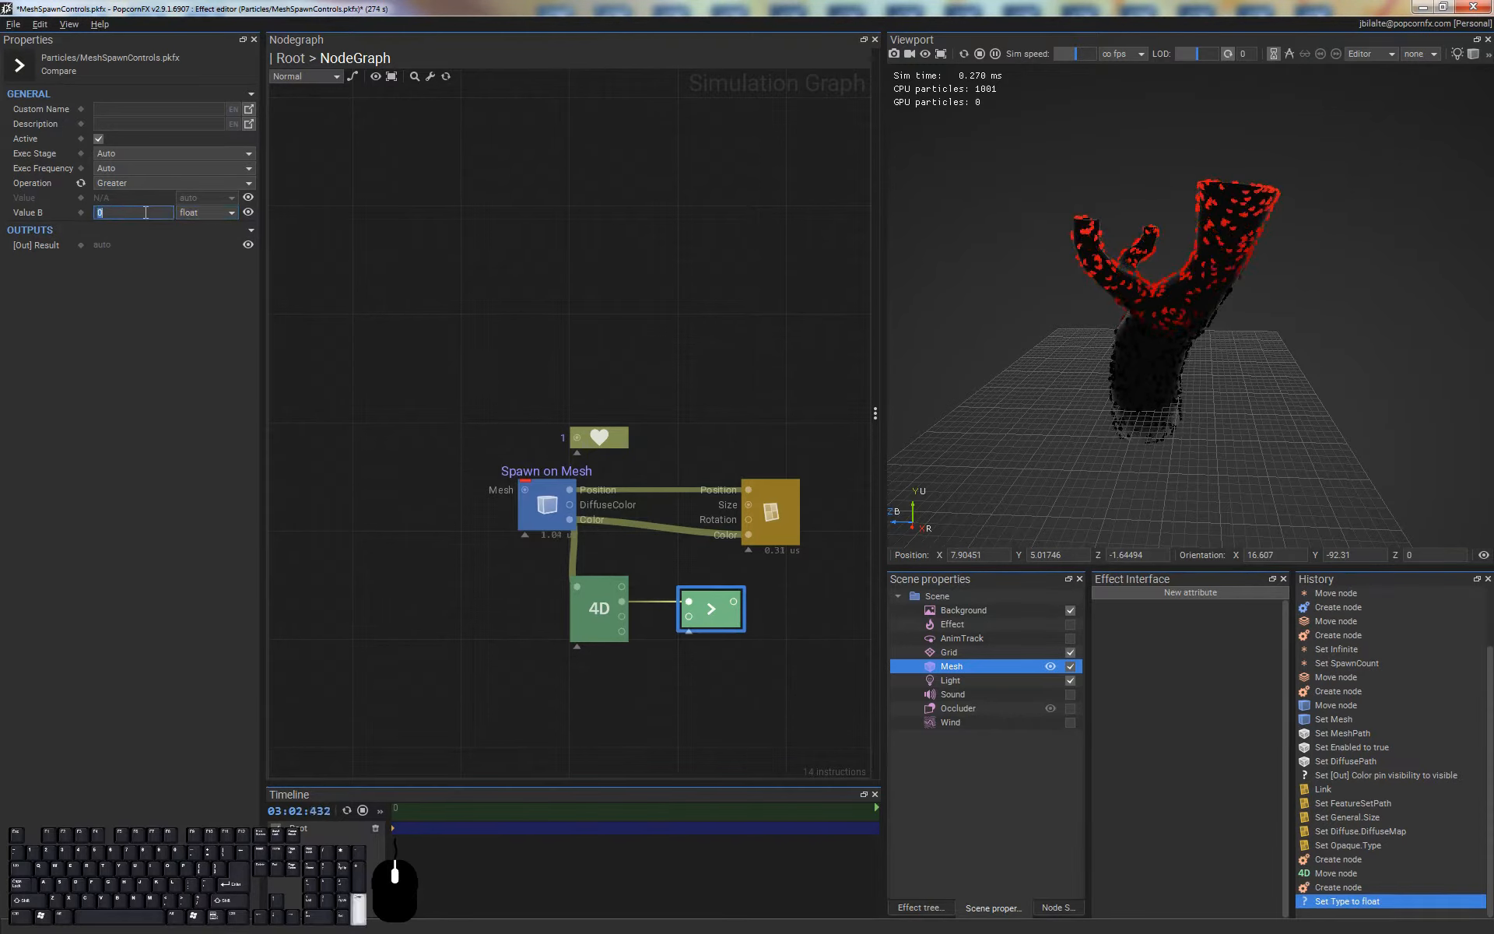
click(764, 605)
Feed the Greater node's result into a new If node and make its Value a float of 1
drag(737, 599, 790, 600)
text(if)
key(Return)
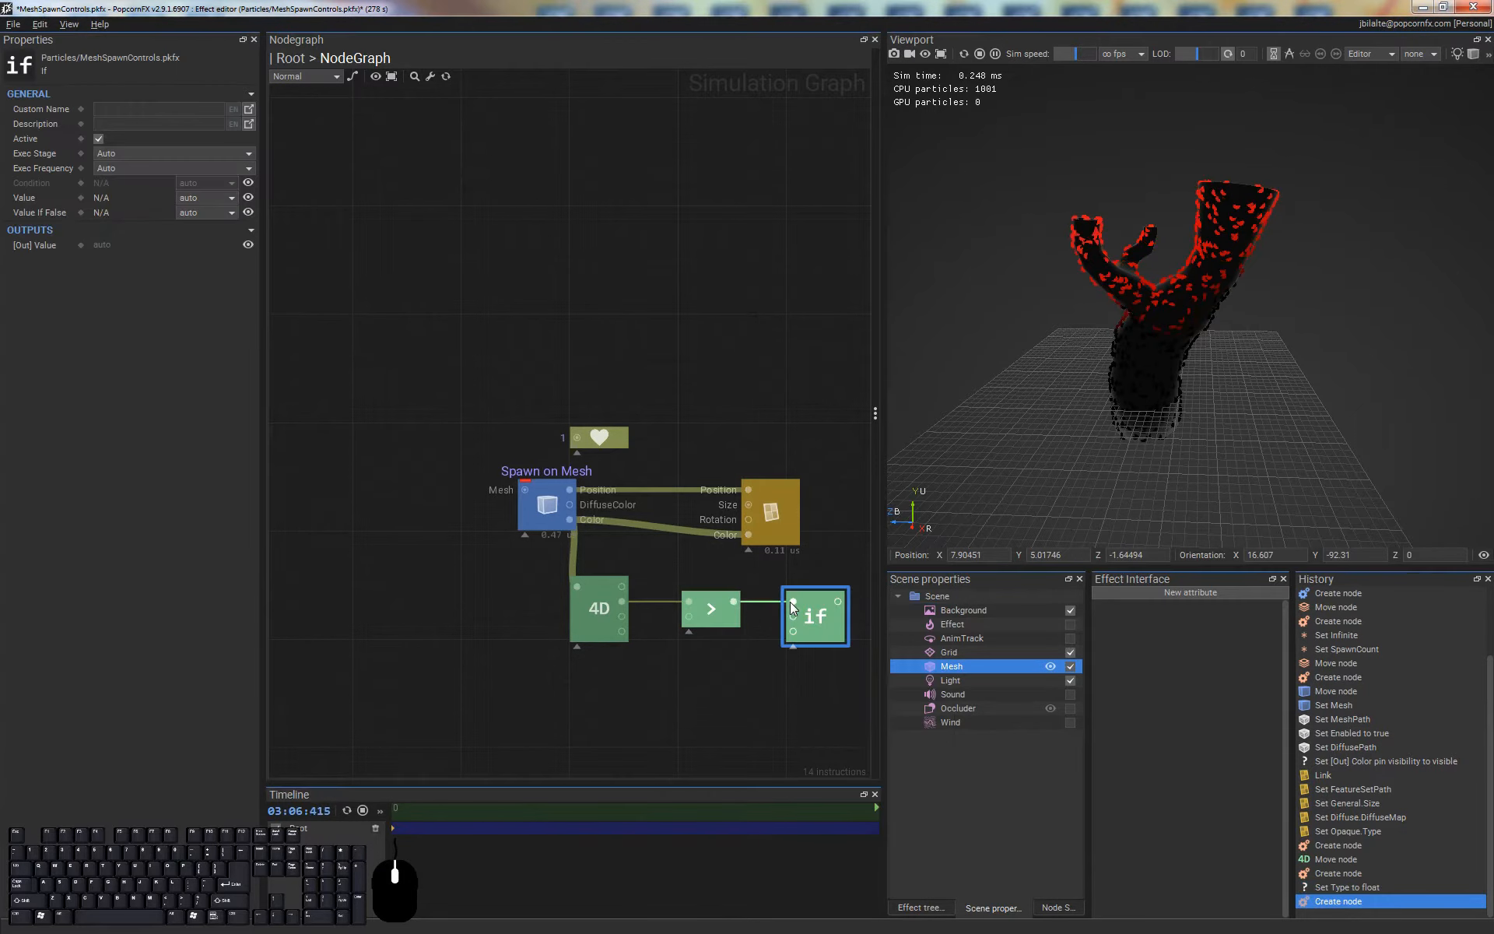
click(207, 198)
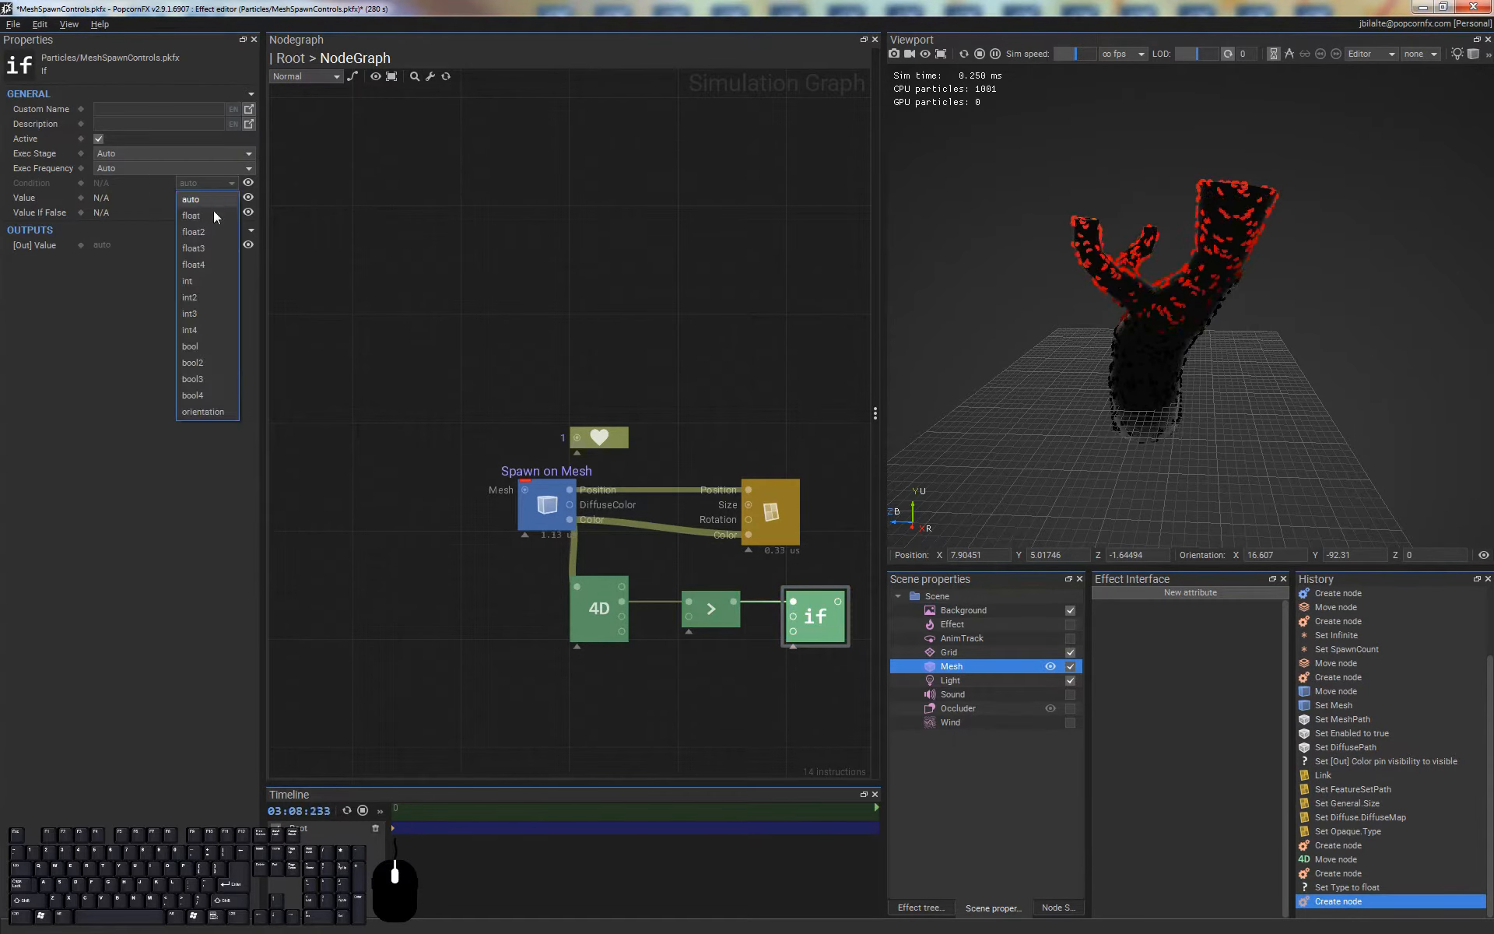
click(207, 216)
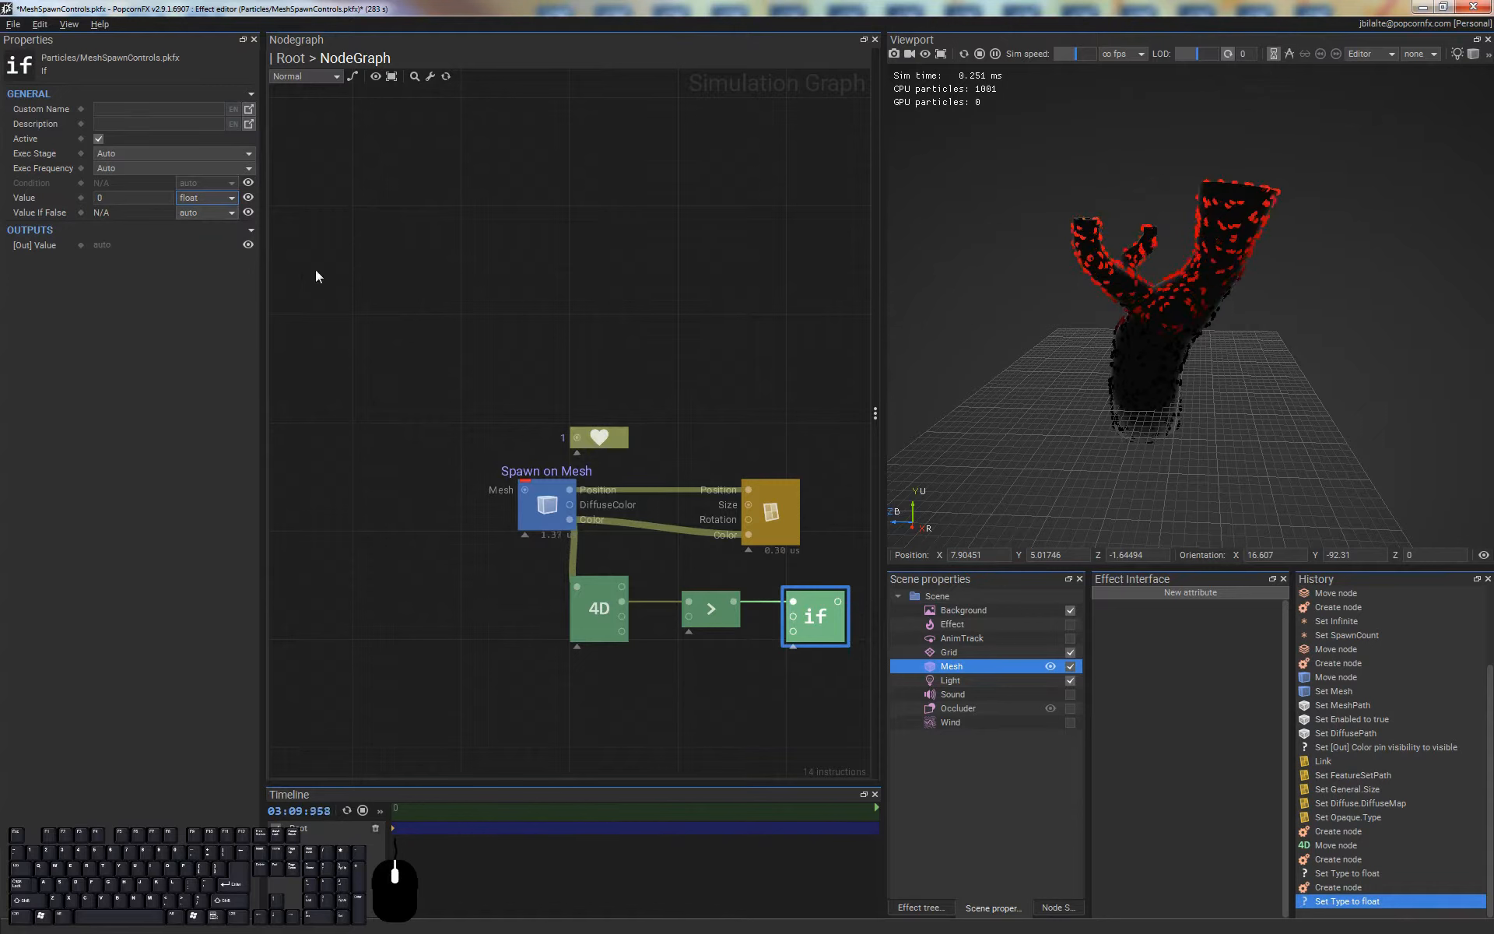
click(119, 197)
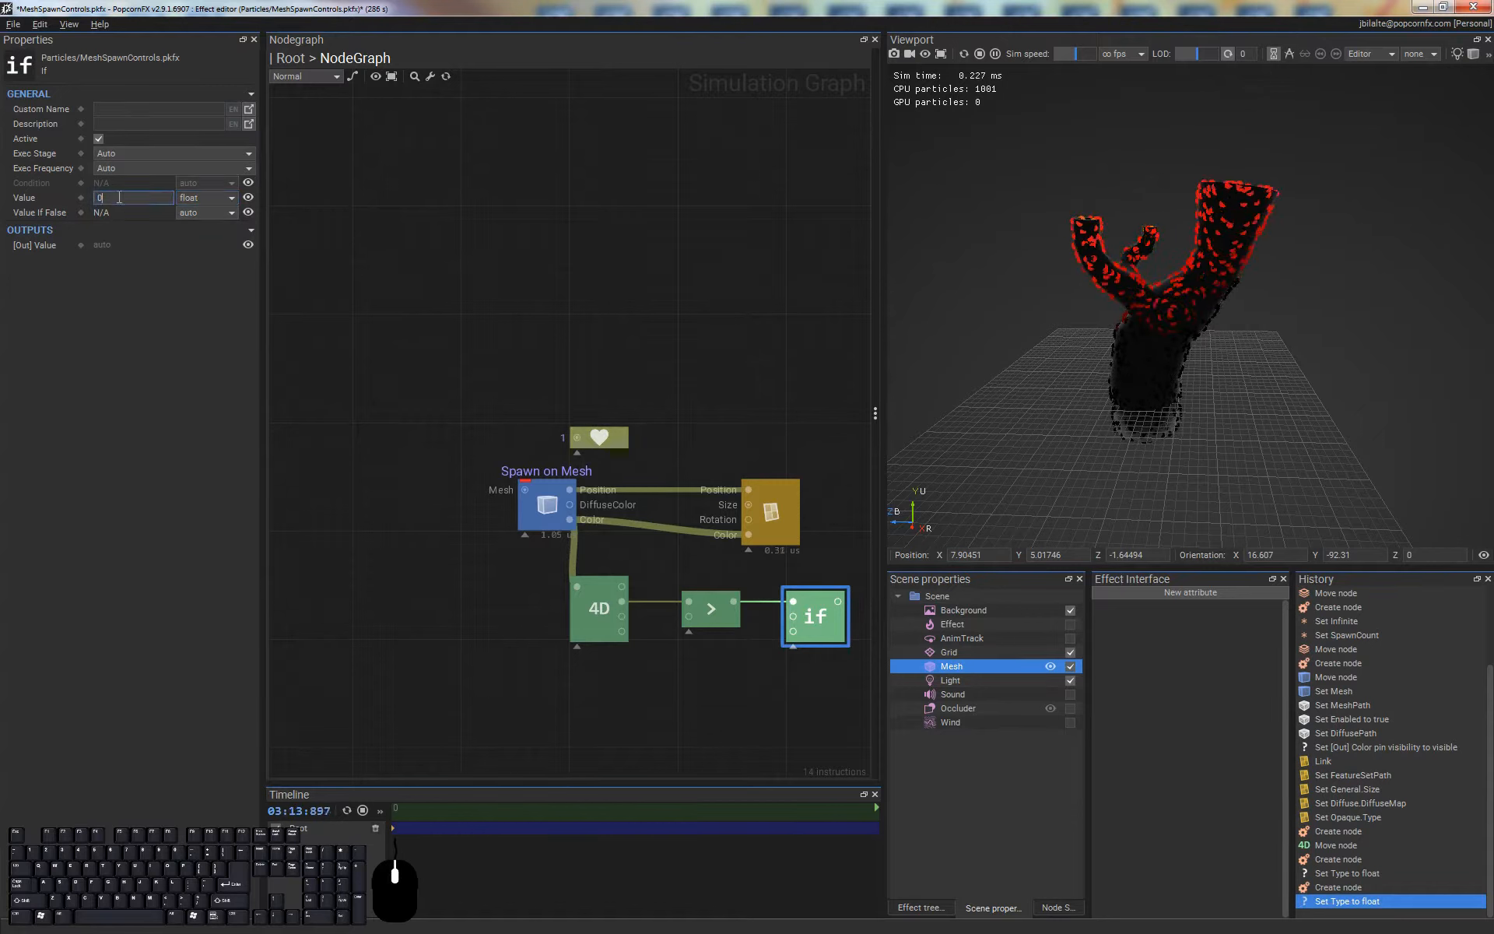
text(1)
key(Return)
Make the If node's Value If False a float of 0 and connect its output to the particle life node
click(230, 210)
click(212, 231)
click(134, 213)
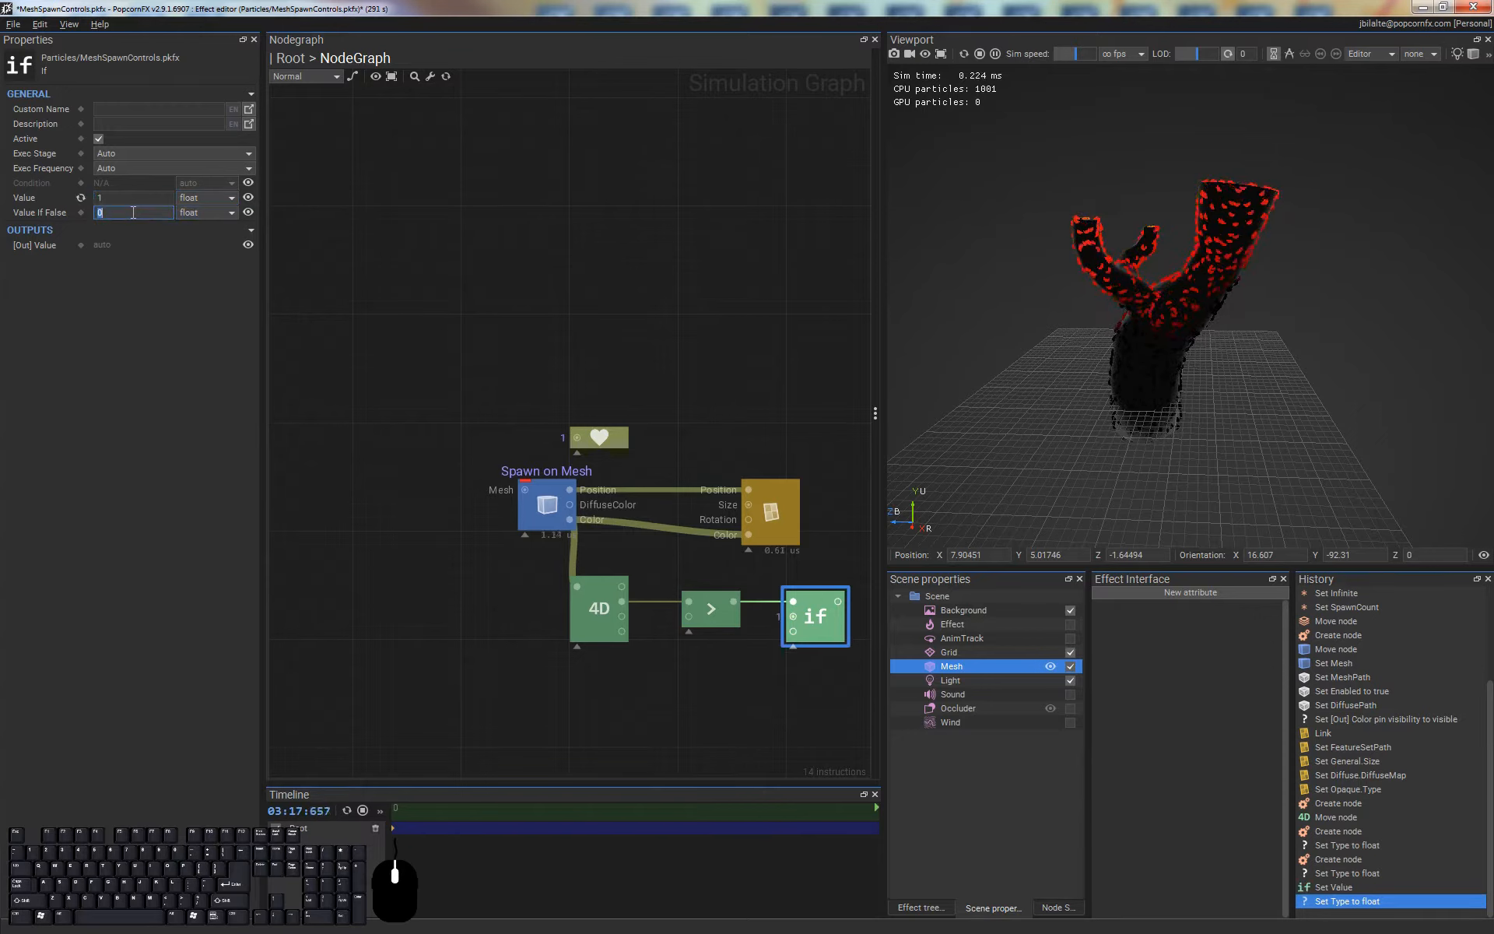
click(753, 689)
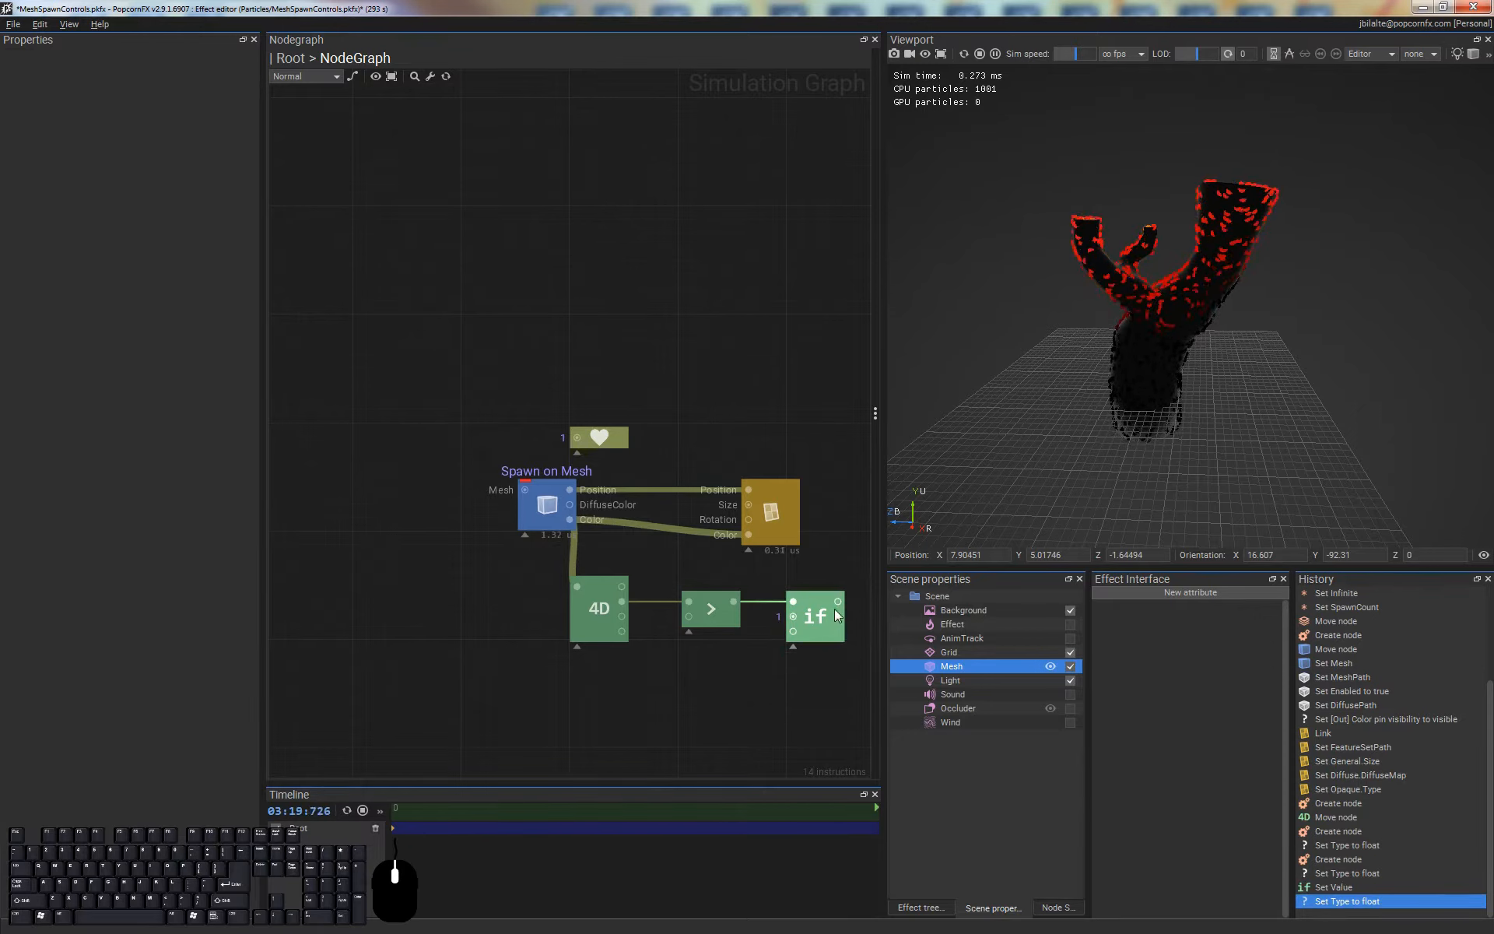
drag(837, 600, 557, 451)
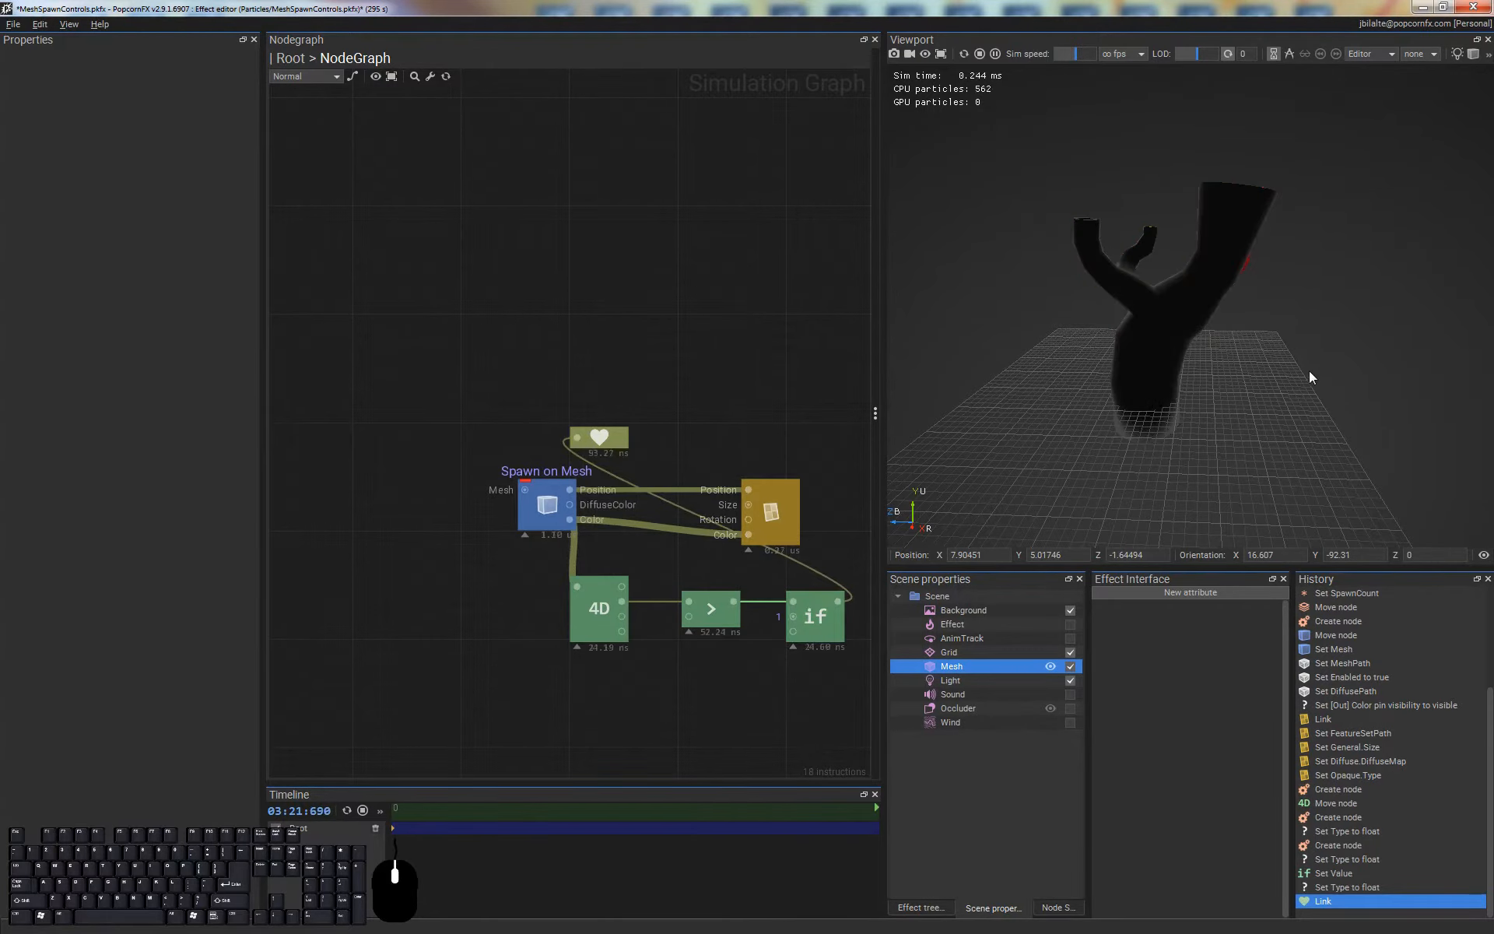
alt+drag(1233, 116, 1029, 298)
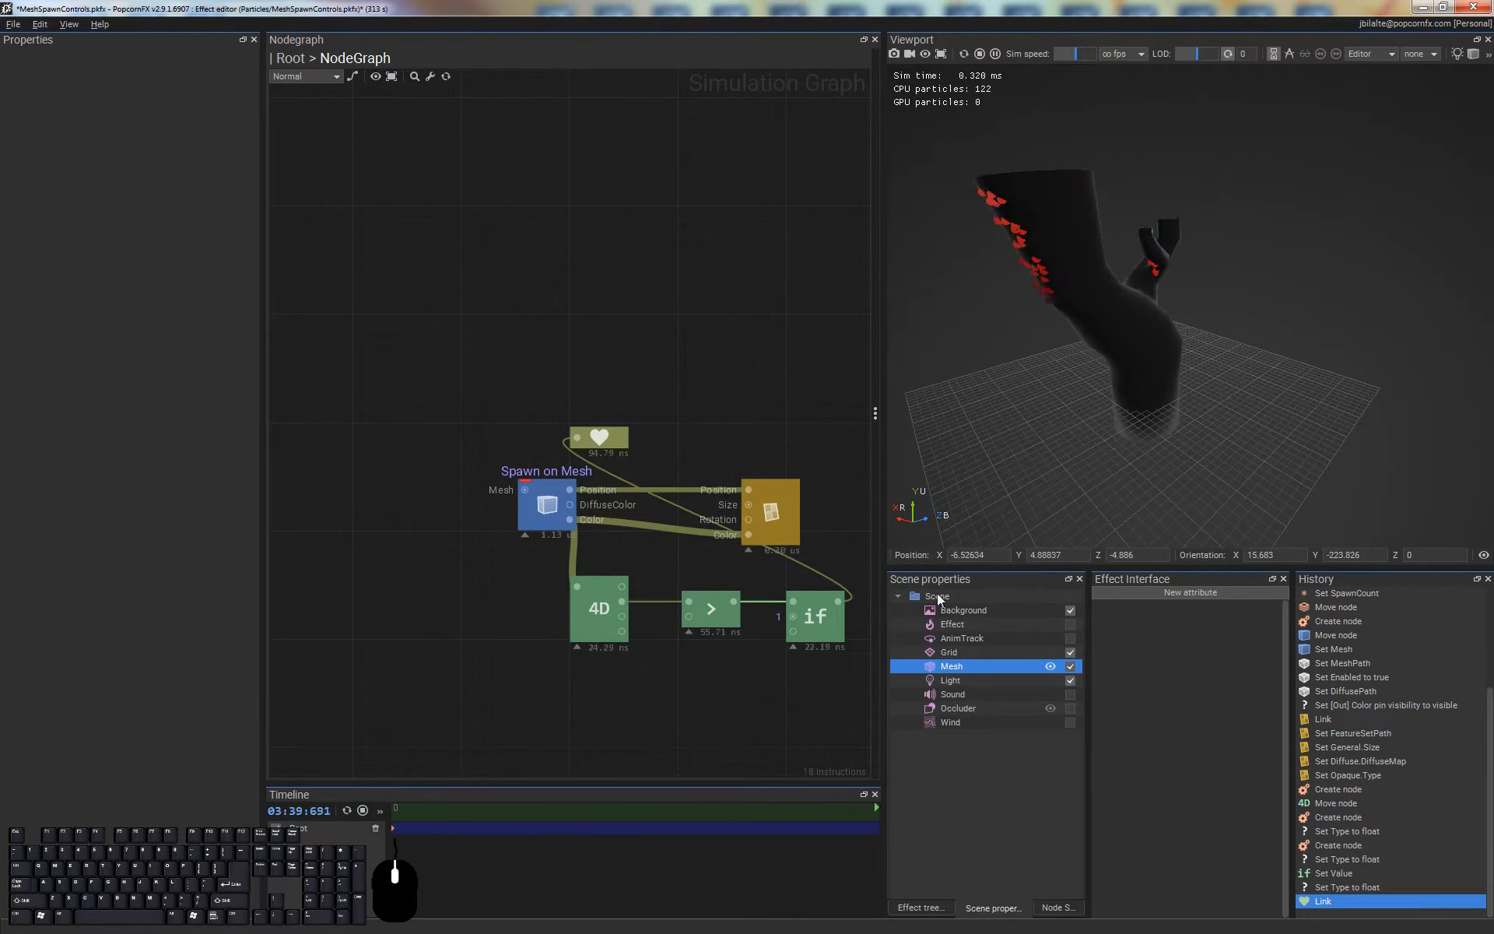
Set the Greater node's Value B to 0.1 and view the mesh's branch openings from above
click(736, 616)
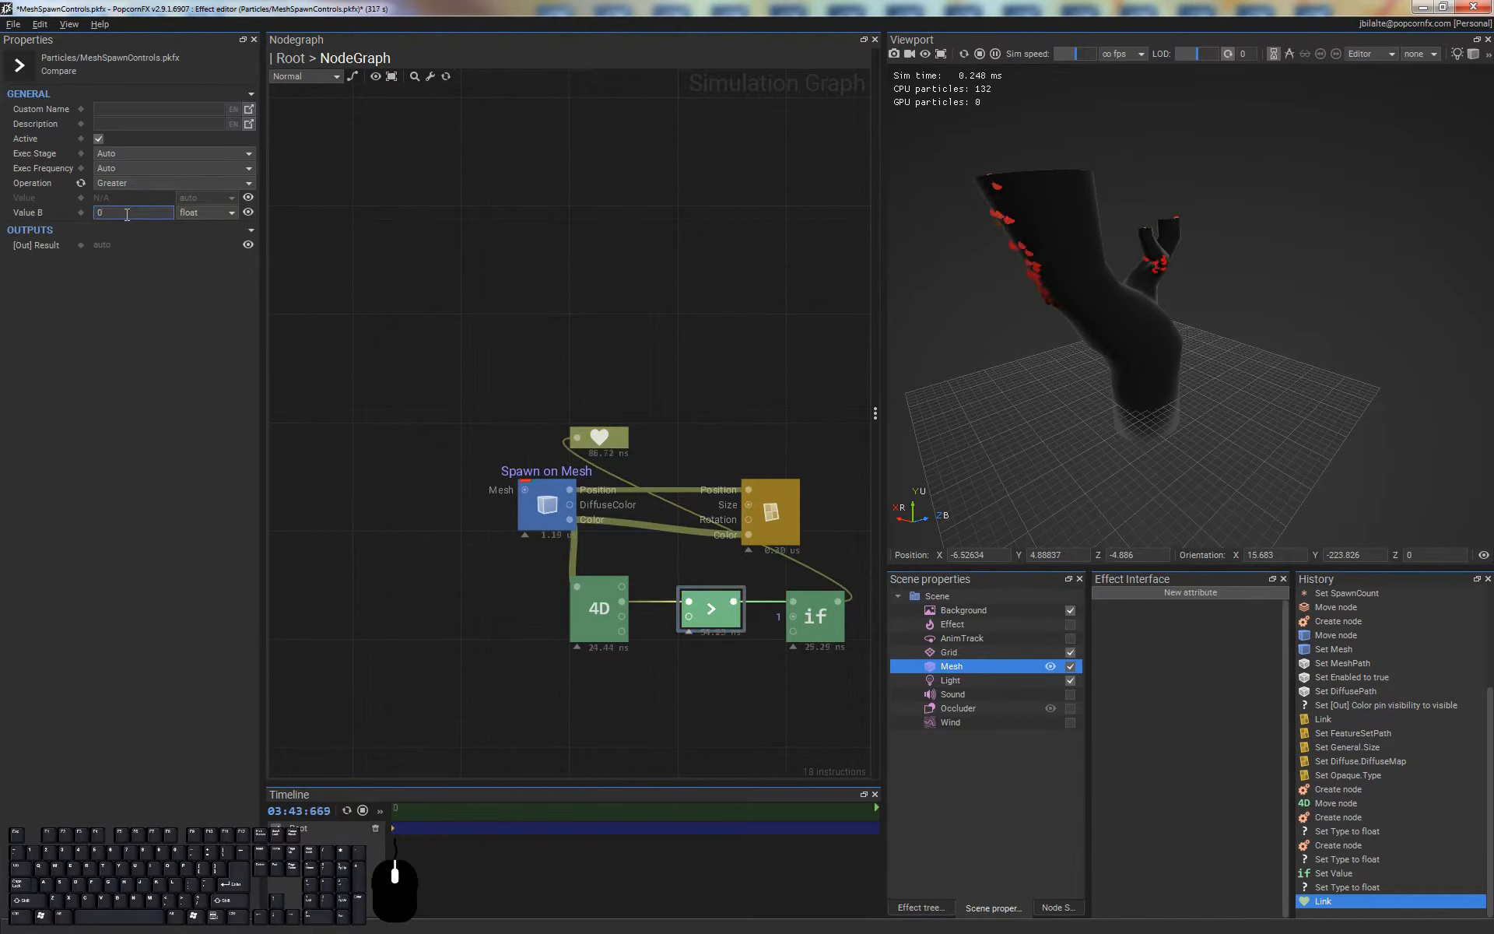
text(.1)
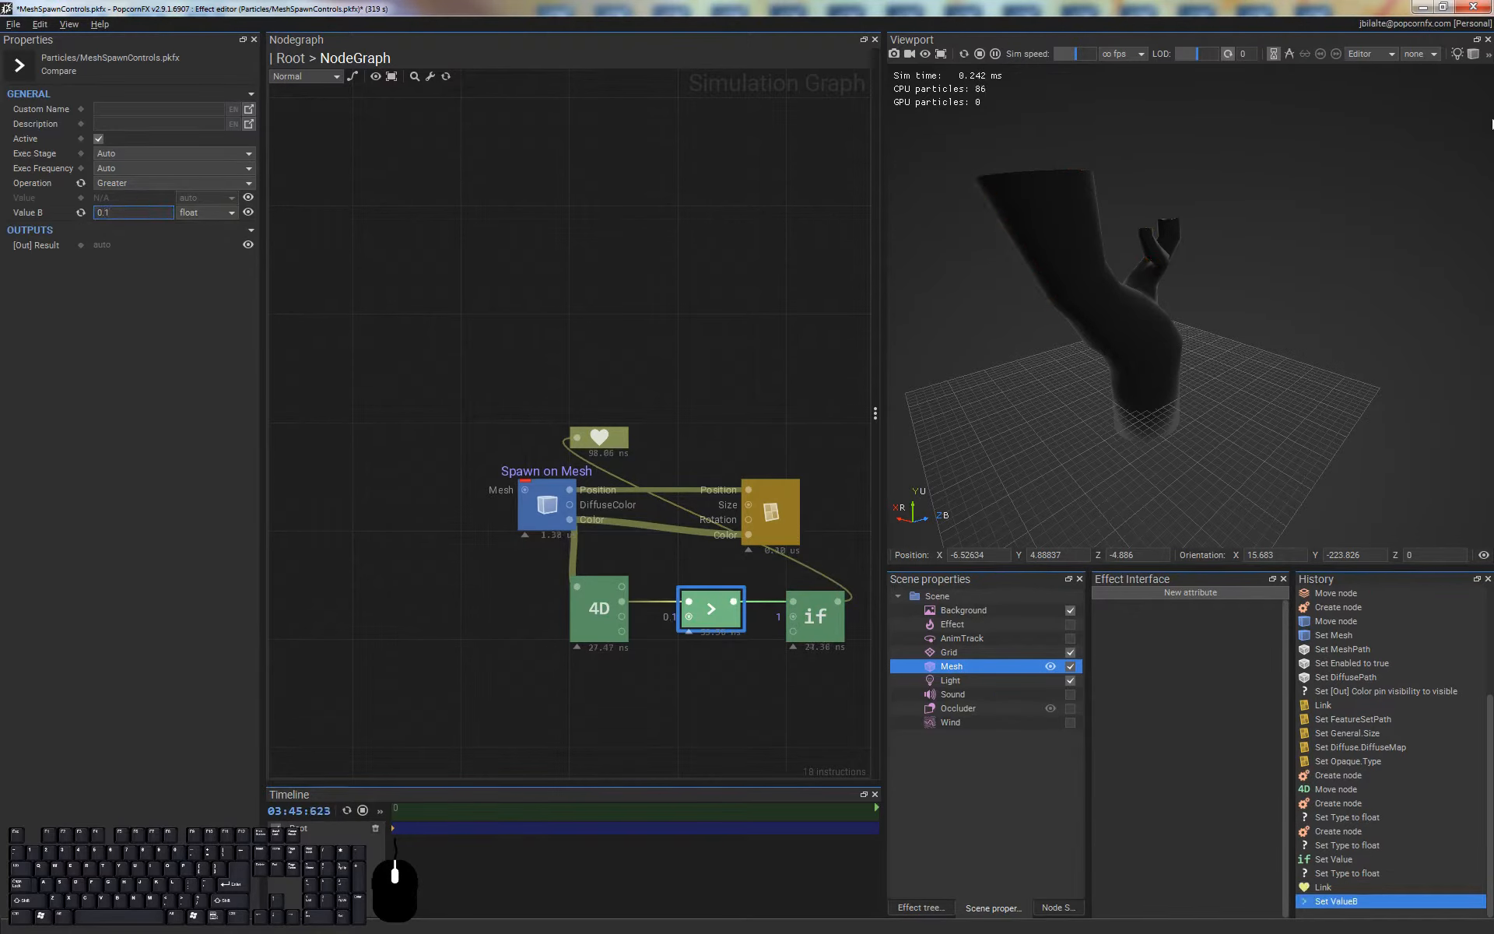
drag(1064, 156, 1290, 423)
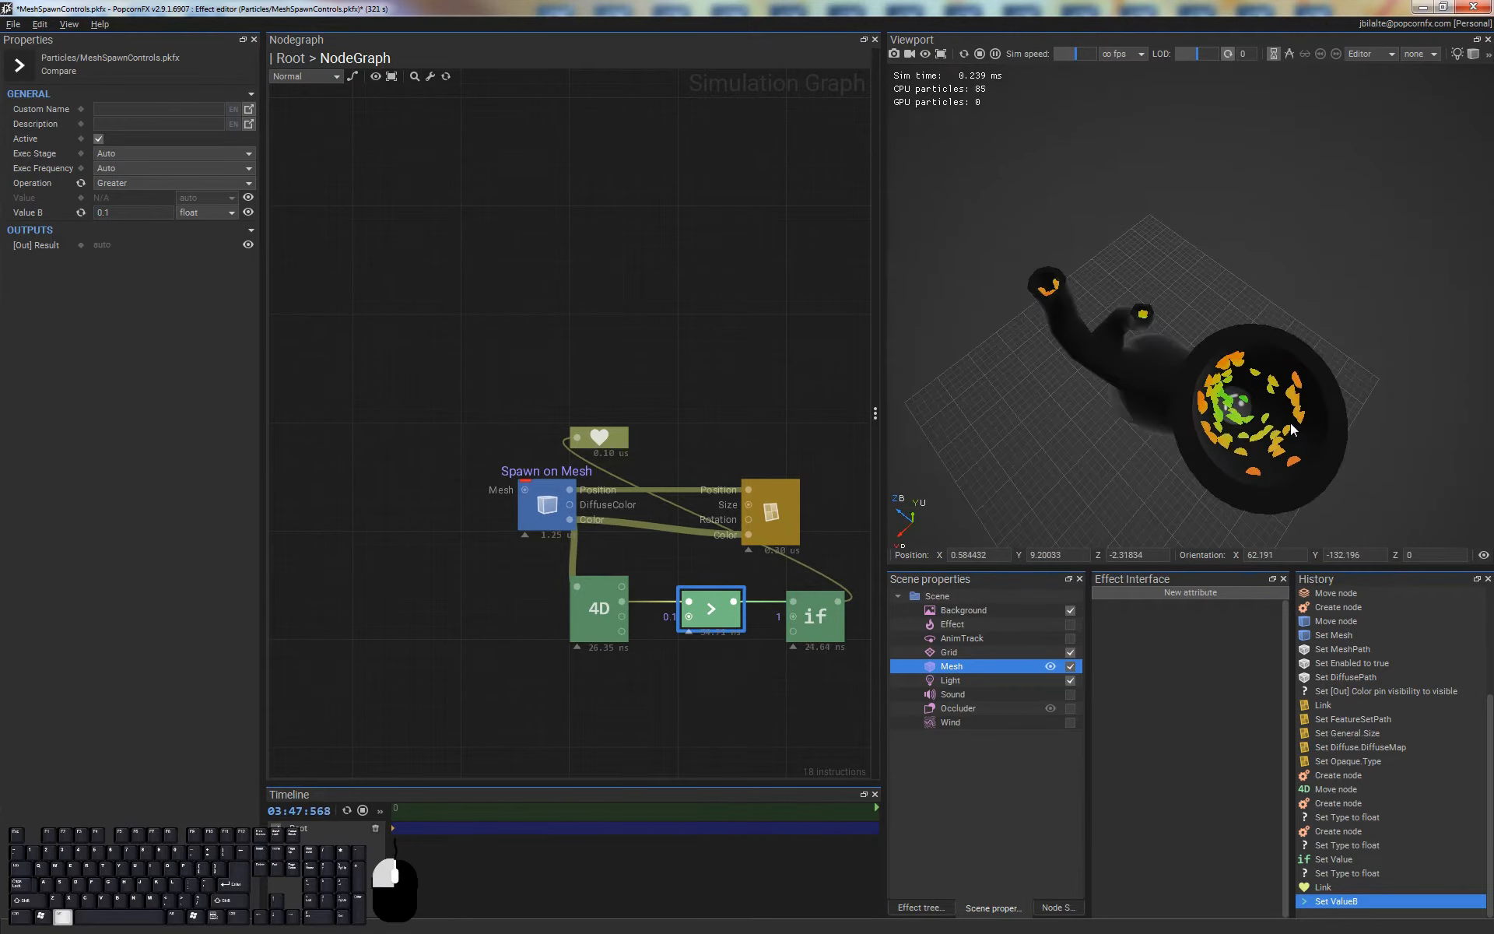
Set the Greater node's Value B to 0.5 and inspect the particles inside the mesh's branch openings
click(132, 213)
key(shift+Left)
text(5)
key(Return)
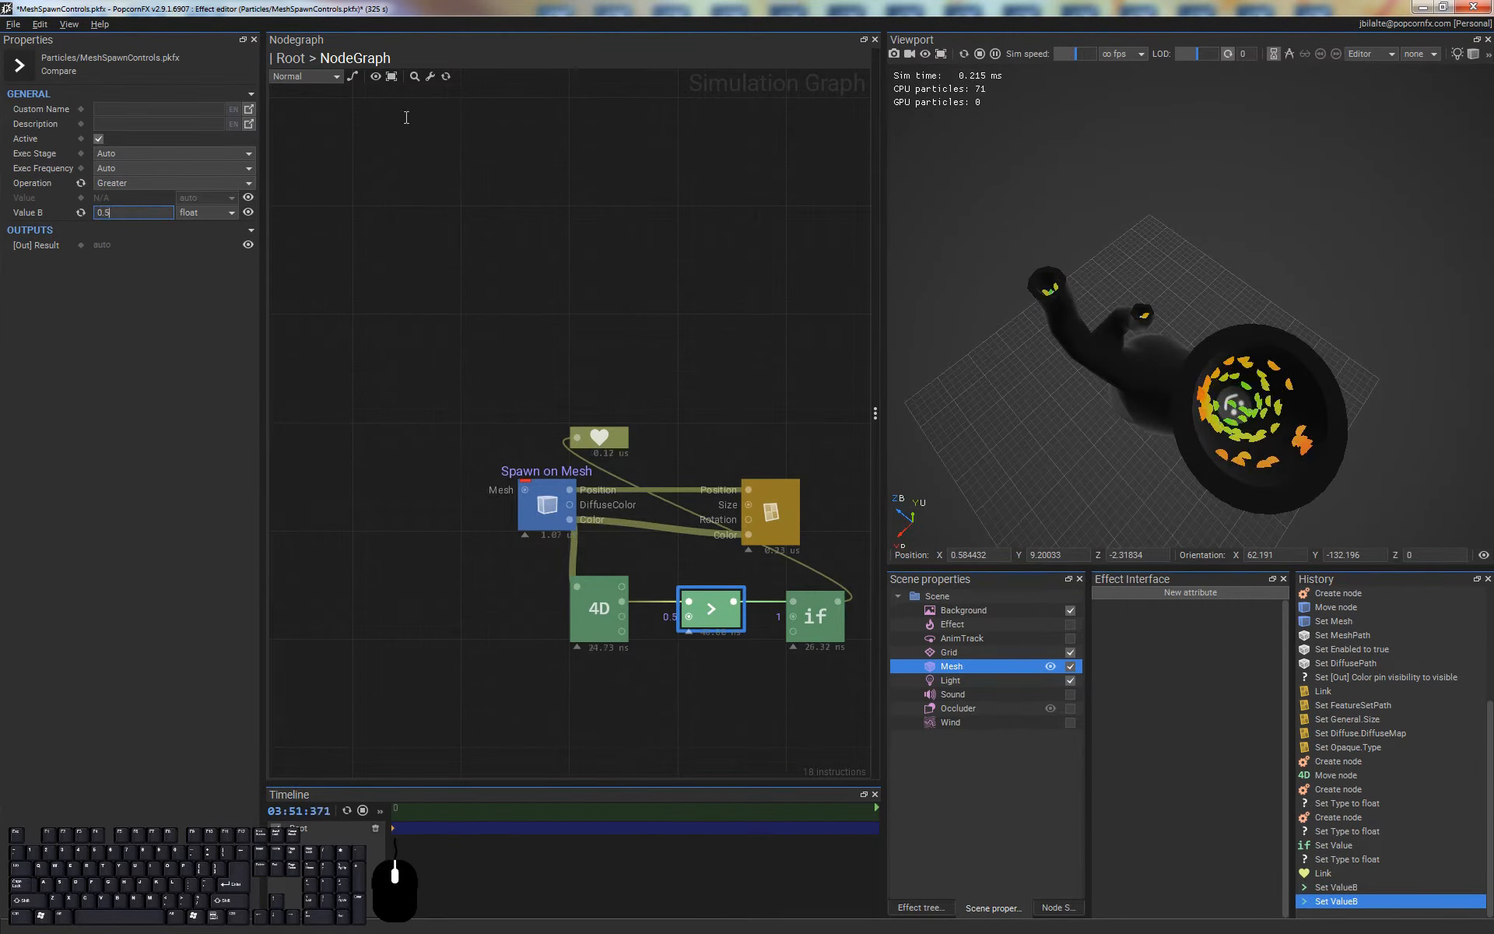
alt+drag(1329, 459, 1253, 425)
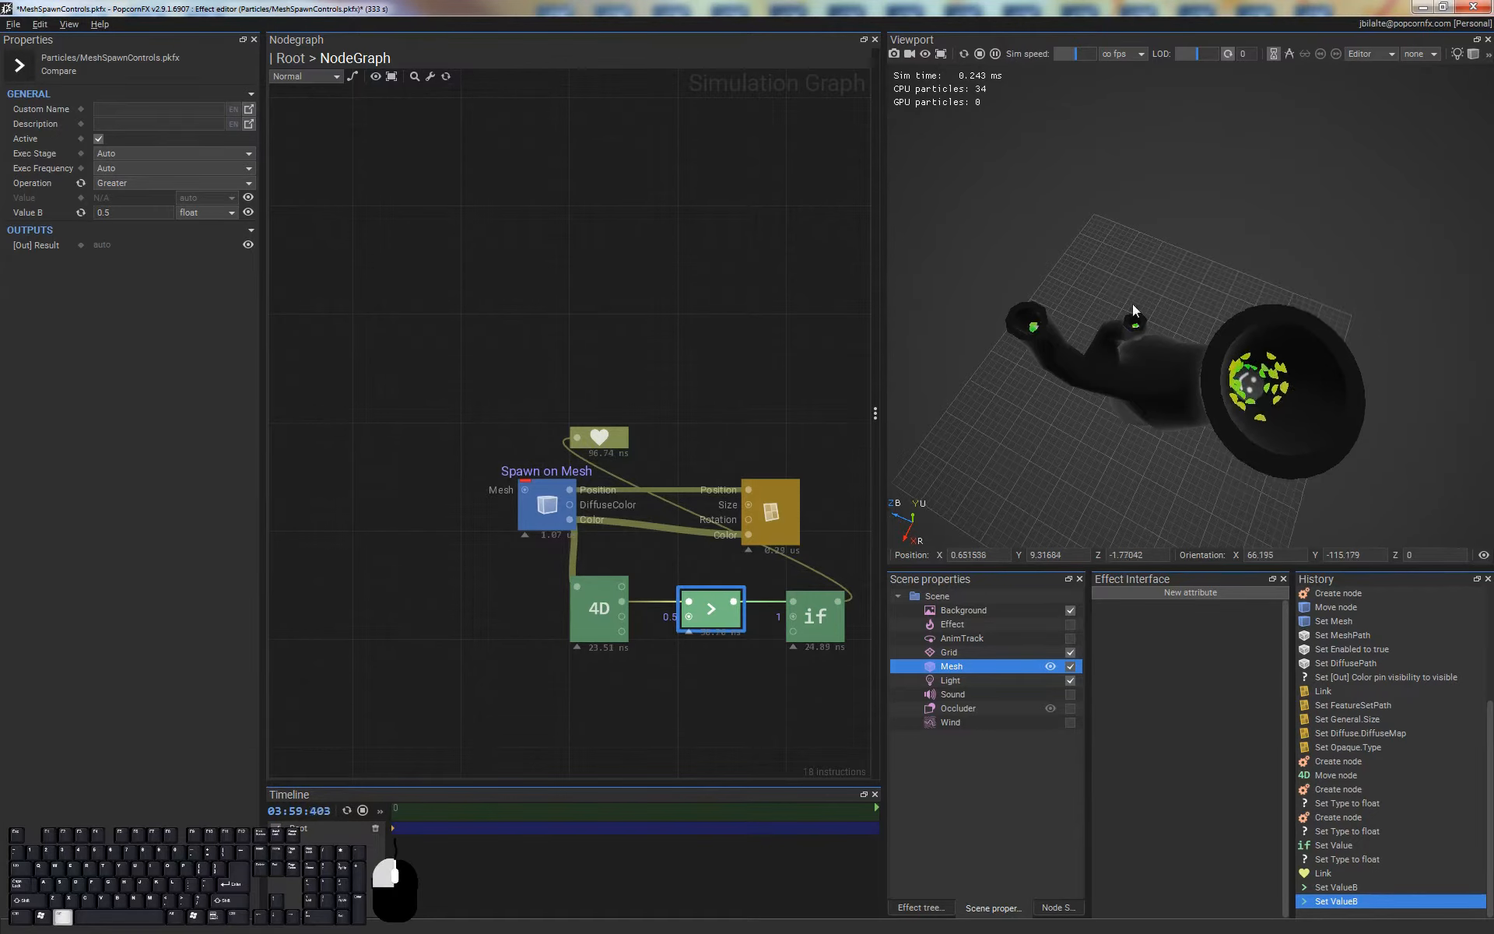
alt+drag(1132, 304, 1233, 378)
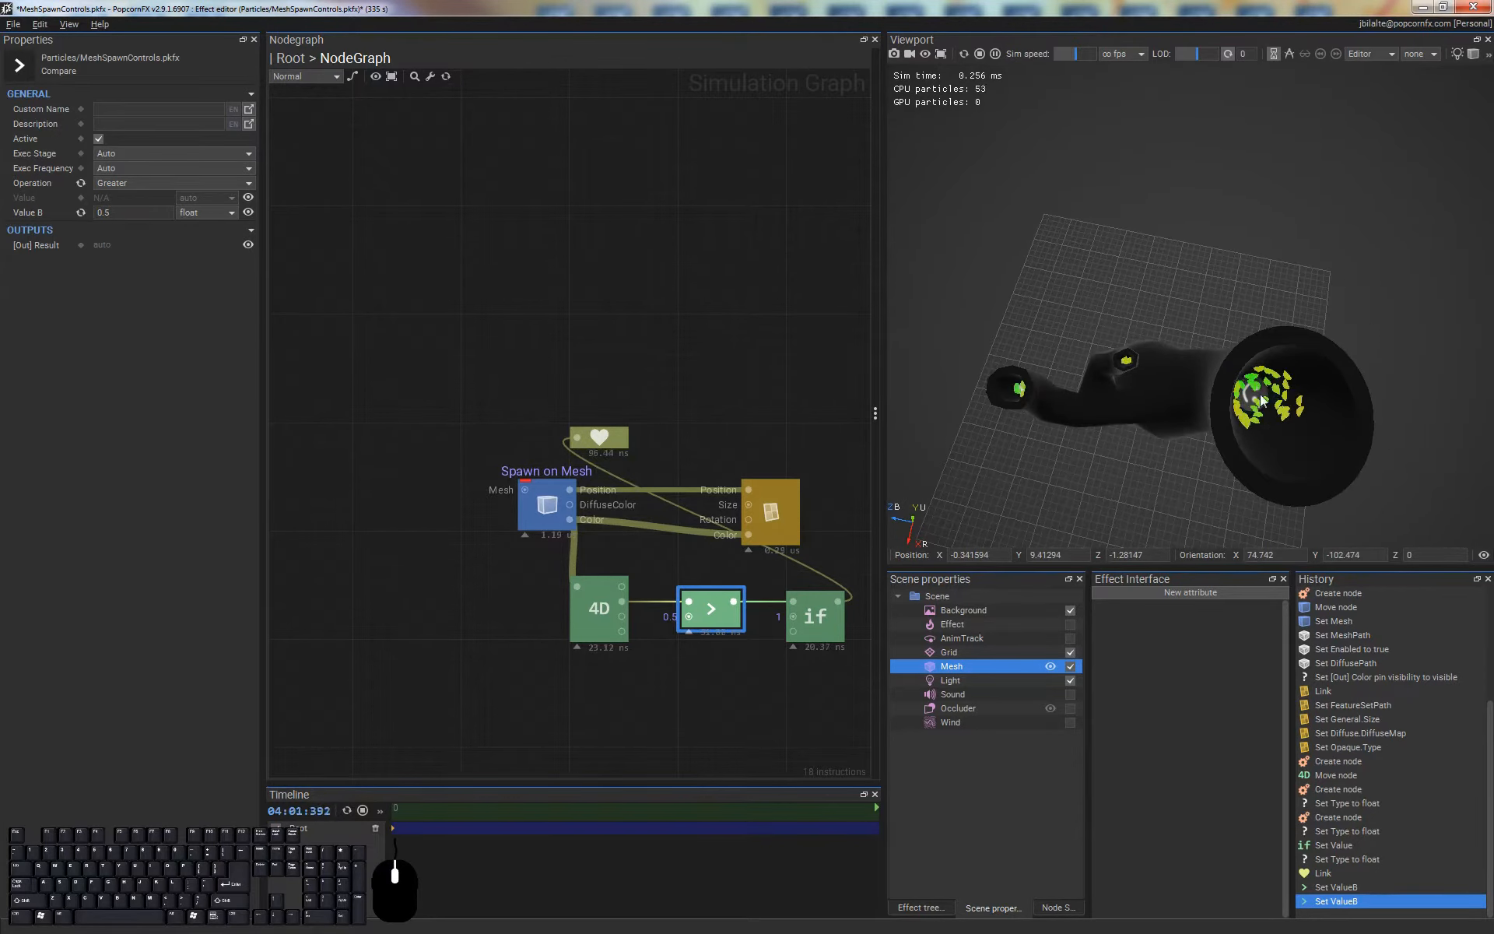
alt+middle_drag(1289, 453, 1325, 415)
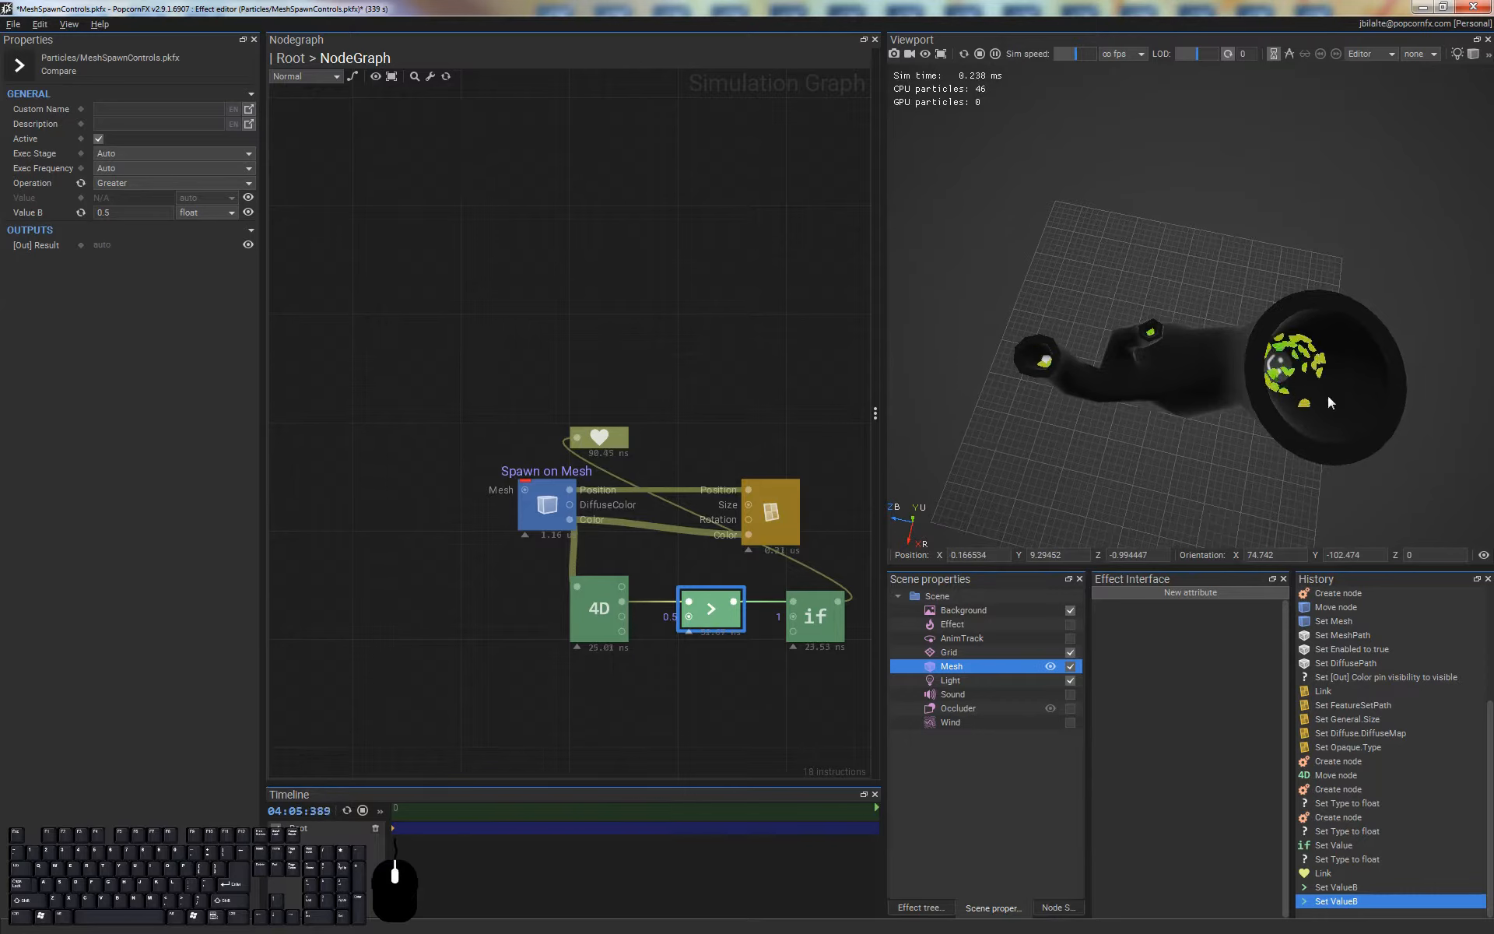
alt+drag(1227, 431, 1217, 317)
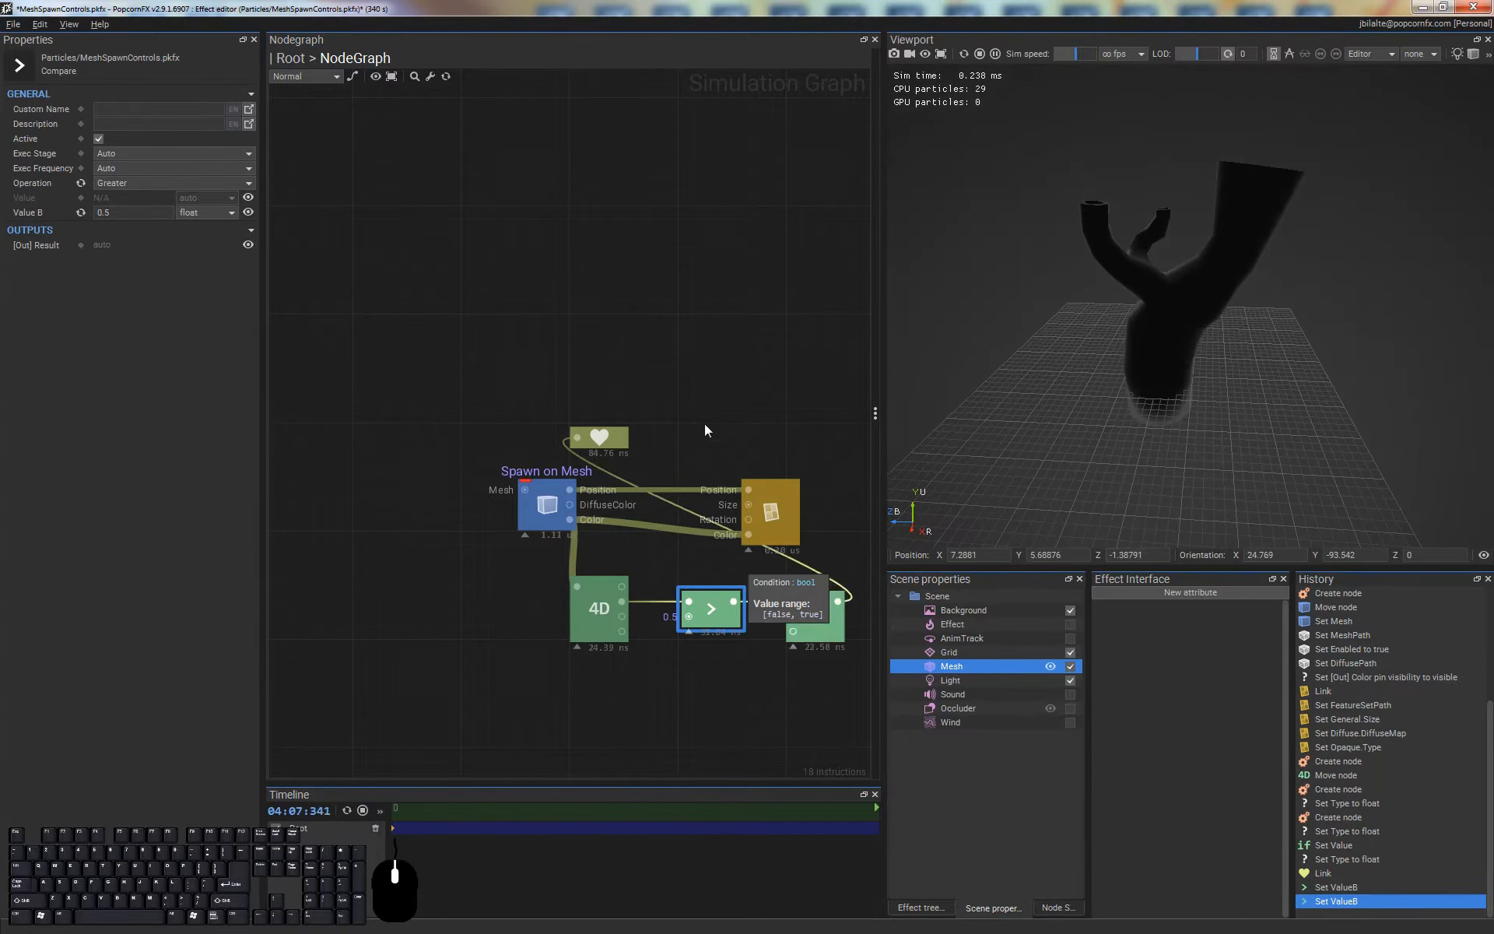
Disconnect the If node from the particle life node and delete the If node
mouse_move(599, 437)
mouse_down()
mouse_move(969, 582)
mouse_move(908, 604)
mouse_move(785, 408)
mouse_move(626, 428)
mouse_up()
click(778, 376)
alt+click(617, 448)
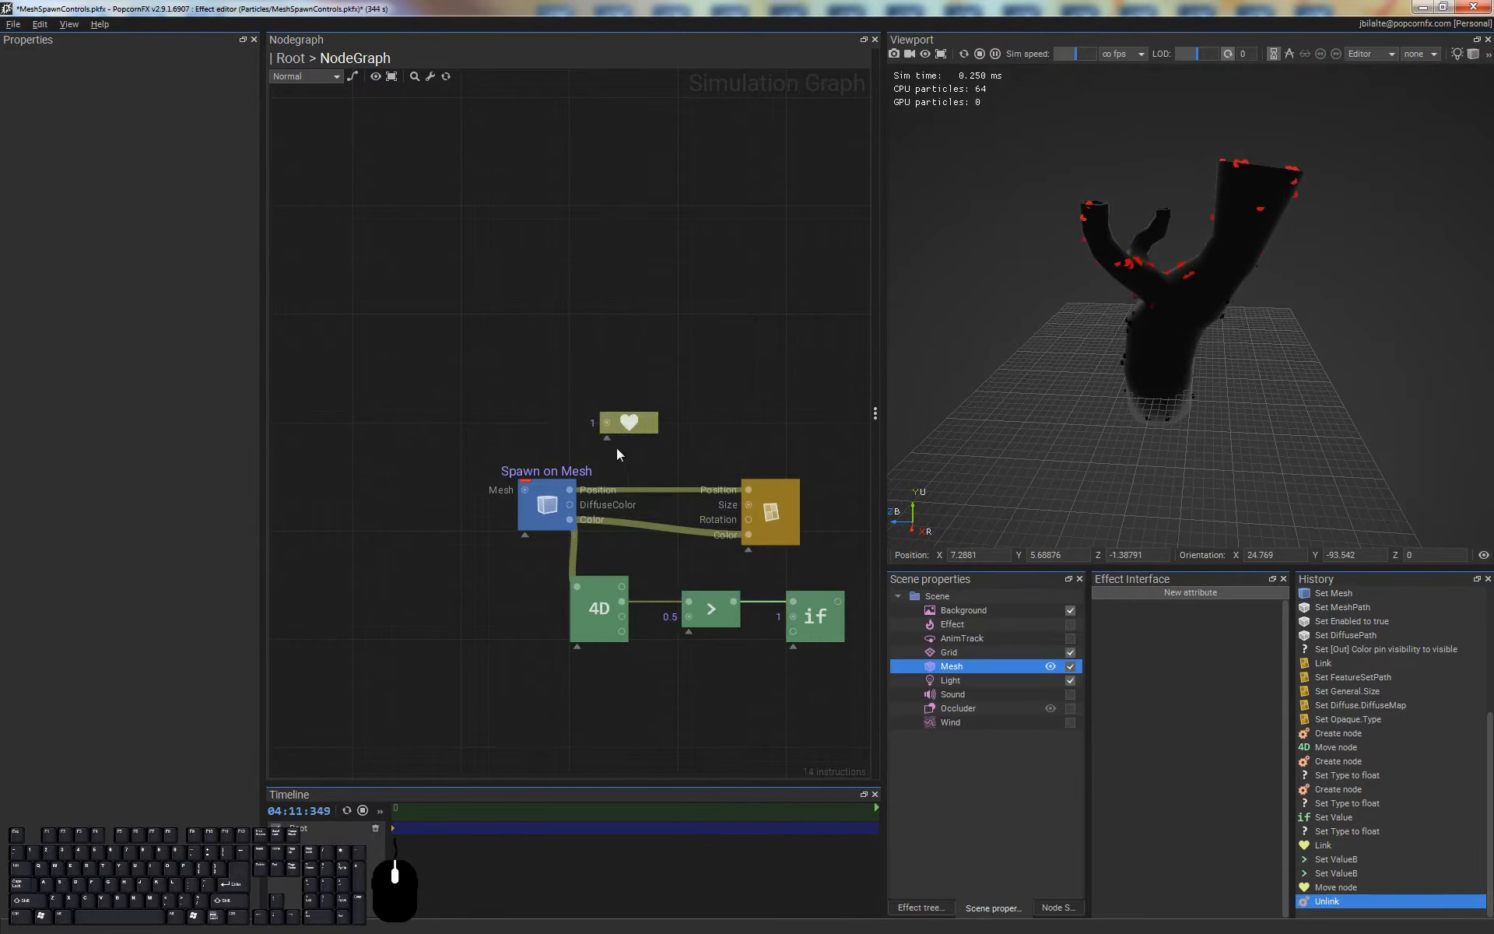
middle_drag(815, 552, 655, 414)
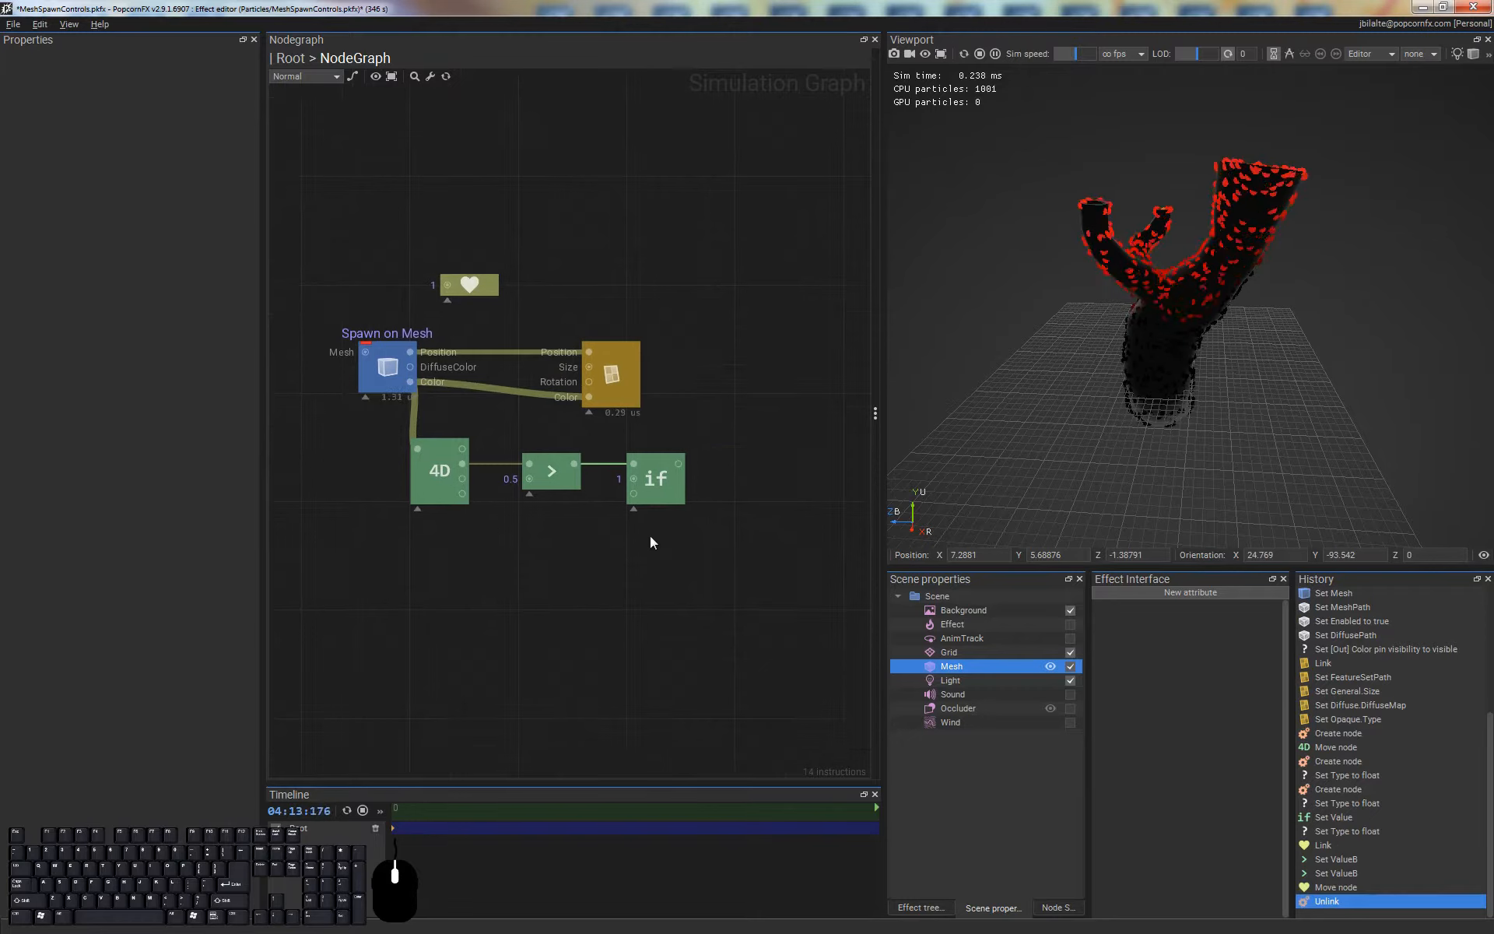
click(665, 462)
key(Delete)
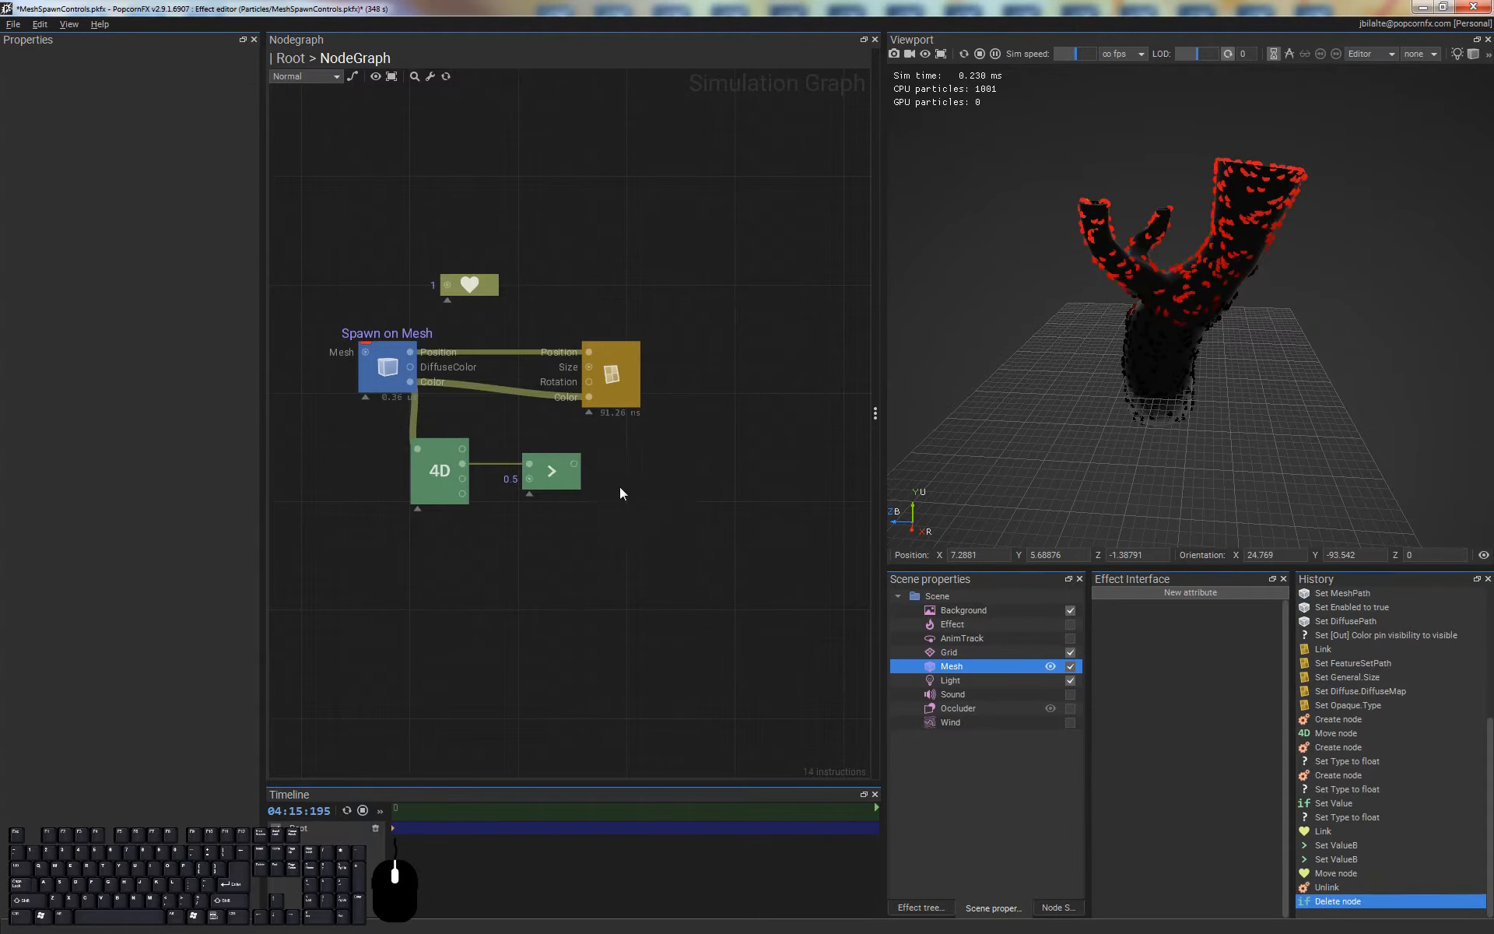
Feed the Greater node's result into the Condition of a new self.kill node
click(547, 466)
drag(572, 464, 632, 463)
text(self.)
key(Return)
click(570, 532)
Change the comparison node's operation to Lower and check the particles in the mesh's branch openings
click(559, 479)
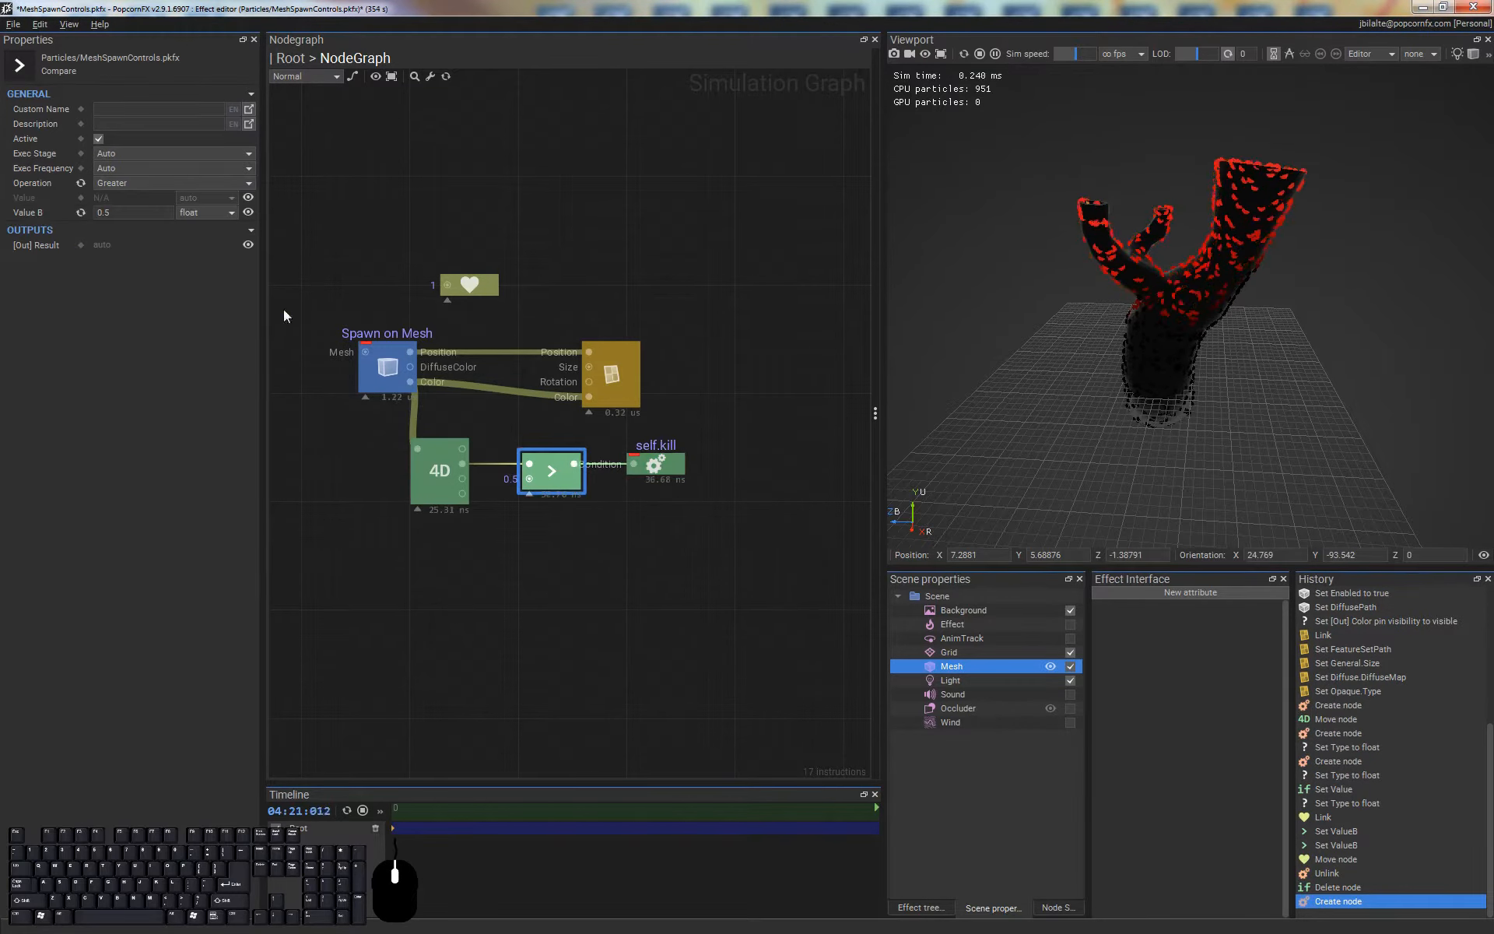
click(199, 211)
click(126, 184)
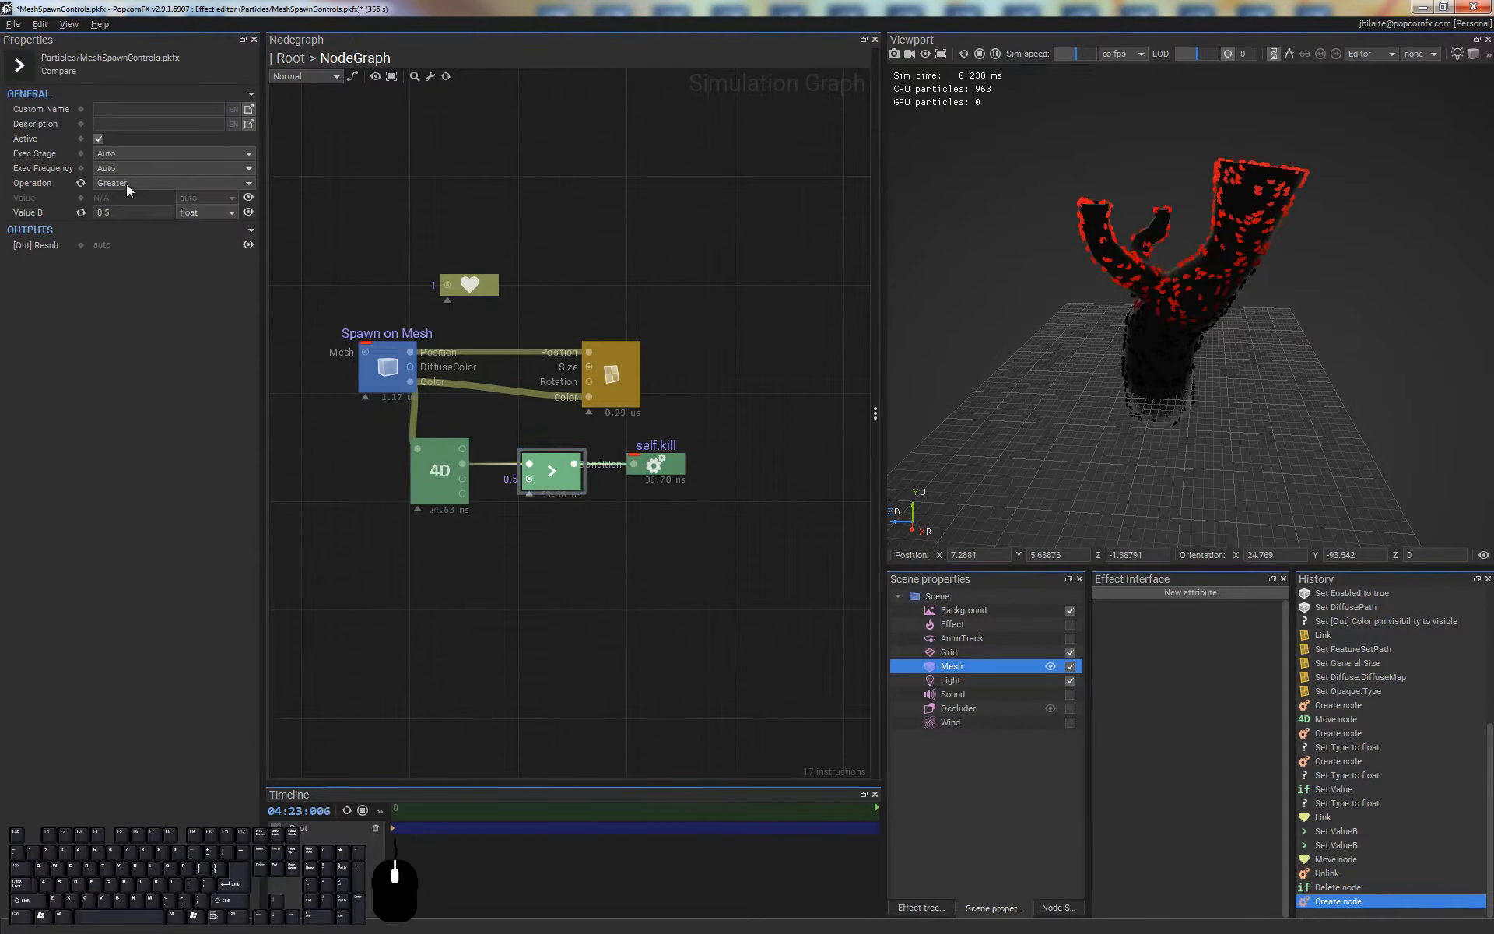
click(128, 184)
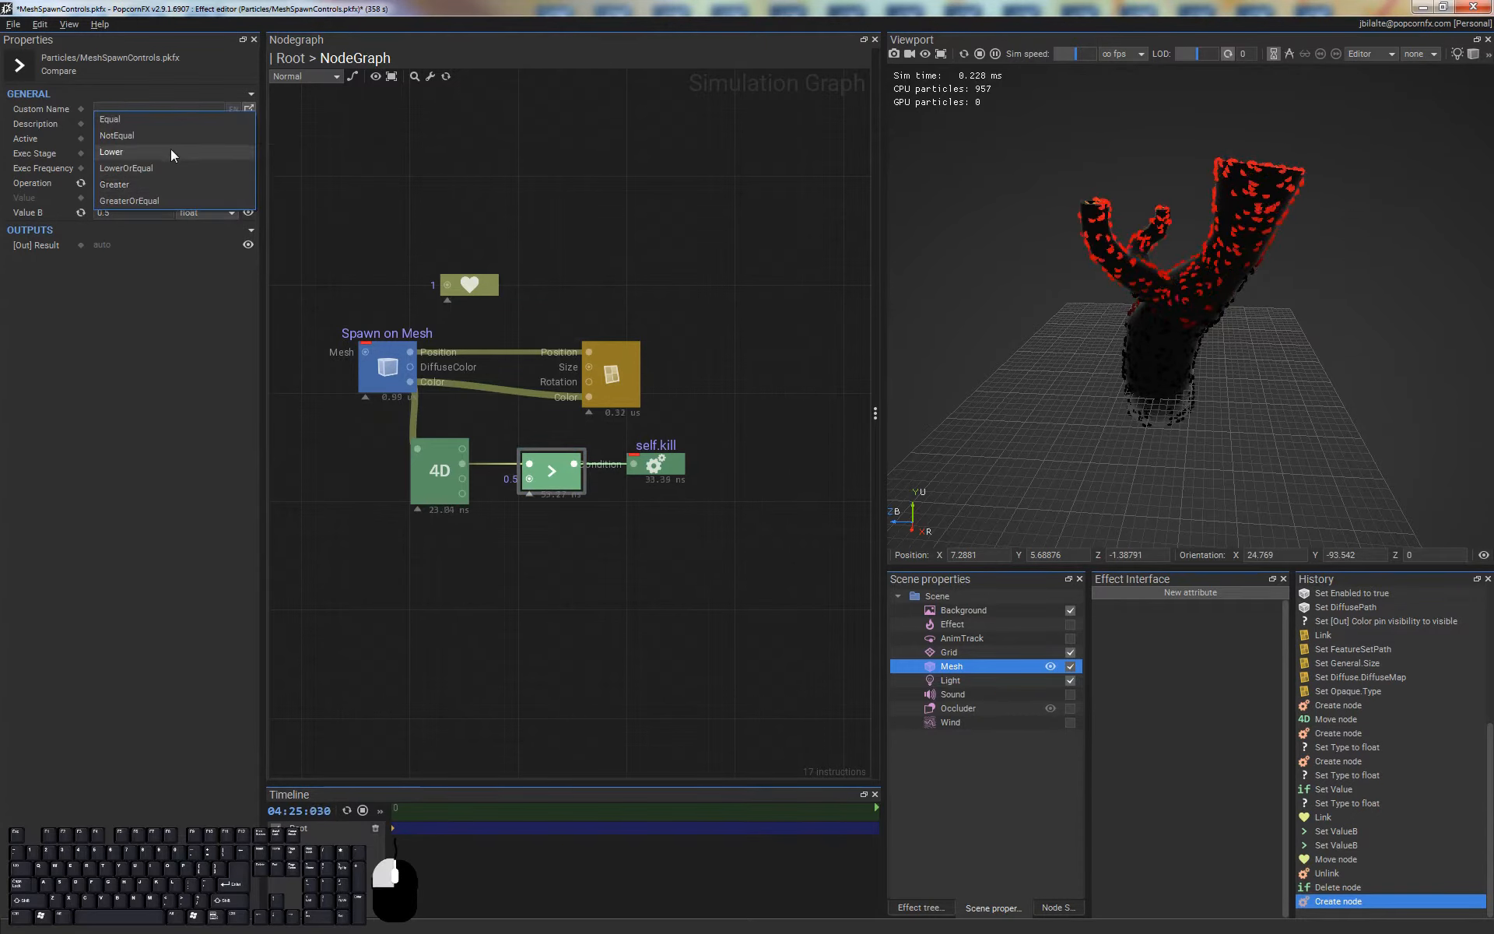
click(171, 151)
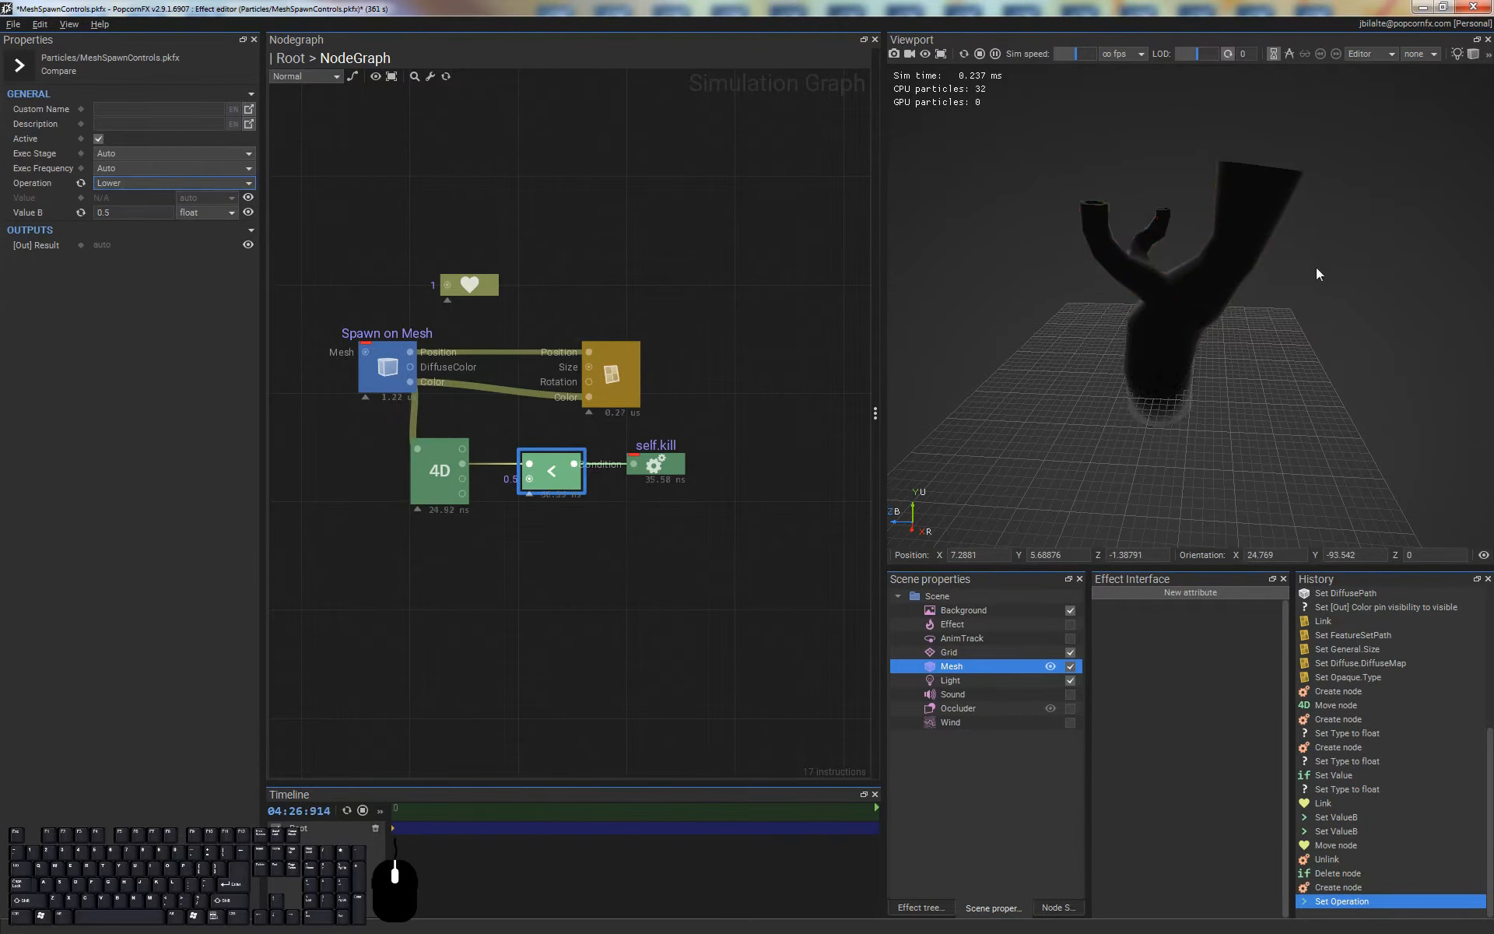
drag(1215, 145, 1175, 399)
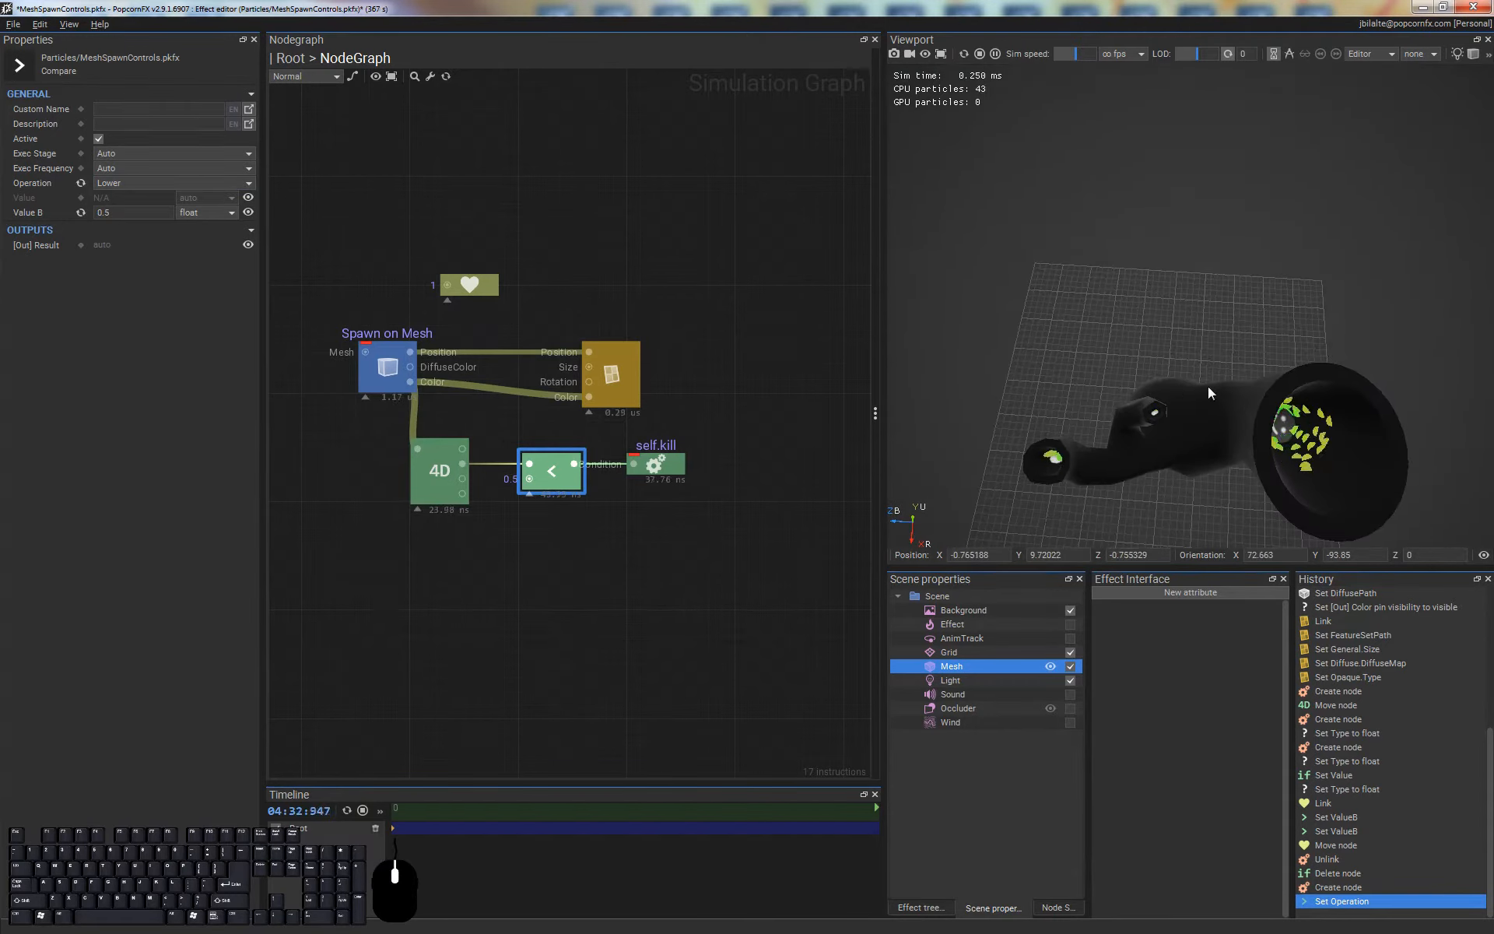
alt+middle_drag(1208, 386, 1198, 193)
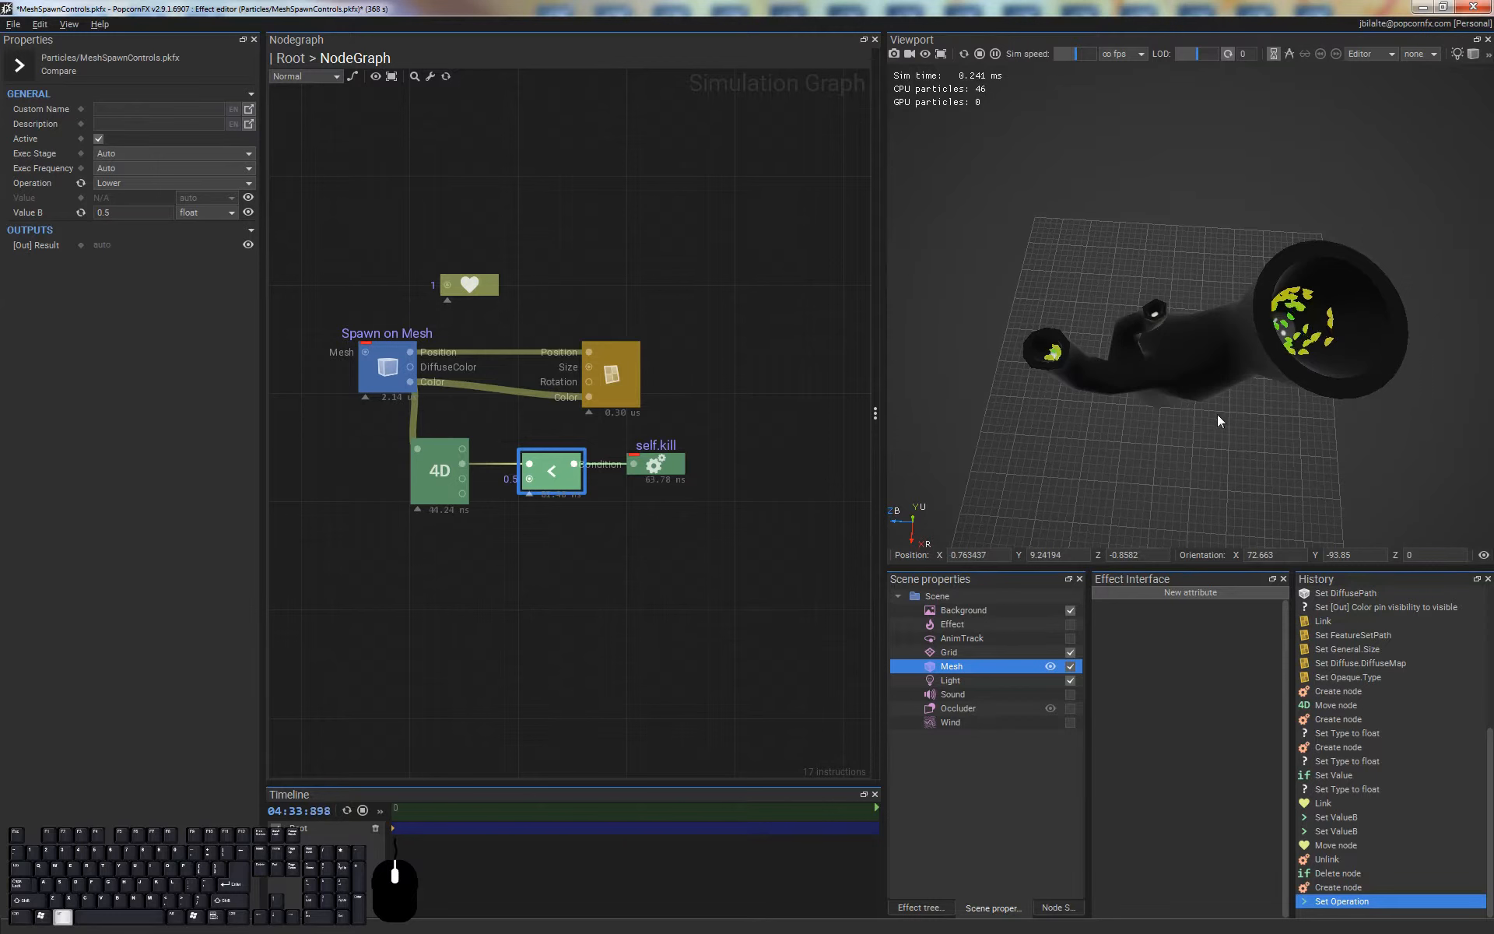
alt+drag(1217, 414, 1223, 333)
Insert a Physics node into the Position link between Spawn on Mesh and the billboard renderer, making room for it
click(646, 296)
drag(628, 367, 709, 367)
click(539, 354)
right_click(517, 353)
text(ph)
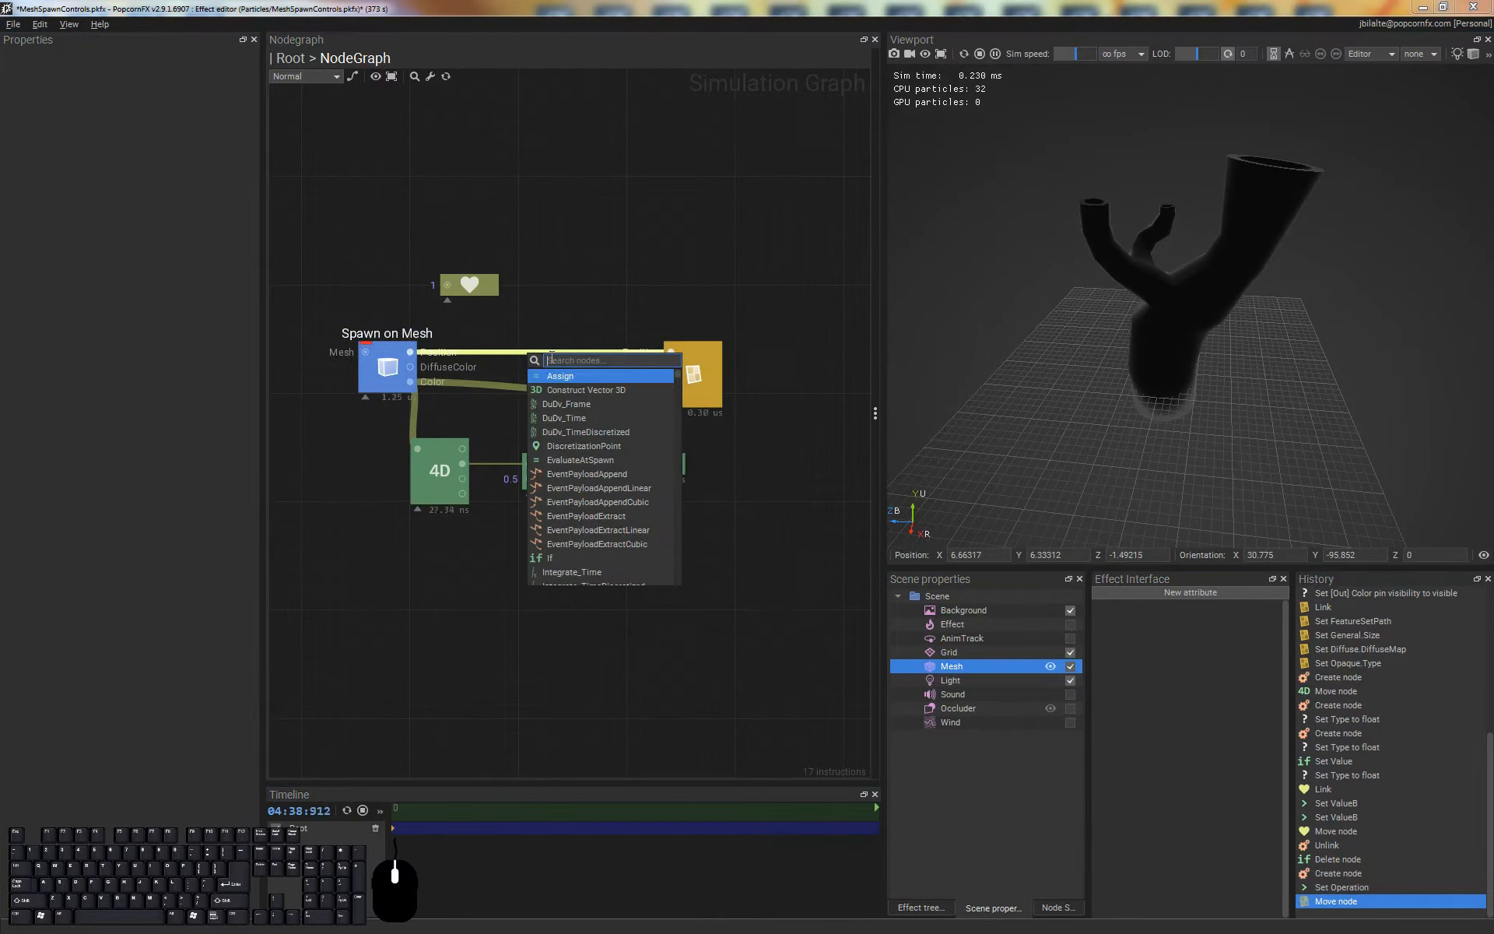
key(Down)
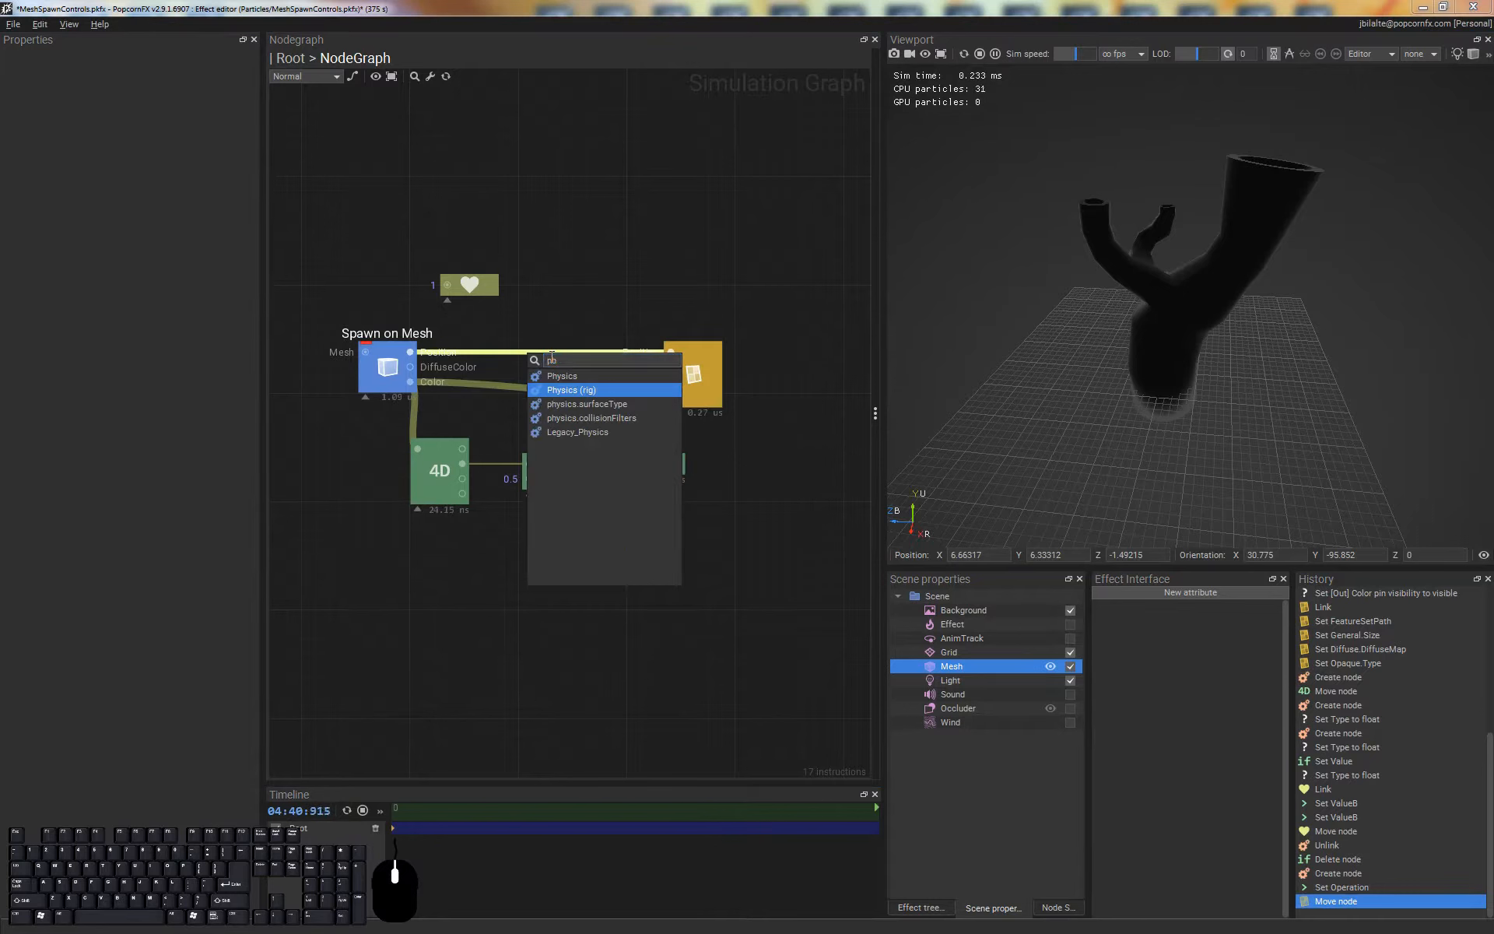
click(594, 383)
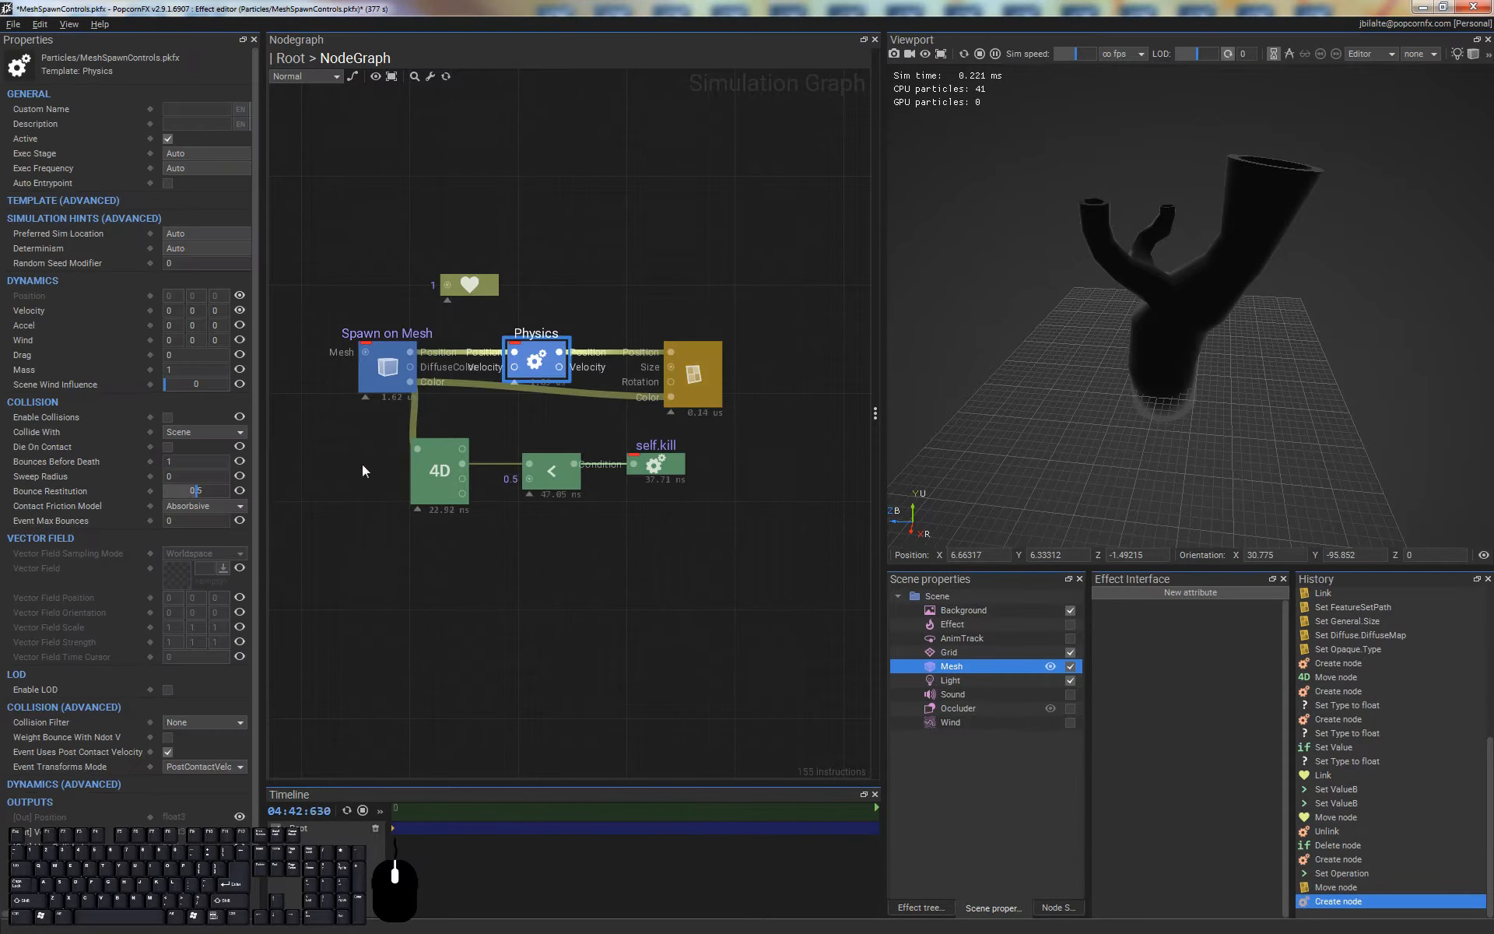
drag(539, 355, 561, 355)
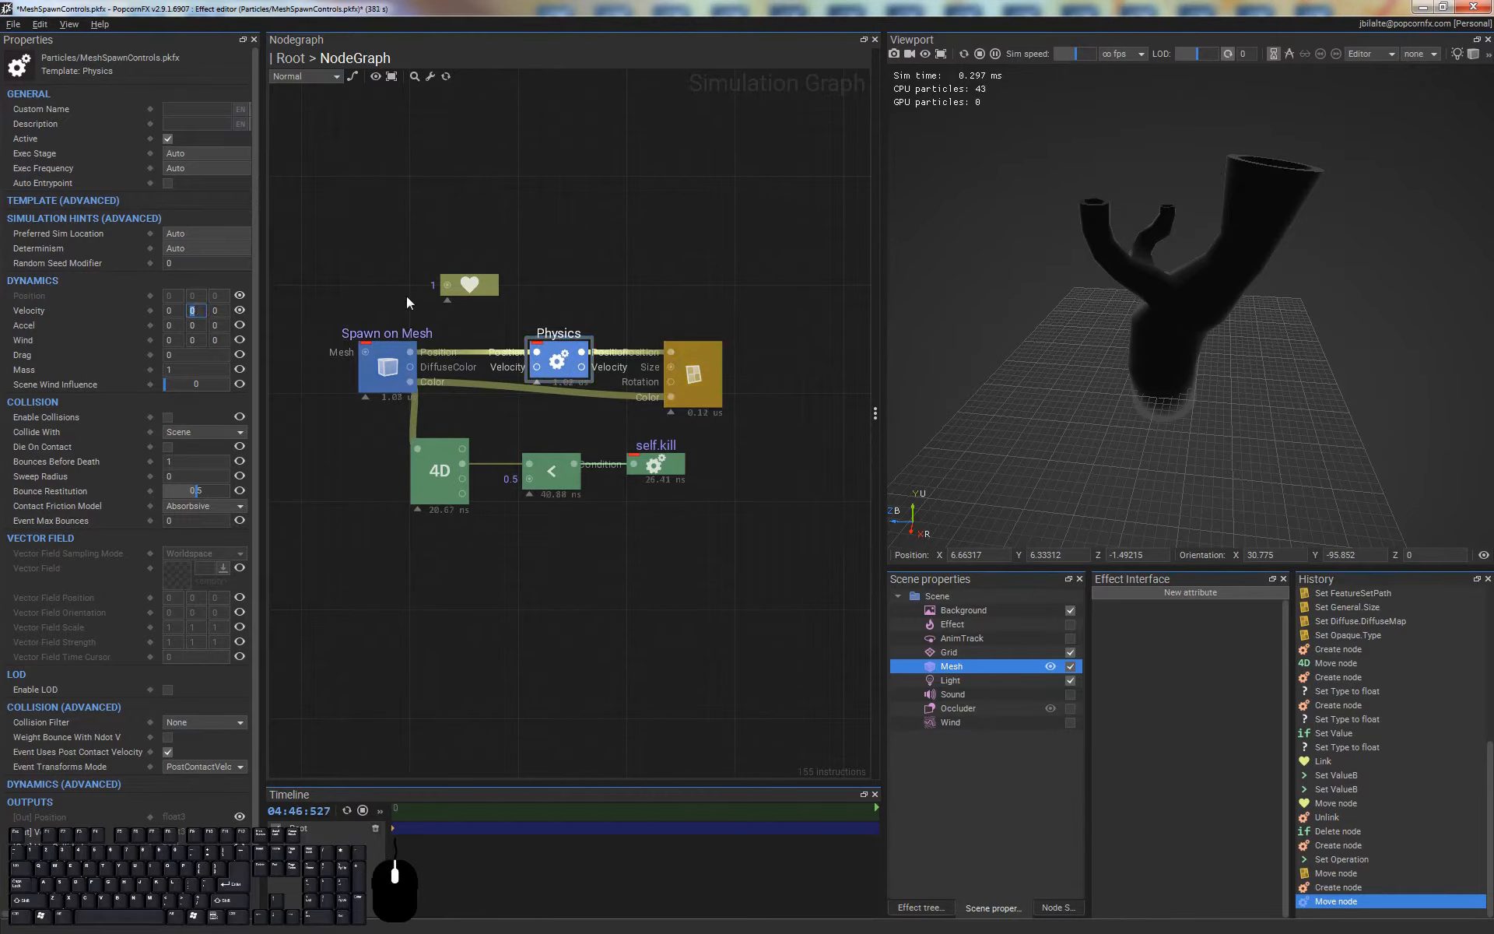
Set the Physics node's Y Velocity to 3 and view the particles above the mesh
text(3)
key(Return)
click(761, 290)
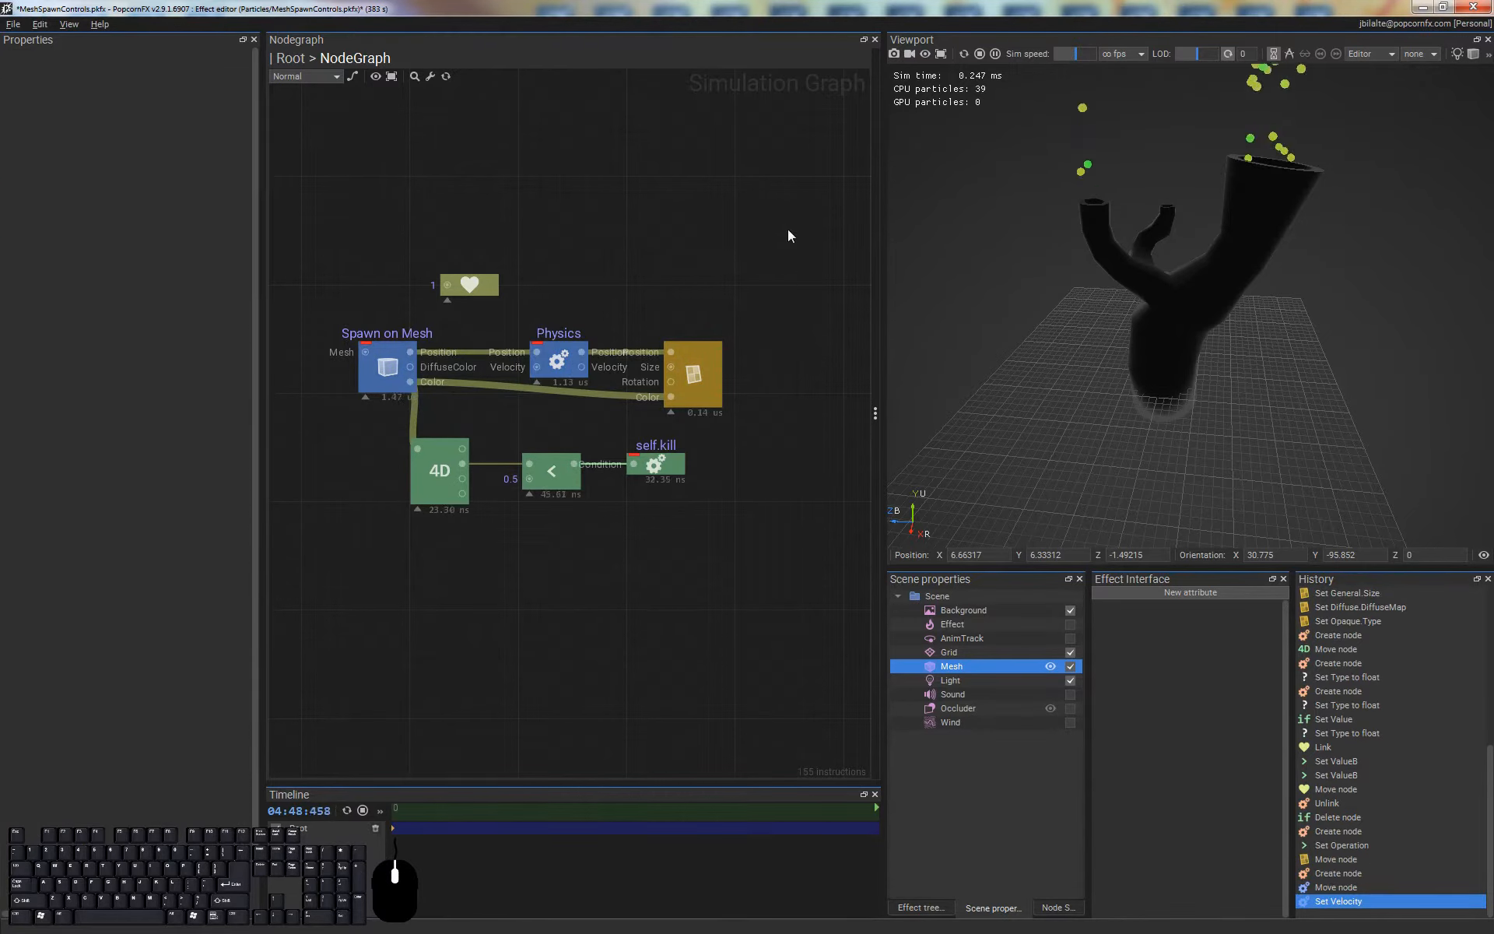
right_drag(1281, 414, 1254, 367)
middle_drag(1254, 368, 1199, 287)
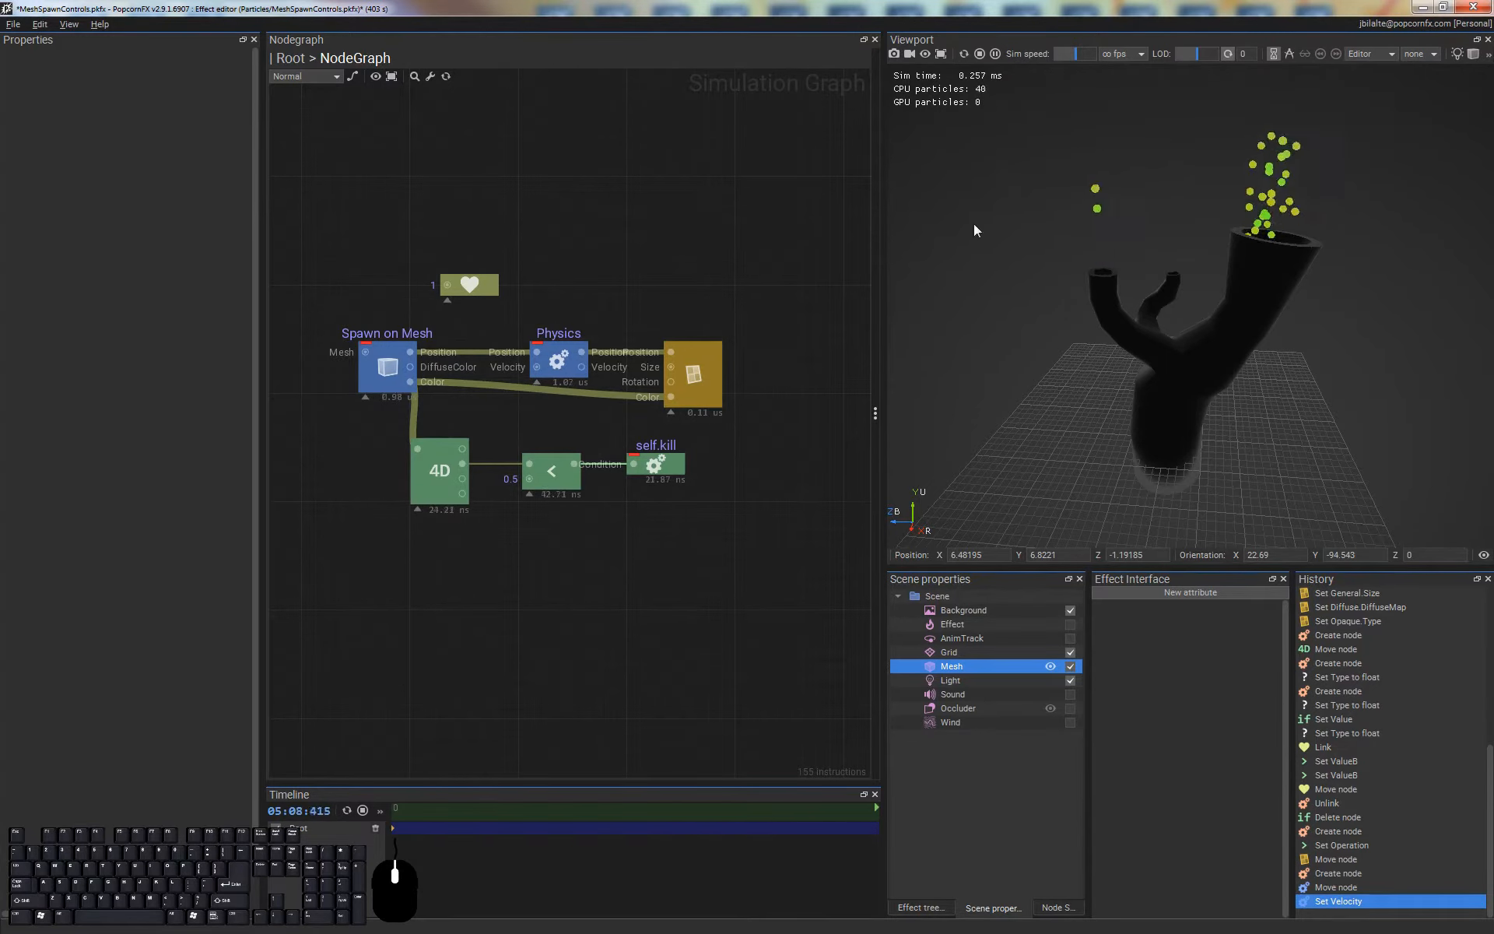
Disable the self.kill node and enable it again to compare the particles with and without it
click(671, 466)
key(ctrl+e)
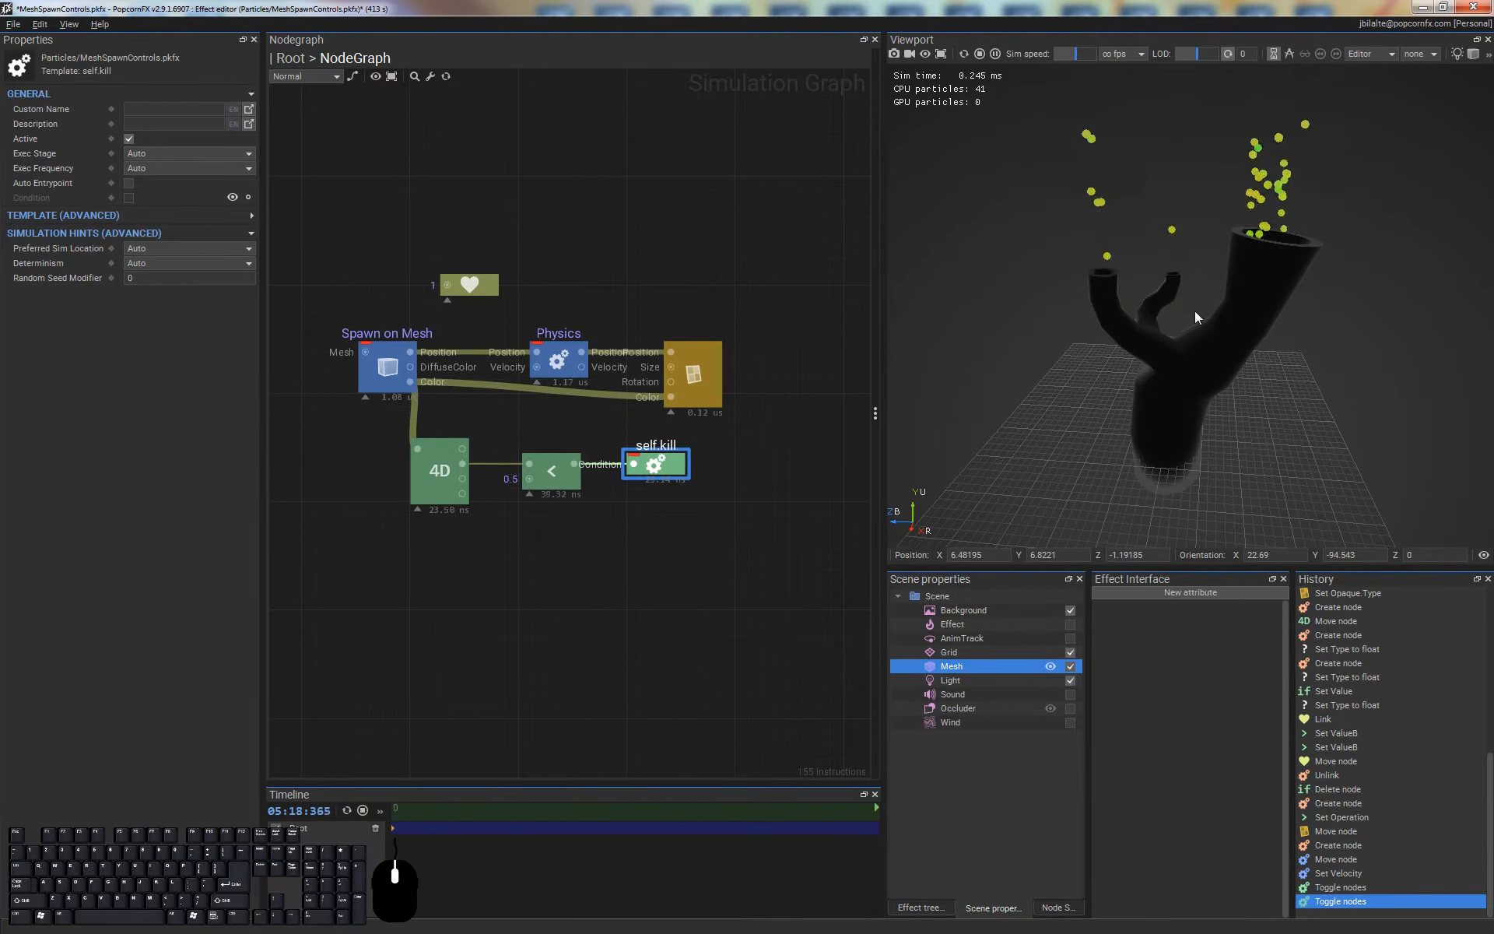
alt+drag(1188, 170, 1198, 307)
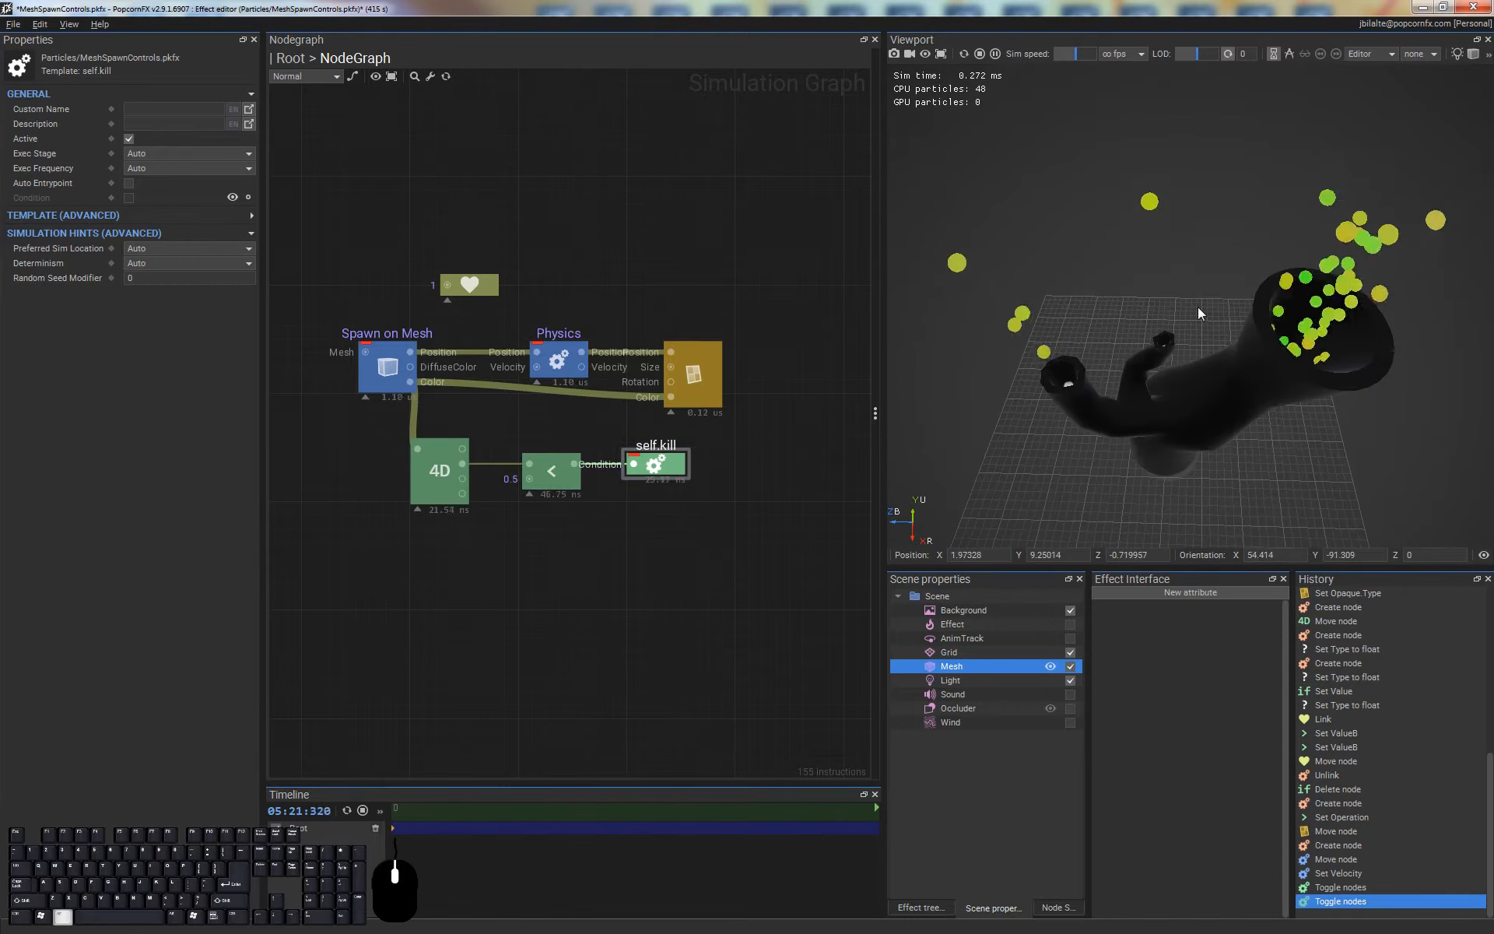
Return to the Root event graph and examine the particles around the mesh's branch openings
double_click(577, 223)
middle_drag(699, 479, 650, 477)
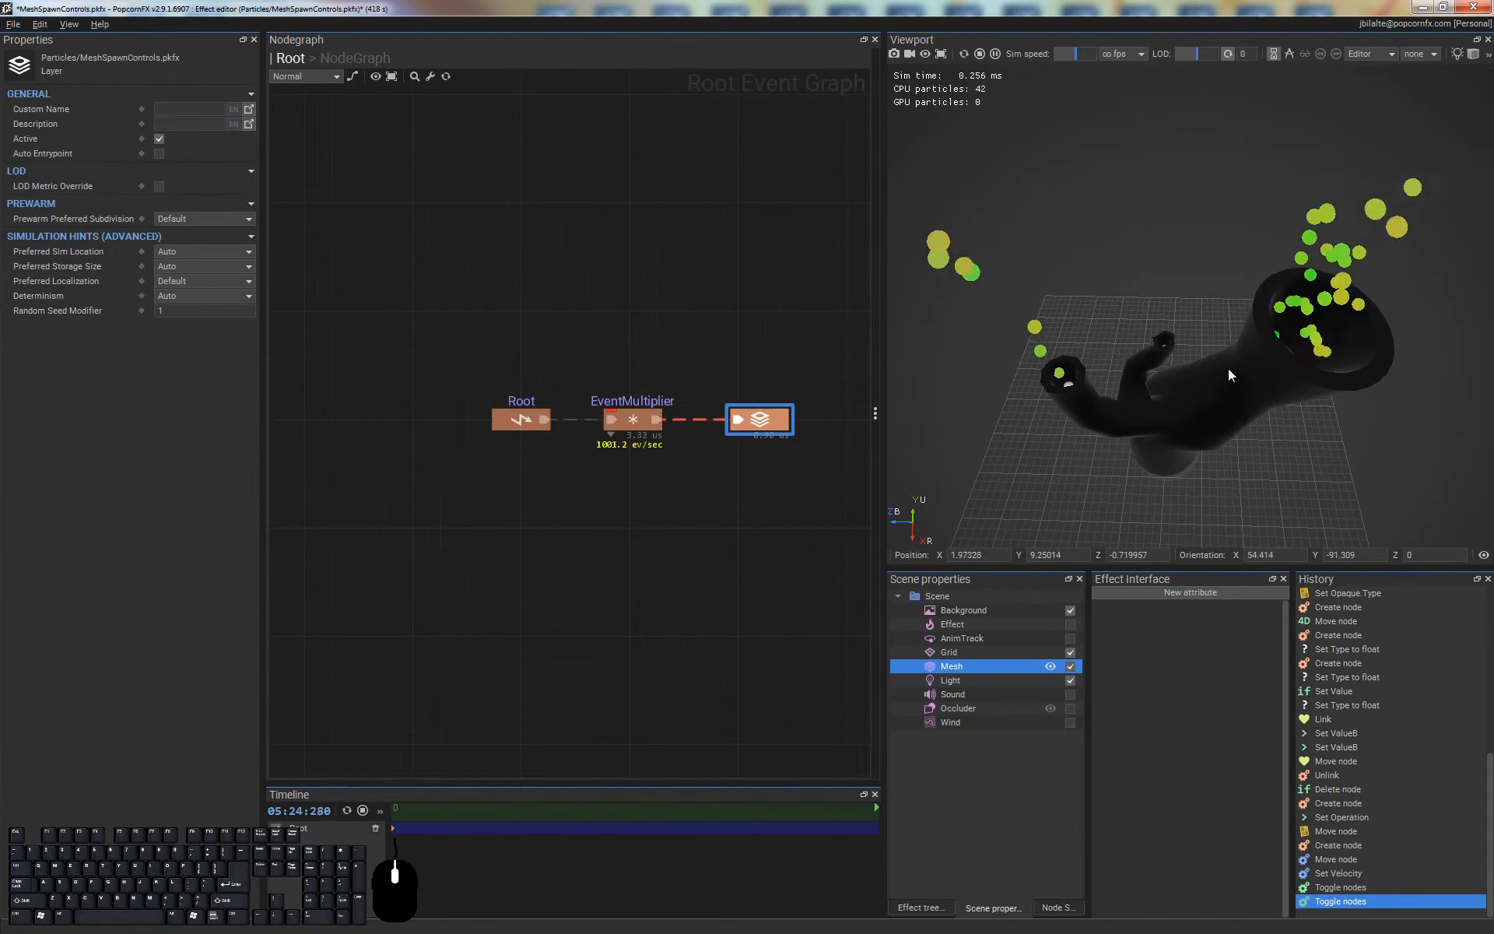
middle_drag(1239, 358, 1225, 354)
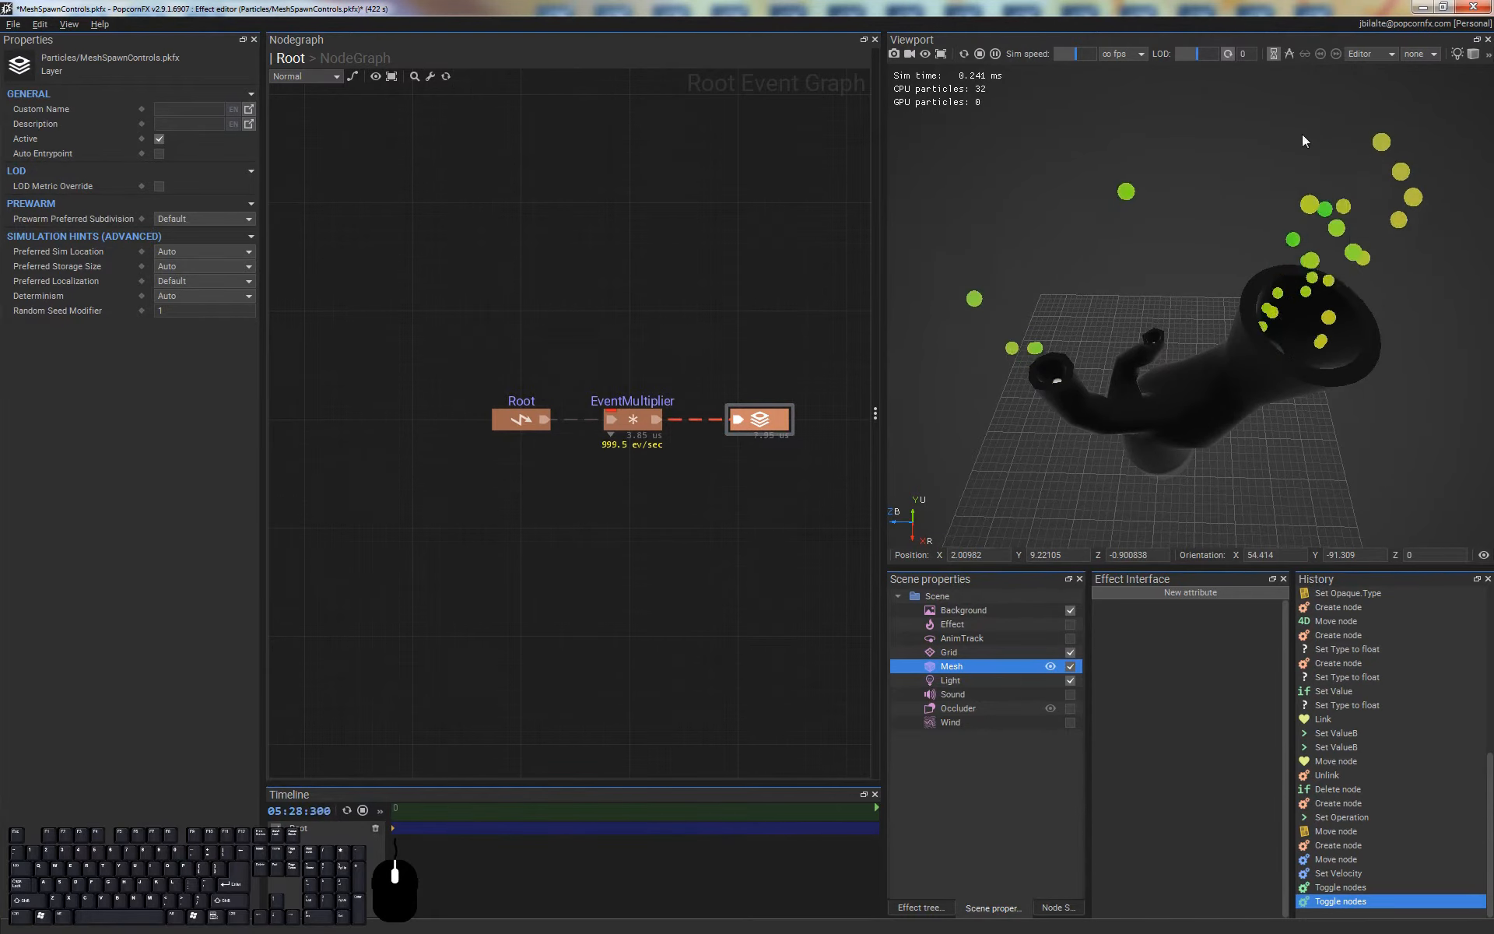
mouse_move(1216, 269)
alt+mouse_down()
mouse_move(1229, 339)
mouse_move(1214, 292)
alt+mouse_up()
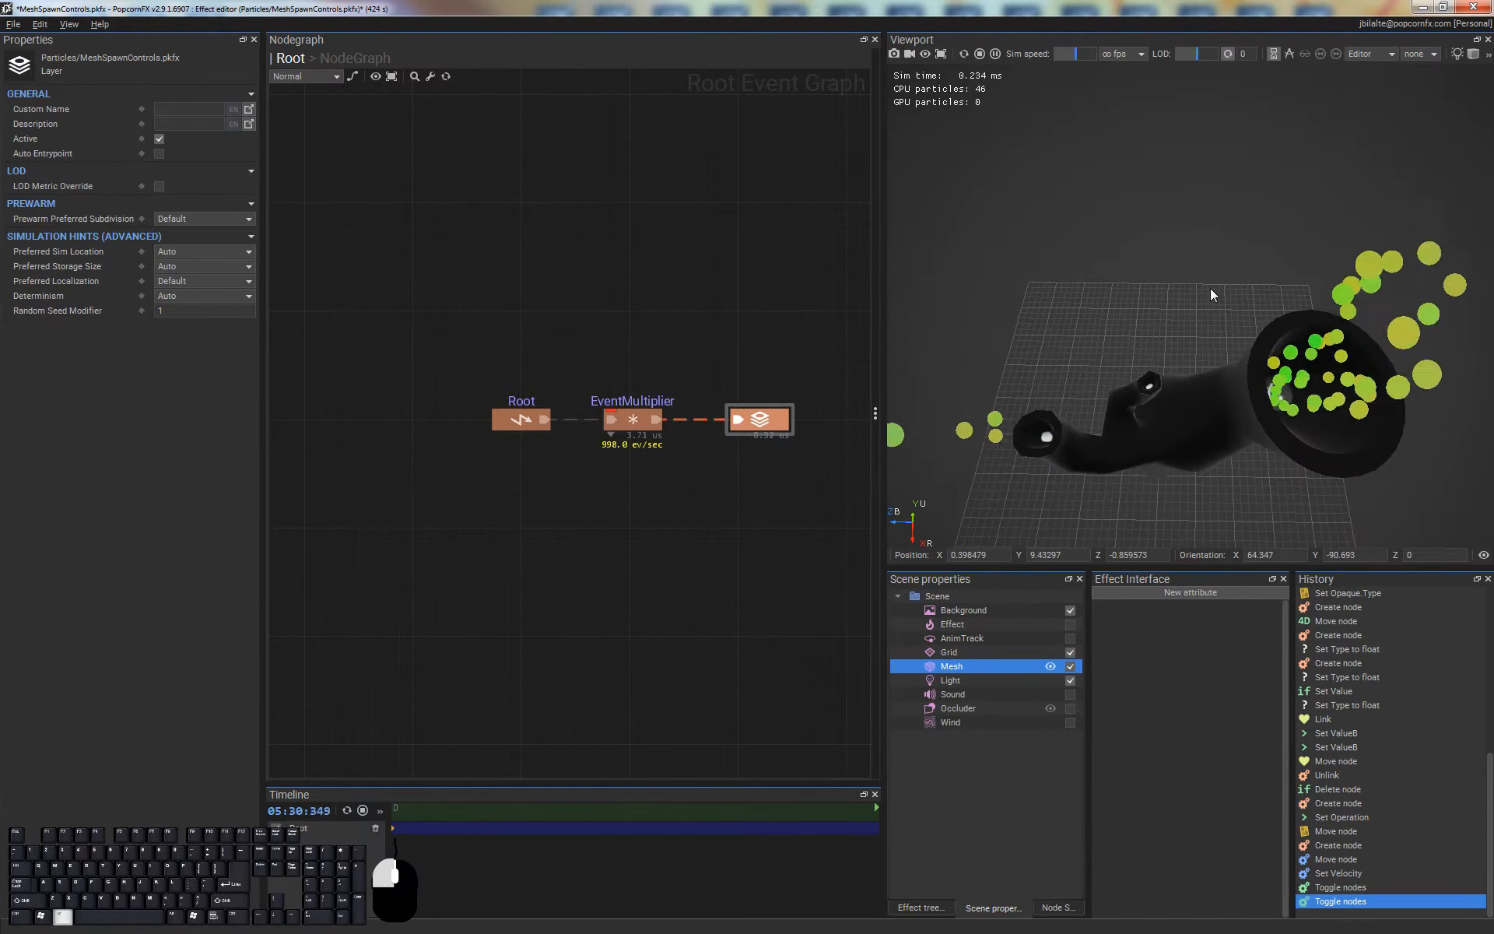
Set the EventMultiplier's Spawn Count to 10000 in the Root event graph
alt+drag(1198, 392, 1208, 459)
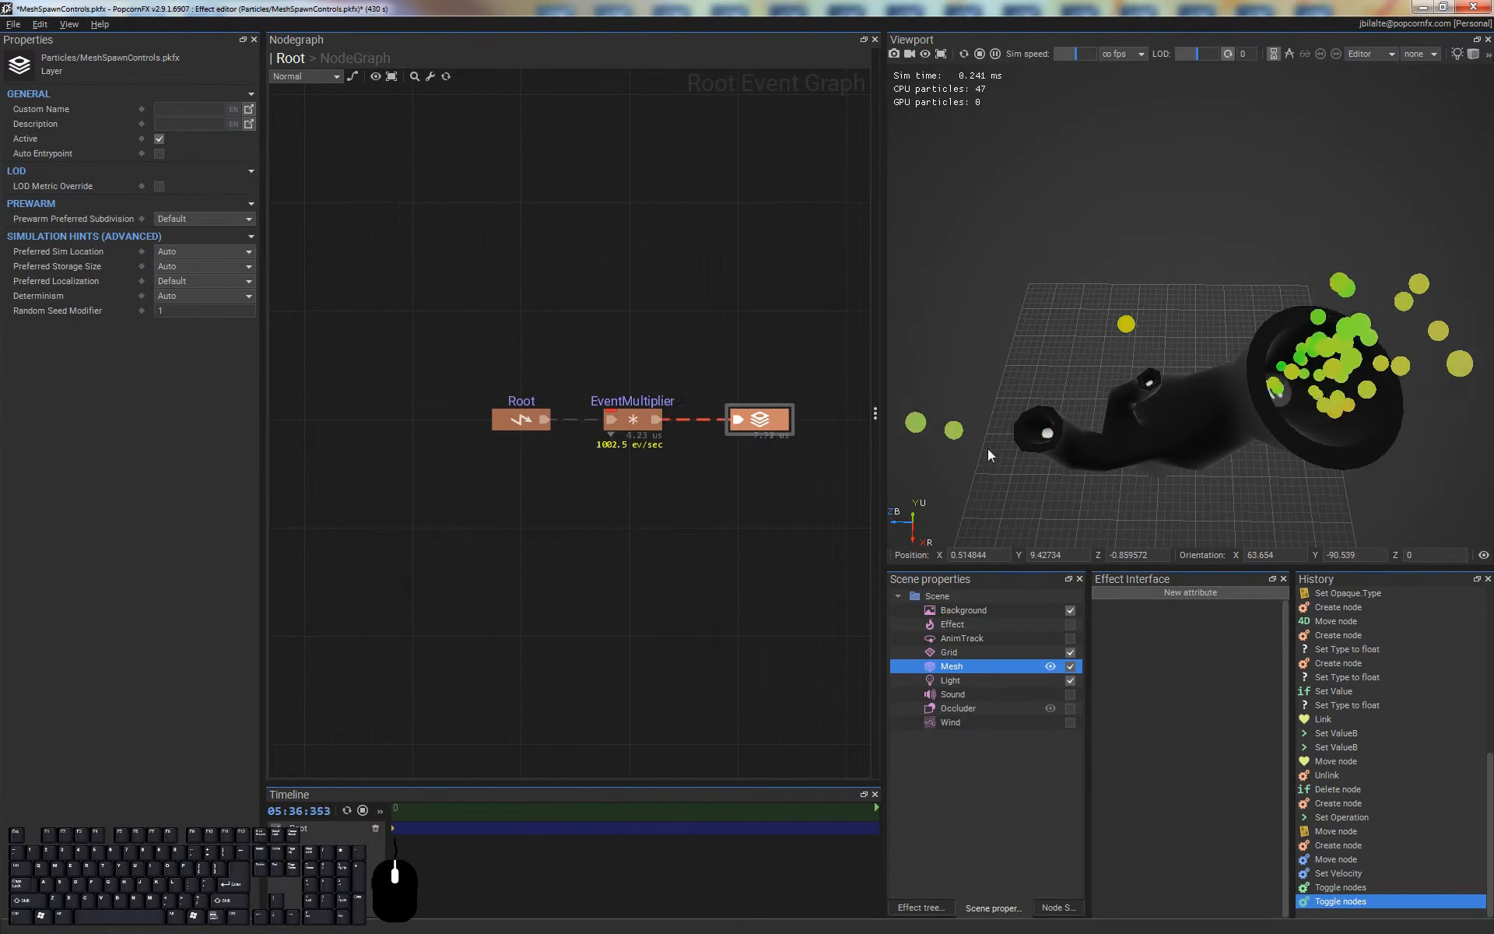
double_click(778, 428)
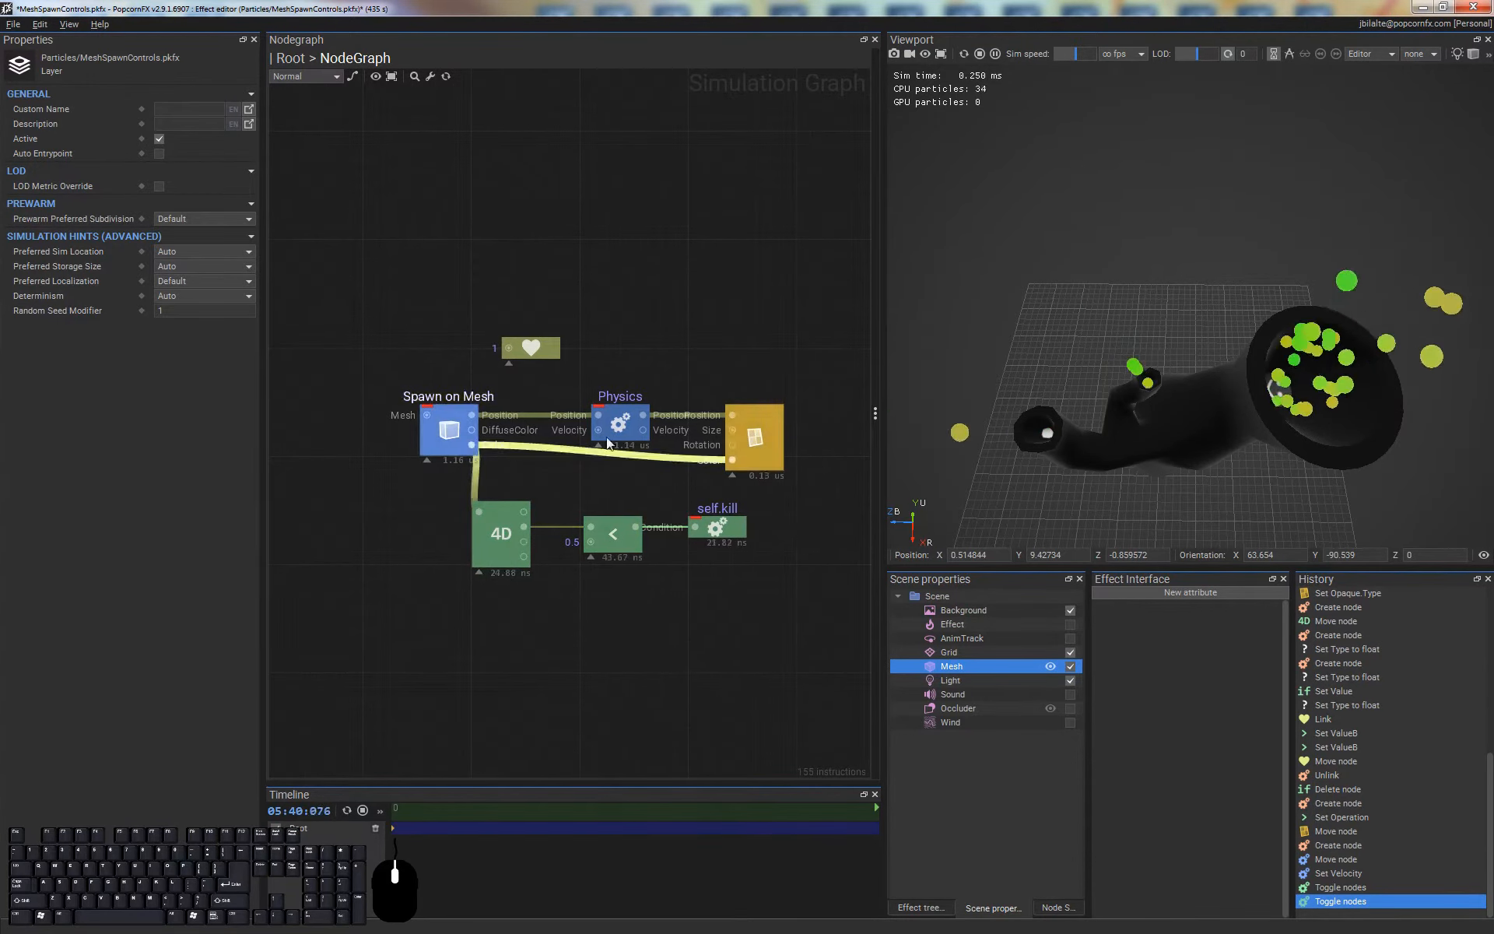
double_click(624, 310)
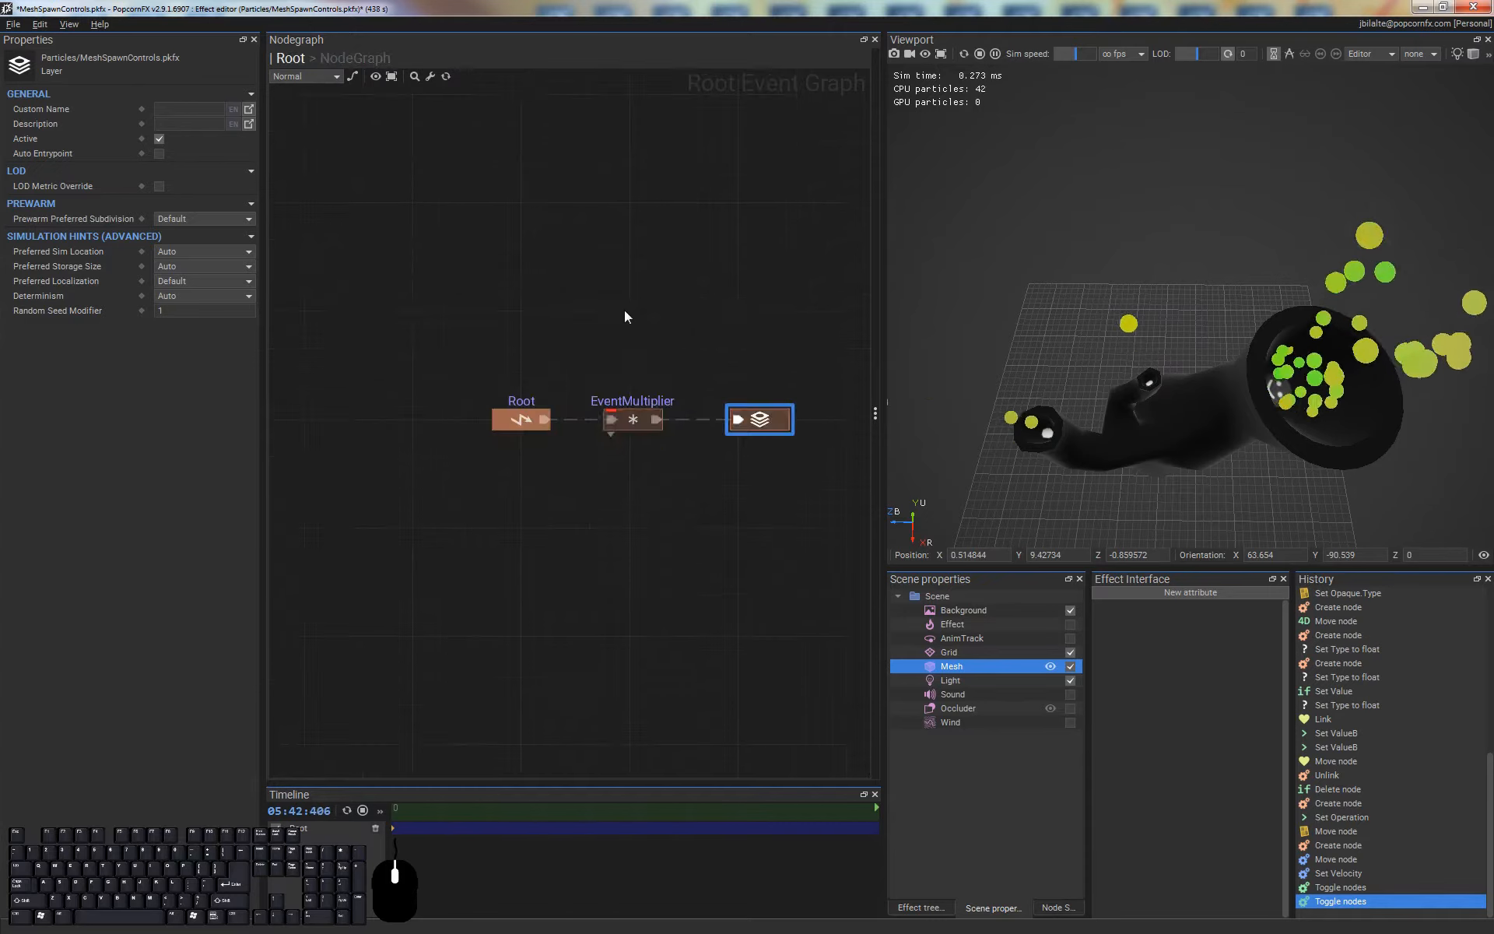
click(634, 424)
click(161, 312)
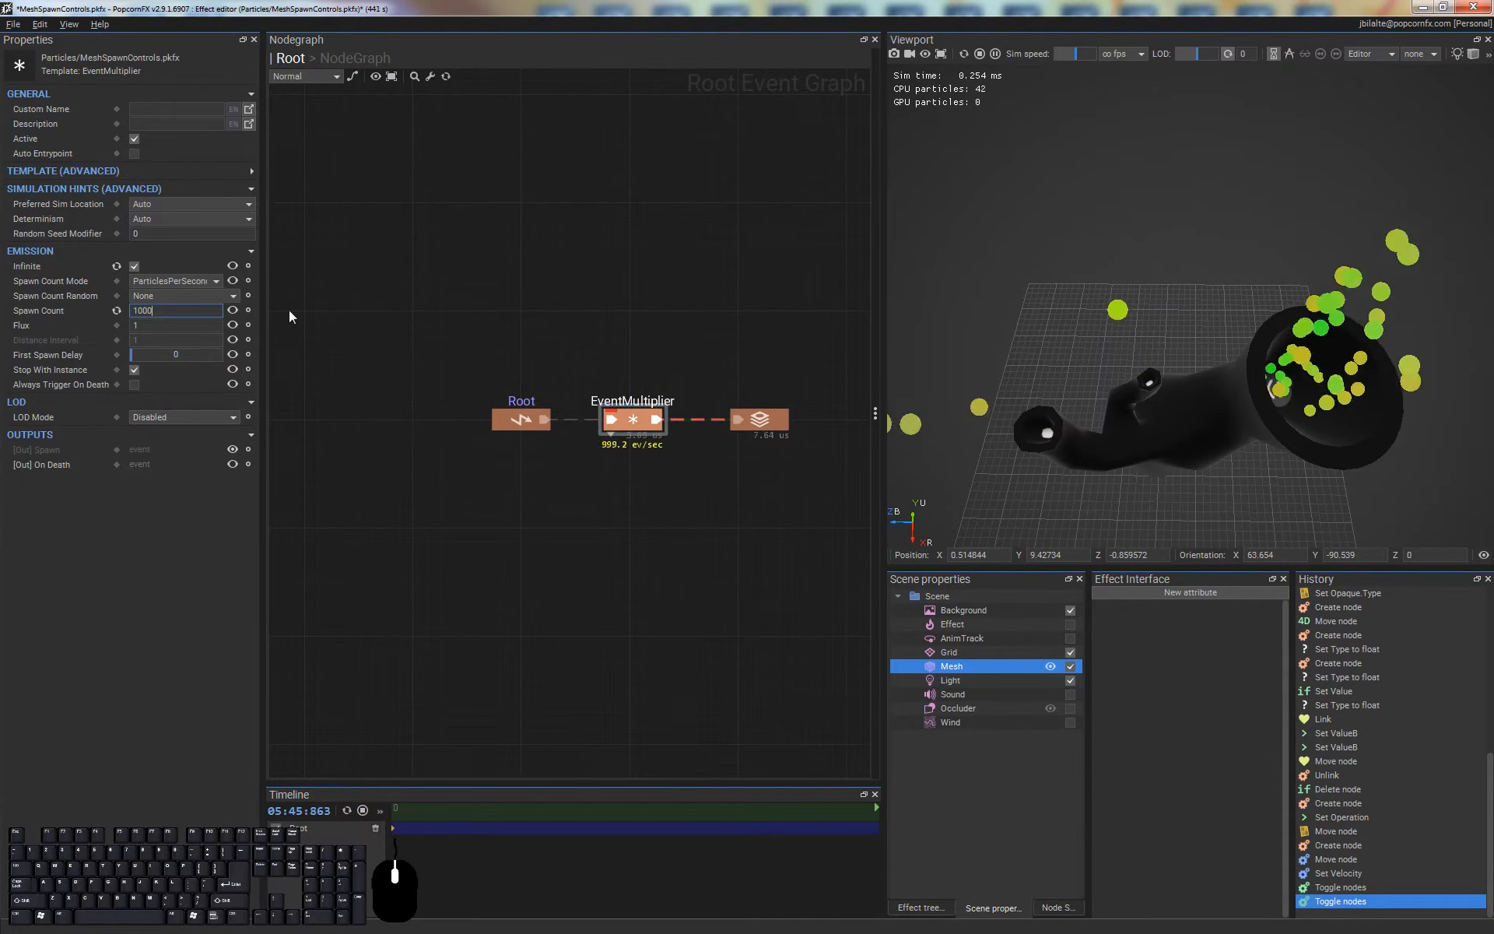
text(0)
key(Return)
Examine the denser particle streams rising from the mesh's branch openings, from the side and from above
alt+drag(1130, 350, 1181, 283)
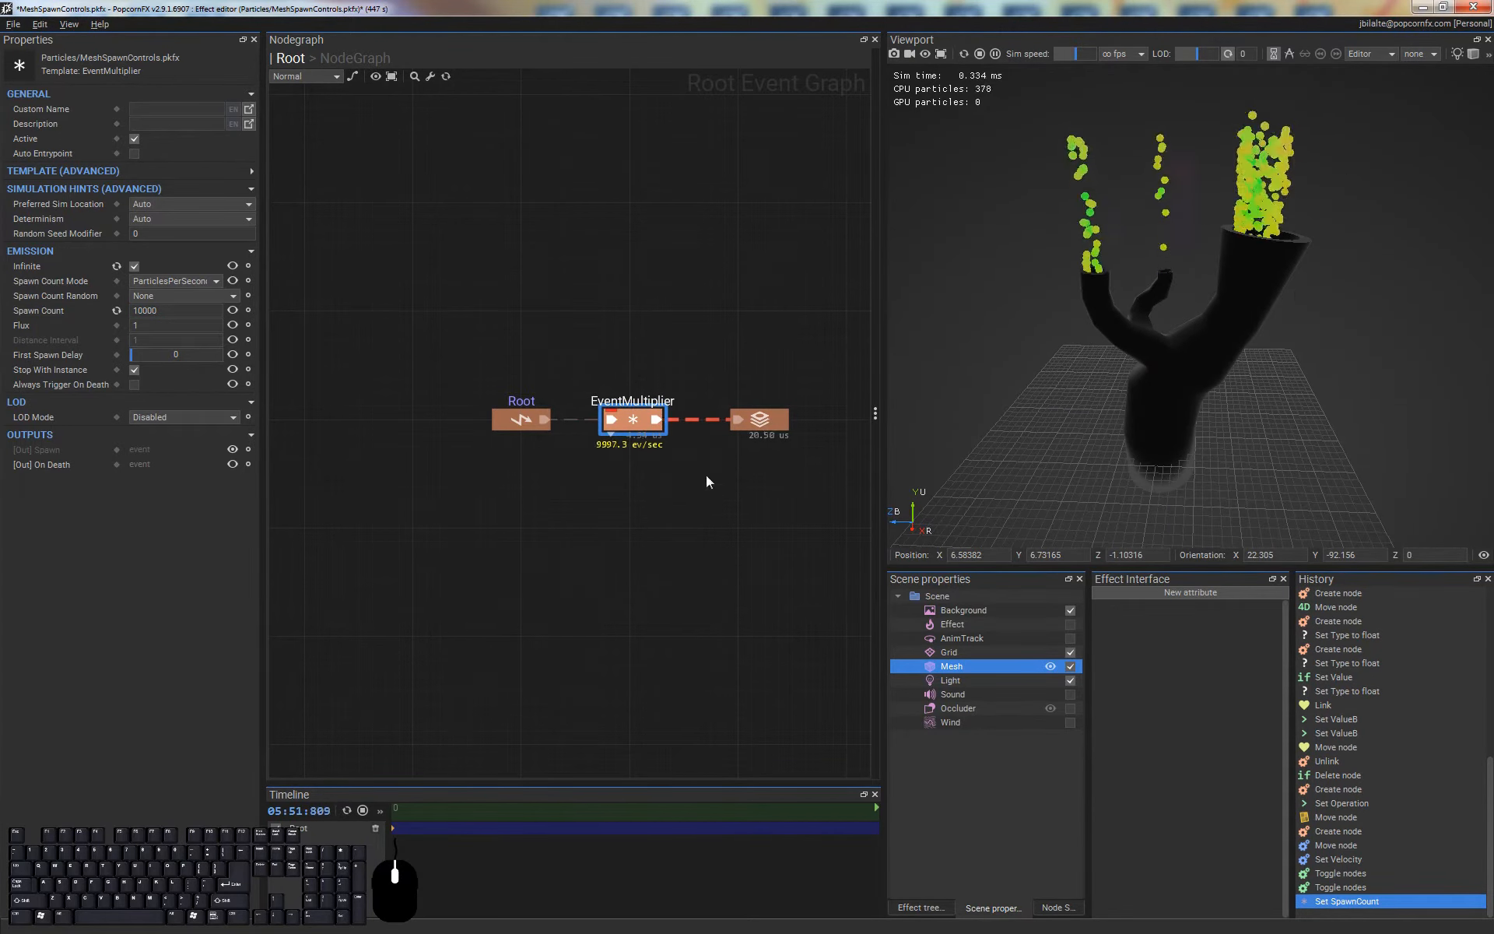
middle_drag(1182, 284, 1189, 353)
scroll(1192, 302, up, 1)
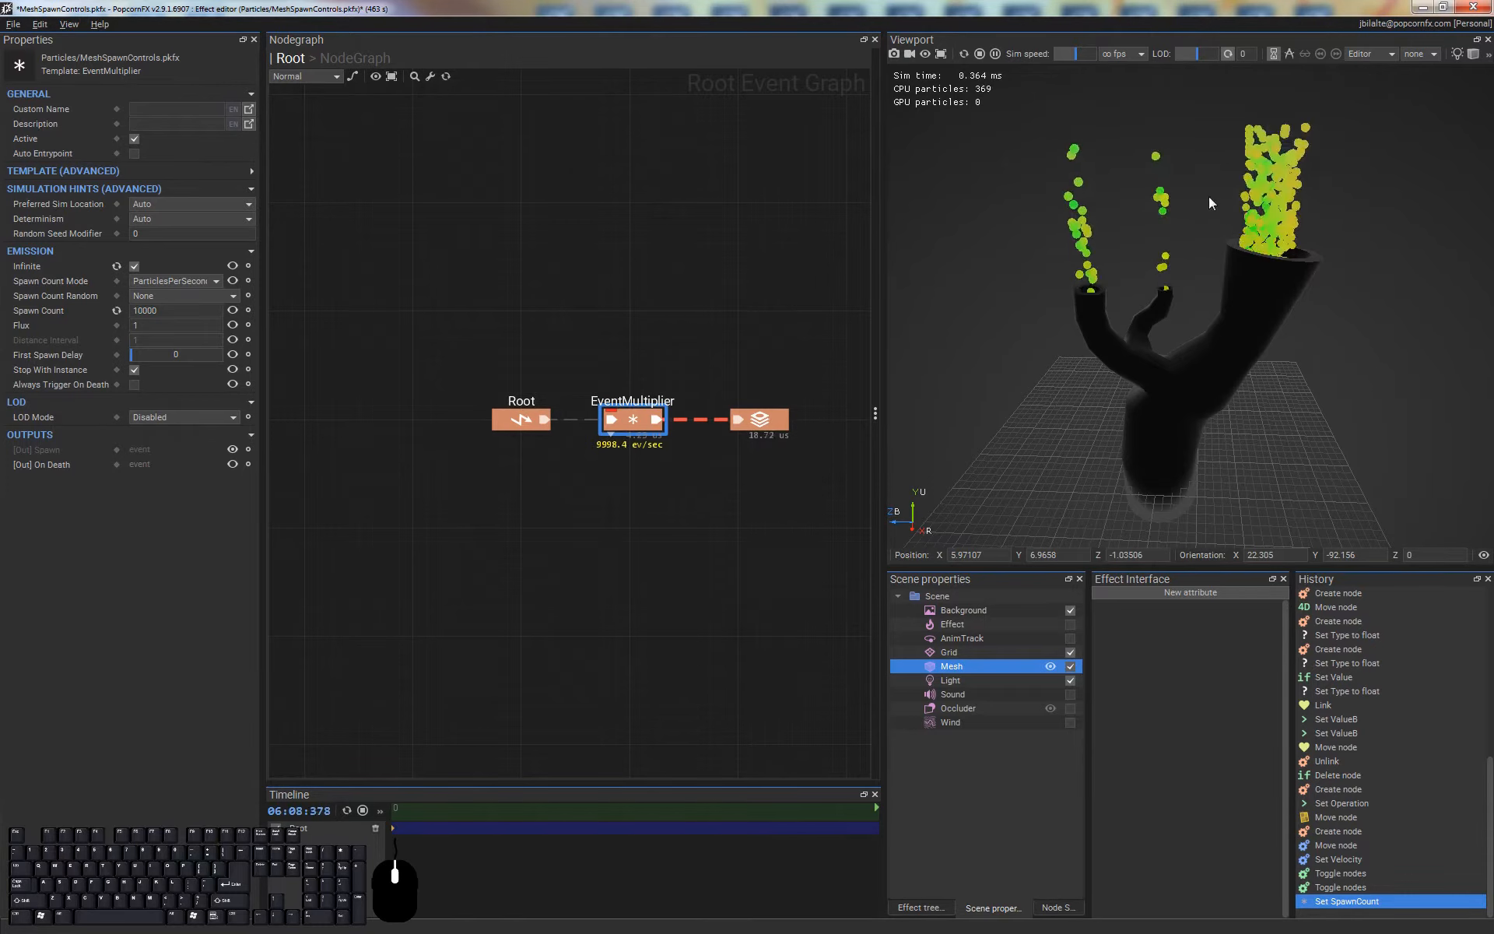
drag(1170, 313, 1317, 467)
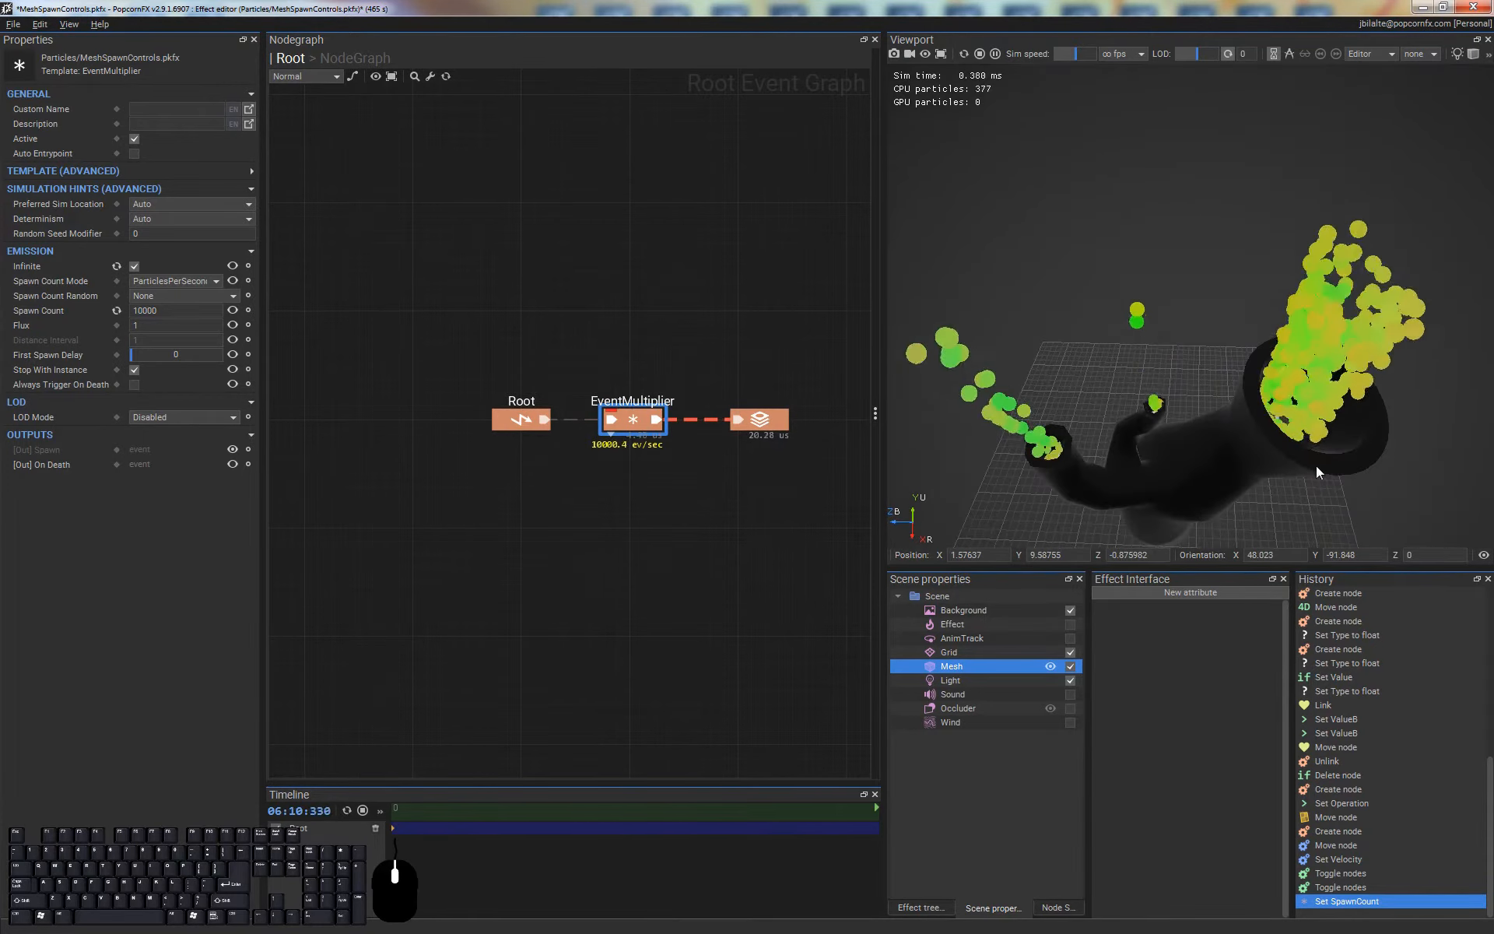
middle_drag(1308, 446, 1109, 377)
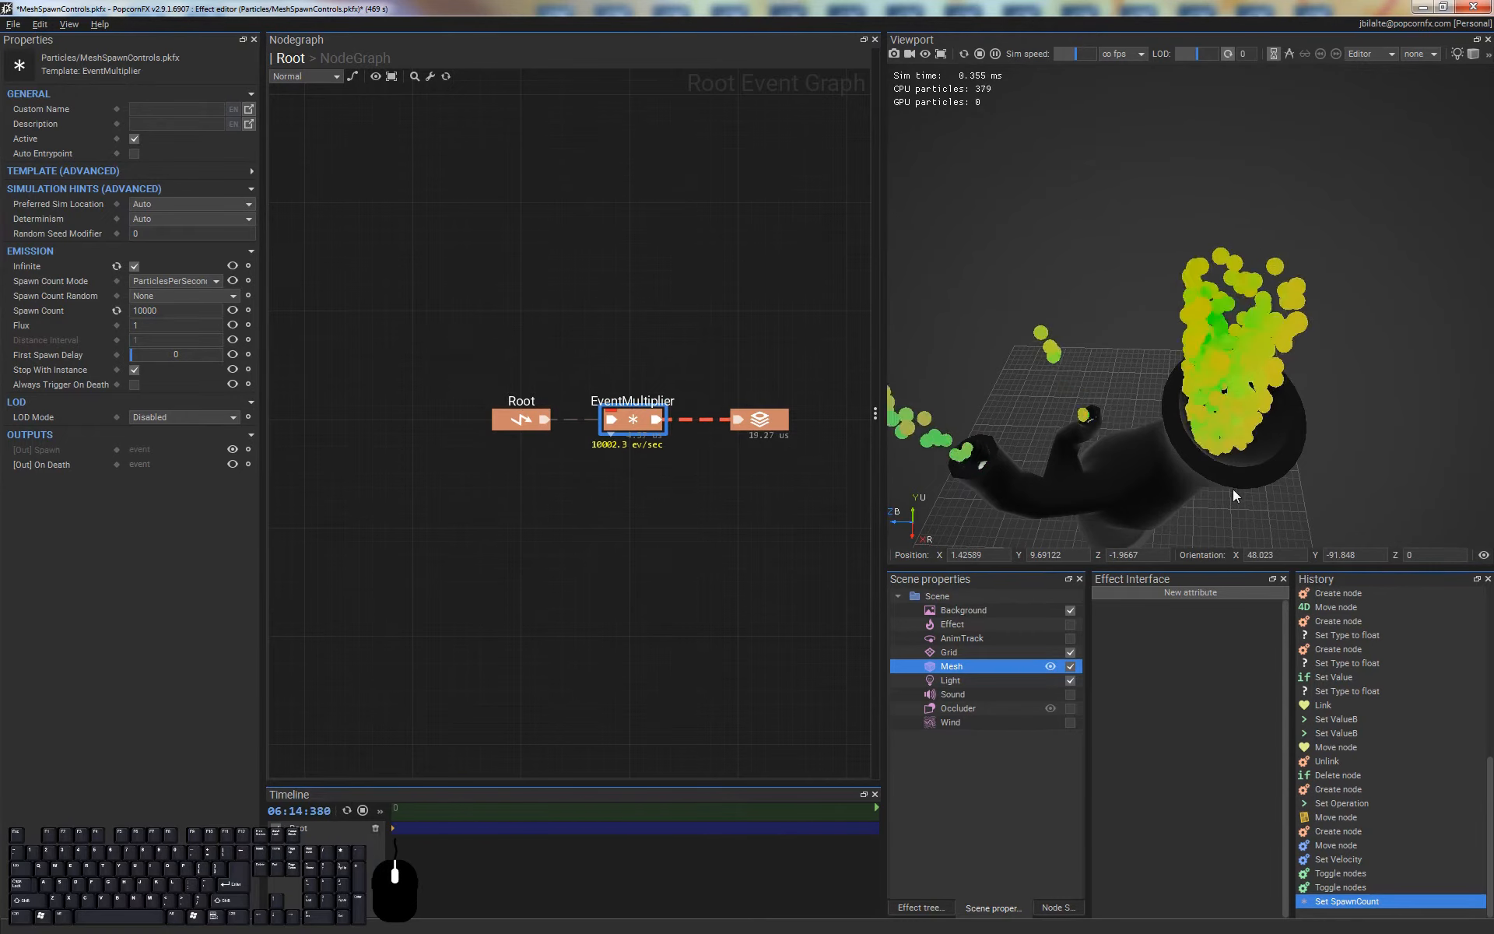
middle_drag(1192, 478, 1239, 481)
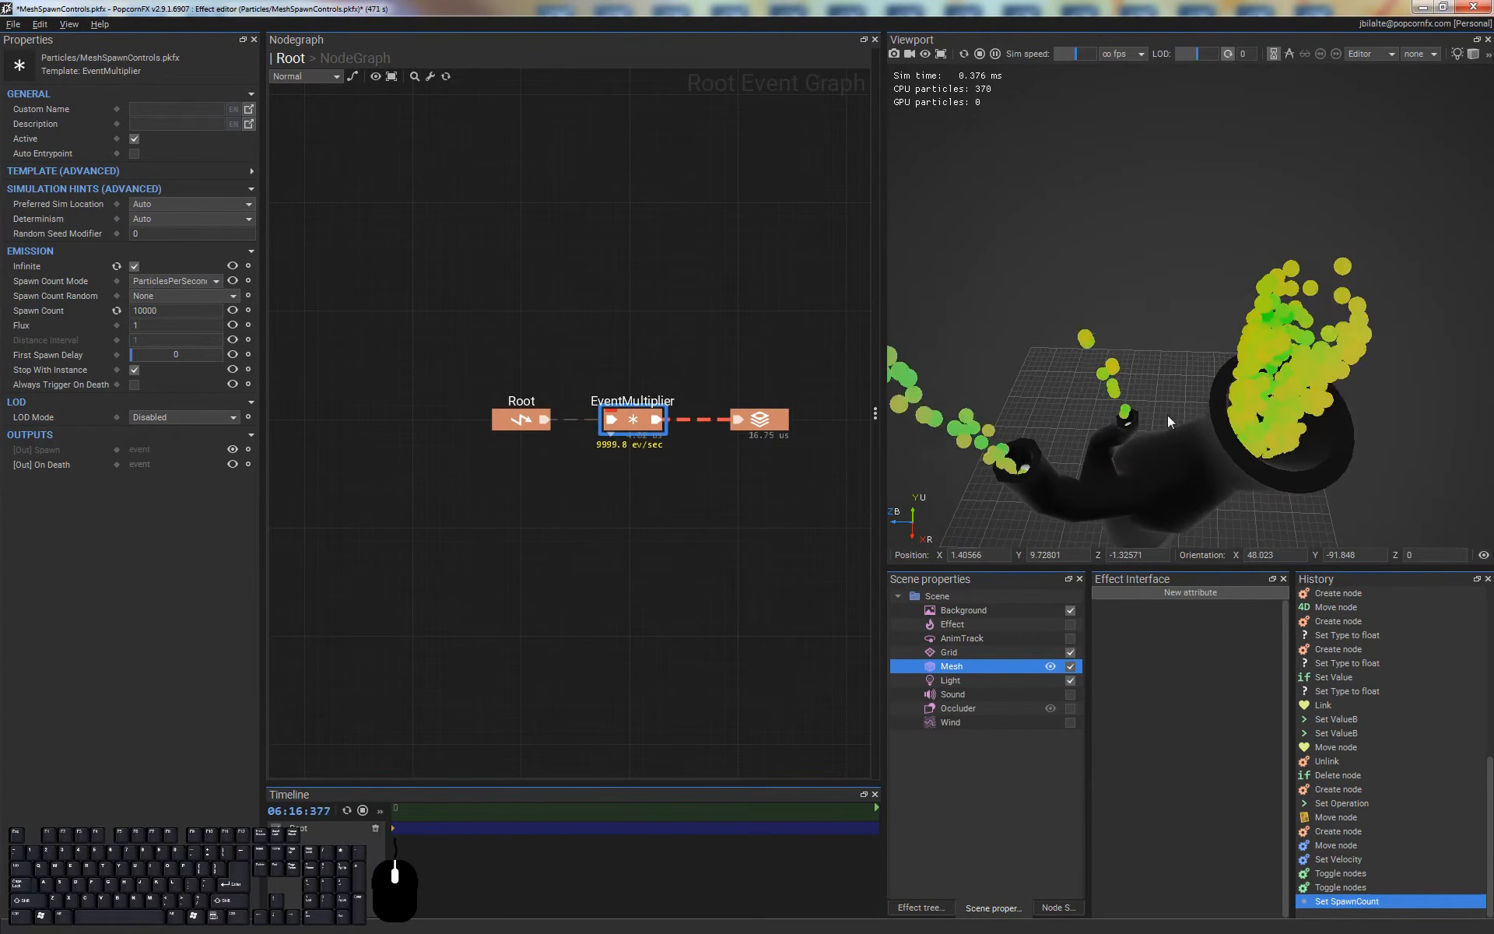
Delete the 4D, less-than comparison and self.kill nodes from the layer's simulation graph
double_click(761, 424)
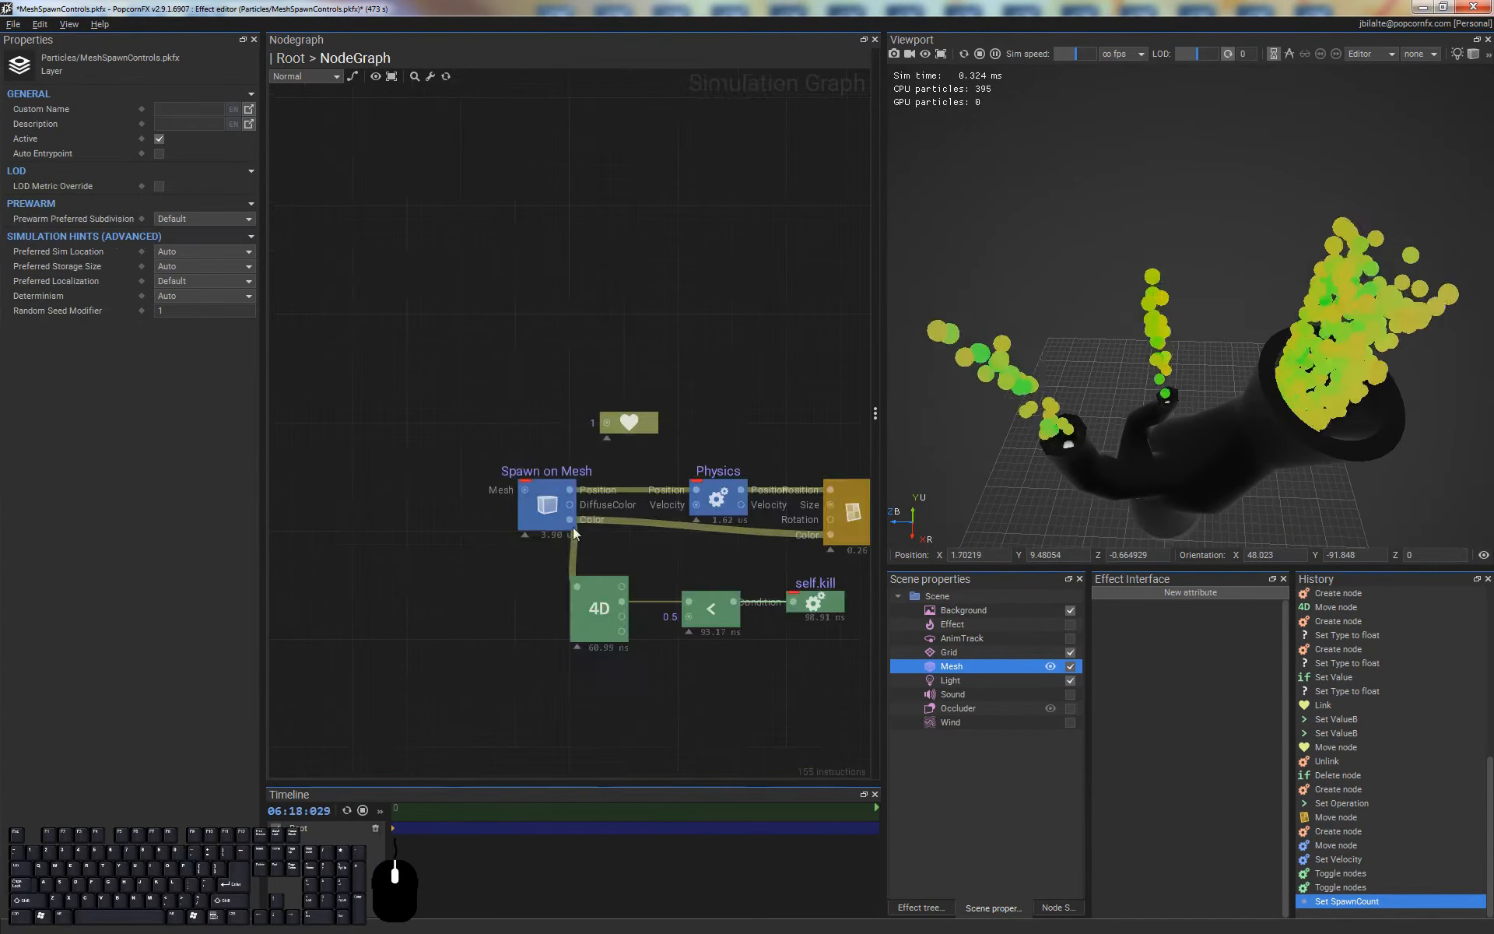
middle_drag(763, 642, 643, 577)
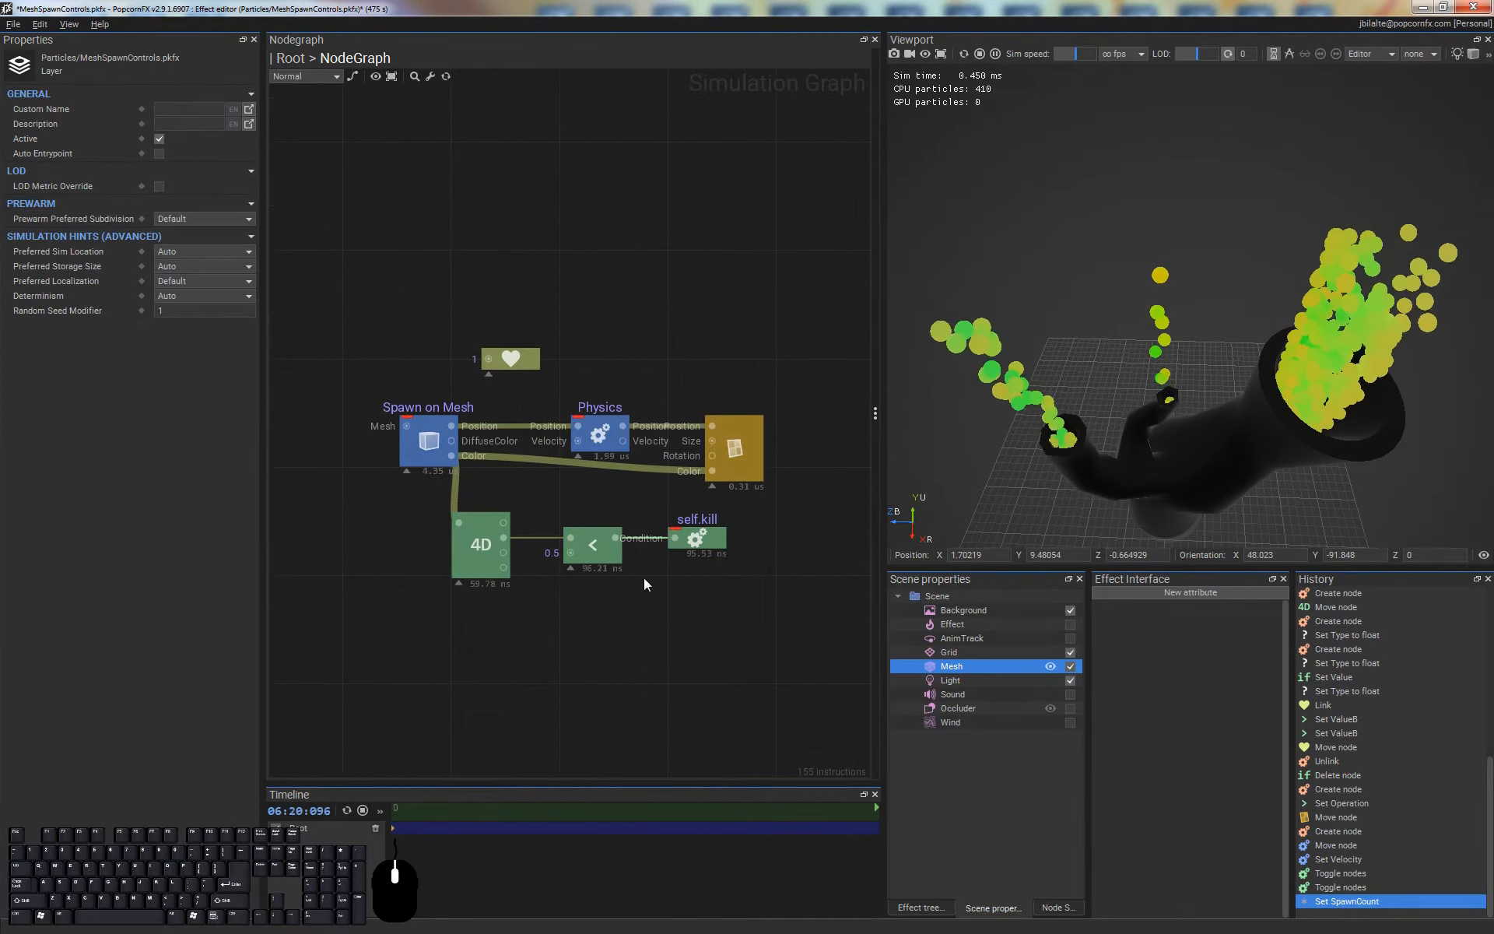
alt+drag(1172, 393, 1183, 273)
scroll(1184, 277, down, 3)
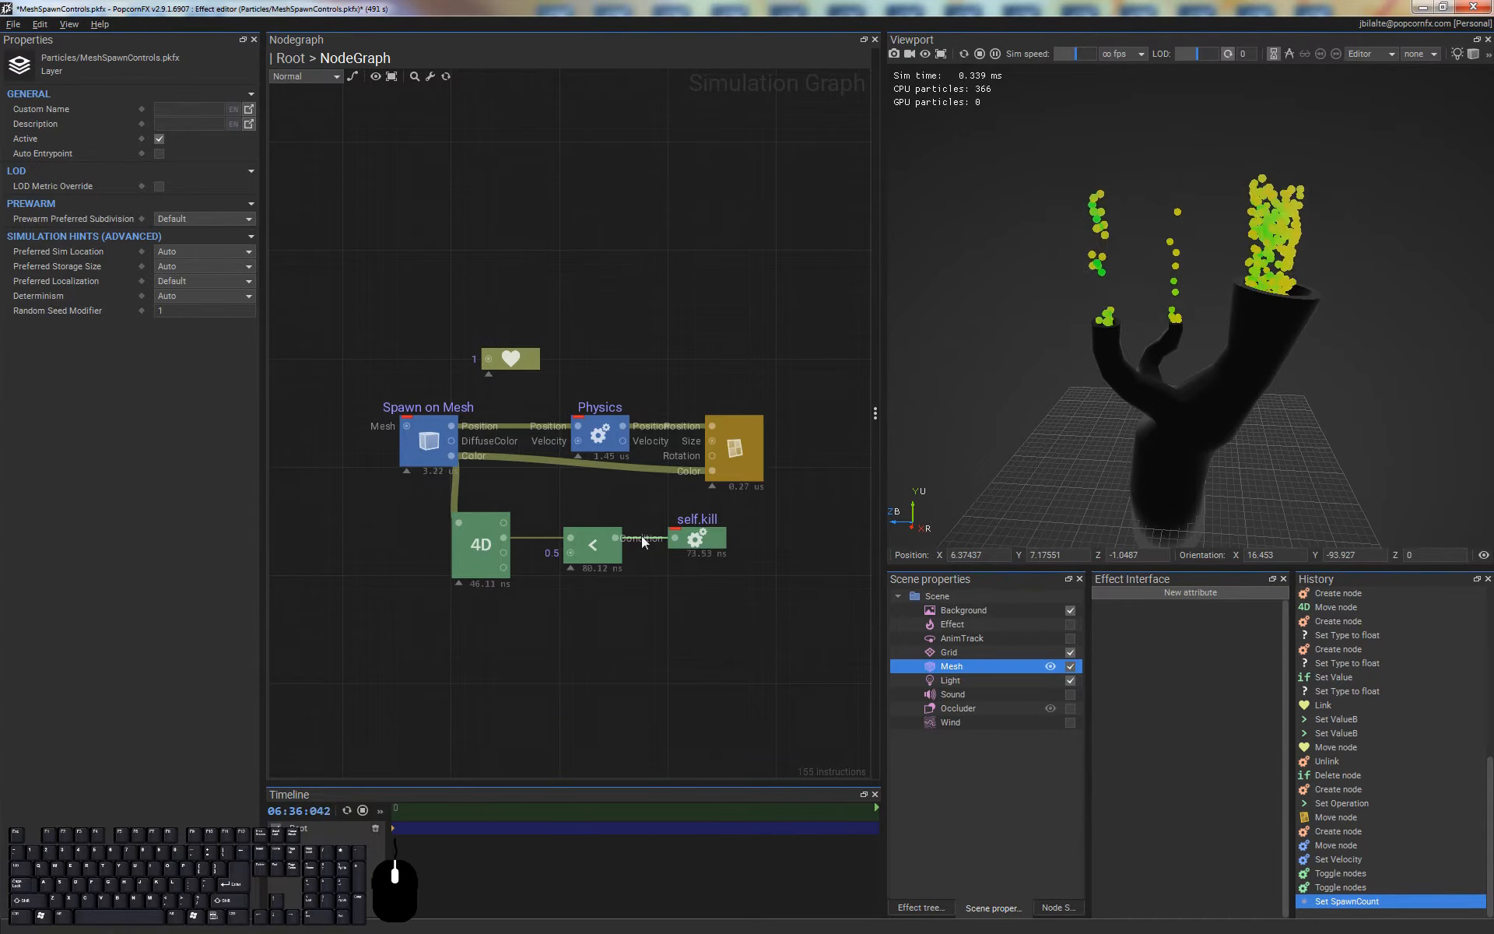
click(739, 318)
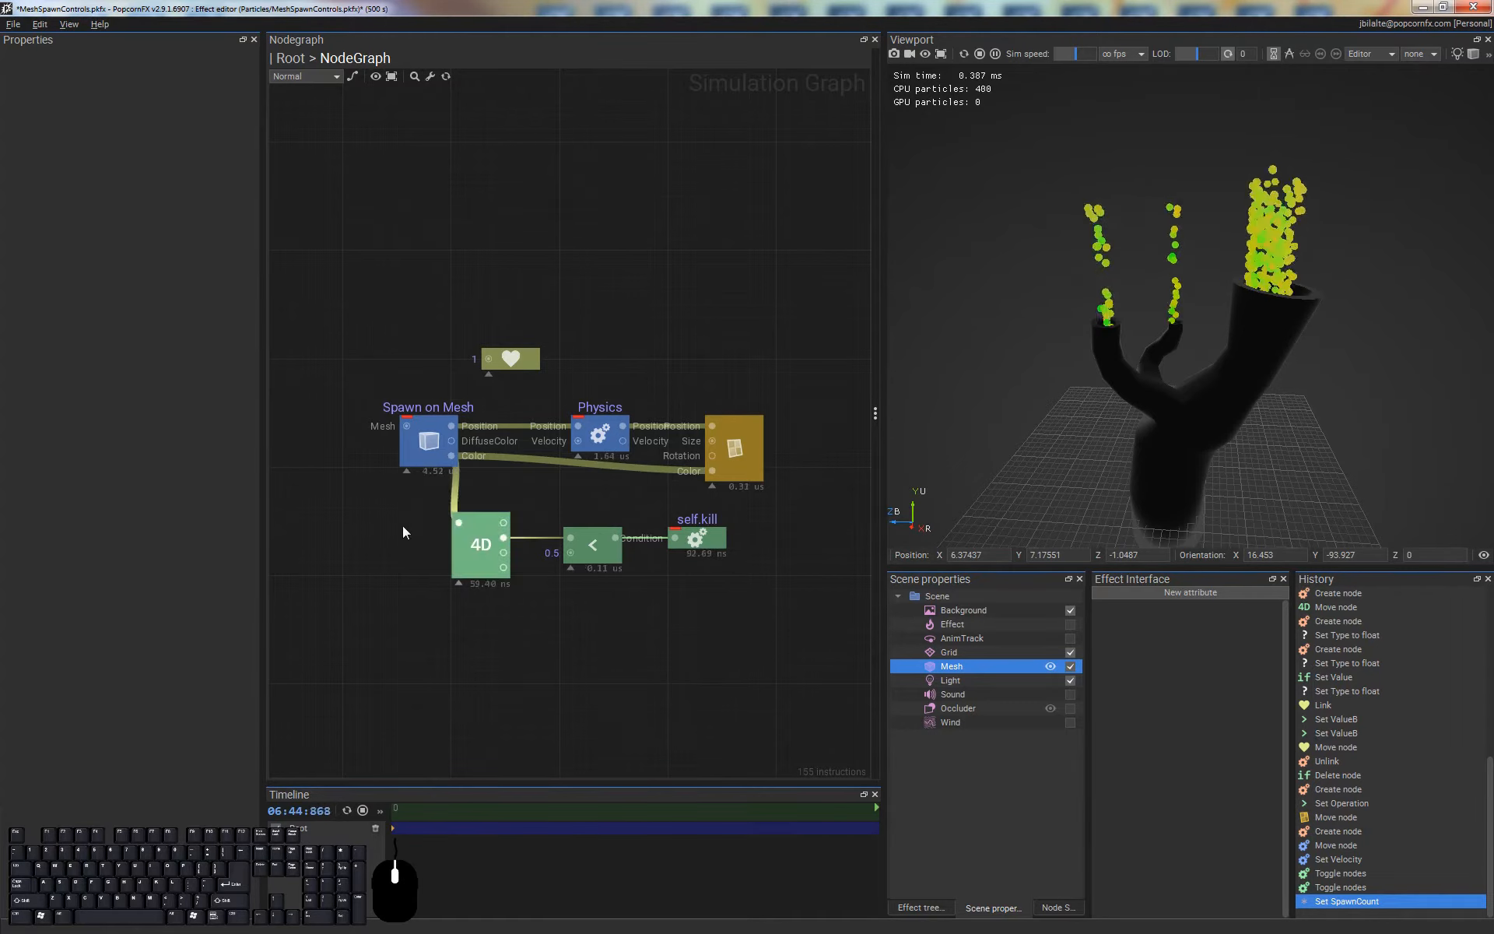
drag(383, 499, 747, 601)
key(Delete)
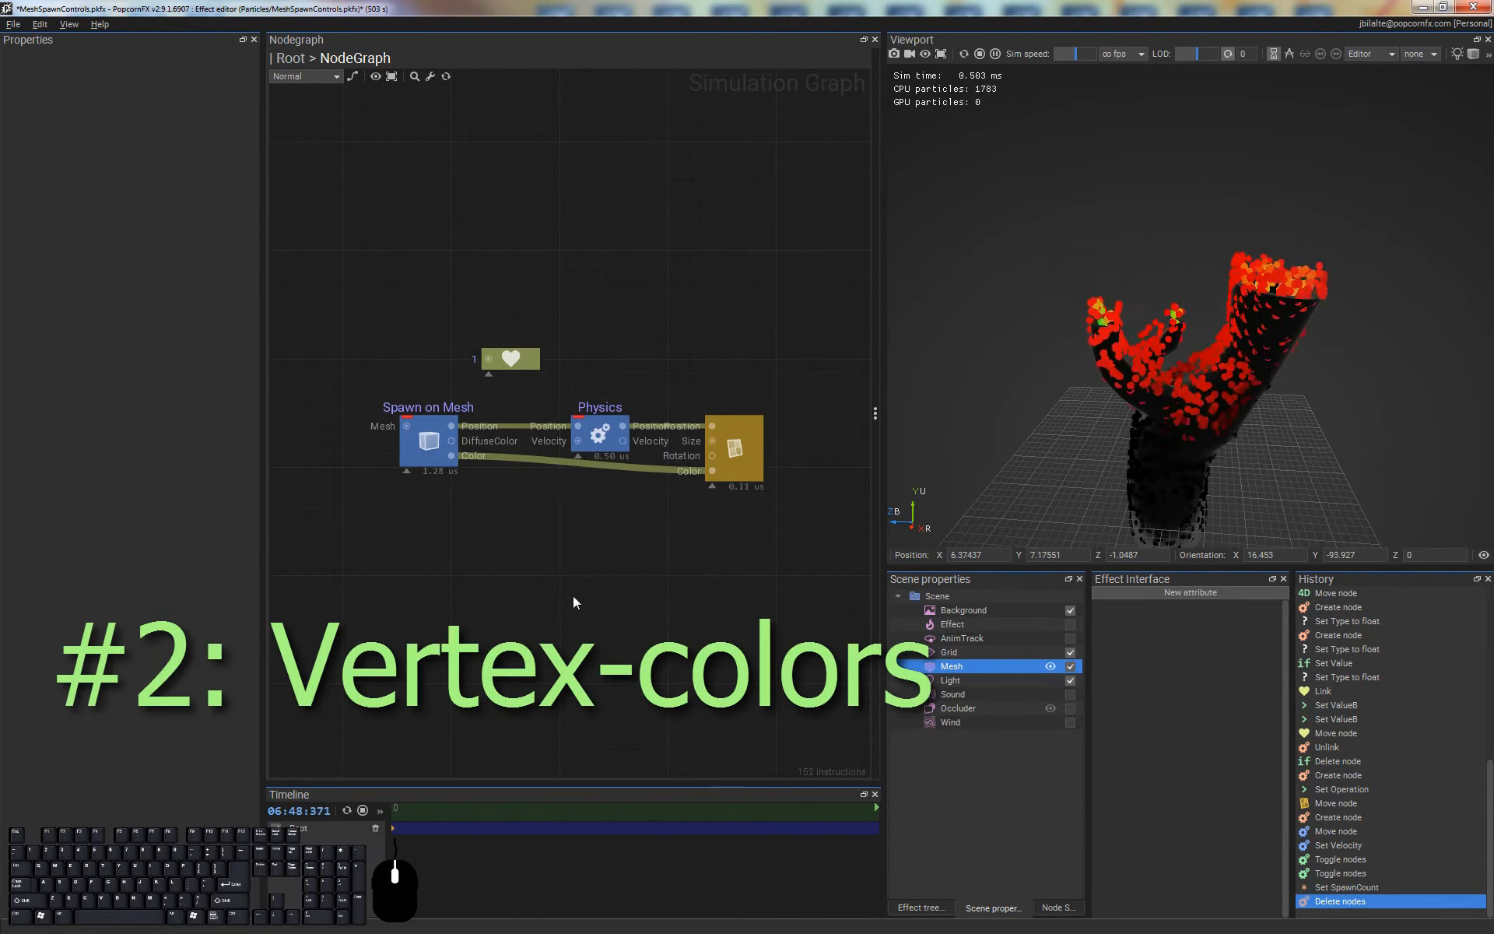
Return to the Root event graph and set the EventMultiplier's Spawn Count to 1000
double_click(669, 259)
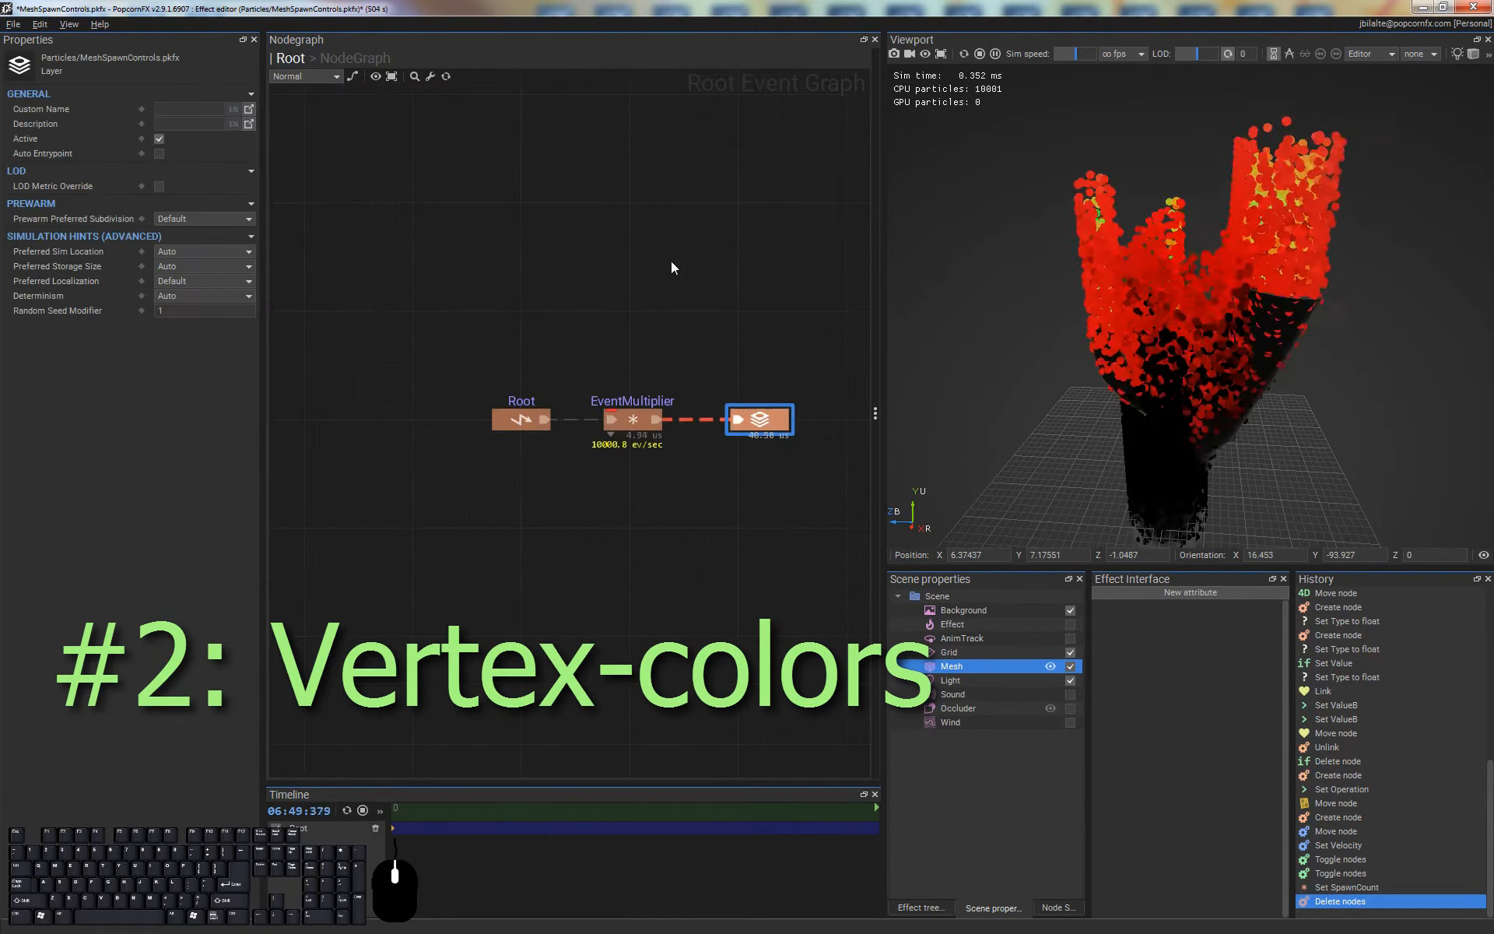
click(630, 424)
key(BackSpace)
key(Return)
Create a Shape node feeding the Mesh input of Spawn on Mesh in the layer's graph, and set its Shape Type to MESH
click(759, 424)
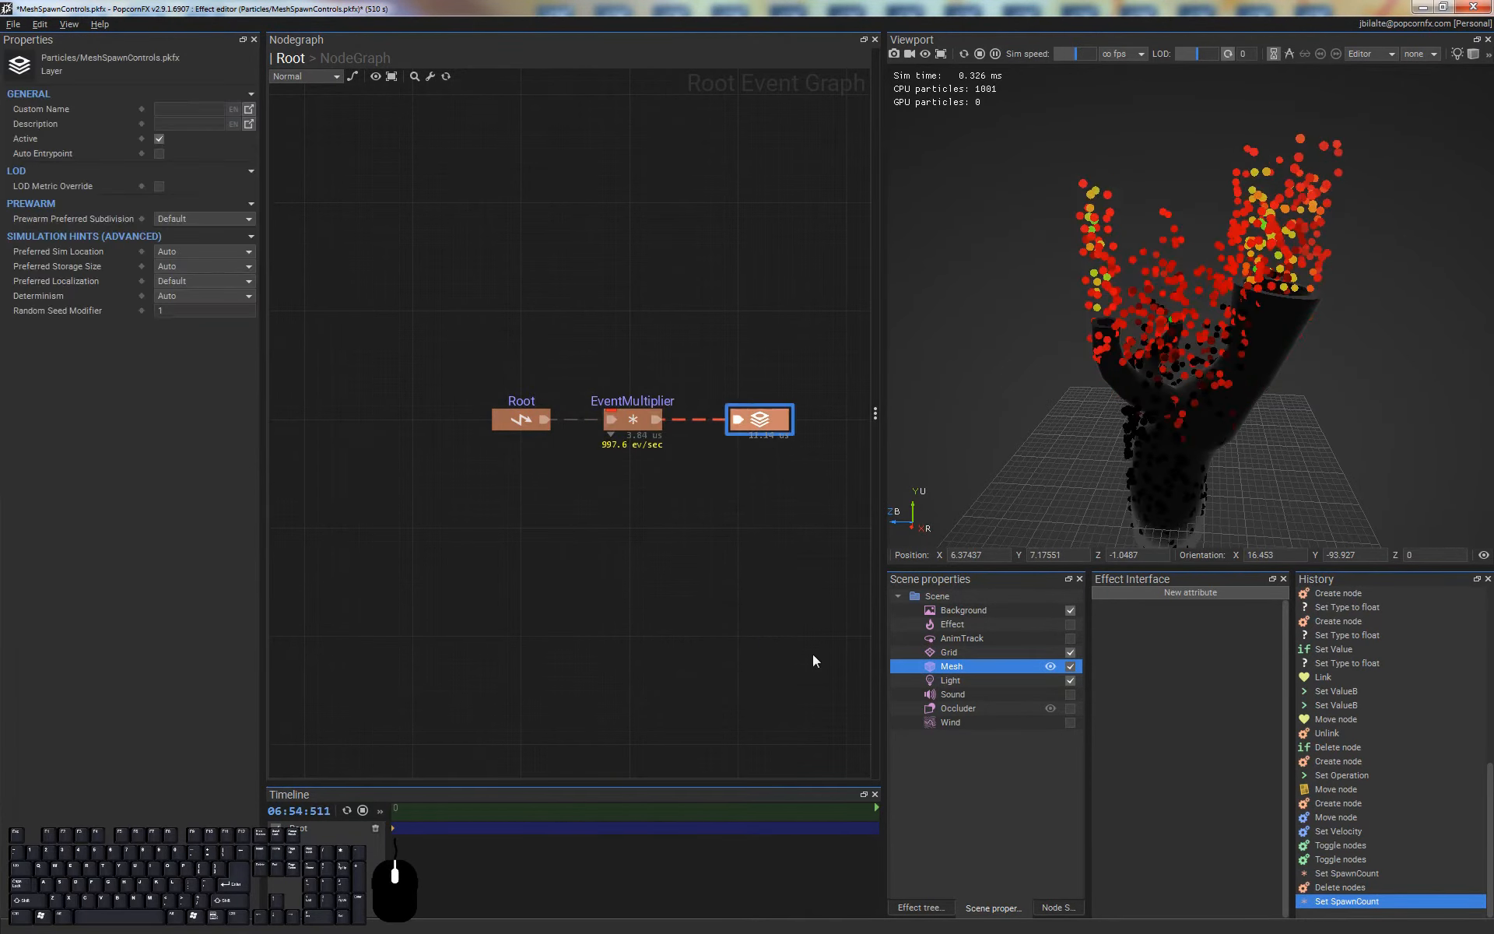
middle_drag(622, 550, 515, 475)
click(448, 475)
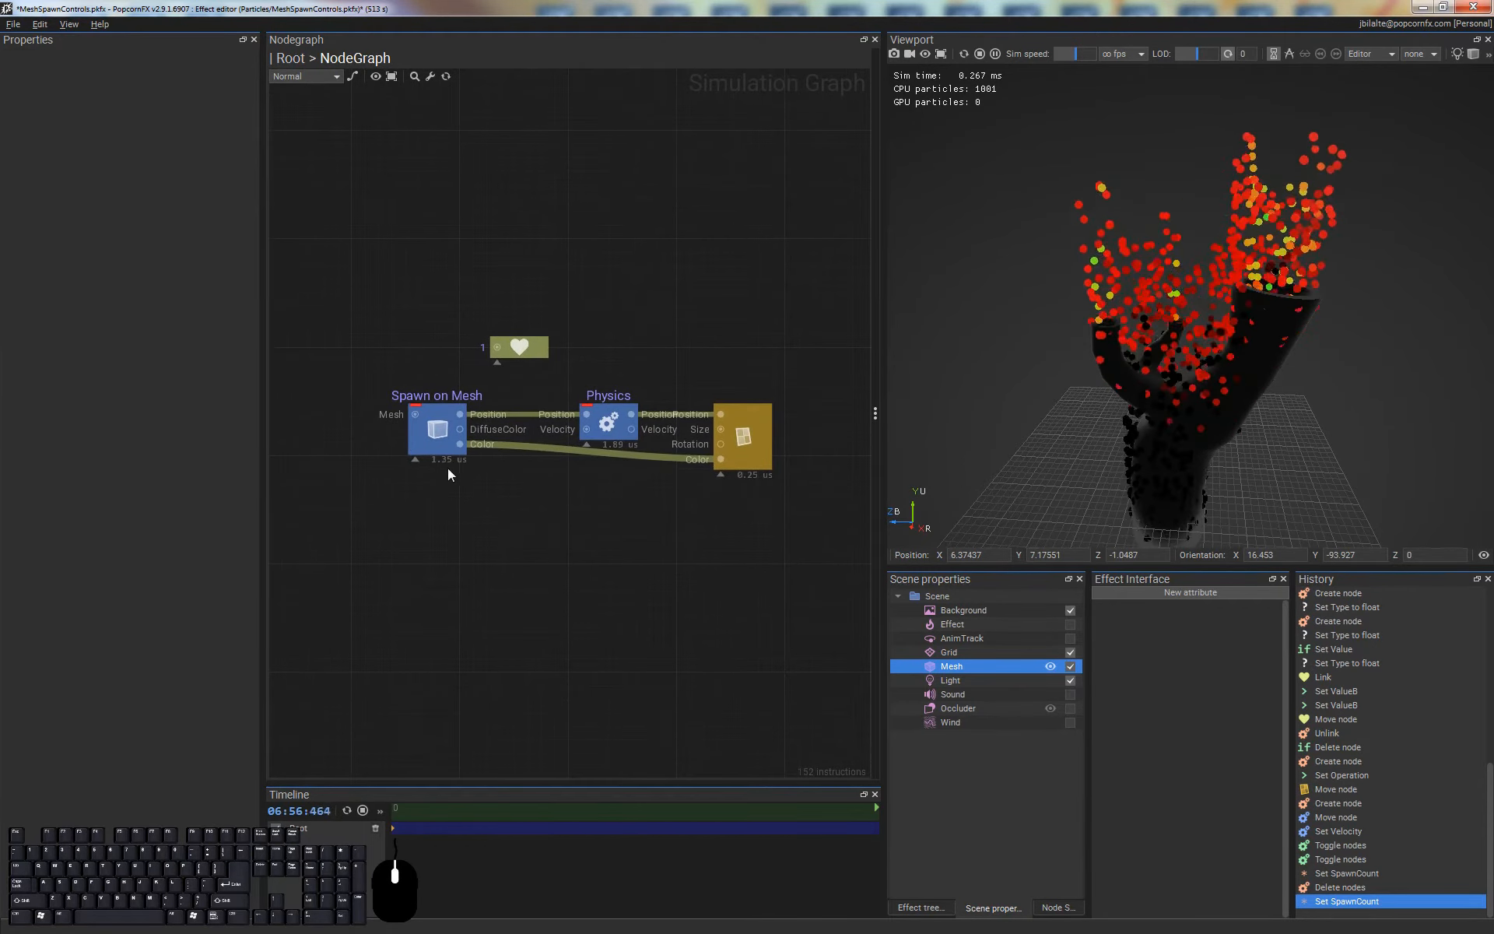
click(433, 424)
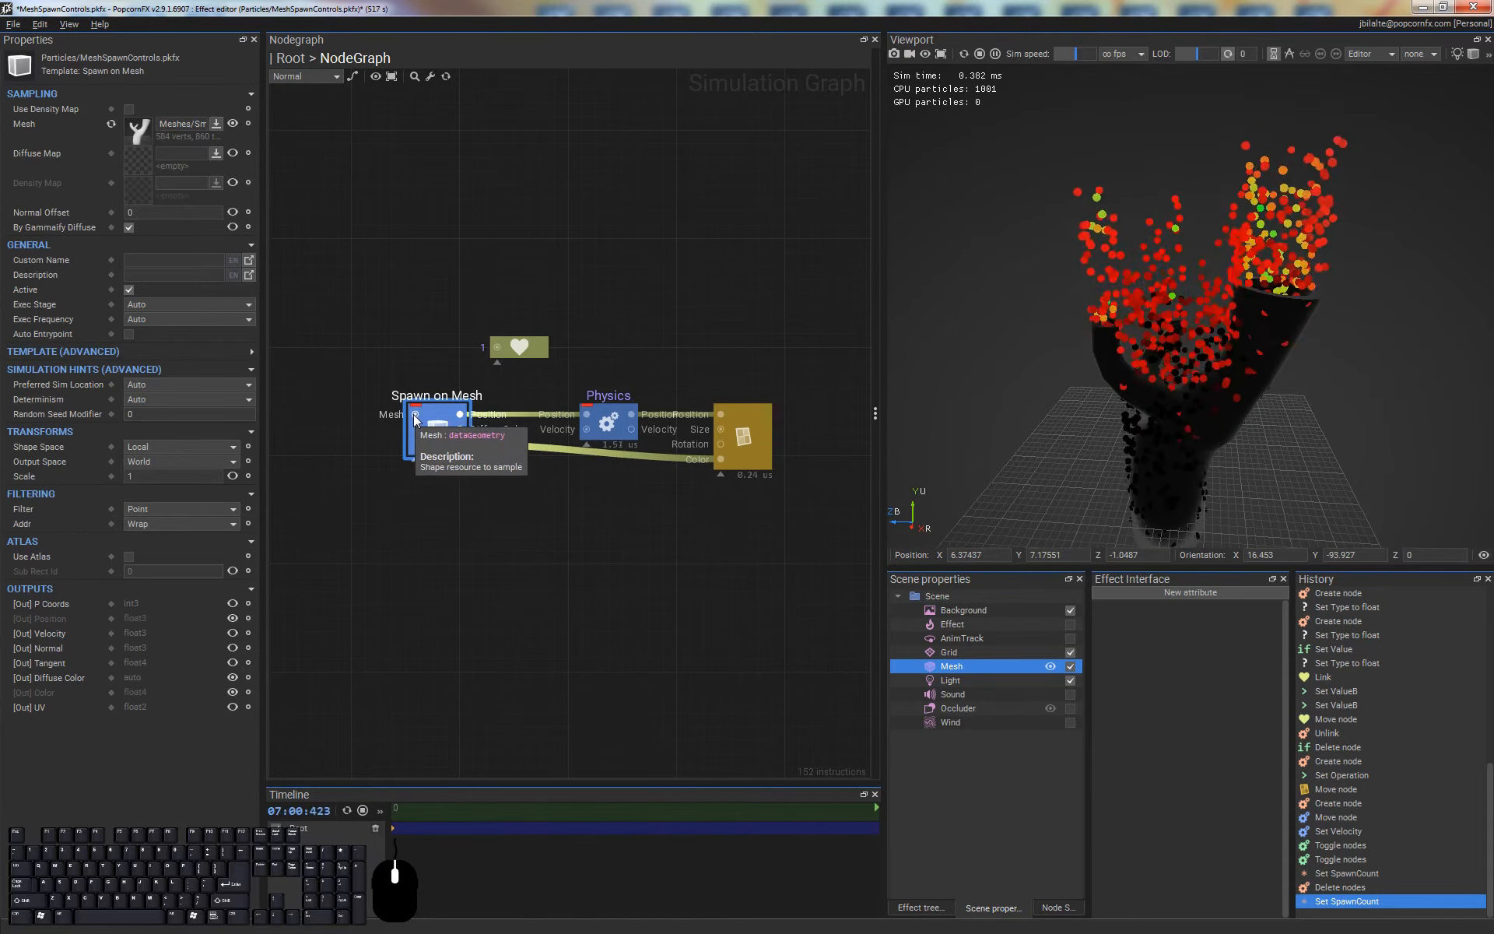
middle_drag(400, 514, 473, 516)
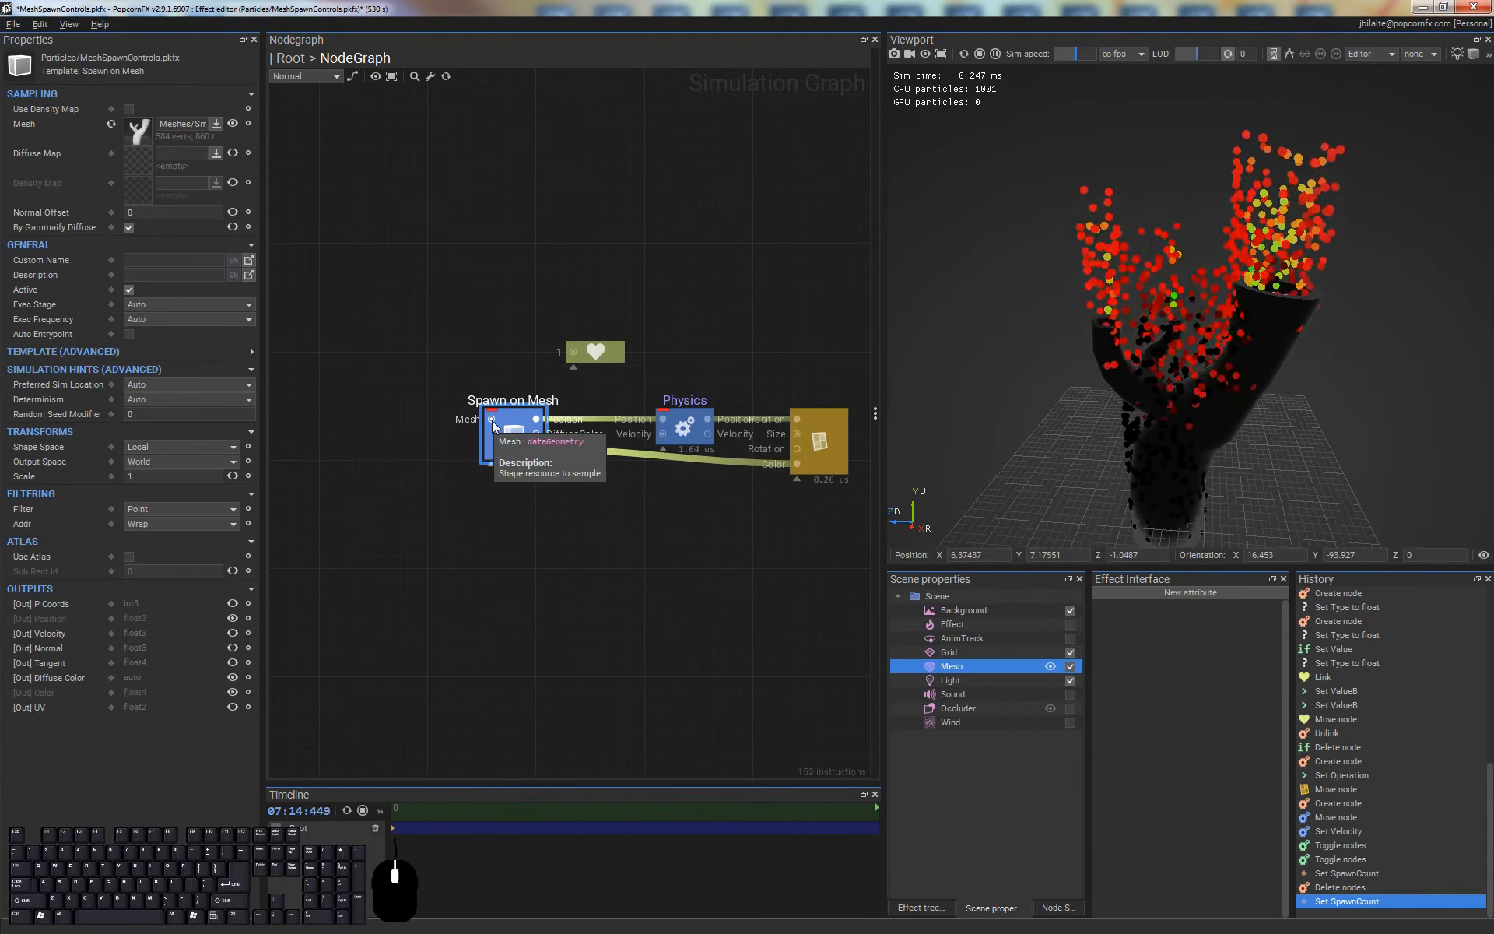
drag(492, 420, 433, 422)
text(sha)
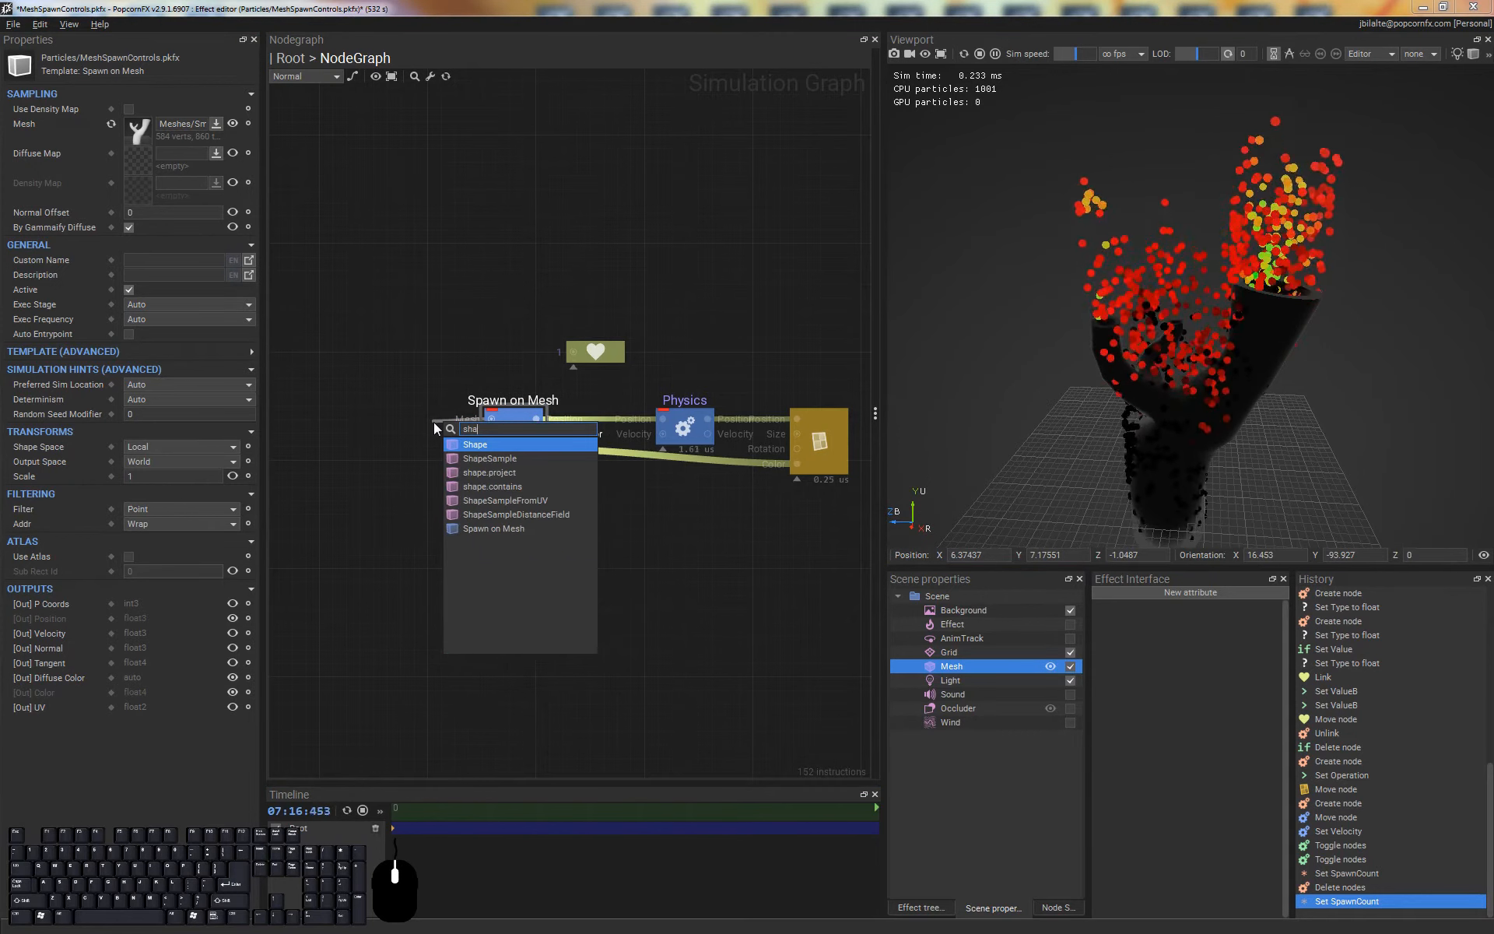
key(Return)
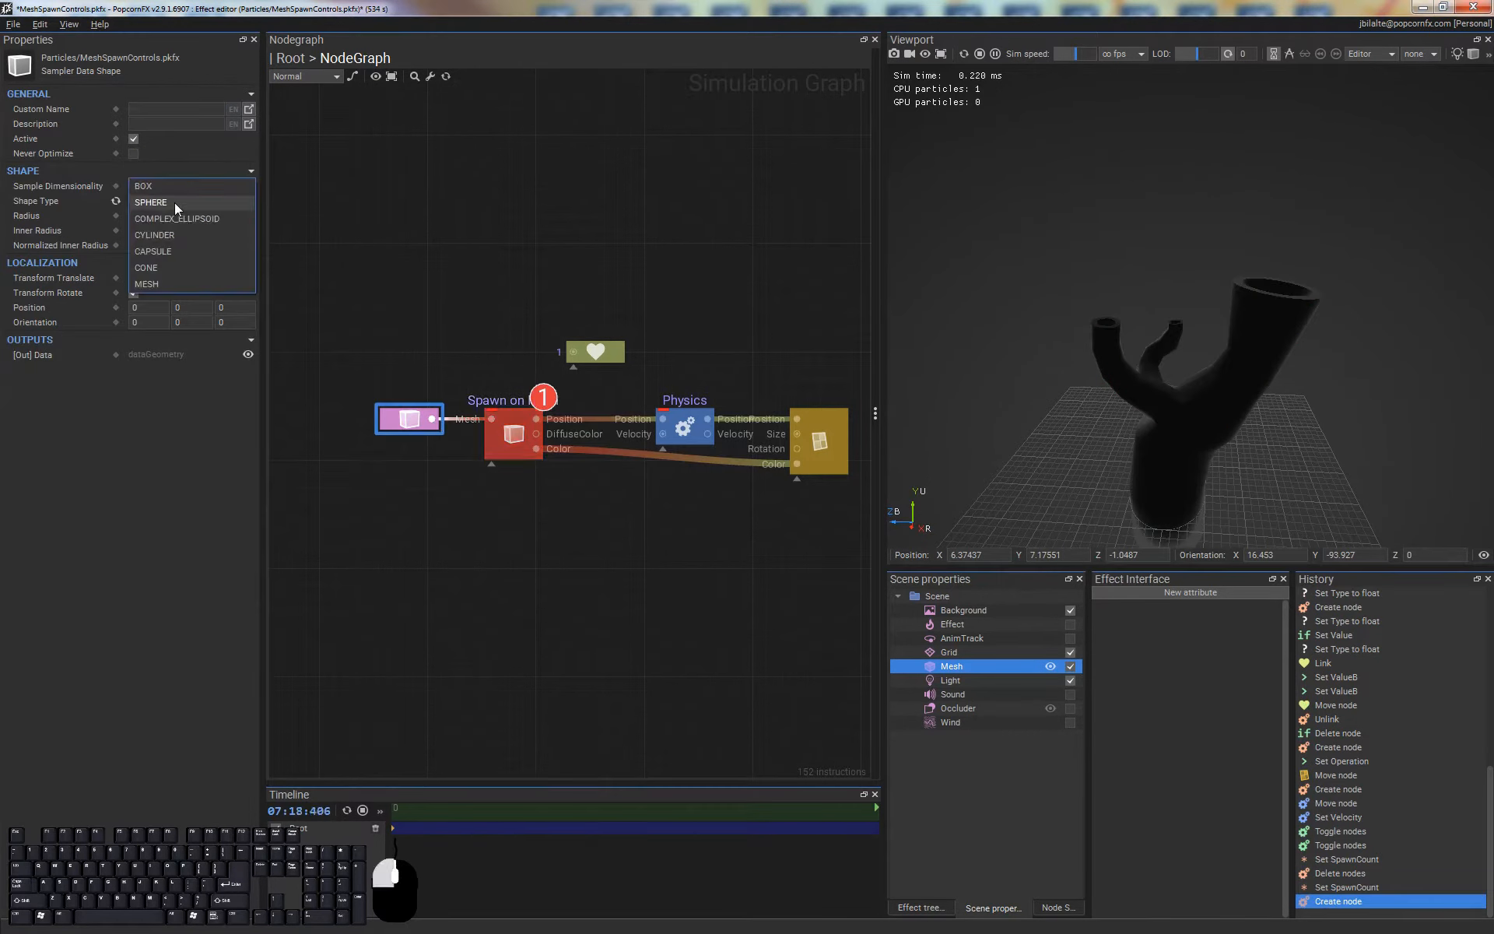
click(198, 282)
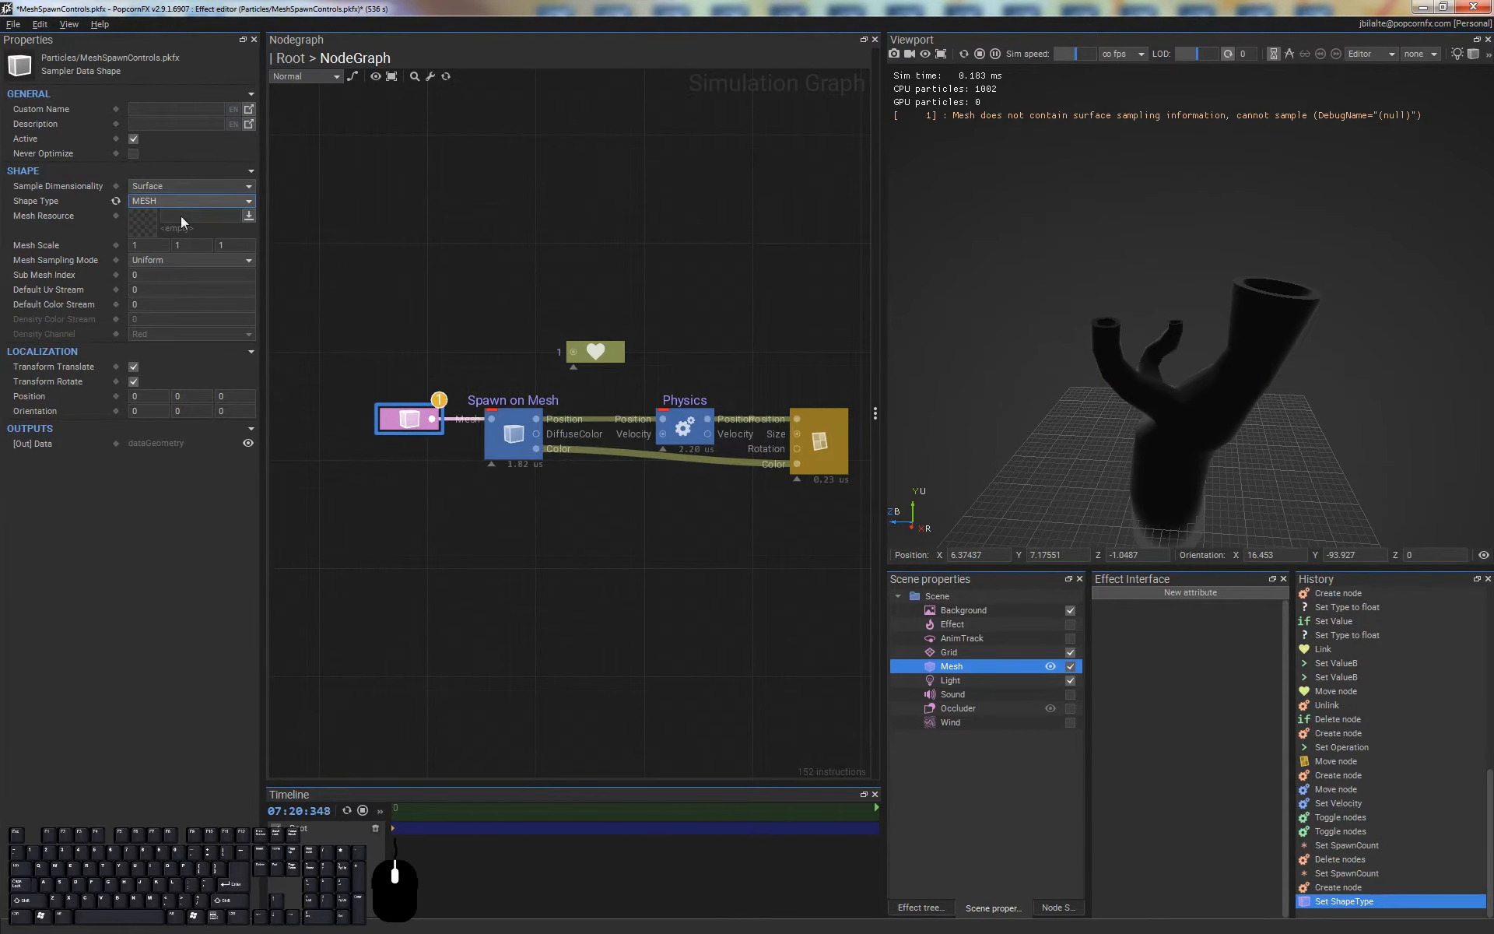
Reset the Mesh property of Spawn on Mesh and assign SmokeColumns.fbx as the Shape node's Mesh Resource
click(484, 404)
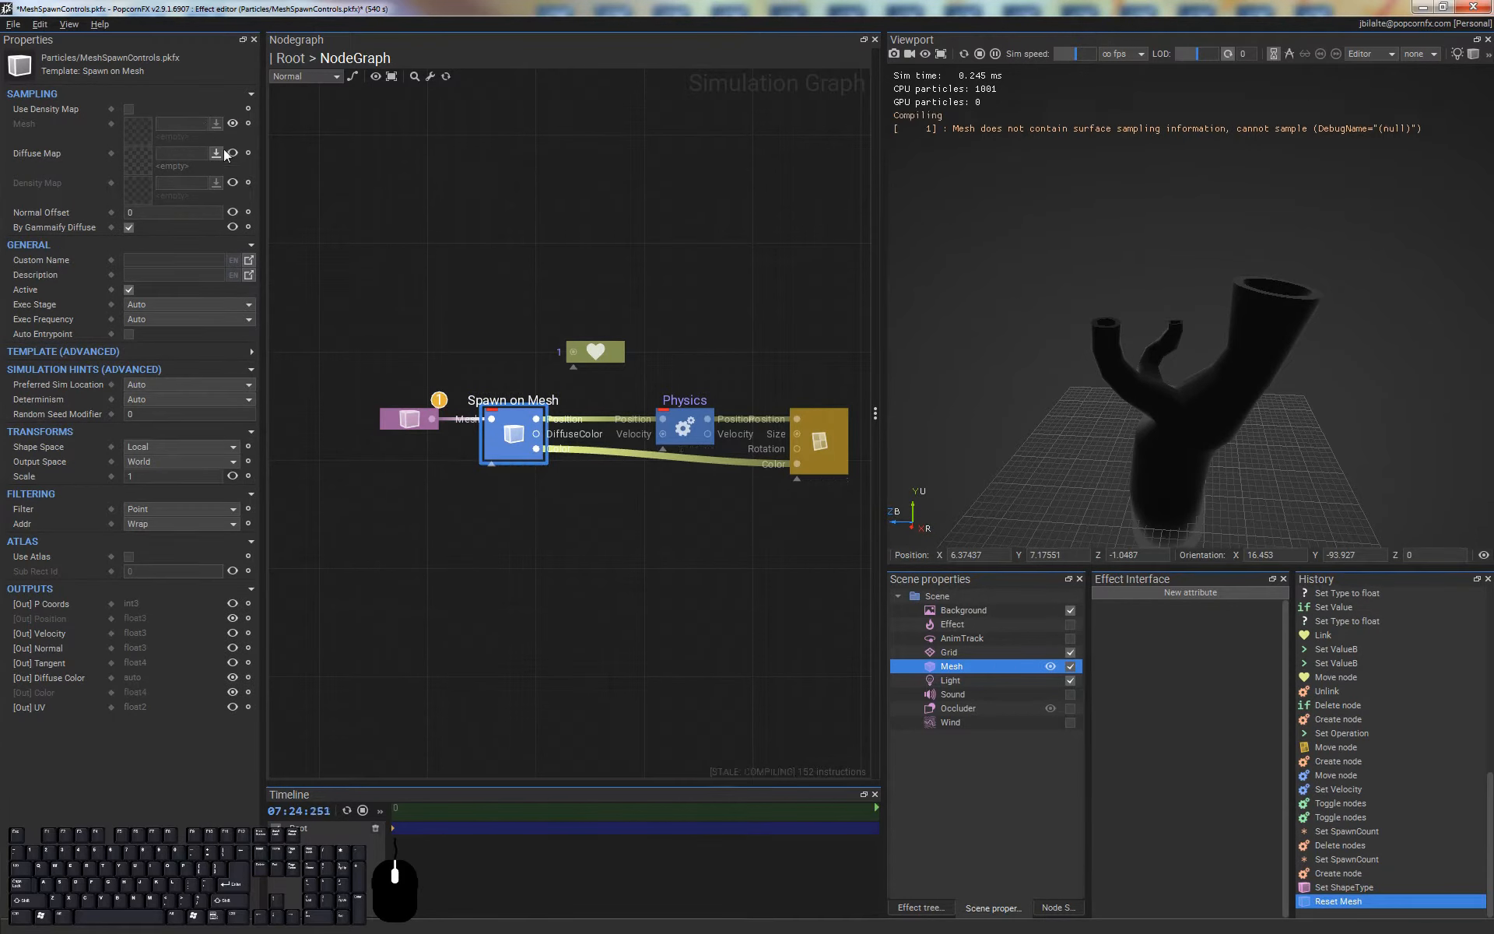
click(408, 418)
double_click(147, 223)
click(327, 249)
click(614, 551)
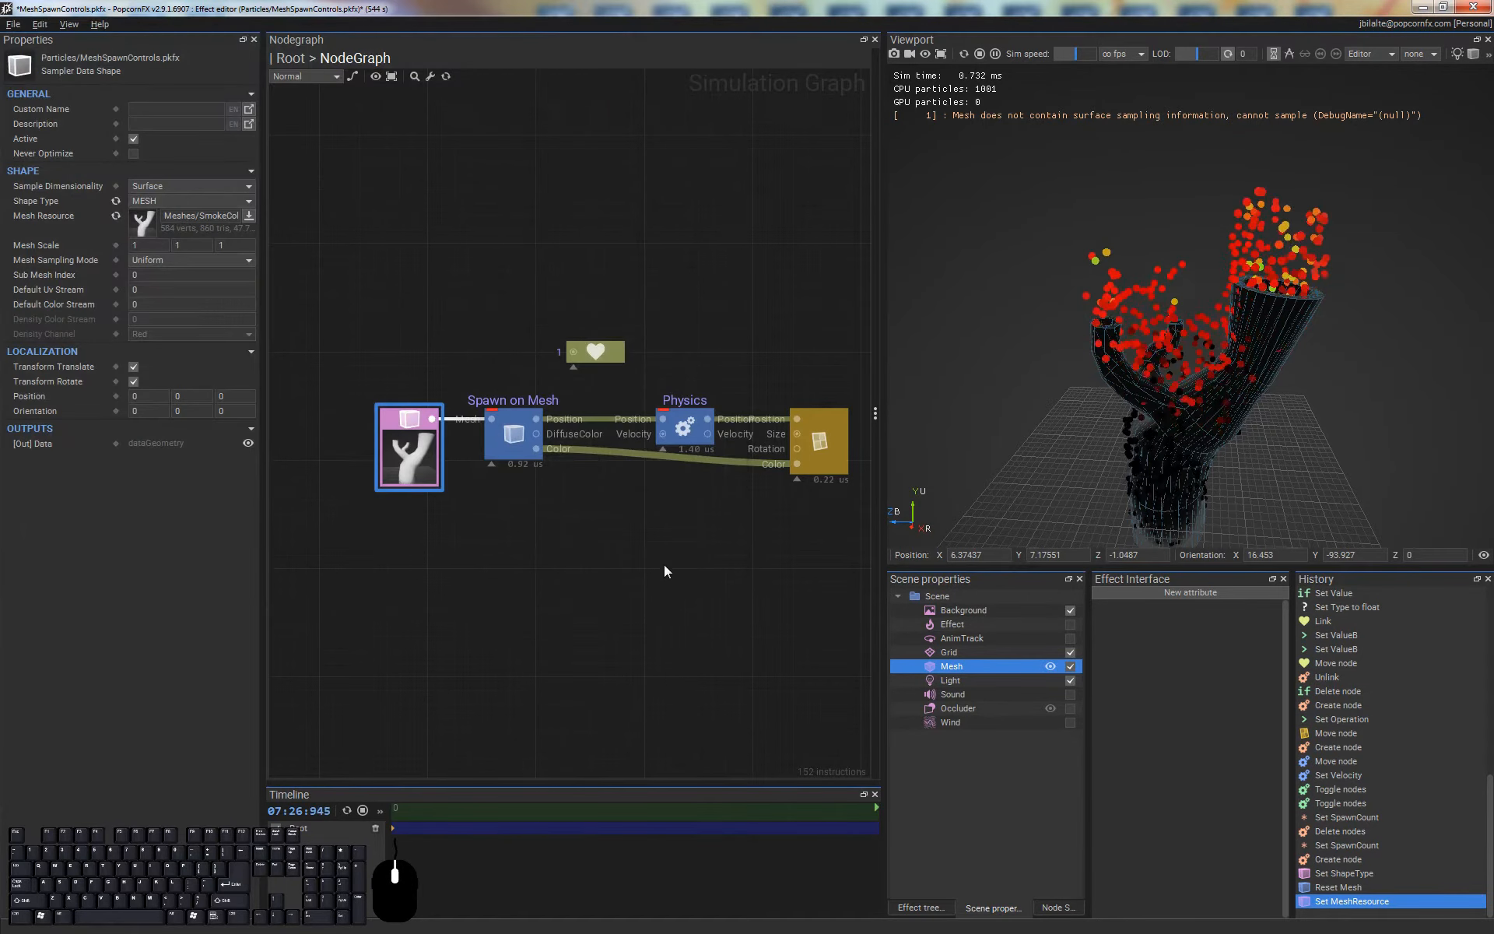
click(427, 511)
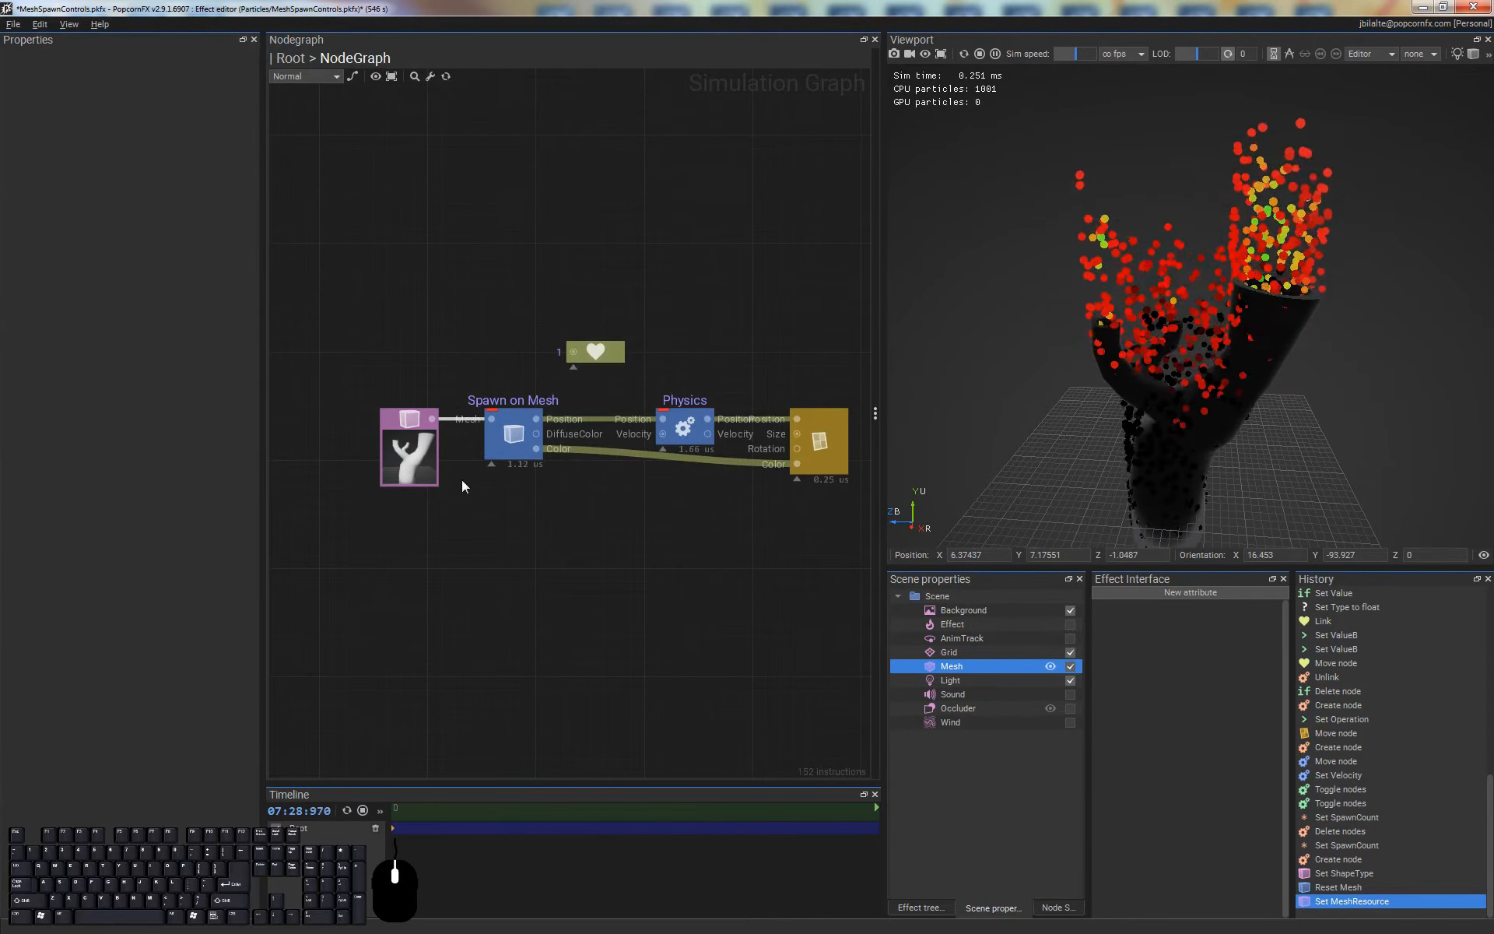
Set the Shape node's Mesh Sampling Mode to Weighted and Density Channel to Green, and view the particles around the mesh
click(405, 417)
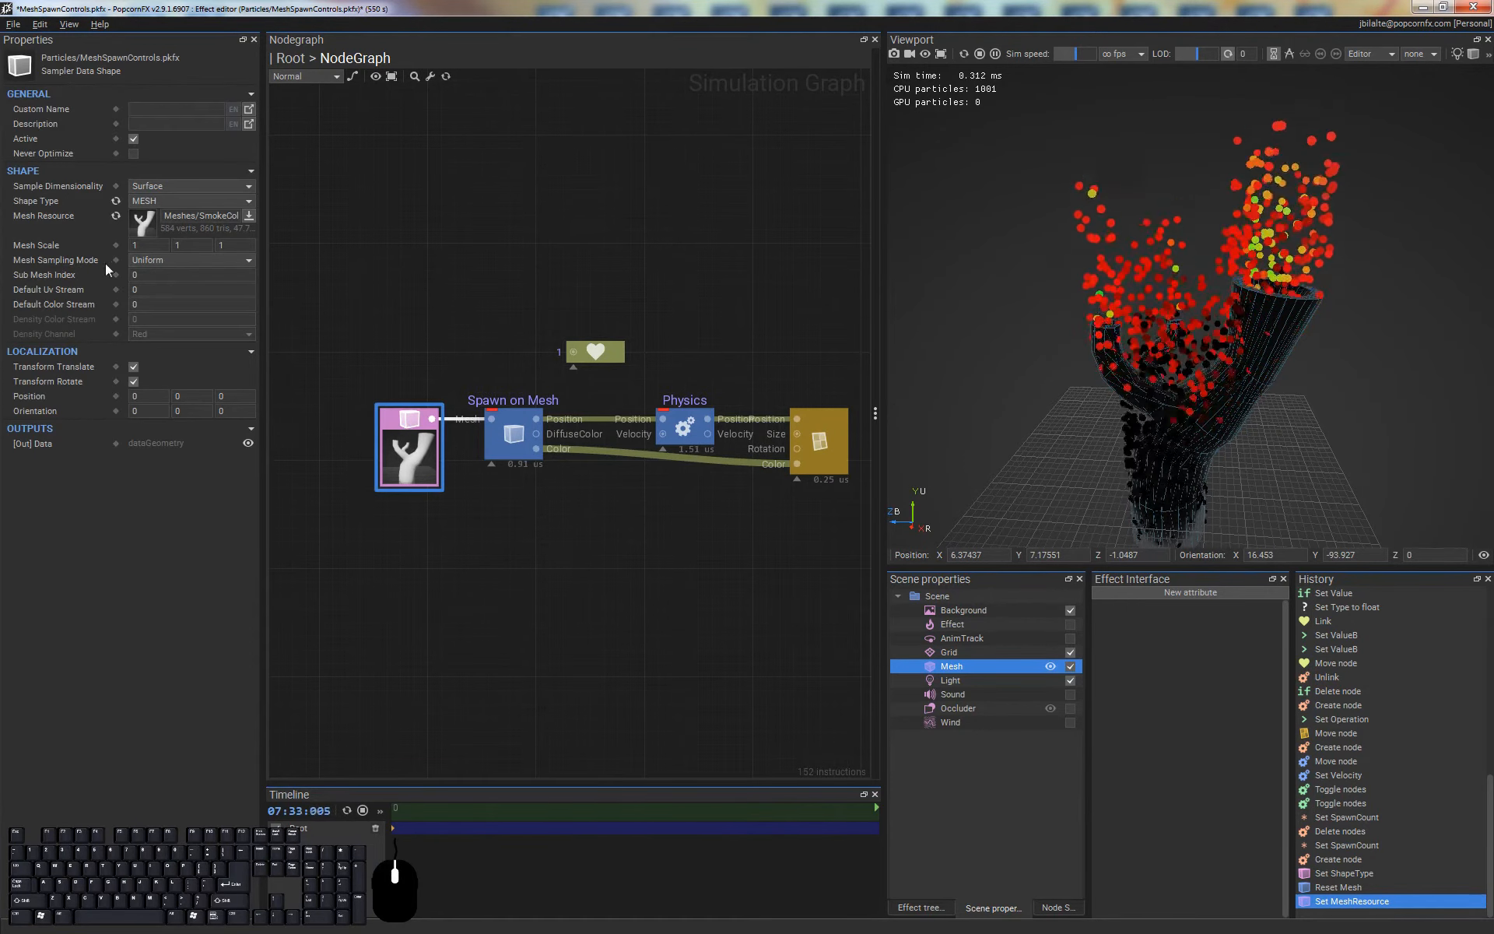
click(161, 261)
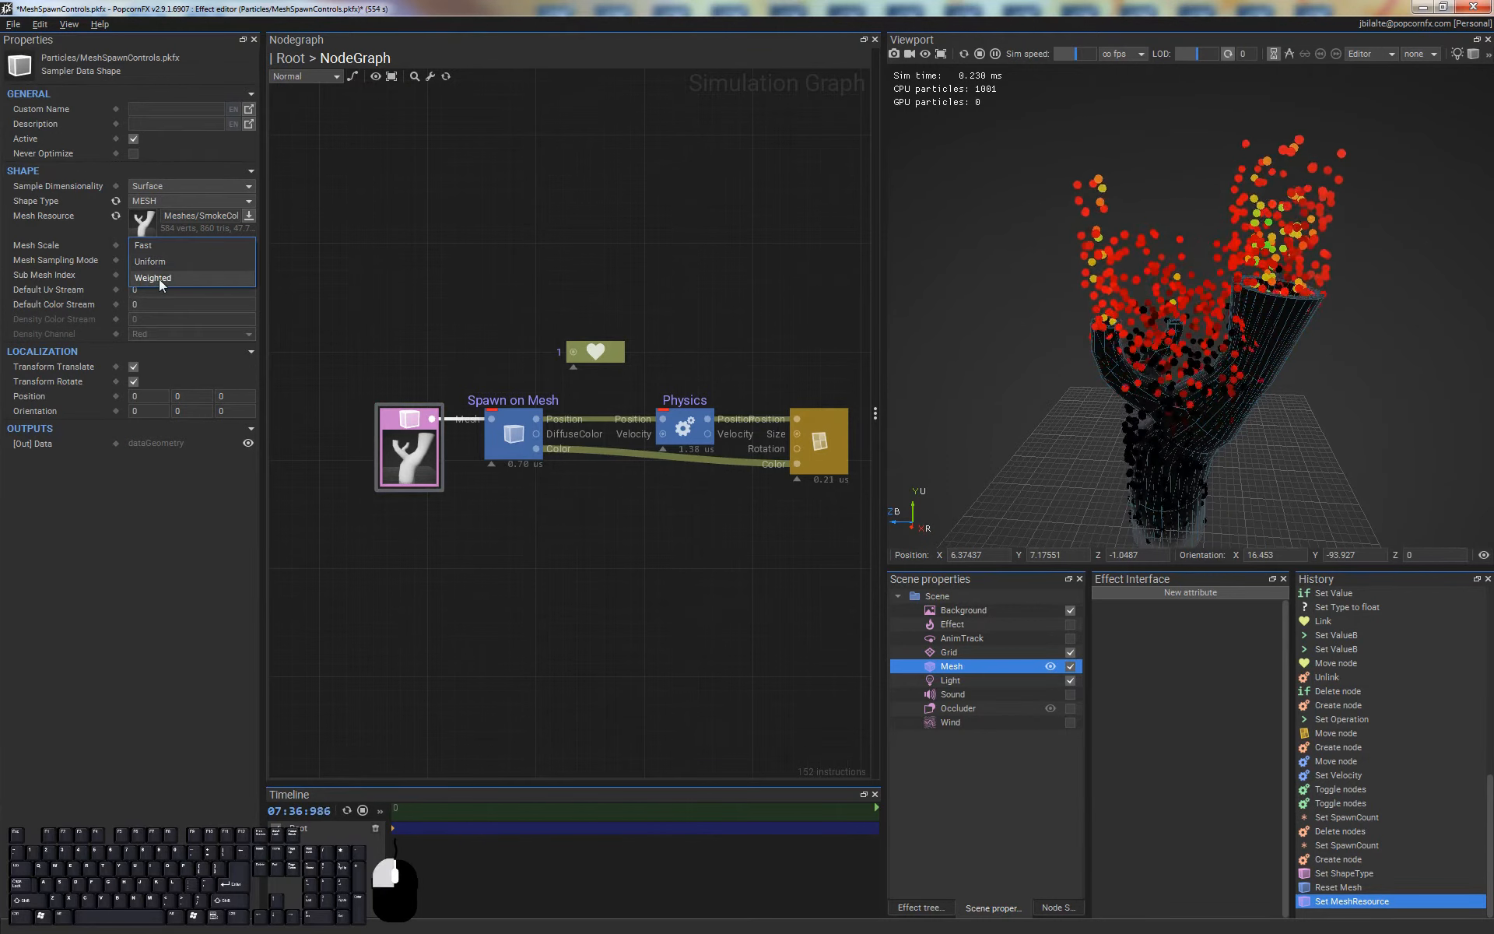
click(158, 278)
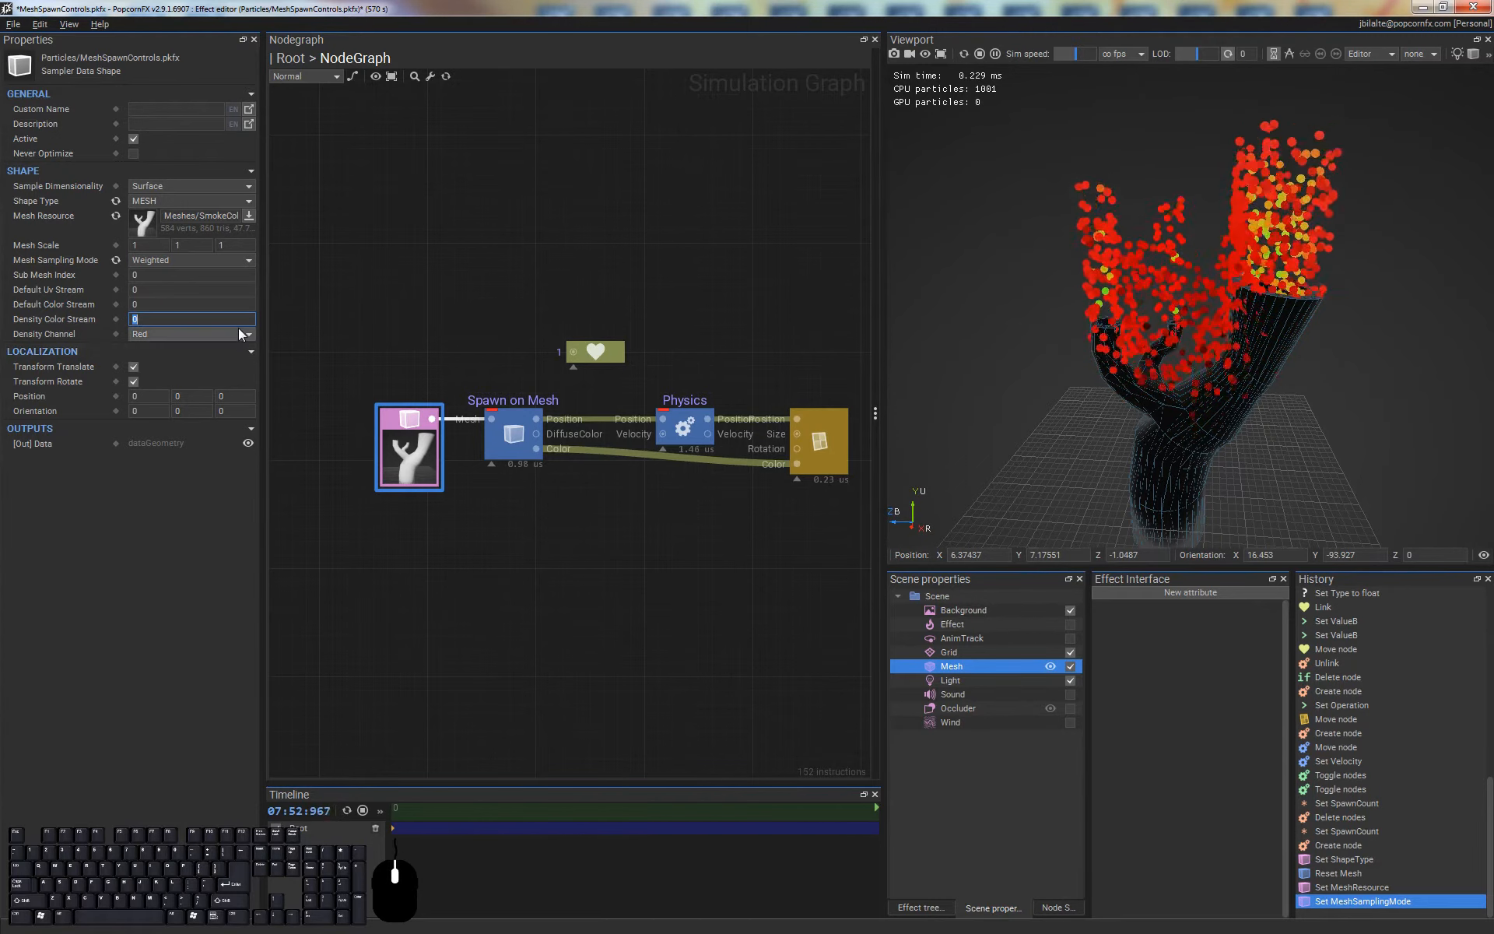
click(160, 336)
click(167, 350)
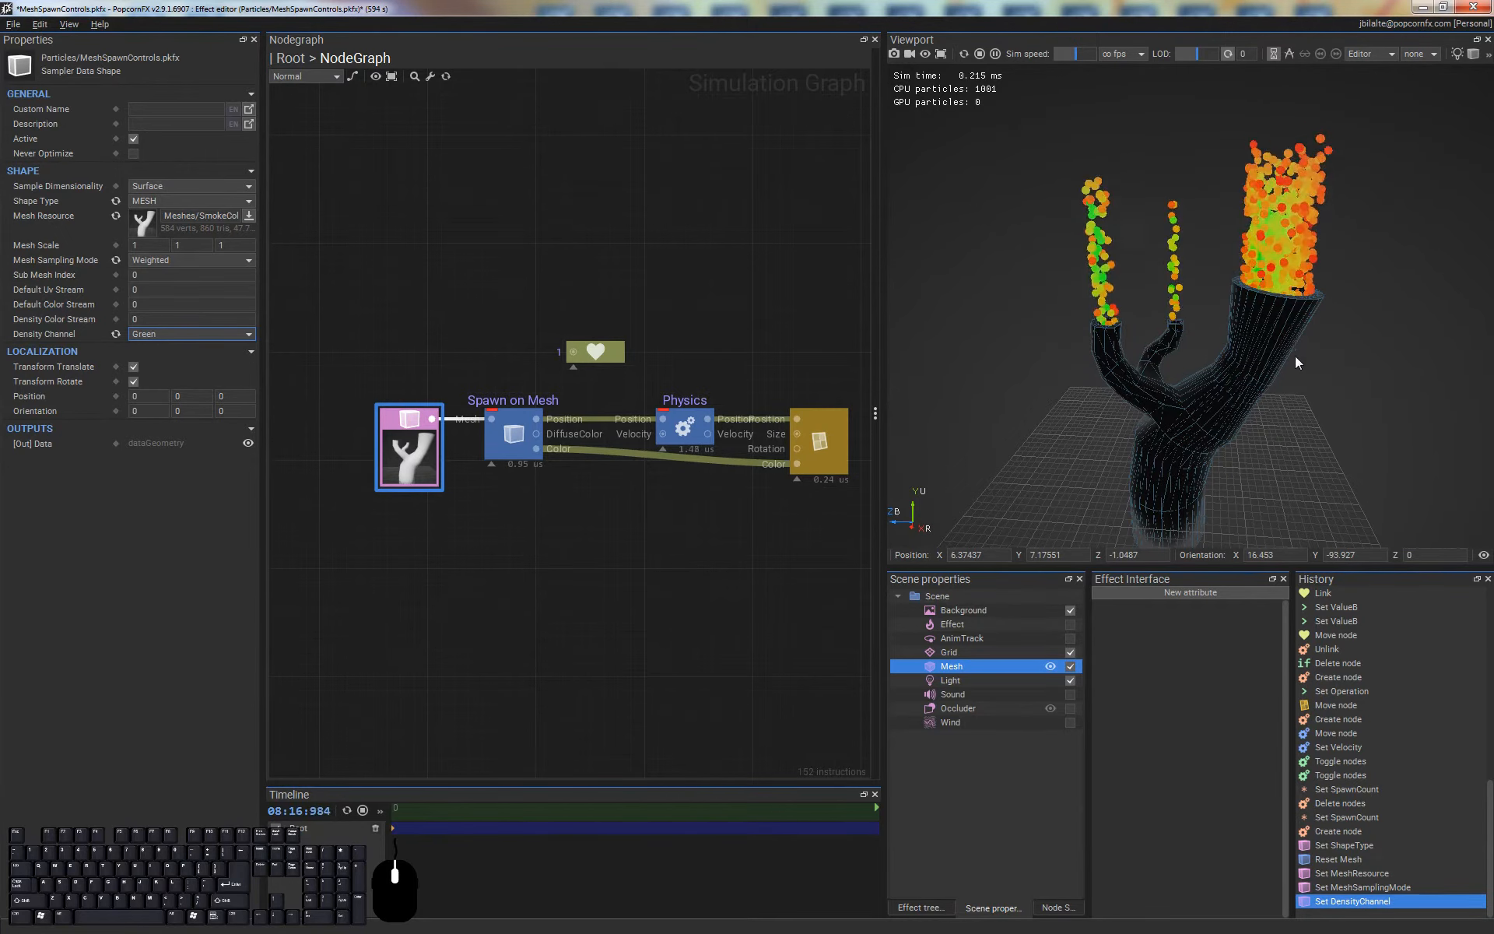
alt+middle_drag(1194, 297, 1166, 310)
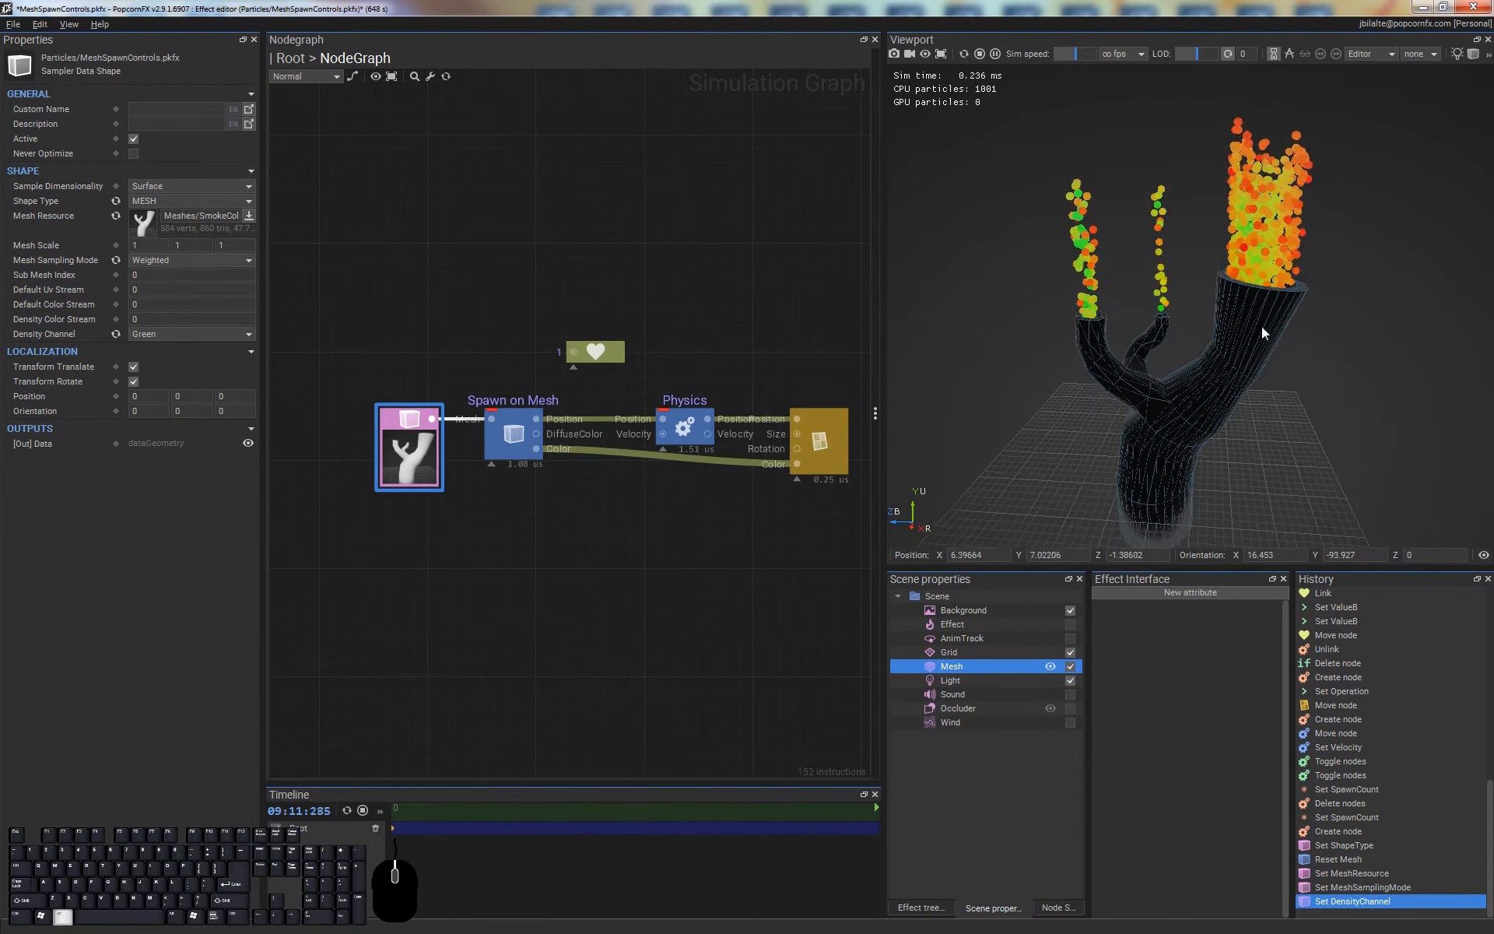
alt+drag(1252, 324, 1217, 181)
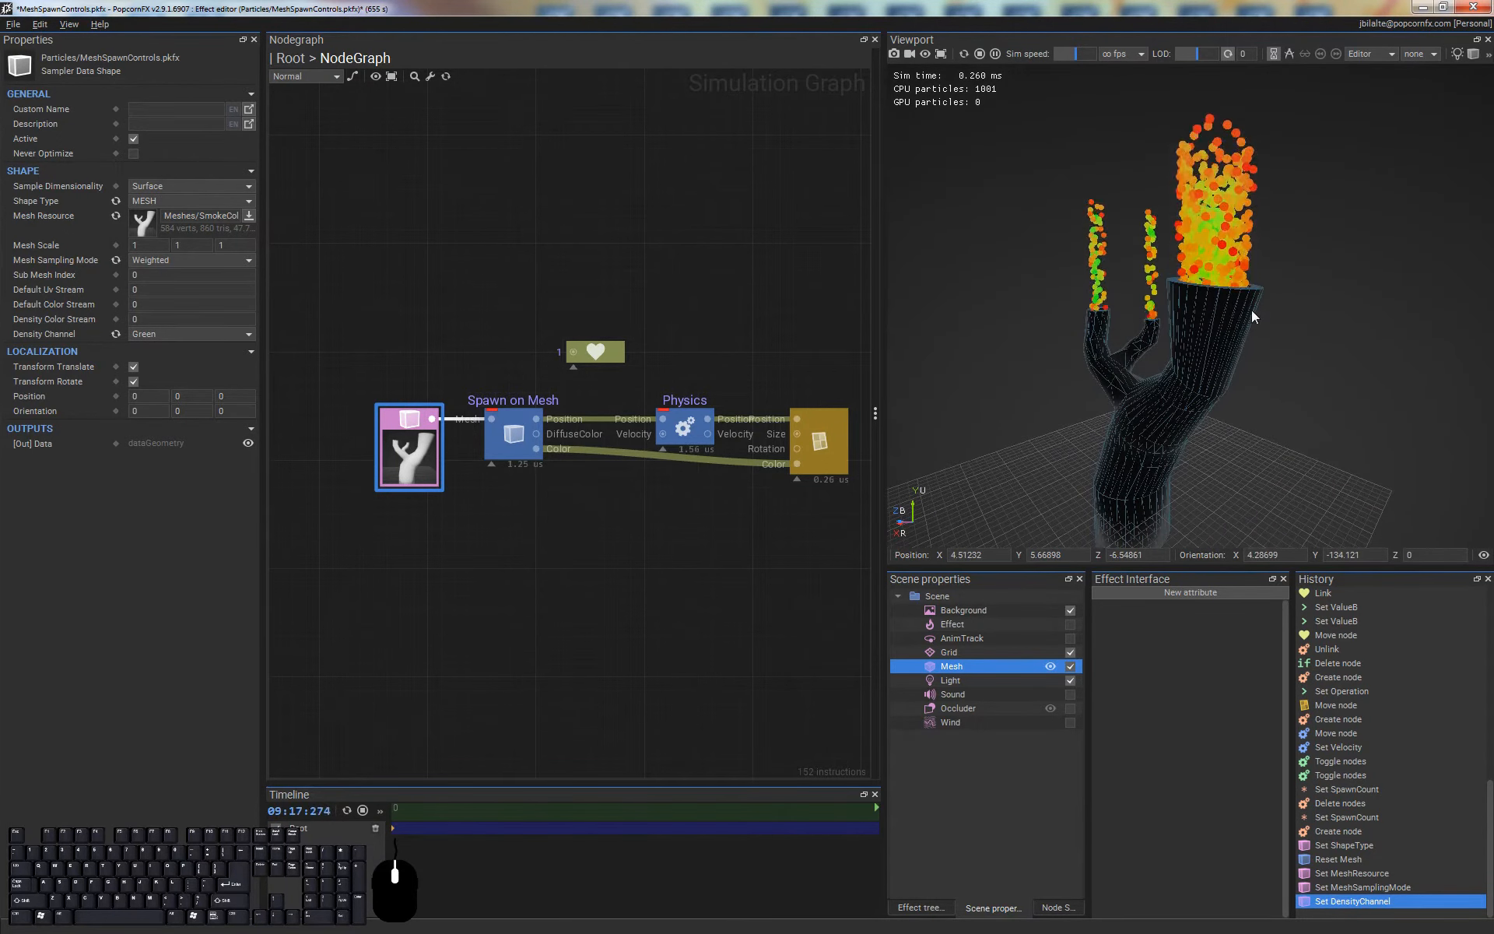
mouse_move(1251, 310)
alt+mouse_down()
mouse_move(1398, 367)
mouse_move(1267, 321)
alt+mouse_up()
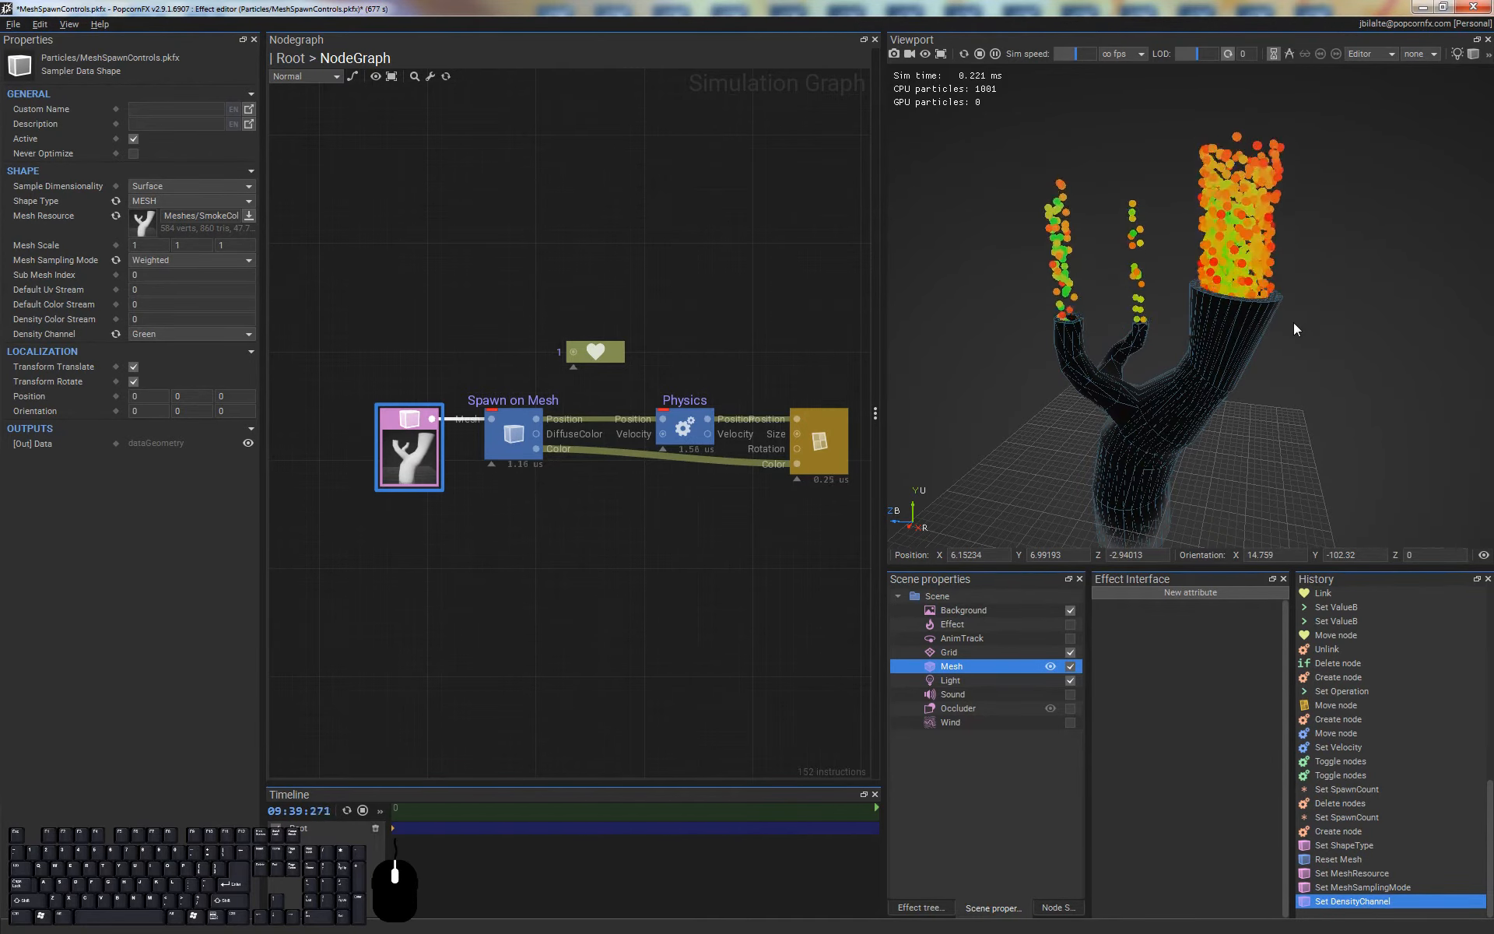
Assign SmokeColumns_EmissionSurfaces.fbx as the Shape node's Mesh Resource and view the emitted particles around the branch openings
click(522, 575)
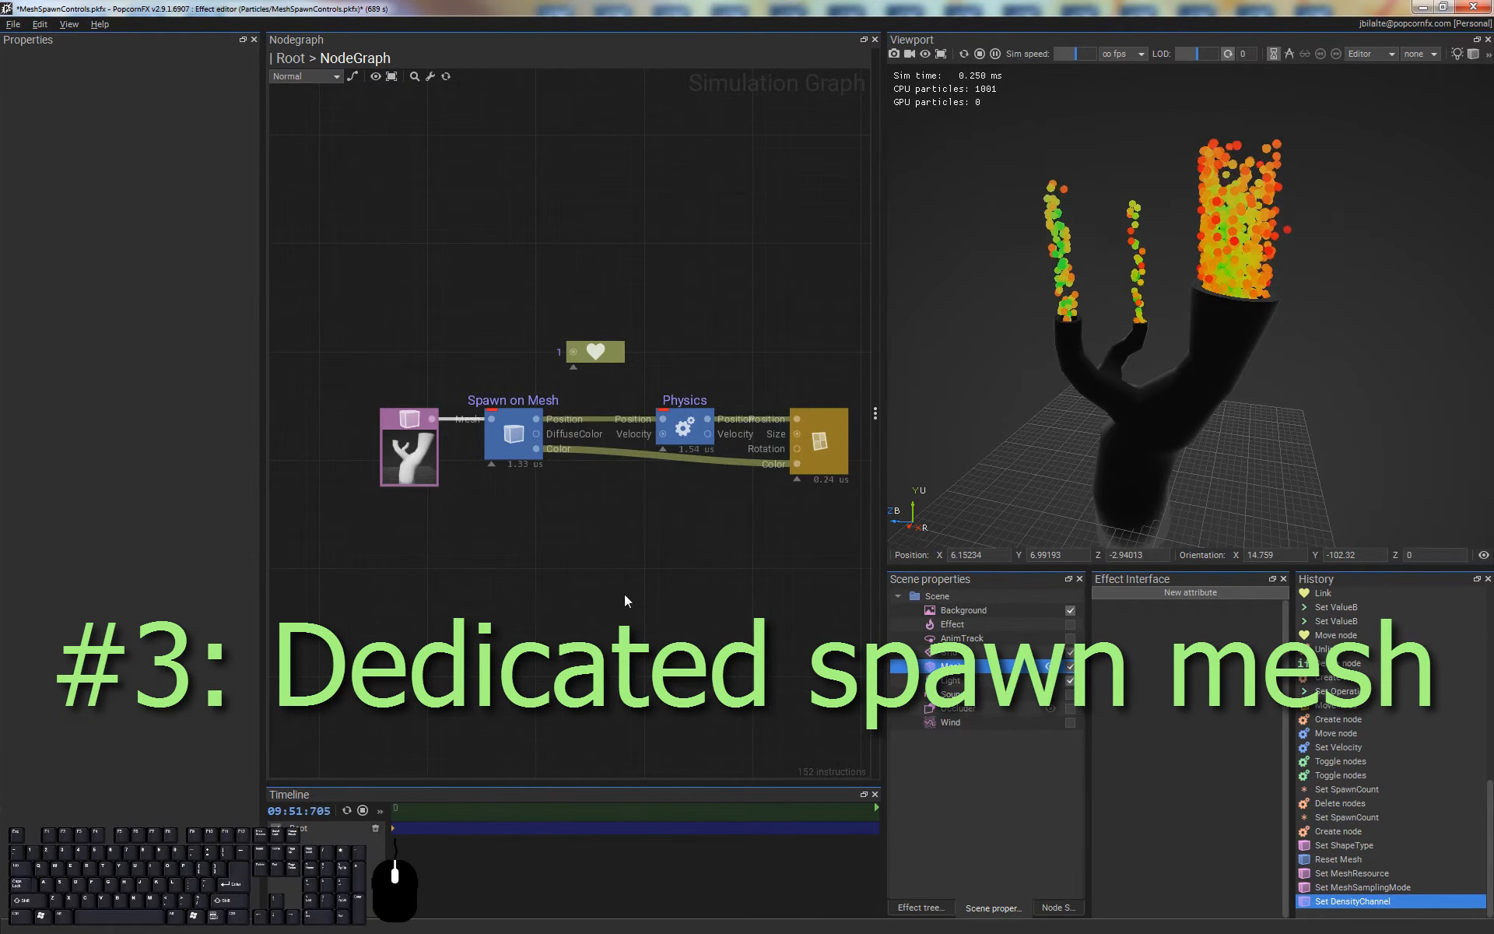
click(403, 450)
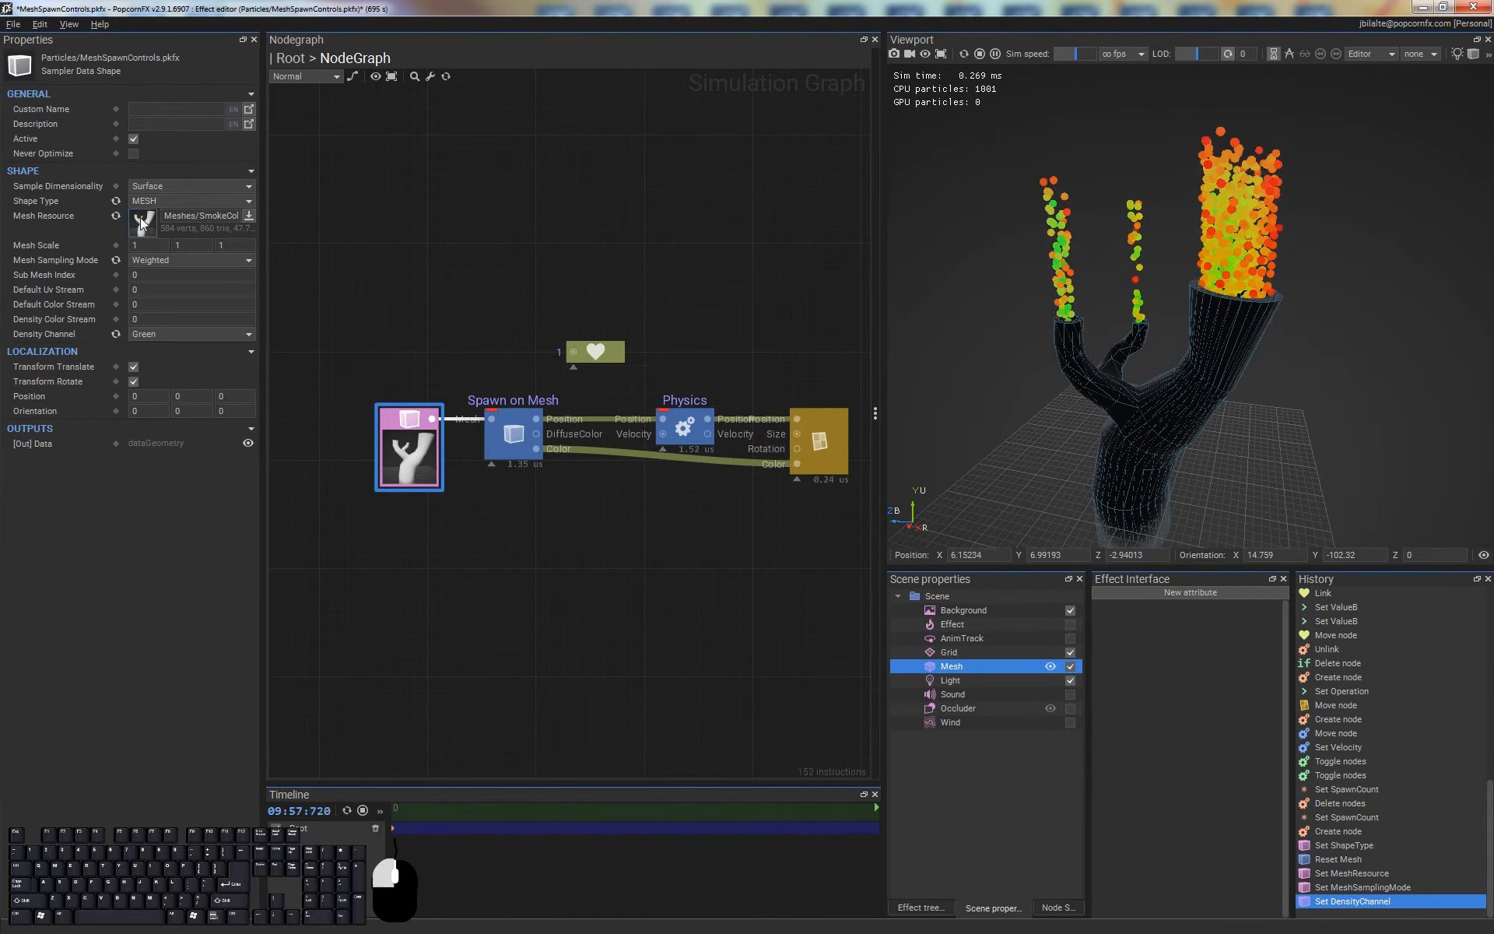
click(248, 215)
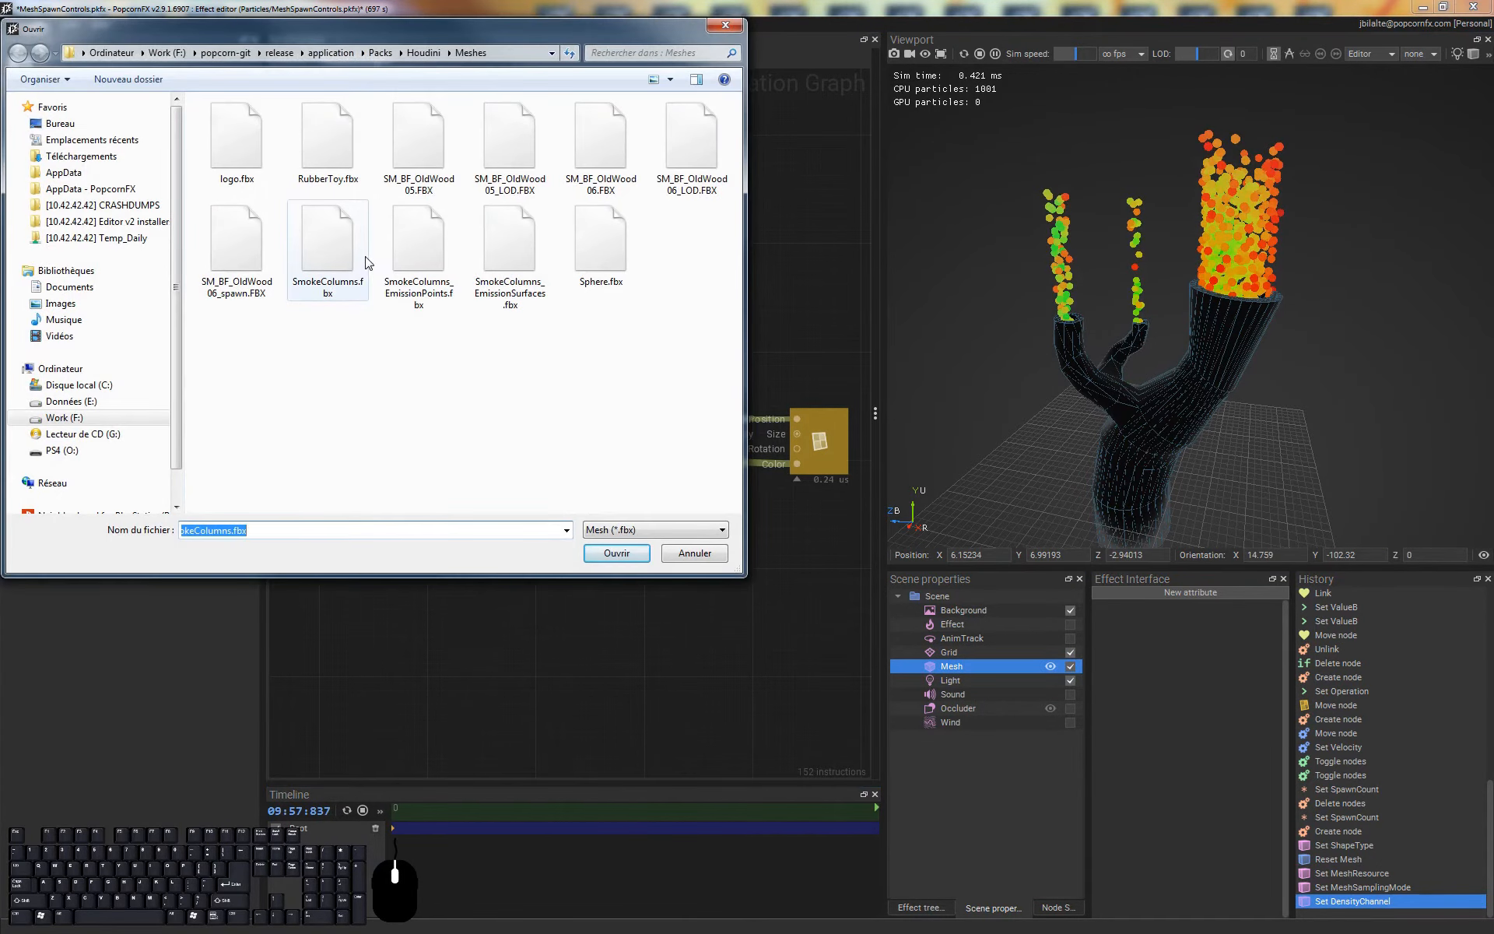
double_click(509, 242)
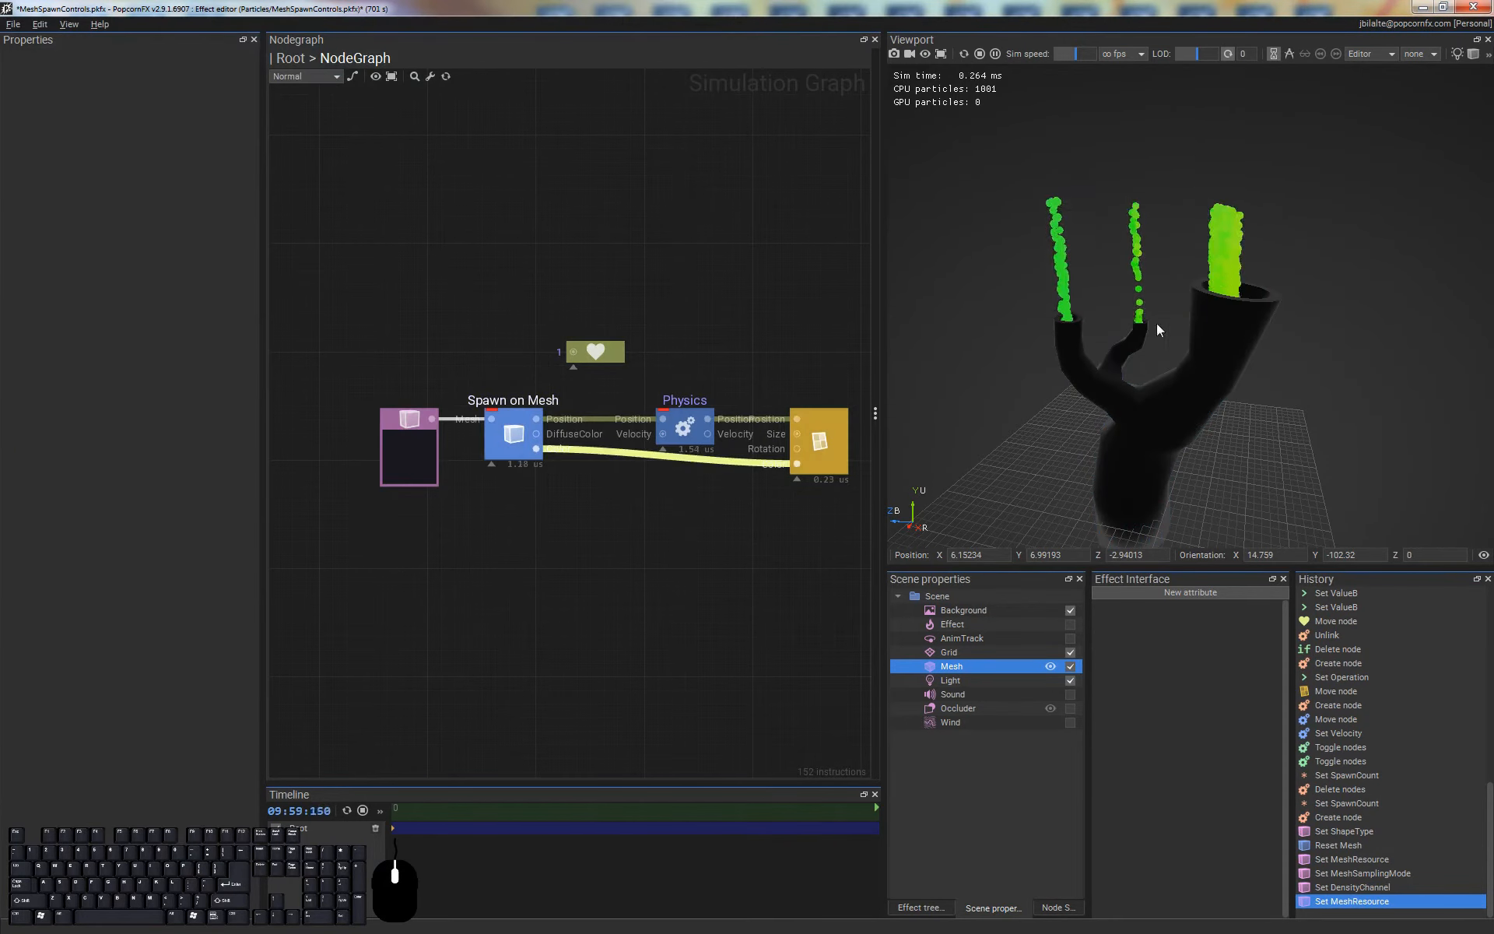
alt+middle_drag(1164, 261, 1191, 269)
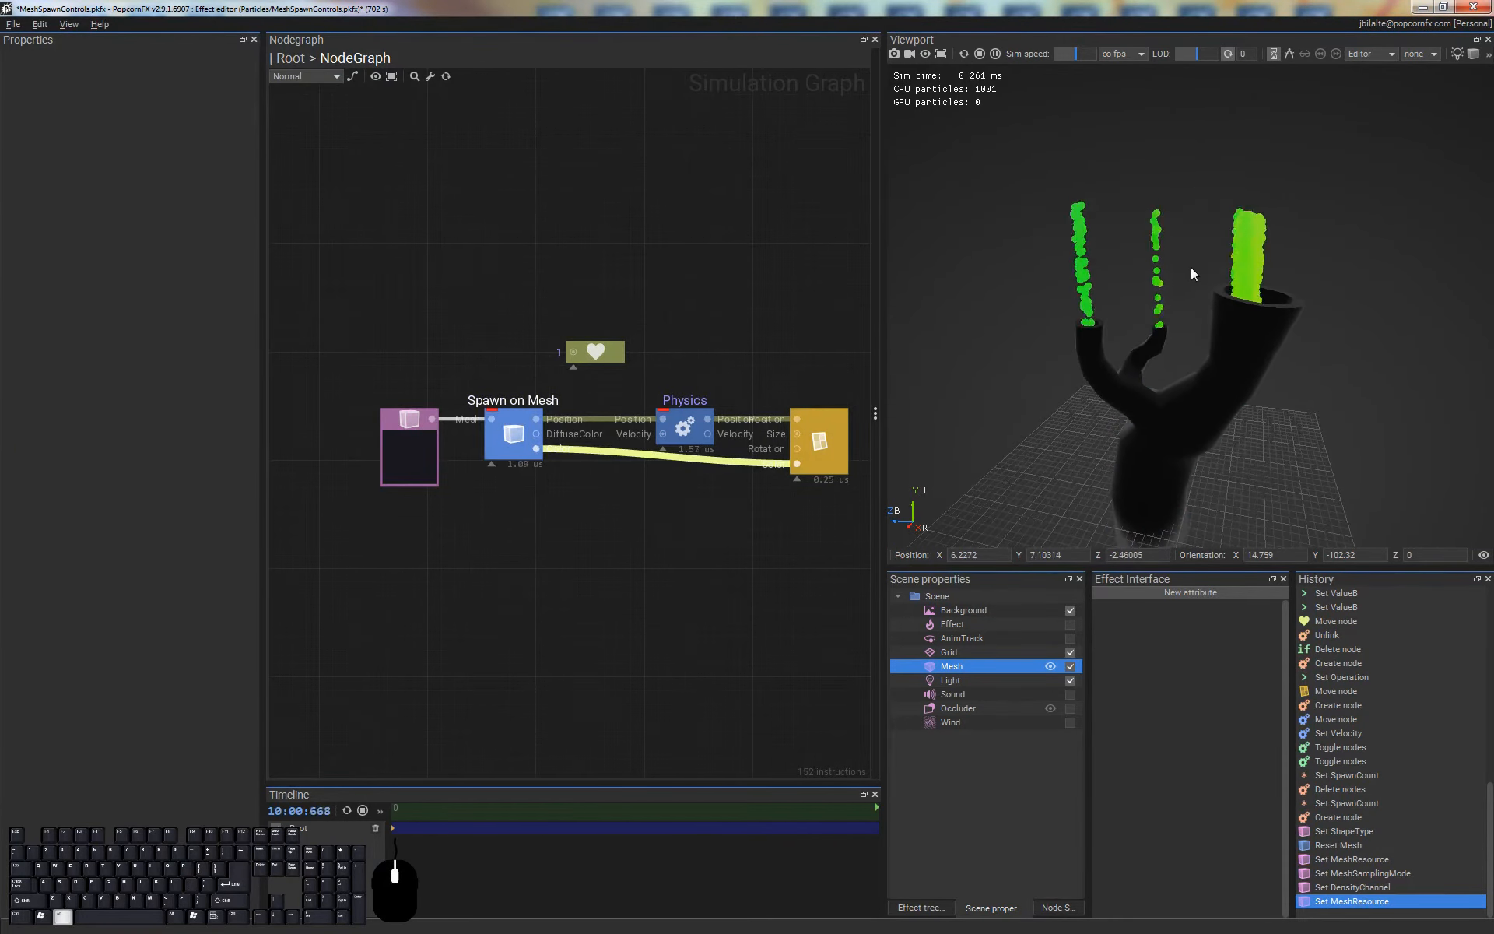
click(404, 455)
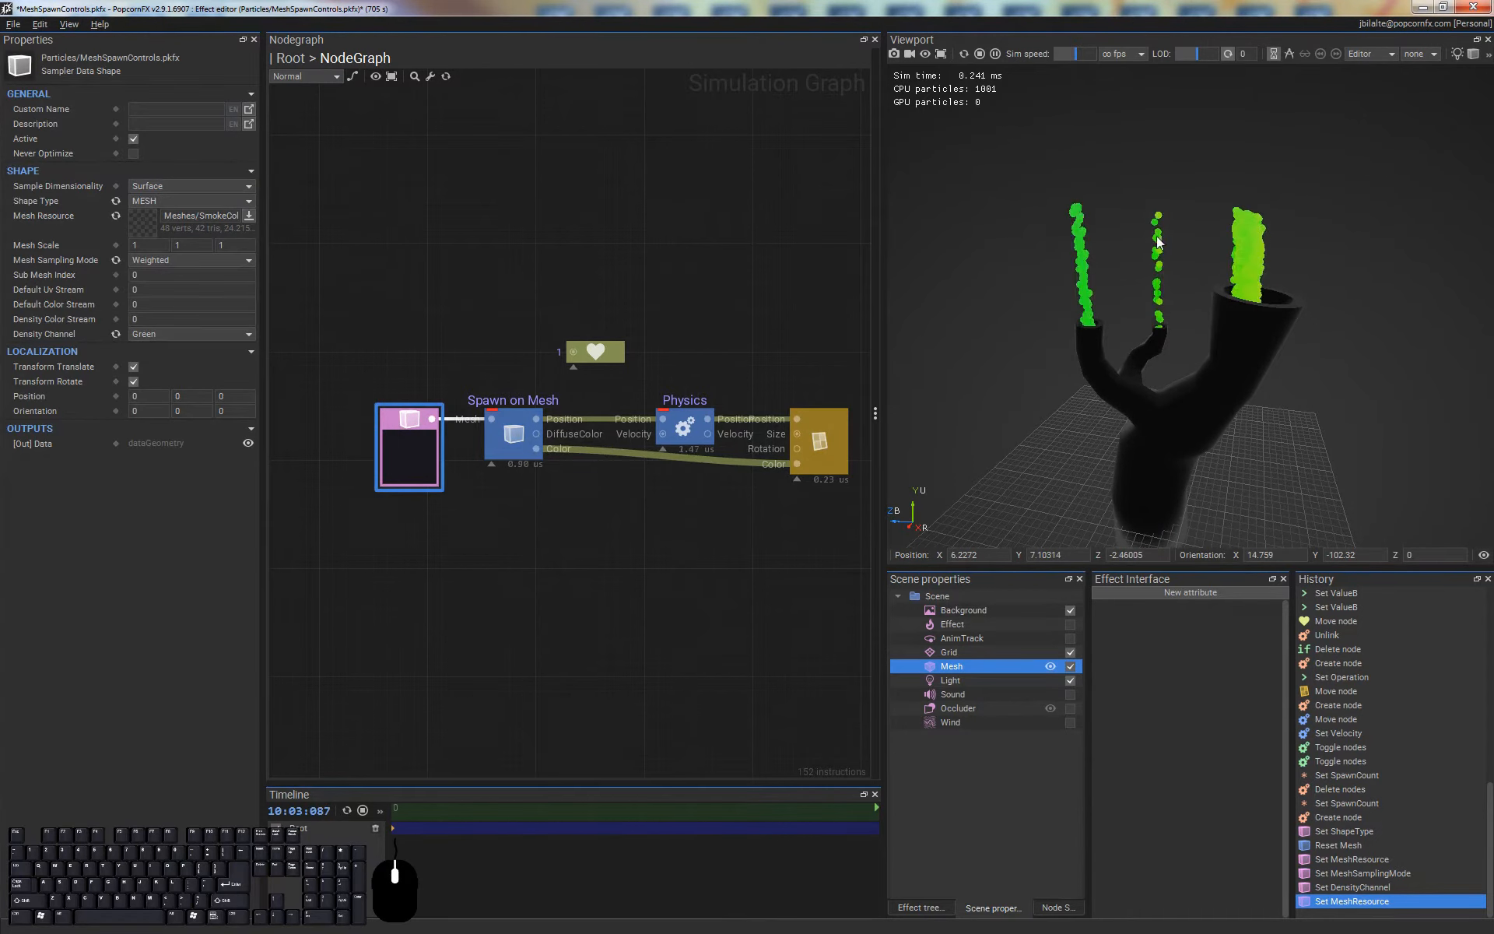
alt+drag(1247, 281, 1228, 442)
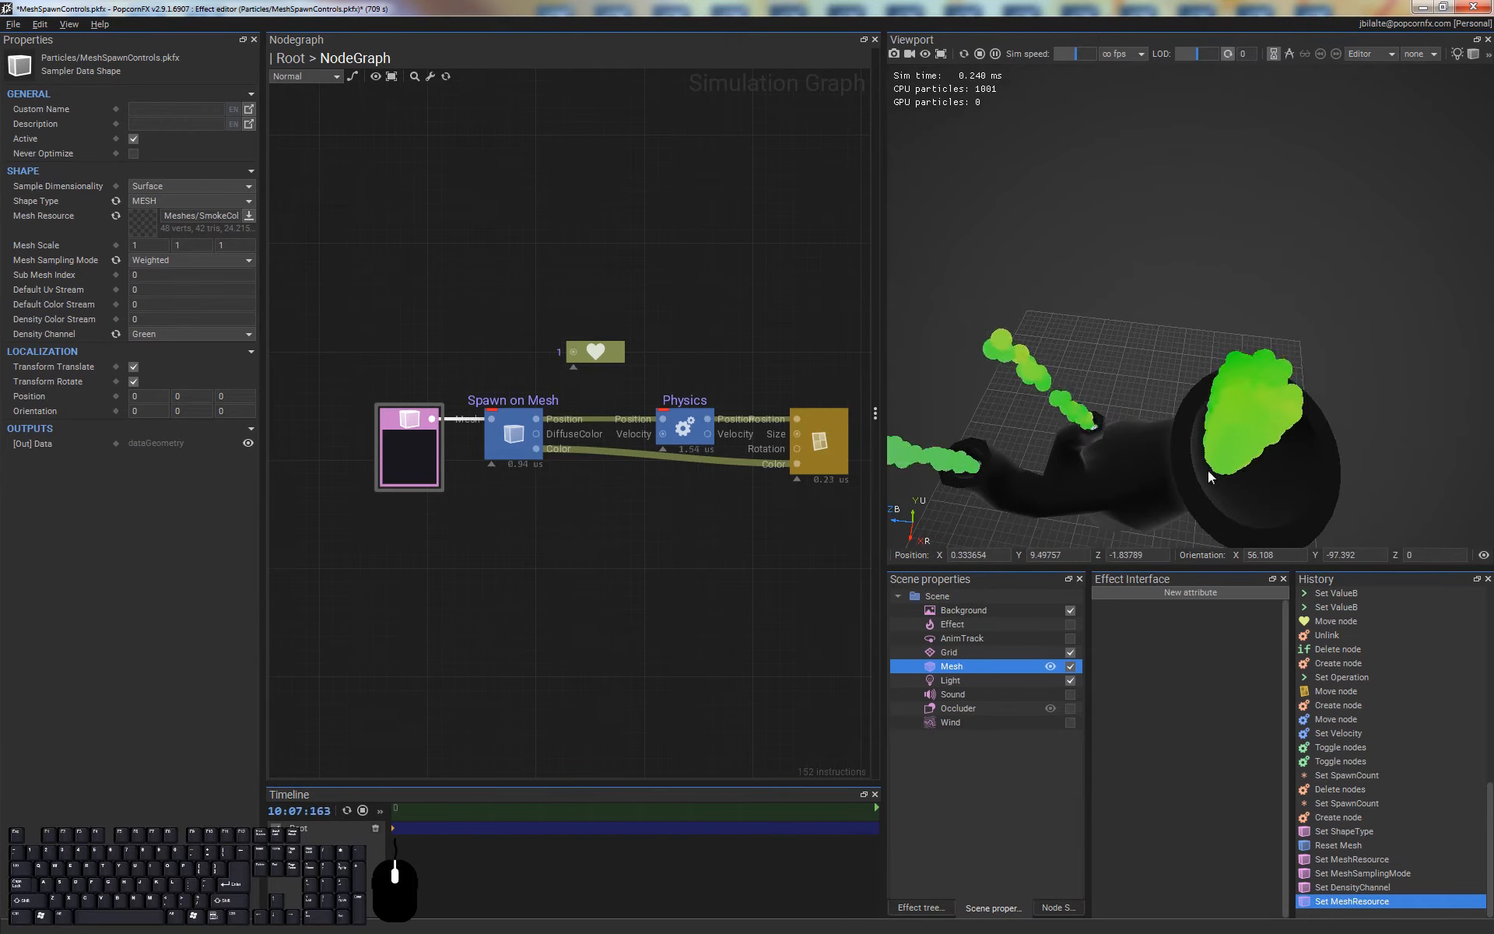
alt+drag(1021, 428, 1203, 143)
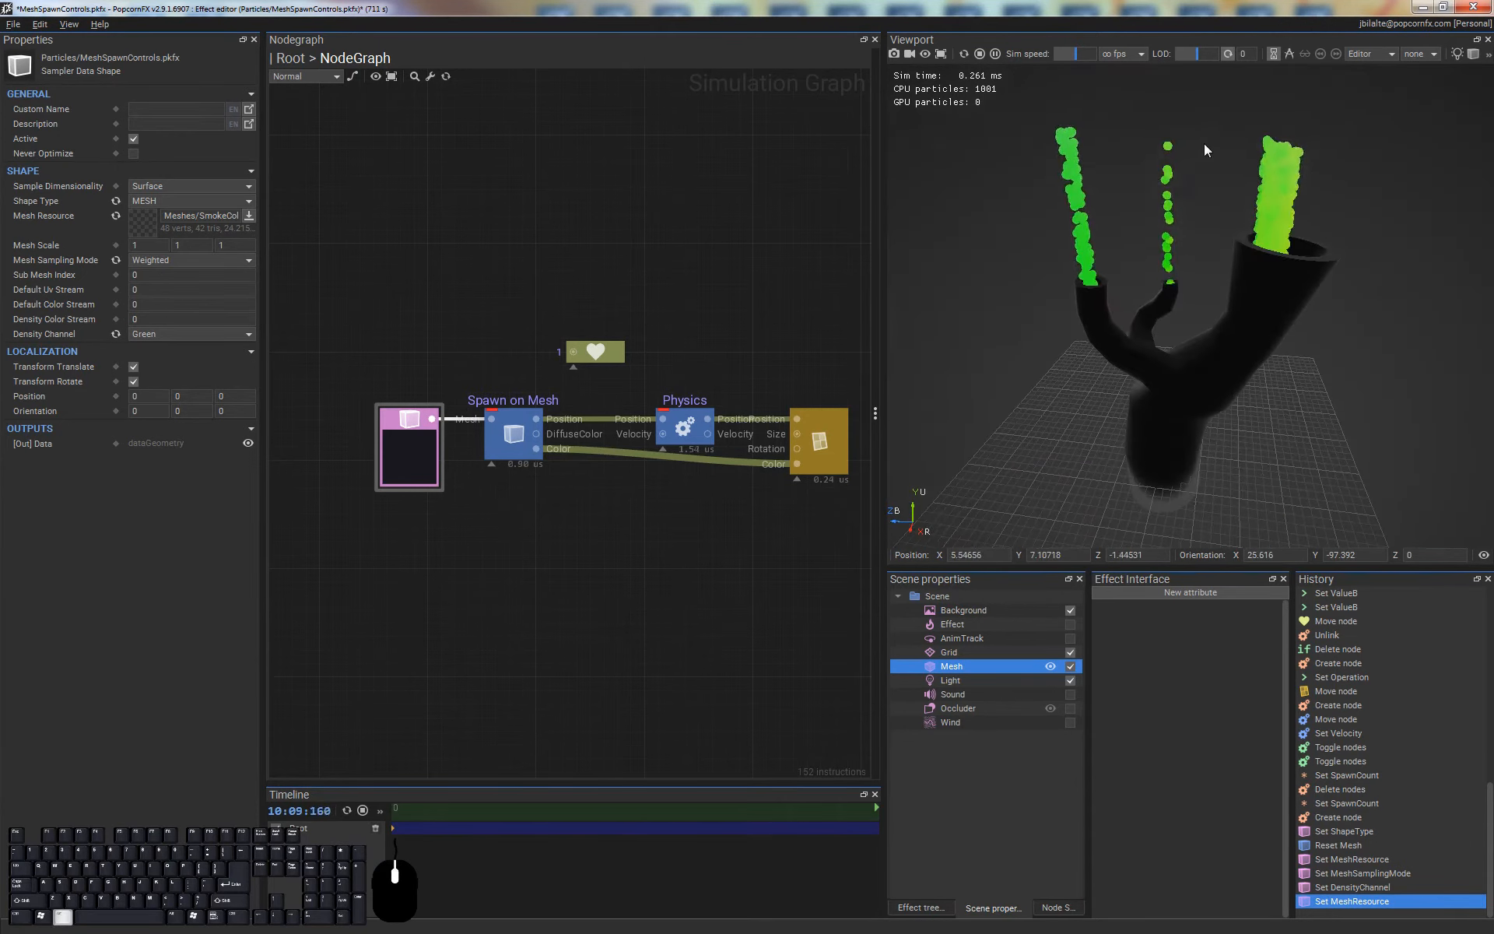
Inspect the emission surfaces mesh in the Mesh Importer, close it, and look at the particle columns from several angles
double_click(154, 223)
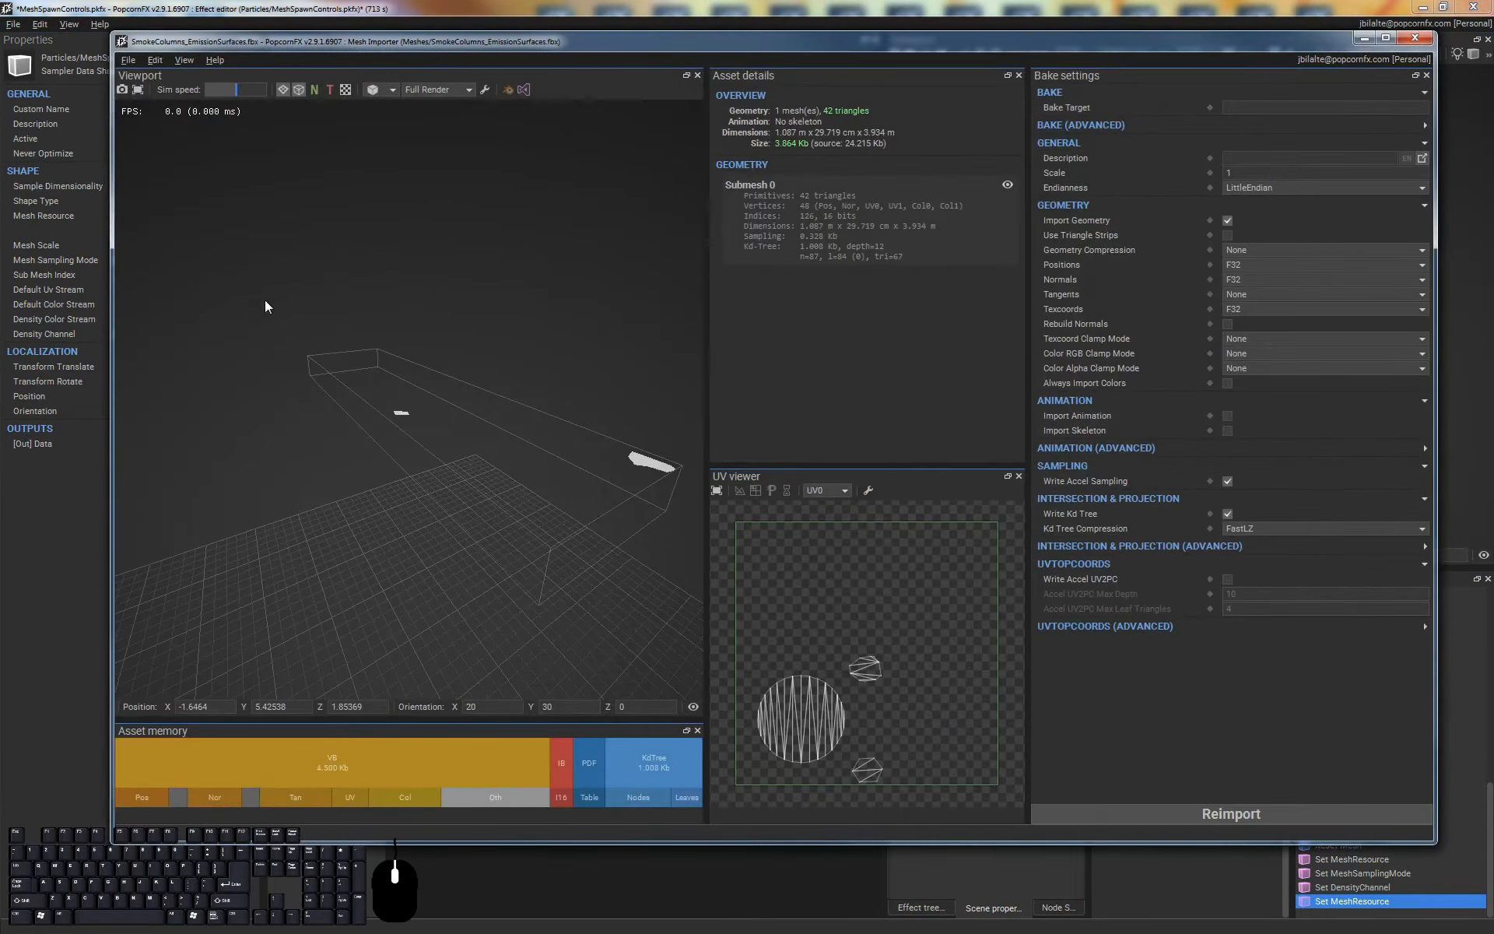
alt+drag(574, 357, 379, 558)
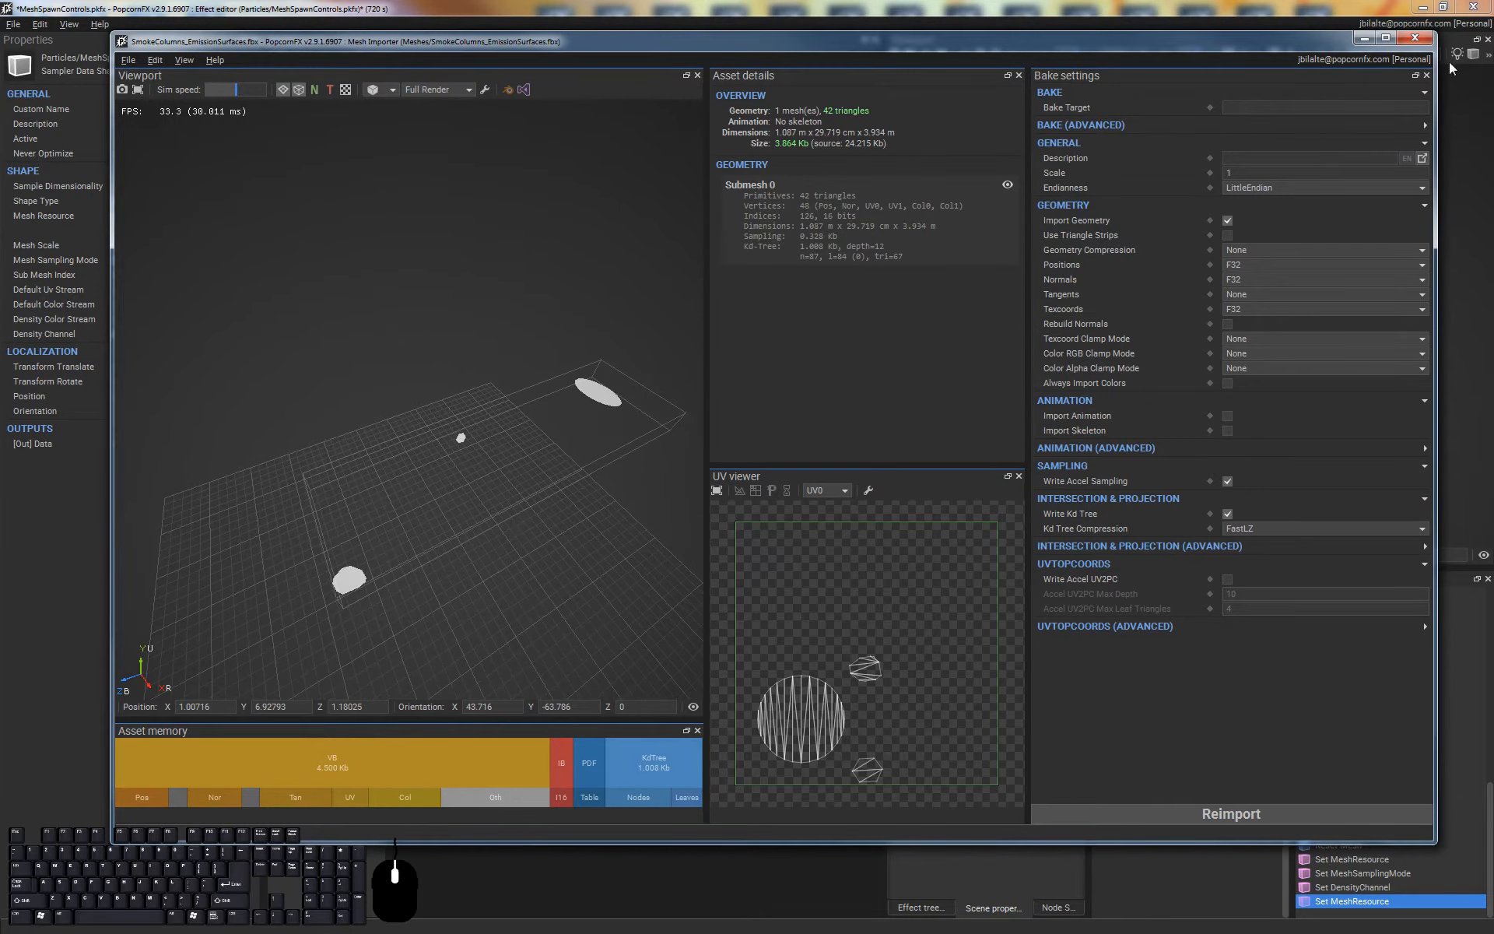
click(1415, 38)
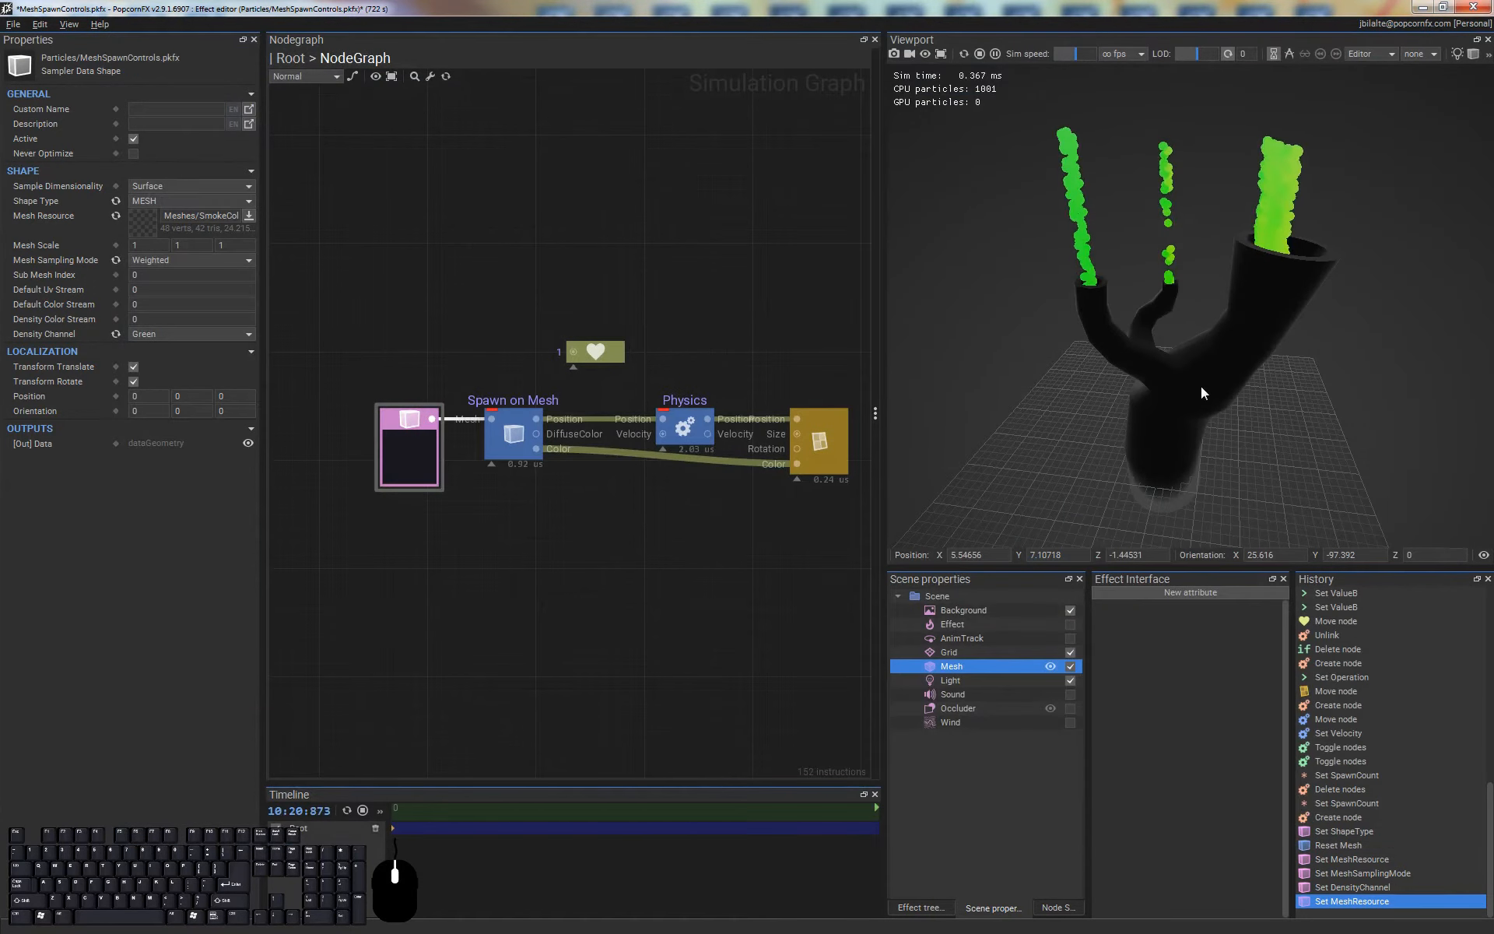
alt+drag(1201, 387, 1249, 277)
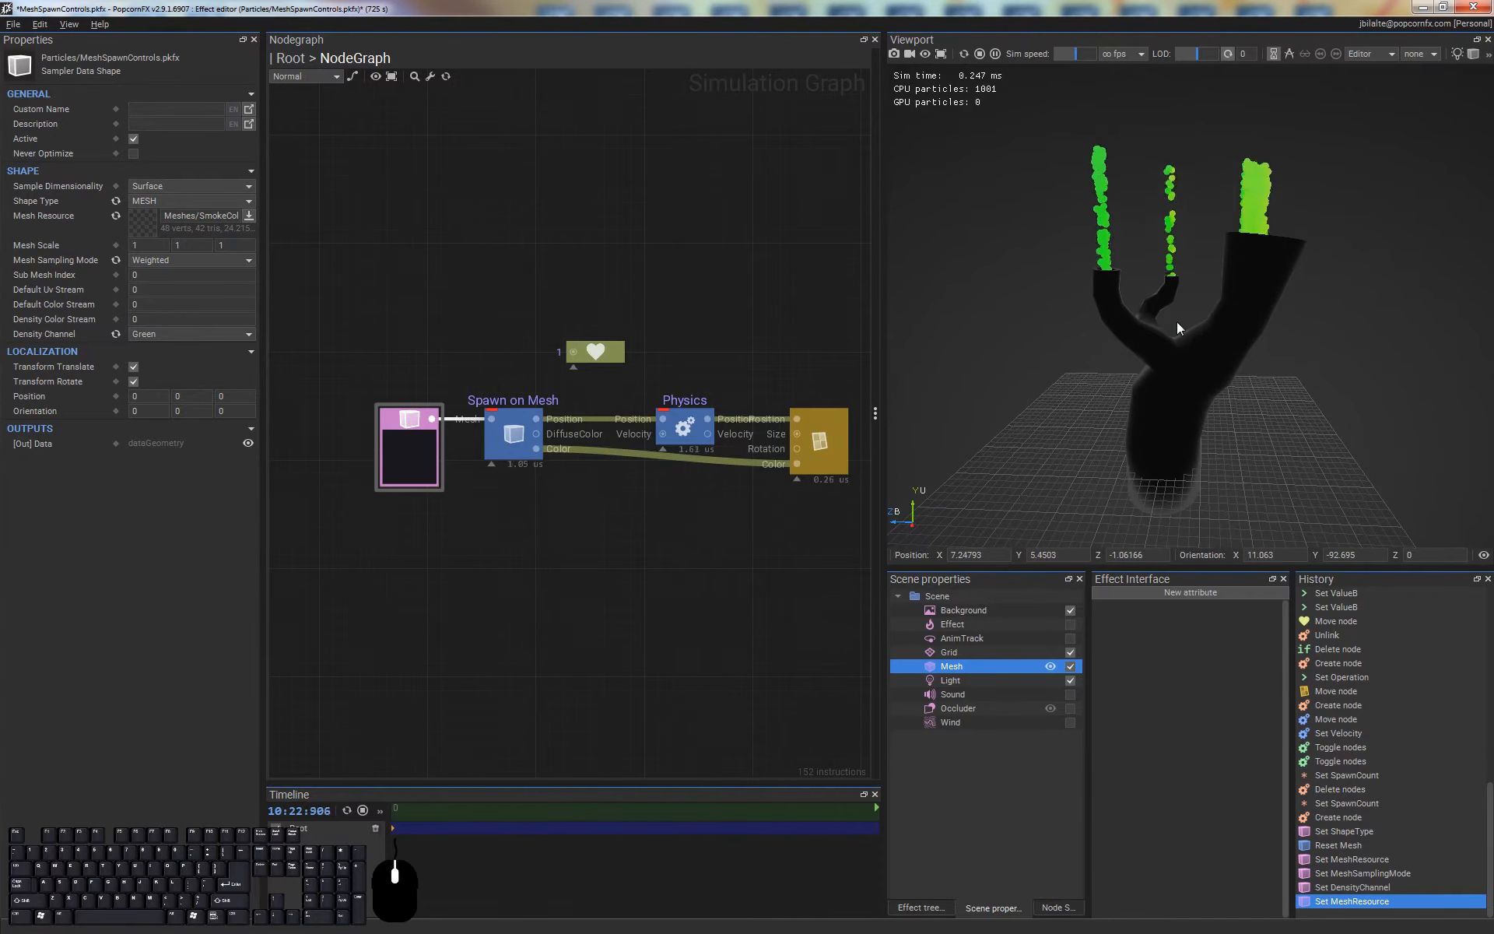
alt+middle_drag(1187, 297, 1188, 305)
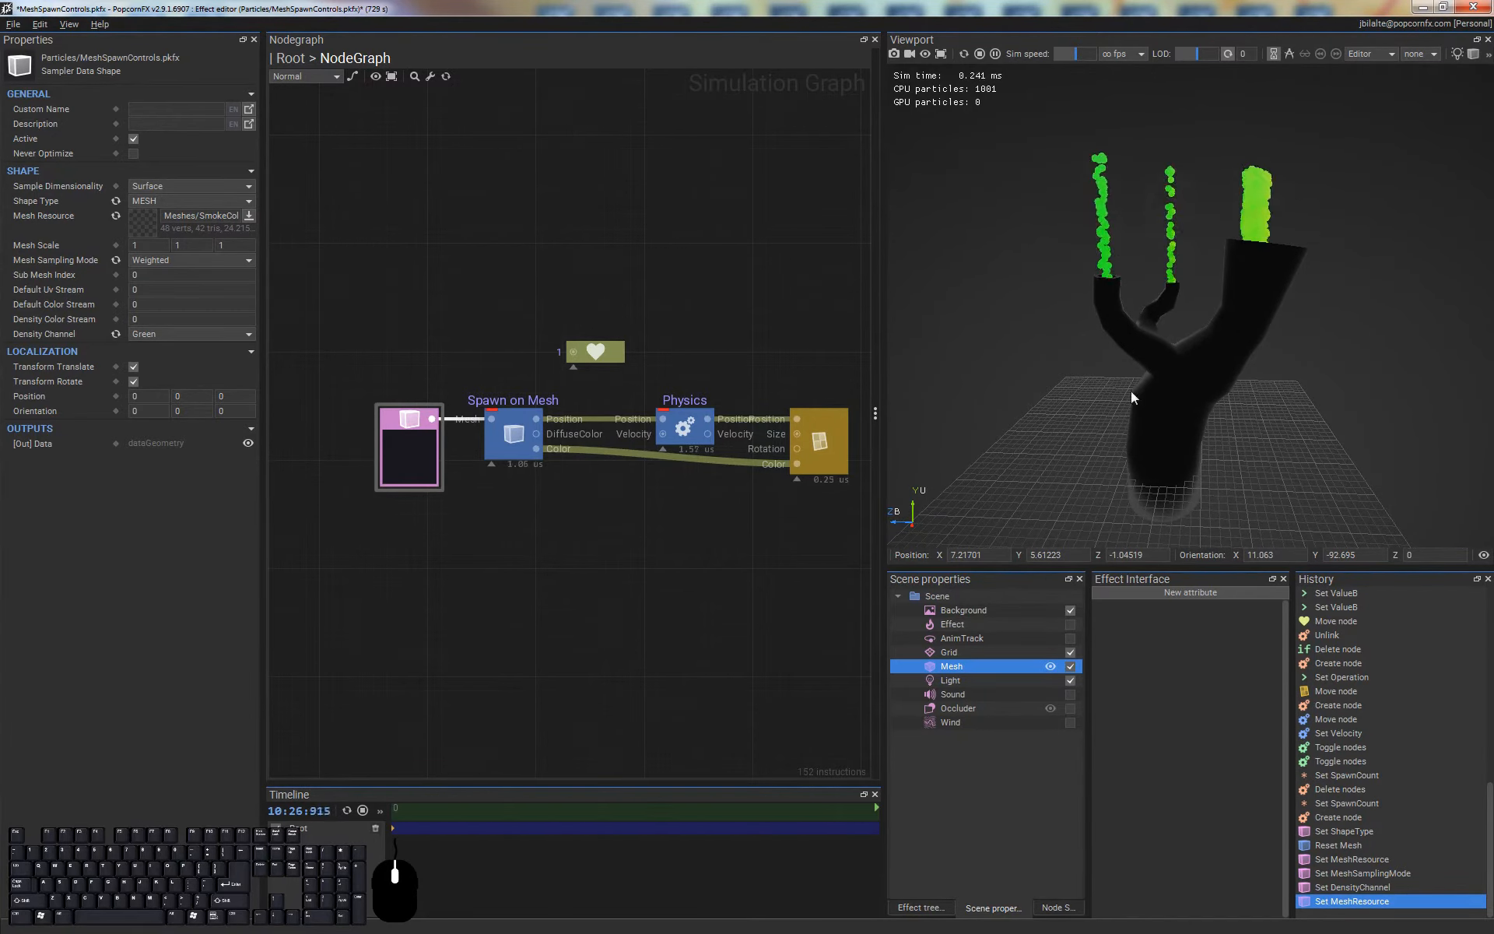
alt+drag(1208, 208, 1203, 353)
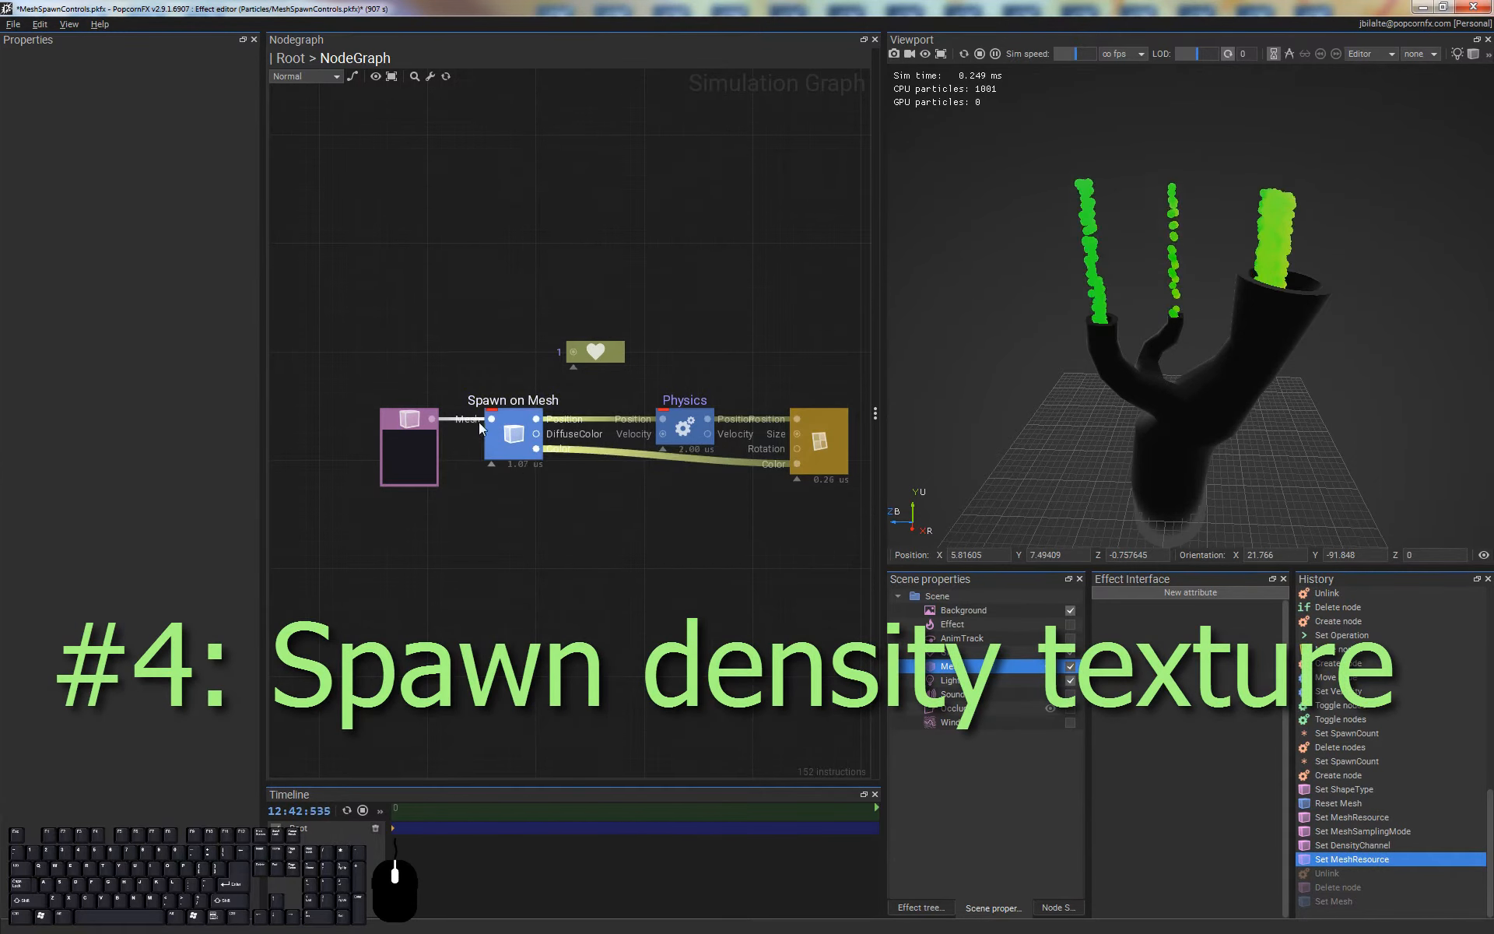
Unlink and delete the Shape node, assigning SmokeColumns.fbx directly as the Mesh of Spawn on Mesh
alt+drag(456, 381, 468, 484)
click(514, 433)
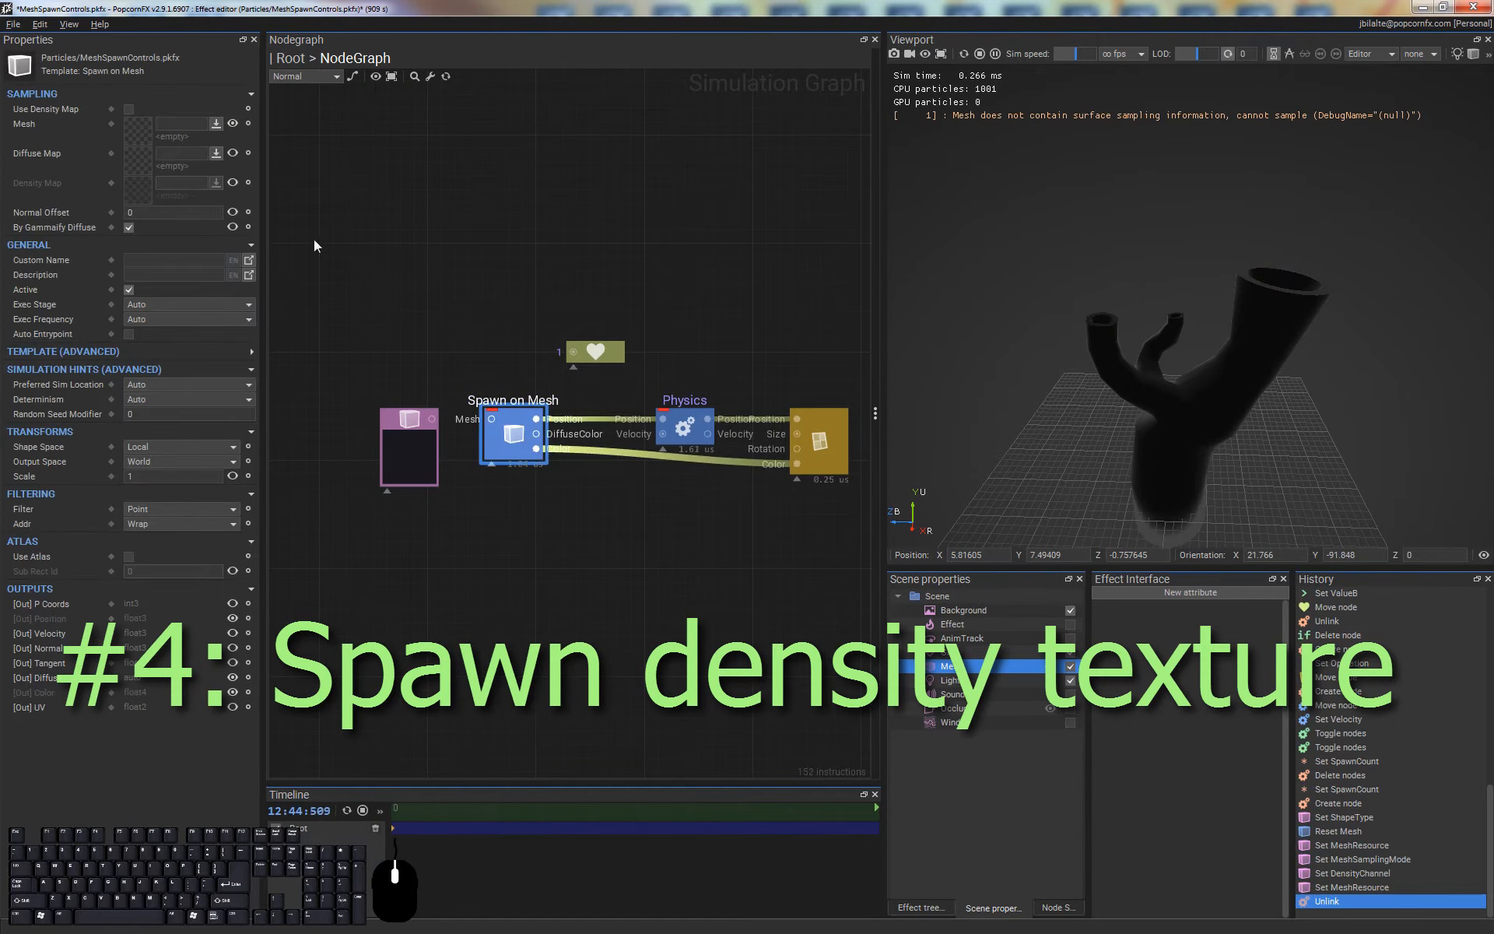
double_click(131, 131)
double_click(350, 256)
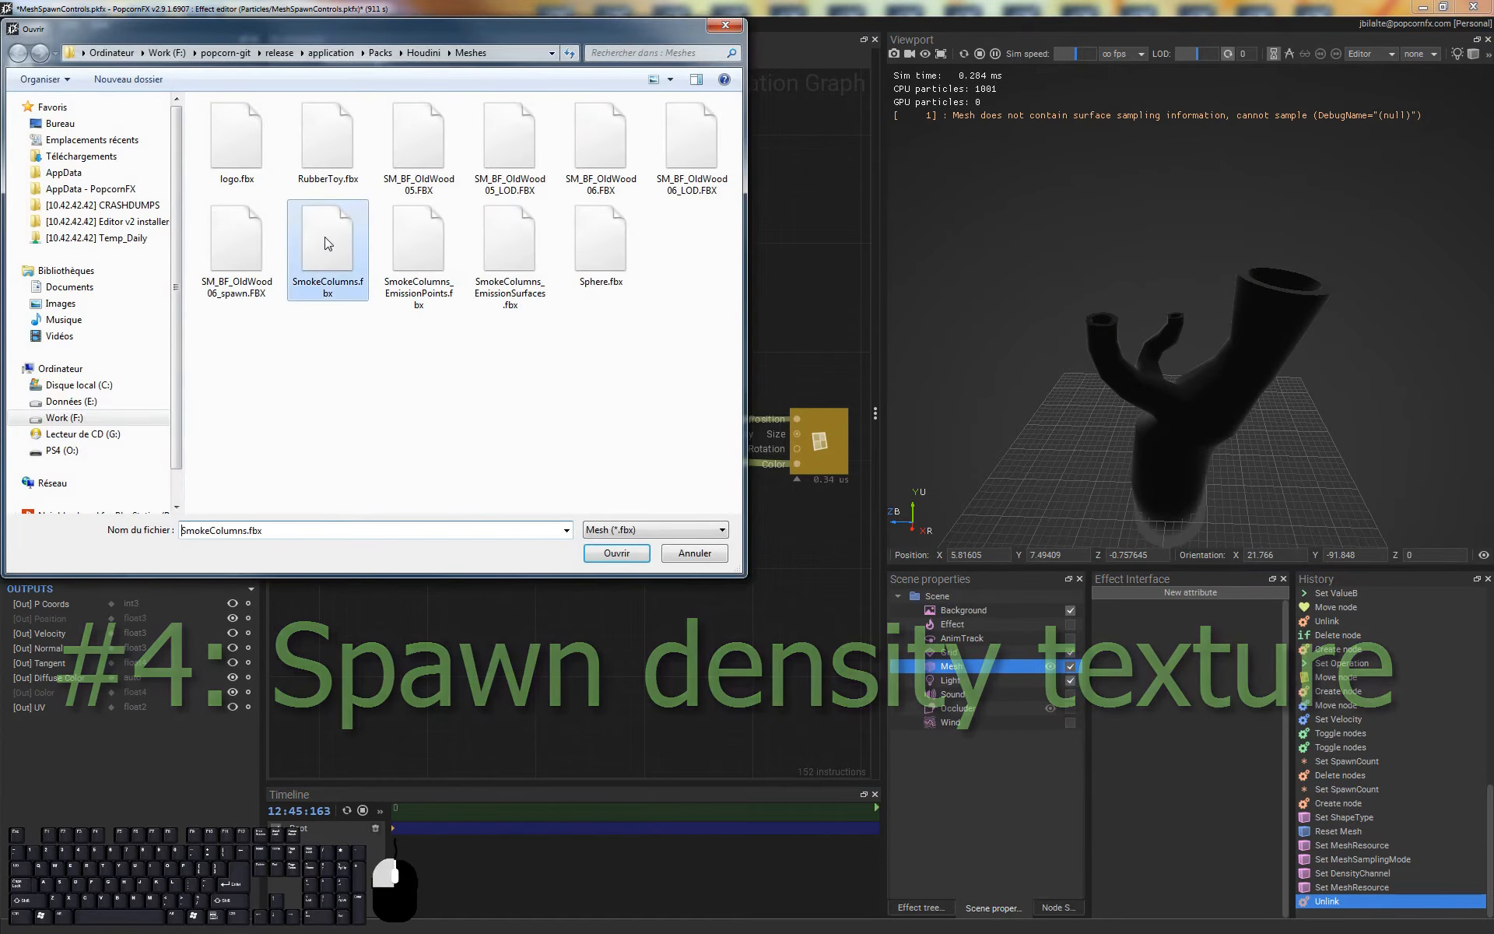
click(500, 600)
click(418, 448)
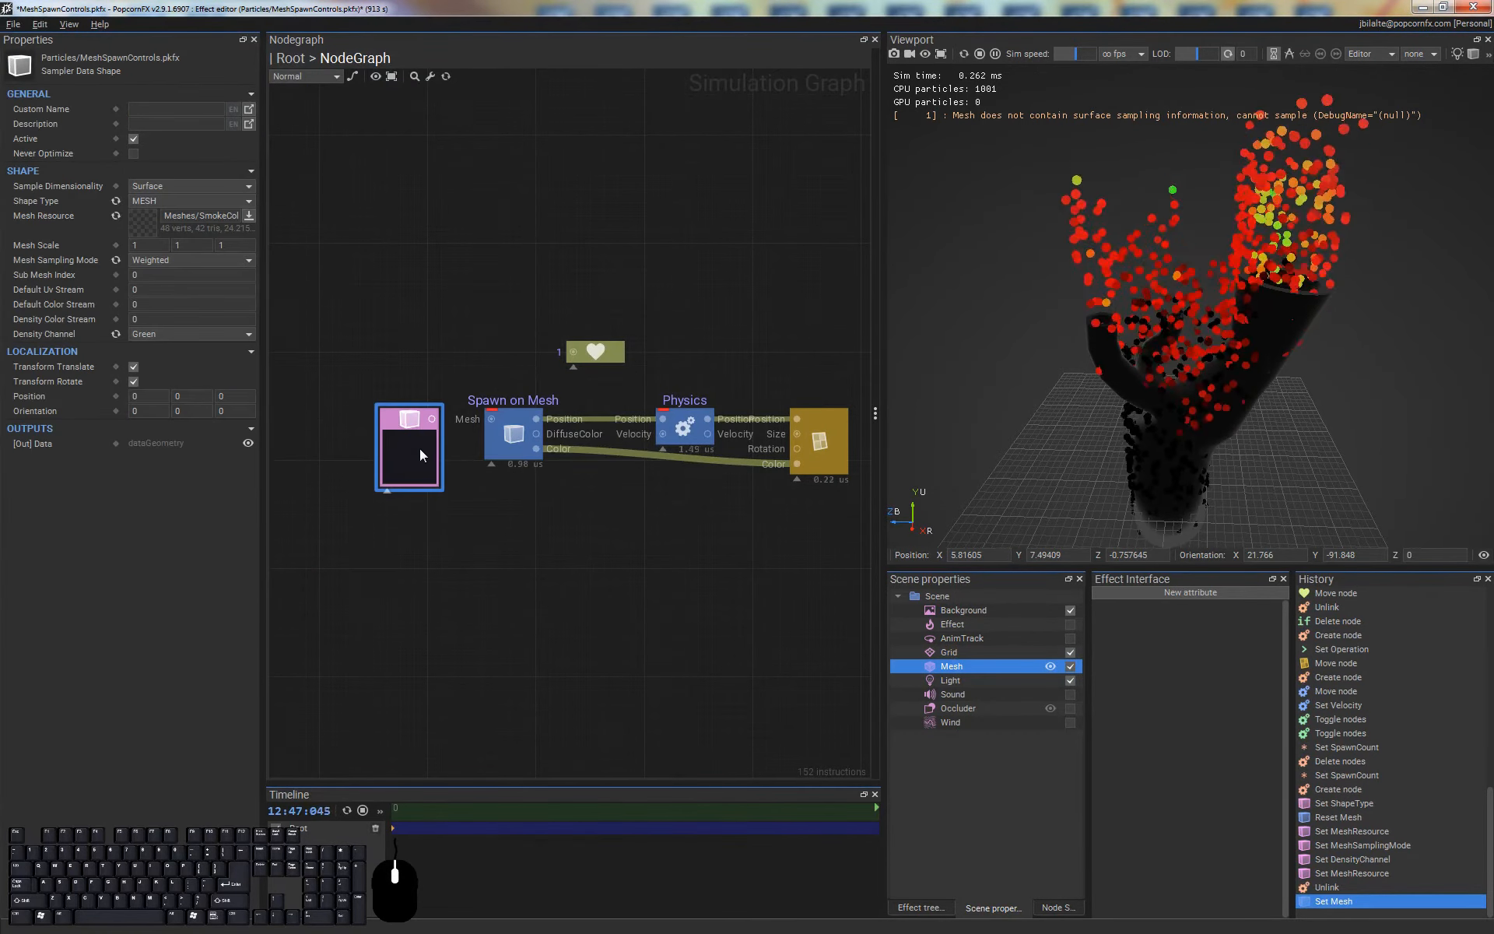
key(Delete)
Enable Use Density Map on Spawn on Mesh and assign SmokeColumnsSpawnMask.dds as its Density Map
click(510, 440)
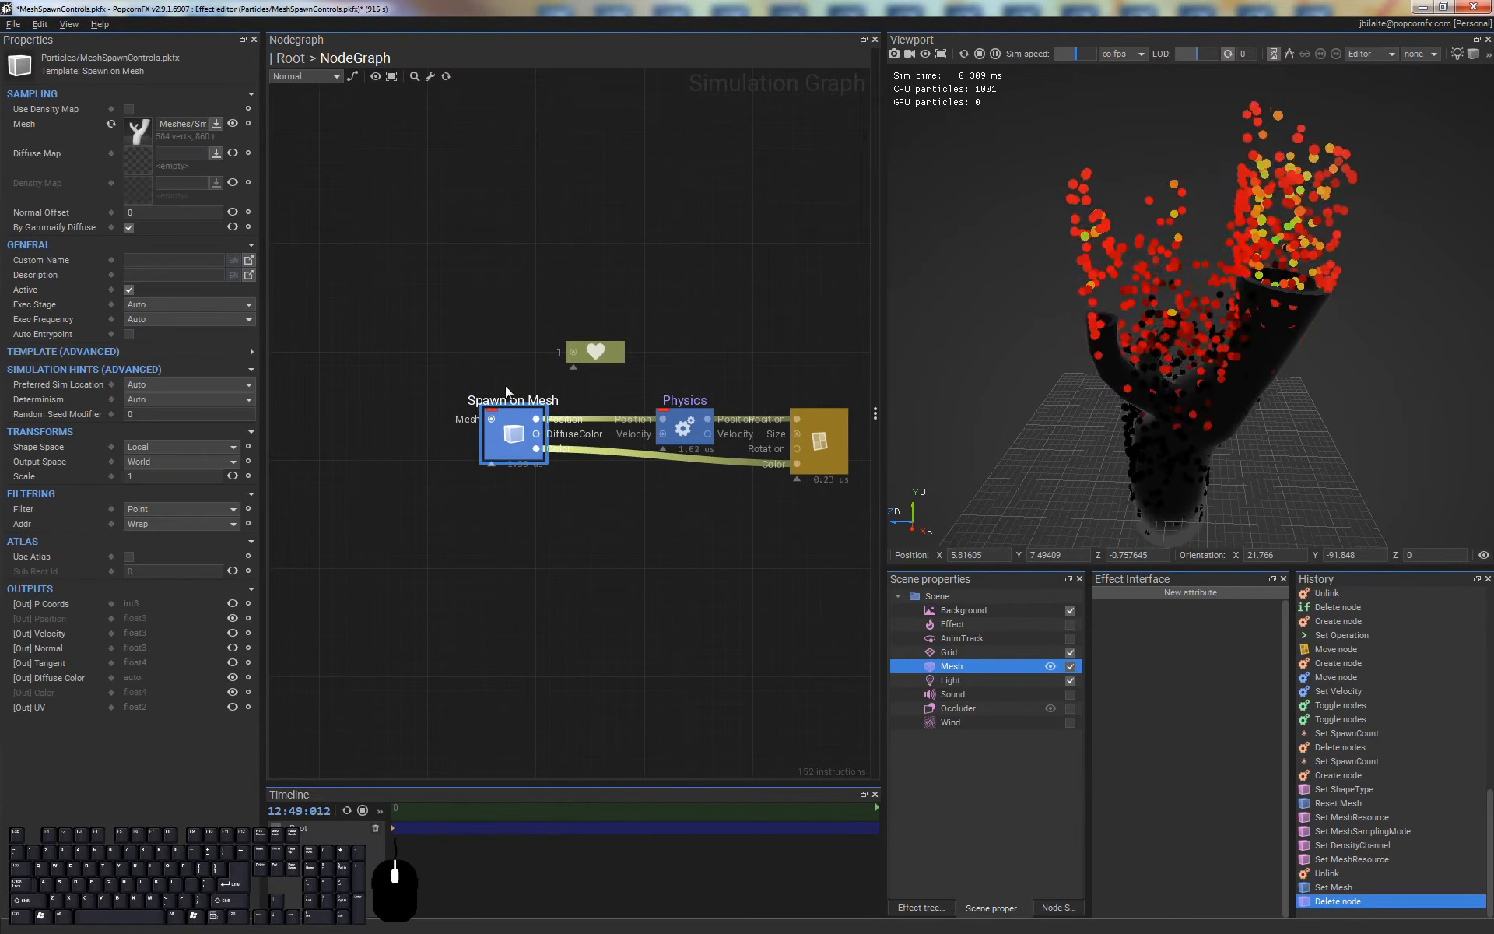
click(128, 113)
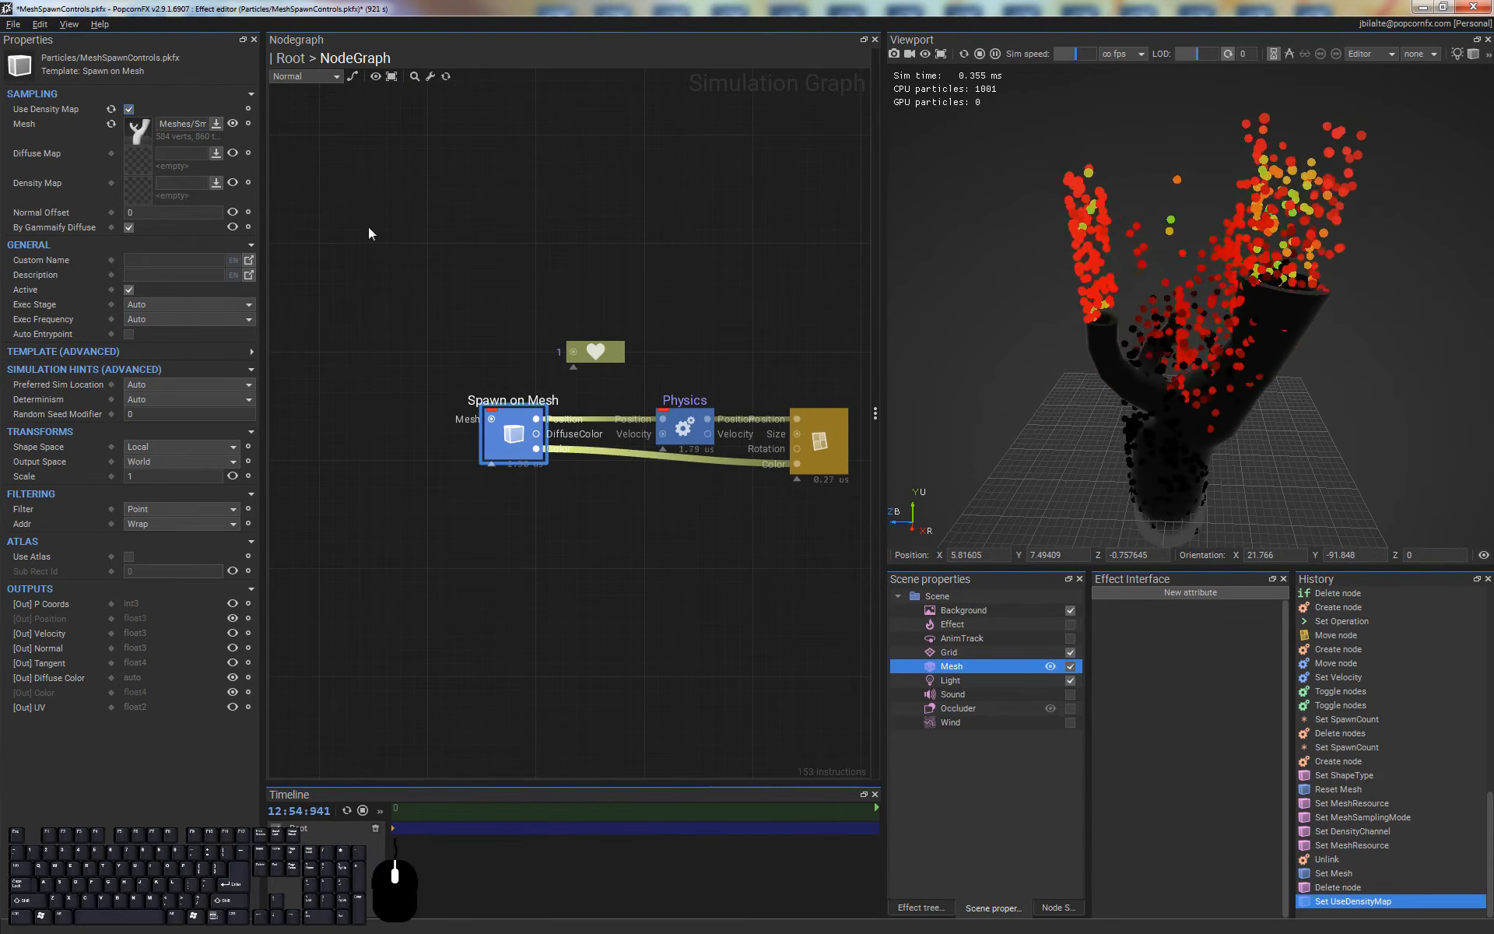
click(142, 191)
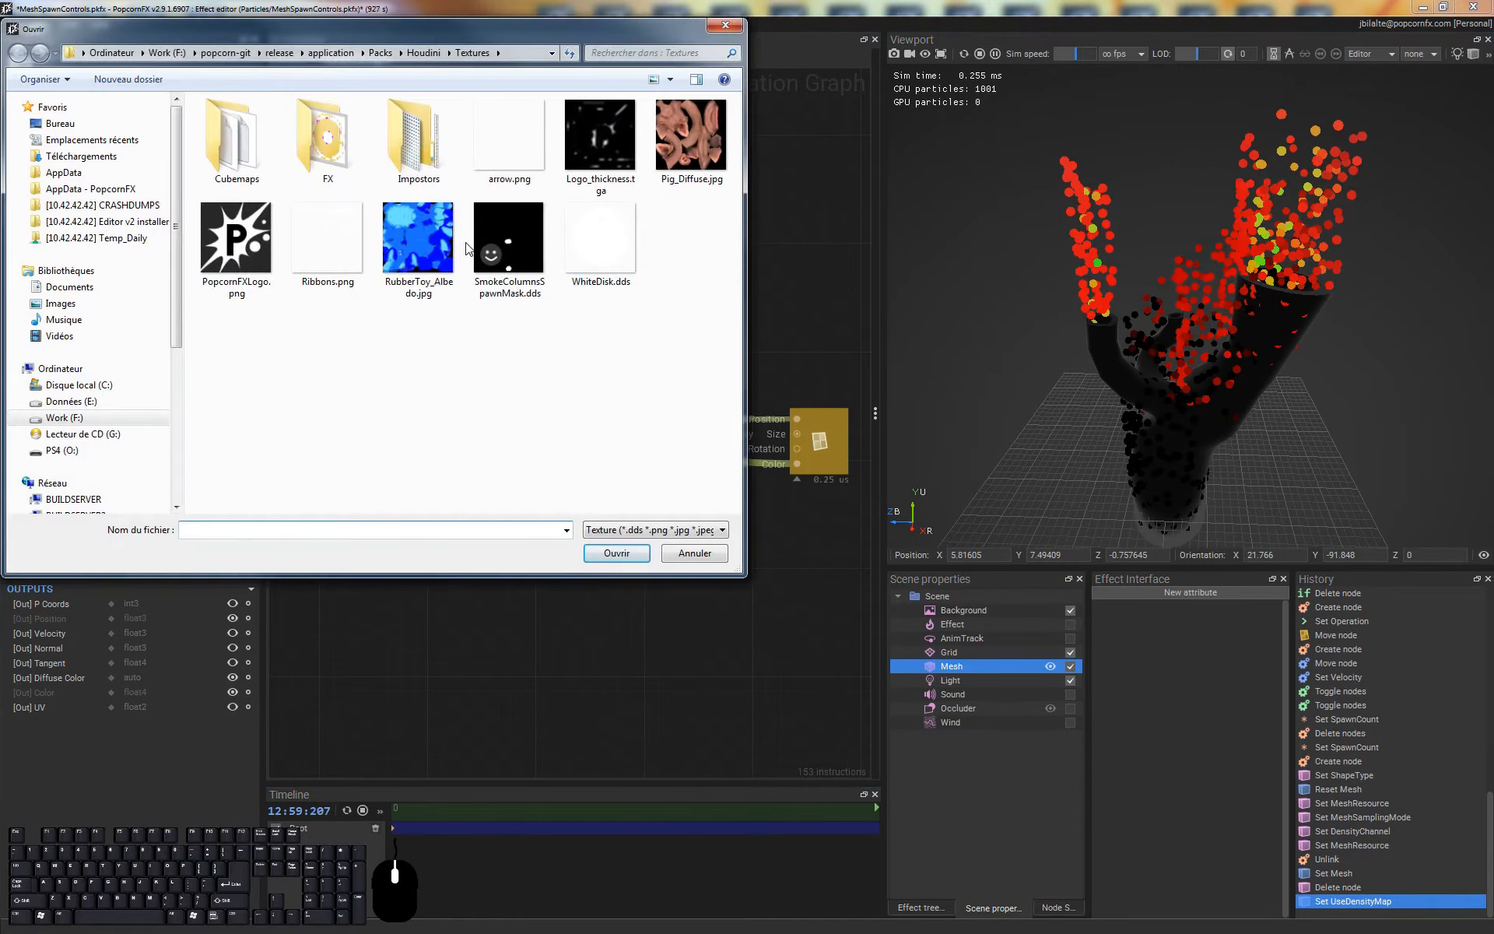
click(527, 273)
double_click(507, 238)
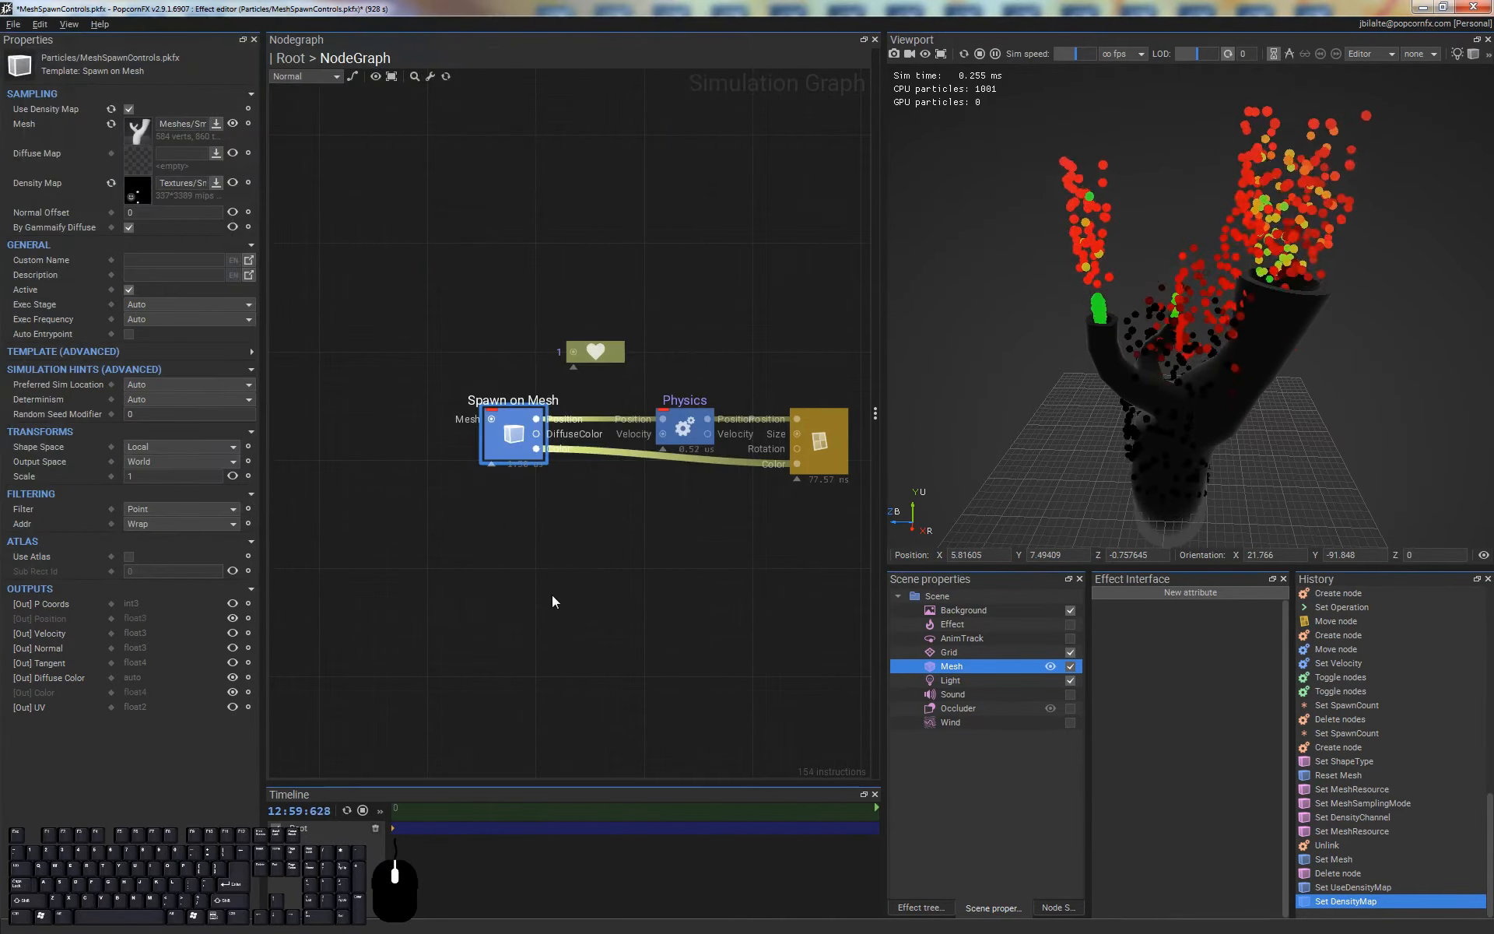
Inspect the density mask in the Texture Viewer and the UV layout of SmokeColumns.fbx in the Mesh Importer, closing both
double_click(139, 198)
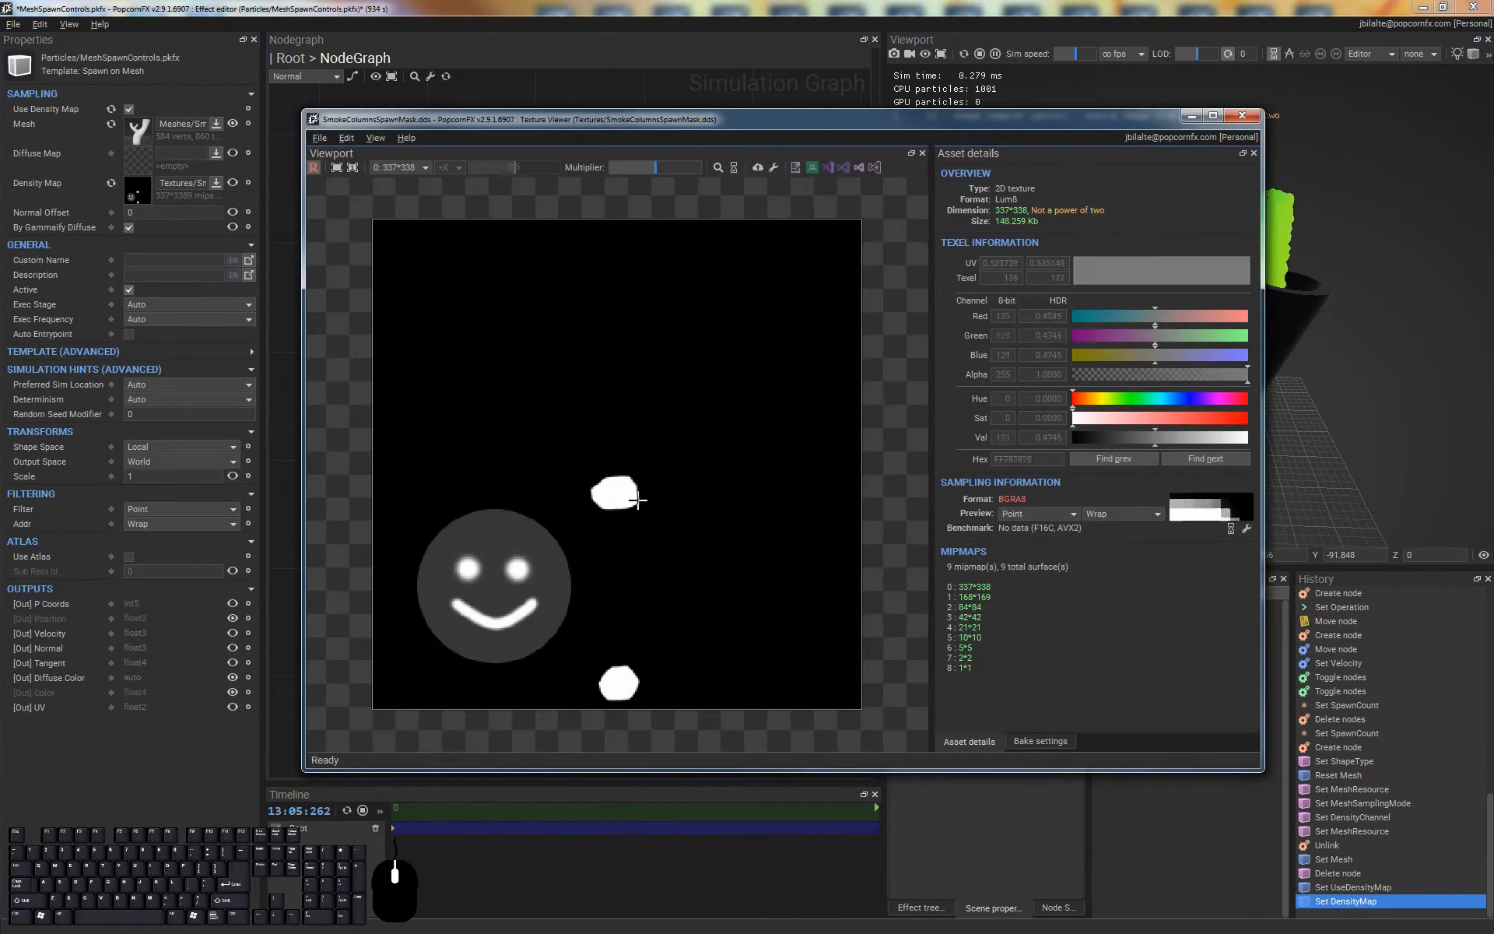
click(1240, 116)
double_click(140, 129)
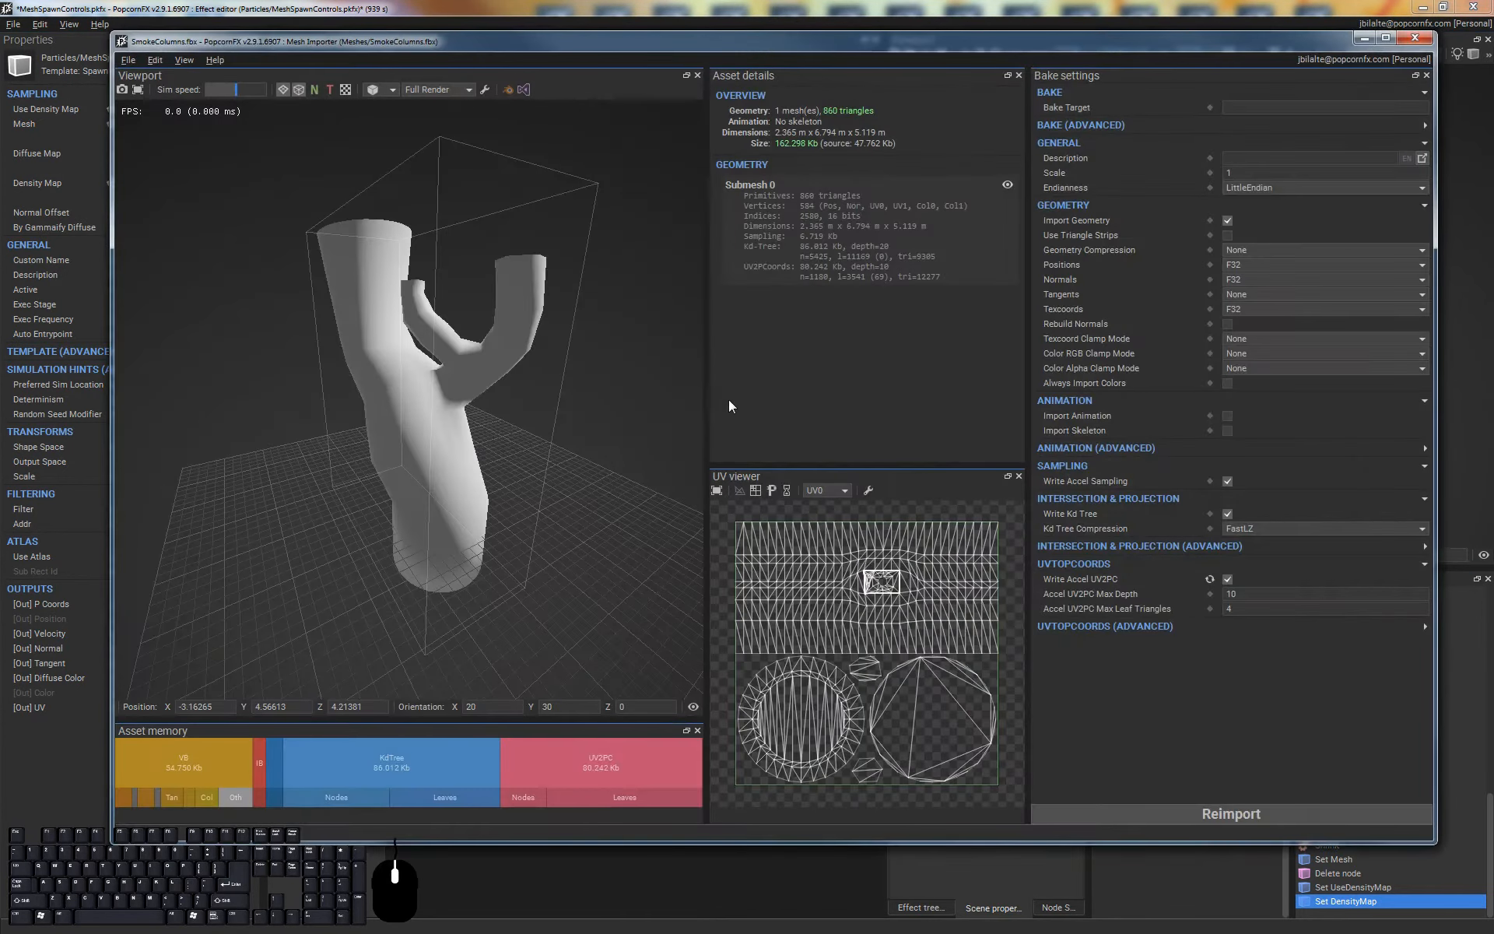
scroll(887, 757, up, 3)
scroll(869, 694, down, 3)
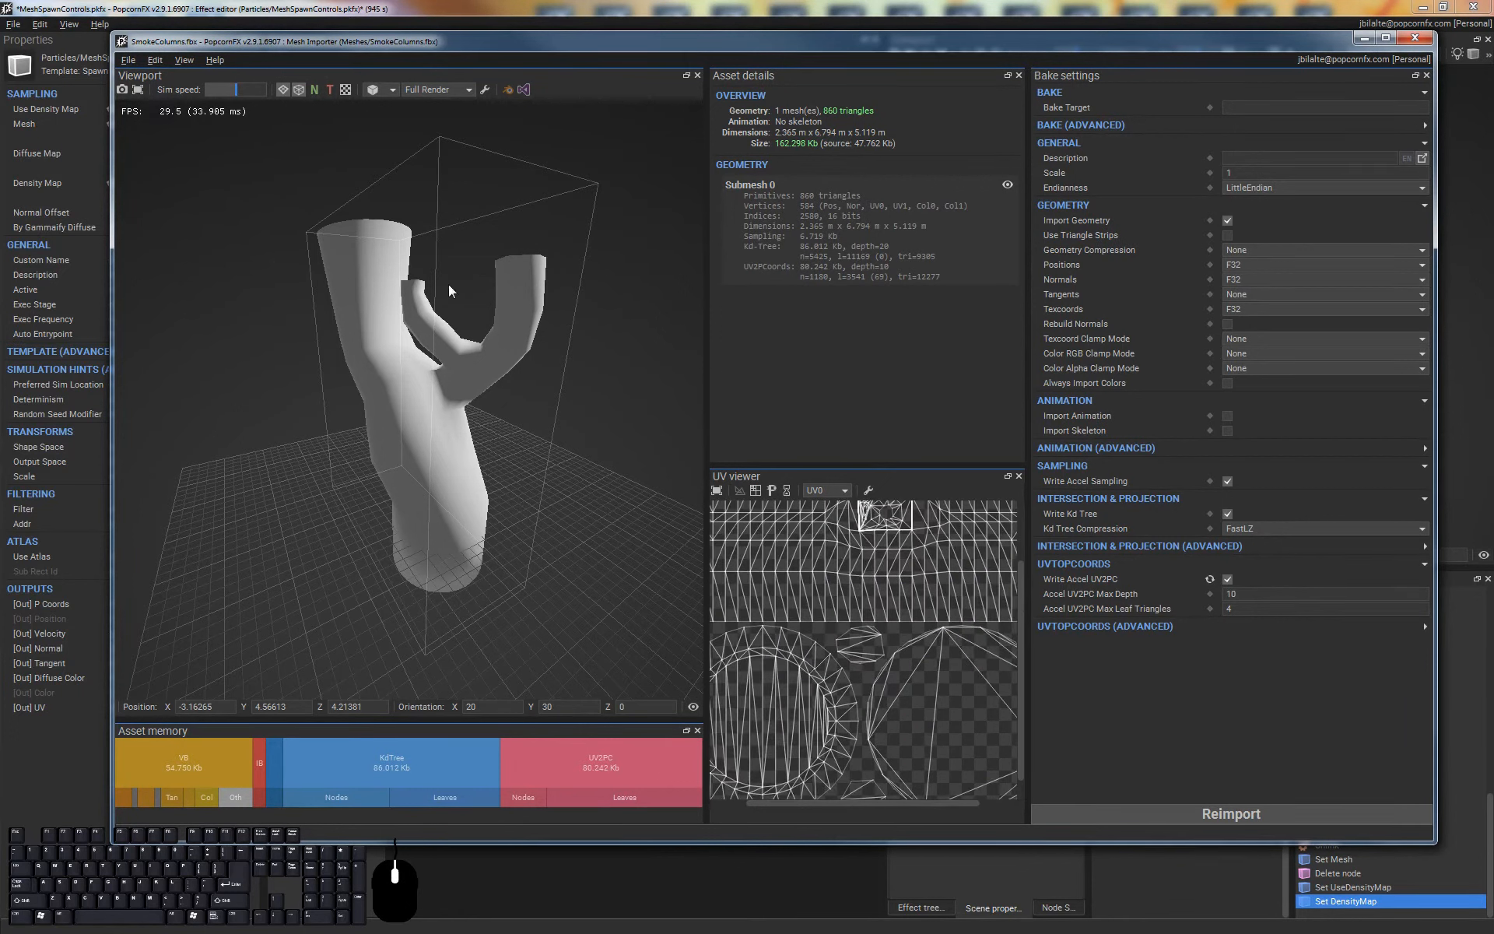
click(1417, 39)
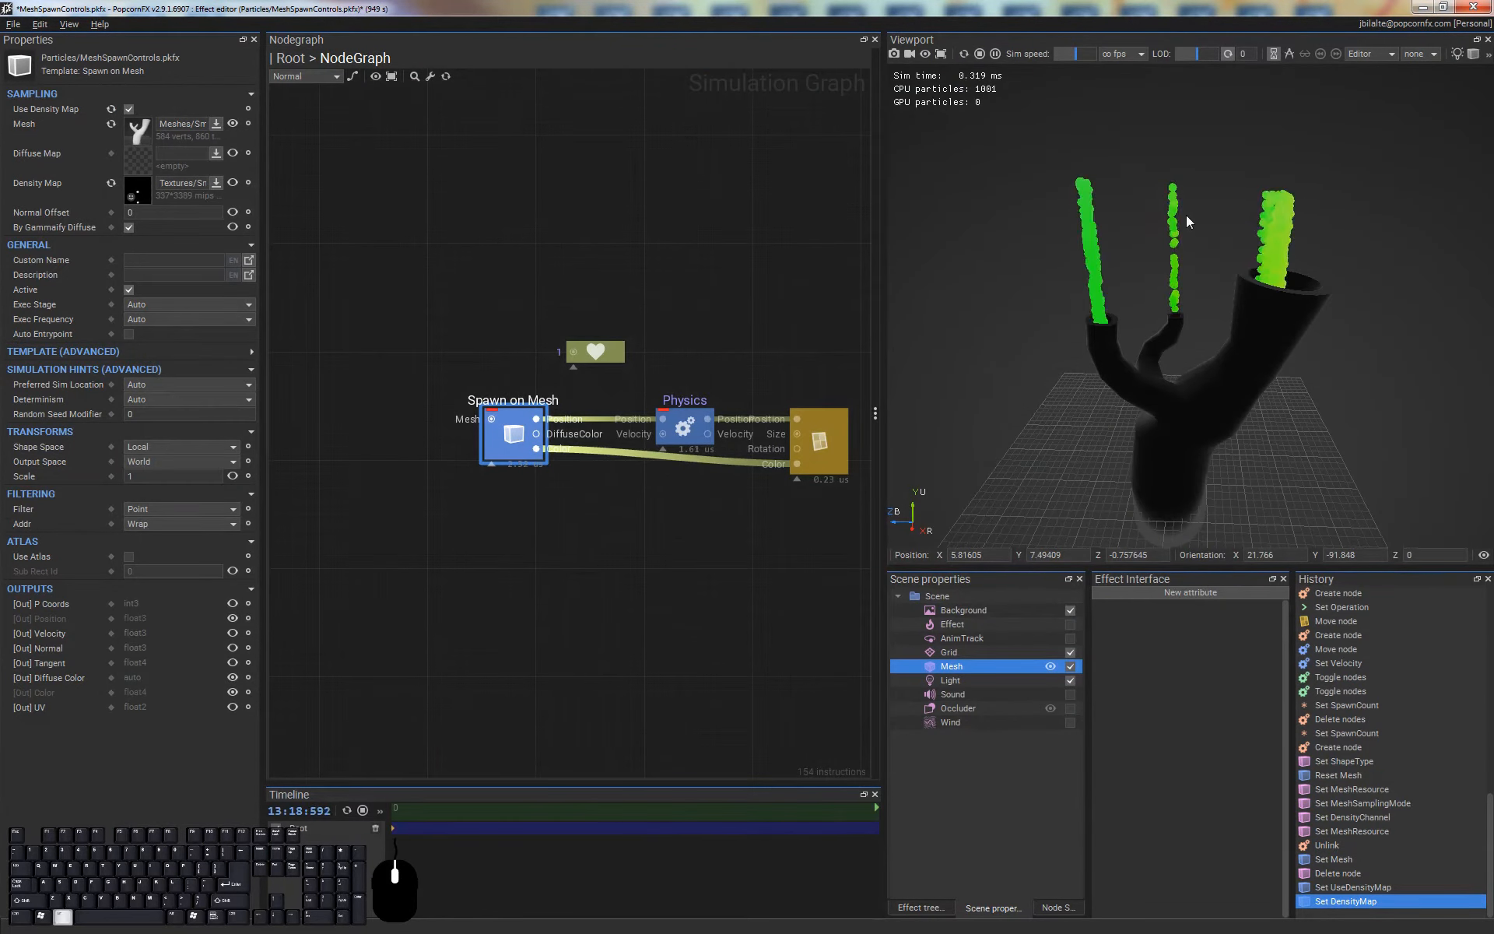
View the density-driven particles from a higher angle and compare them with the spawn mask texture
alt+drag(1202, 292, 1140, 124)
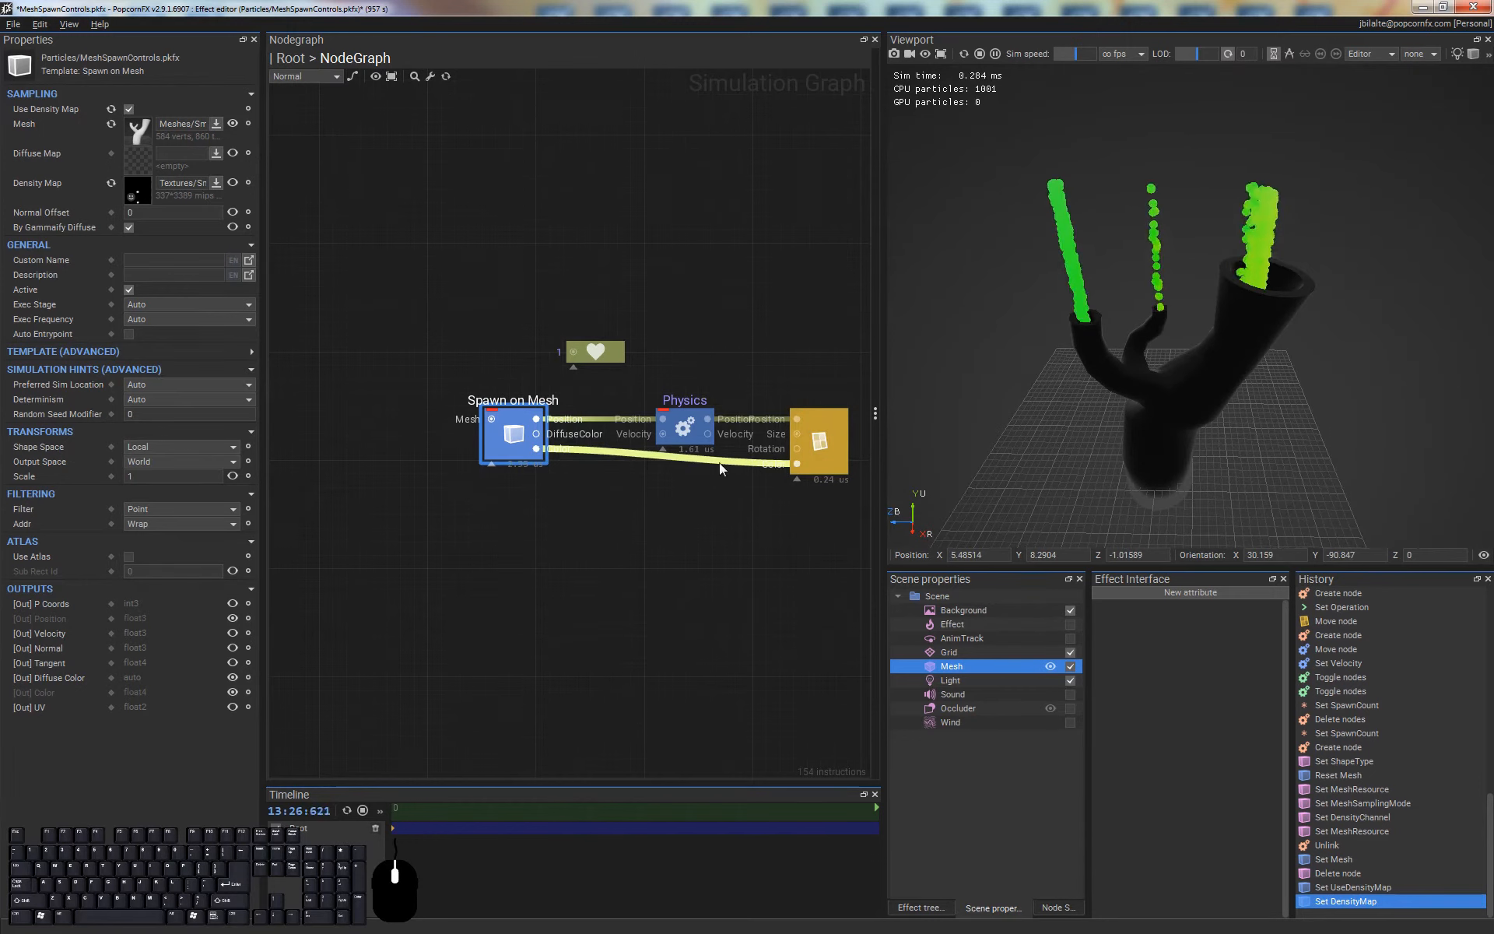
double_click(137, 188)
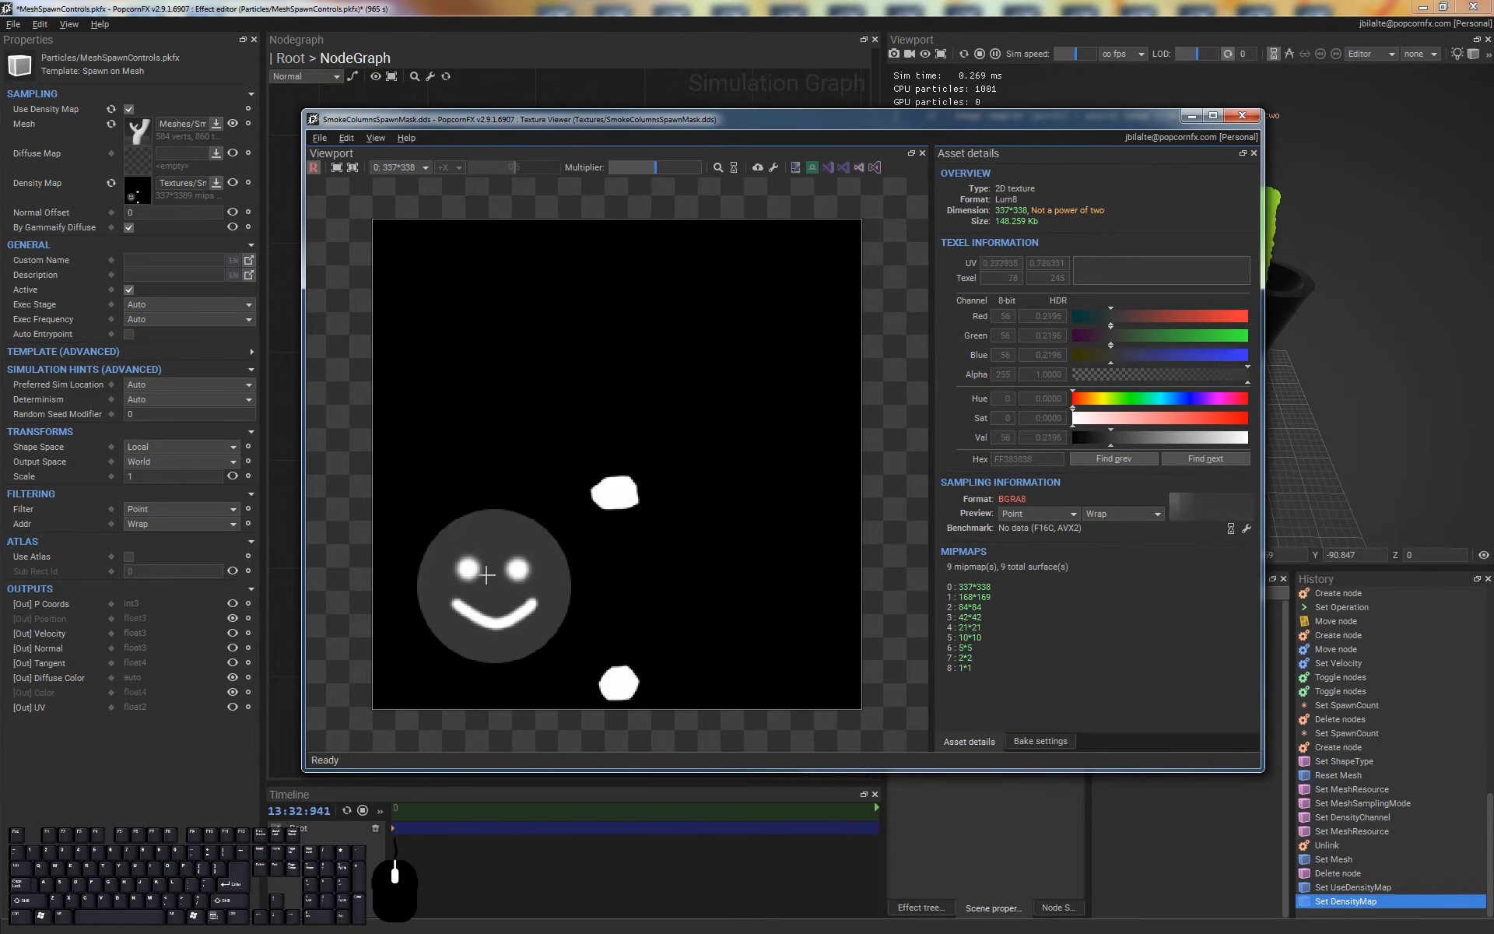
click(1243, 115)
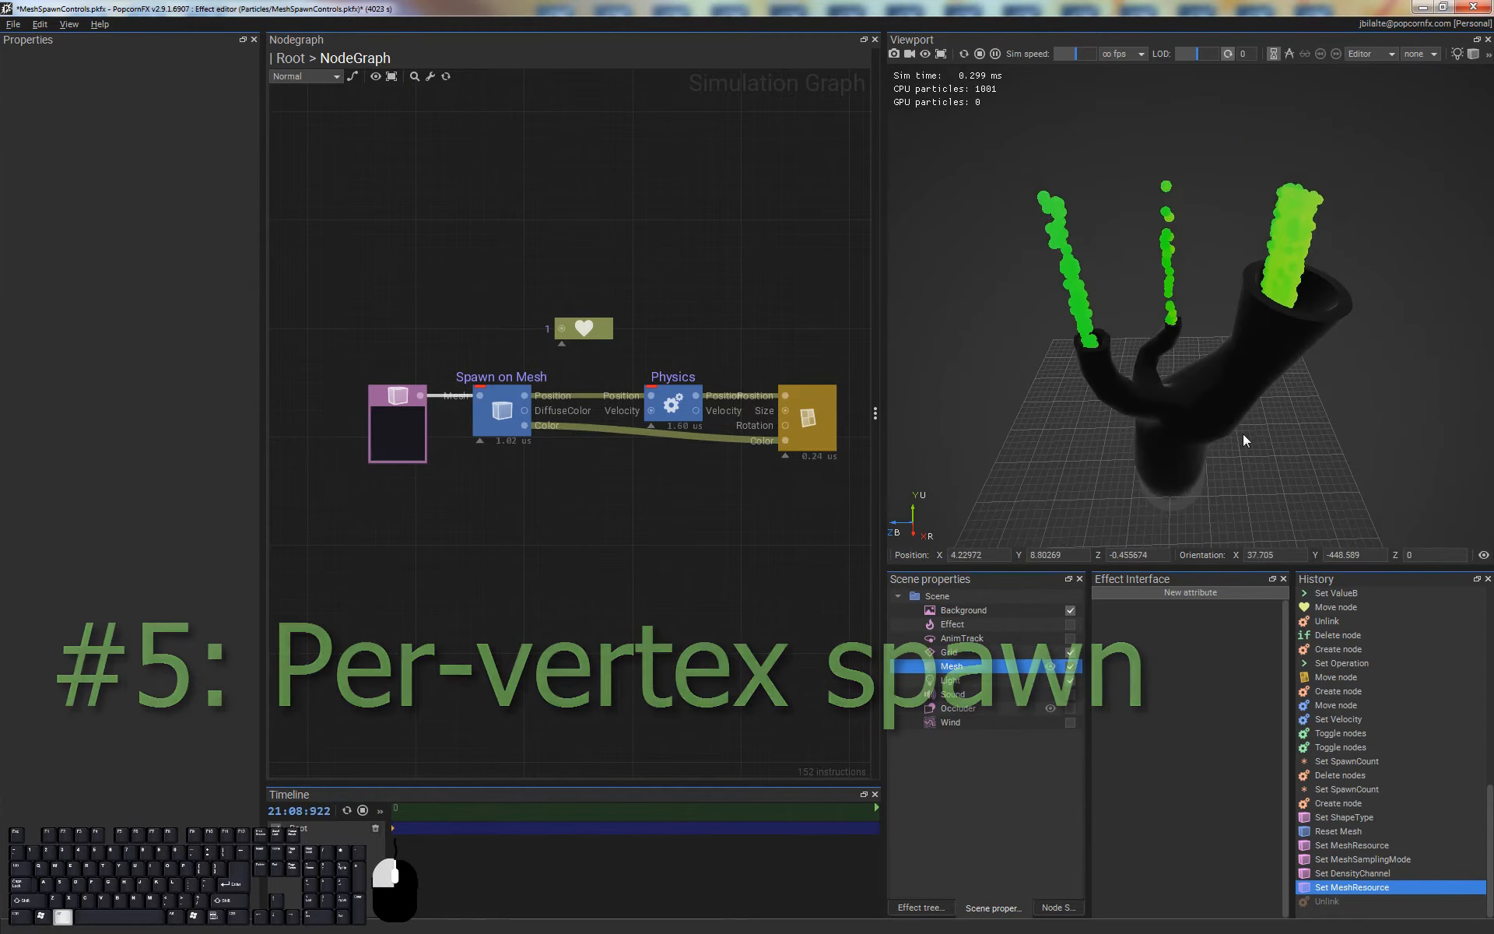
Assign SmokeColumns_EmissionPoints.fbx as the Shape node's Mesh Resource and view the spawned particles
alt+drag(1211, 375, 1171, 295)
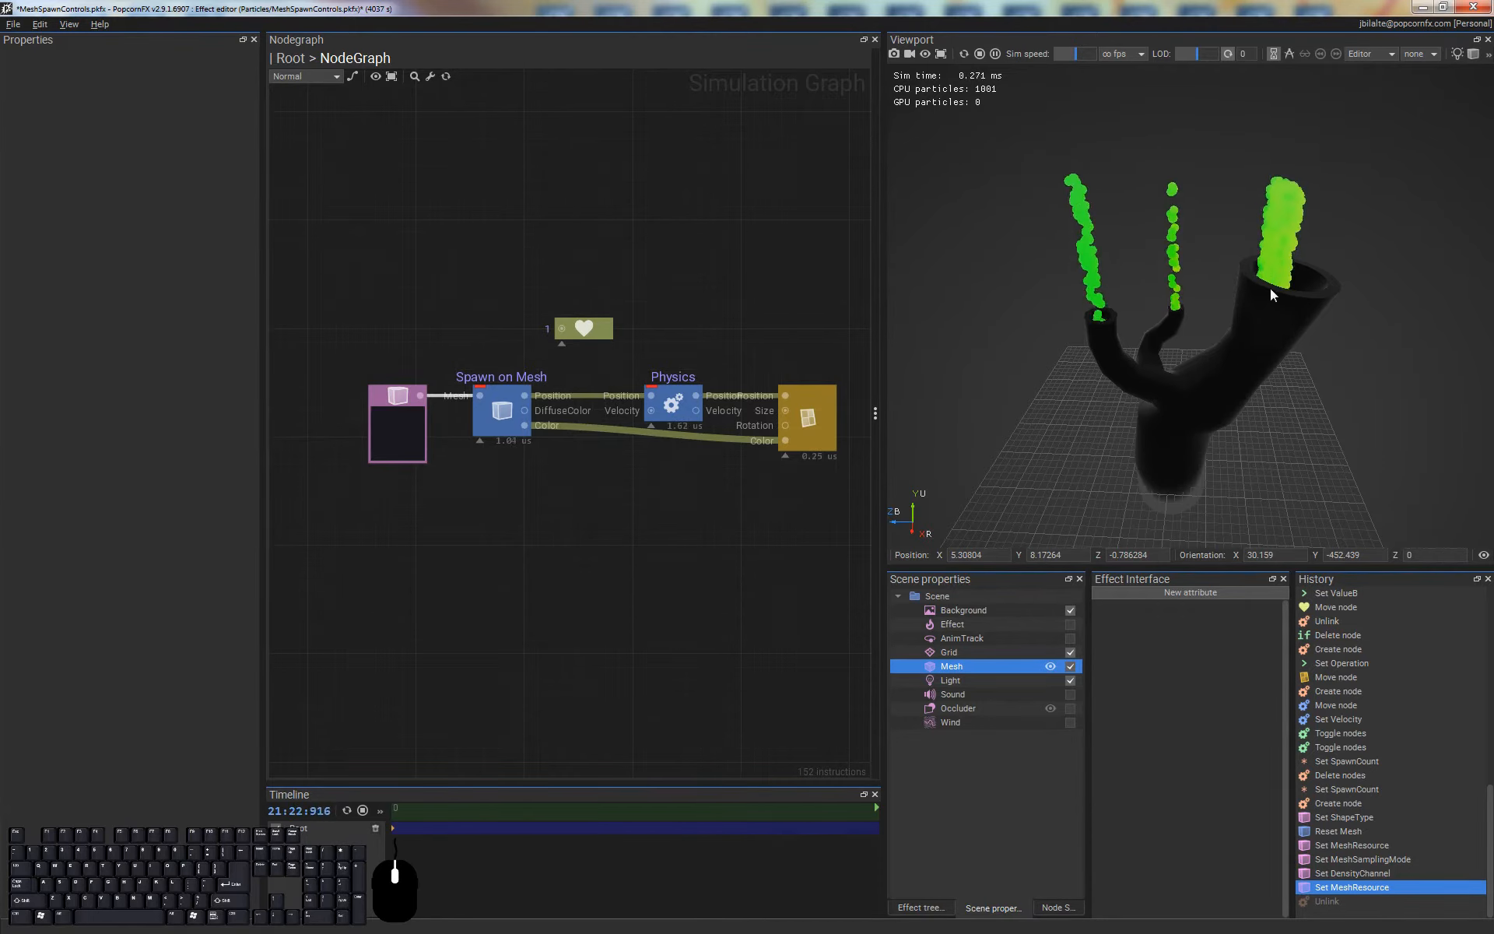
click(414, 436)
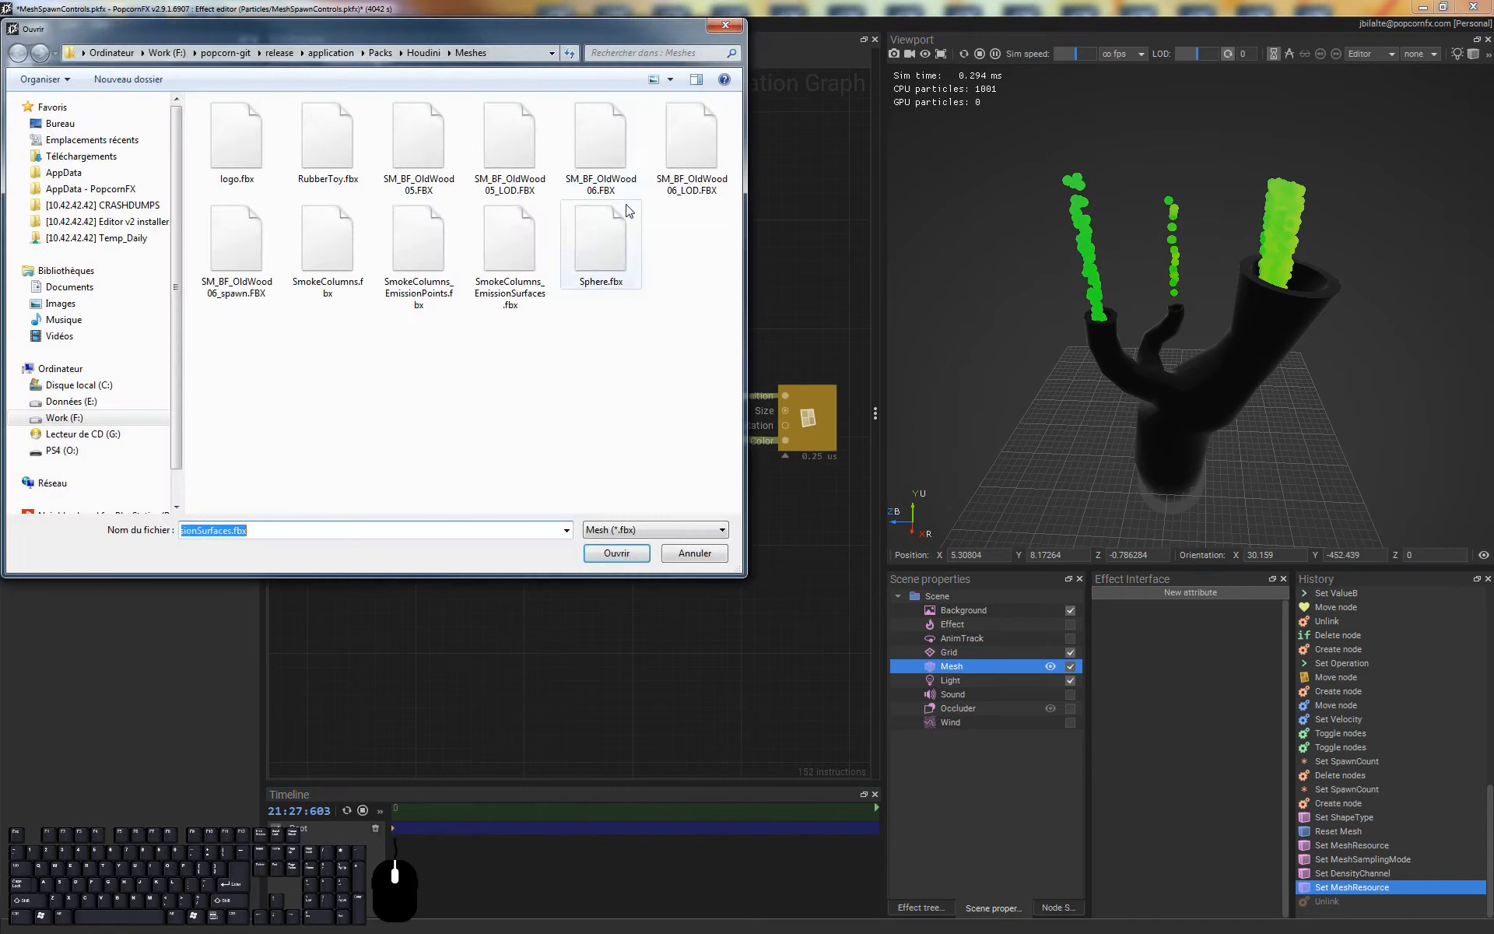
double_click(416, 238)
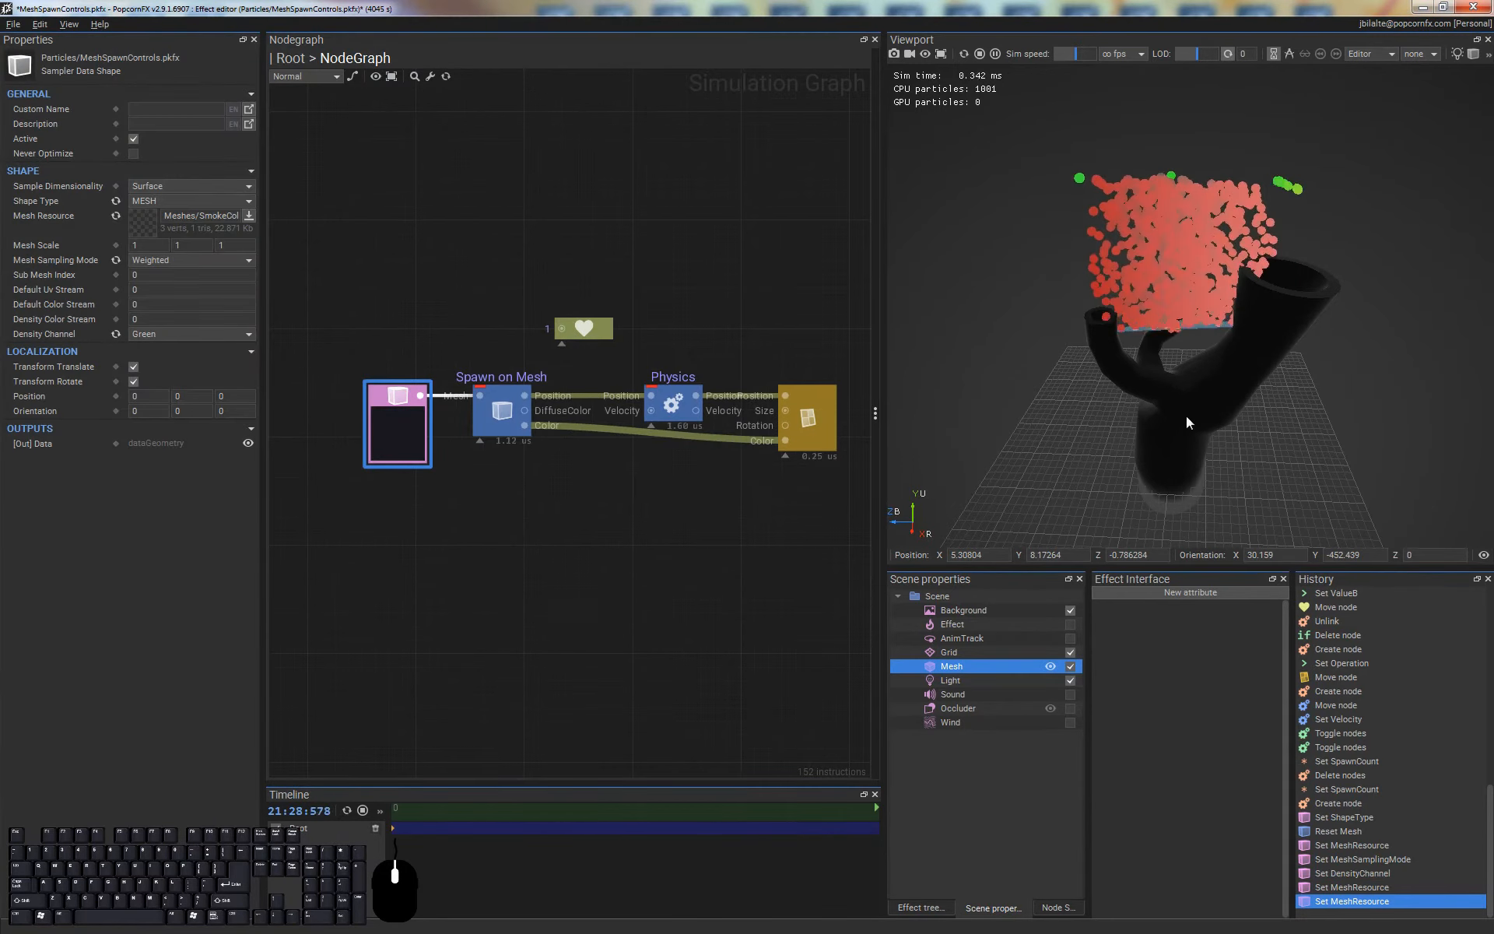
alt+drag(1203, 264, 1025, 489)
alt+drag(1296, 422, 1231, 361)
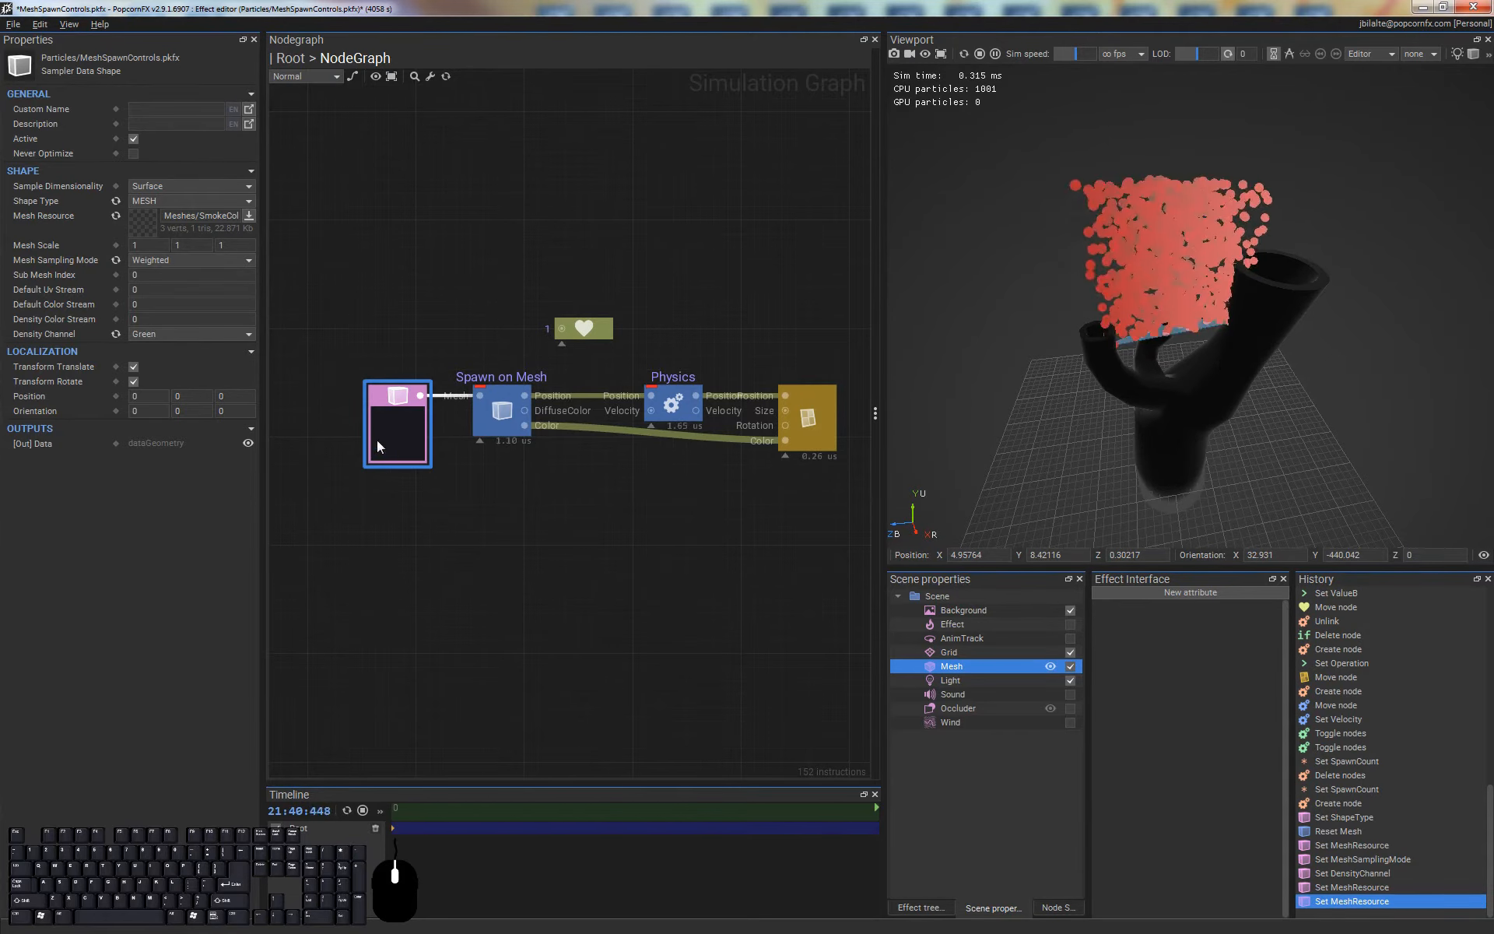
Set the Shape node's Sample Dimensionality to Vertex and view the particle streams from above
click(618, 543)
click(388, 419)
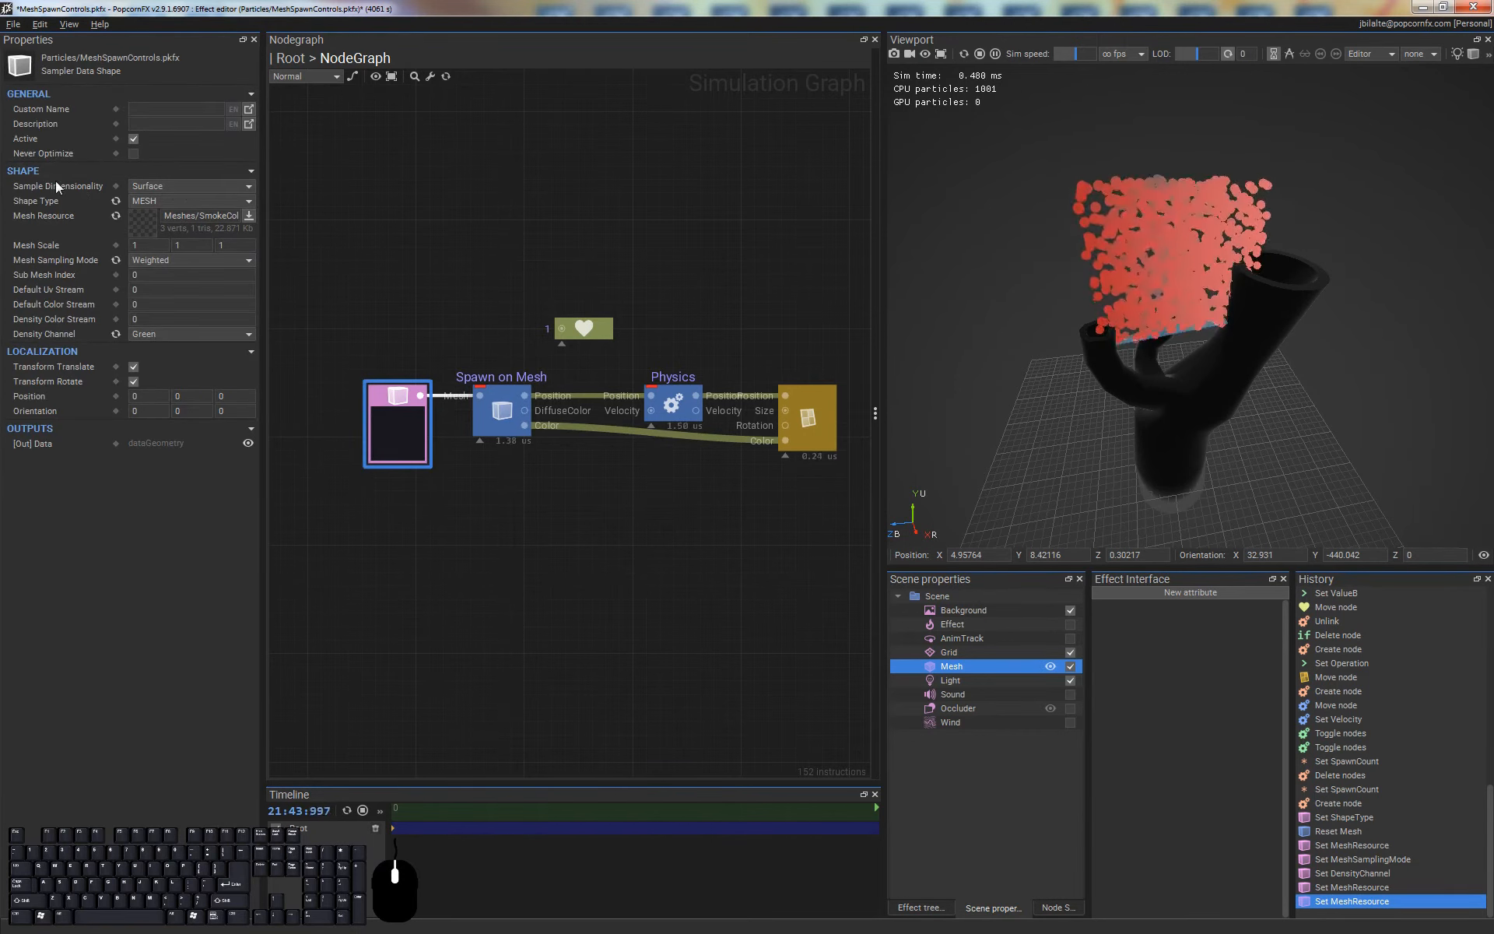
click(179, 187)
click(165, 170)
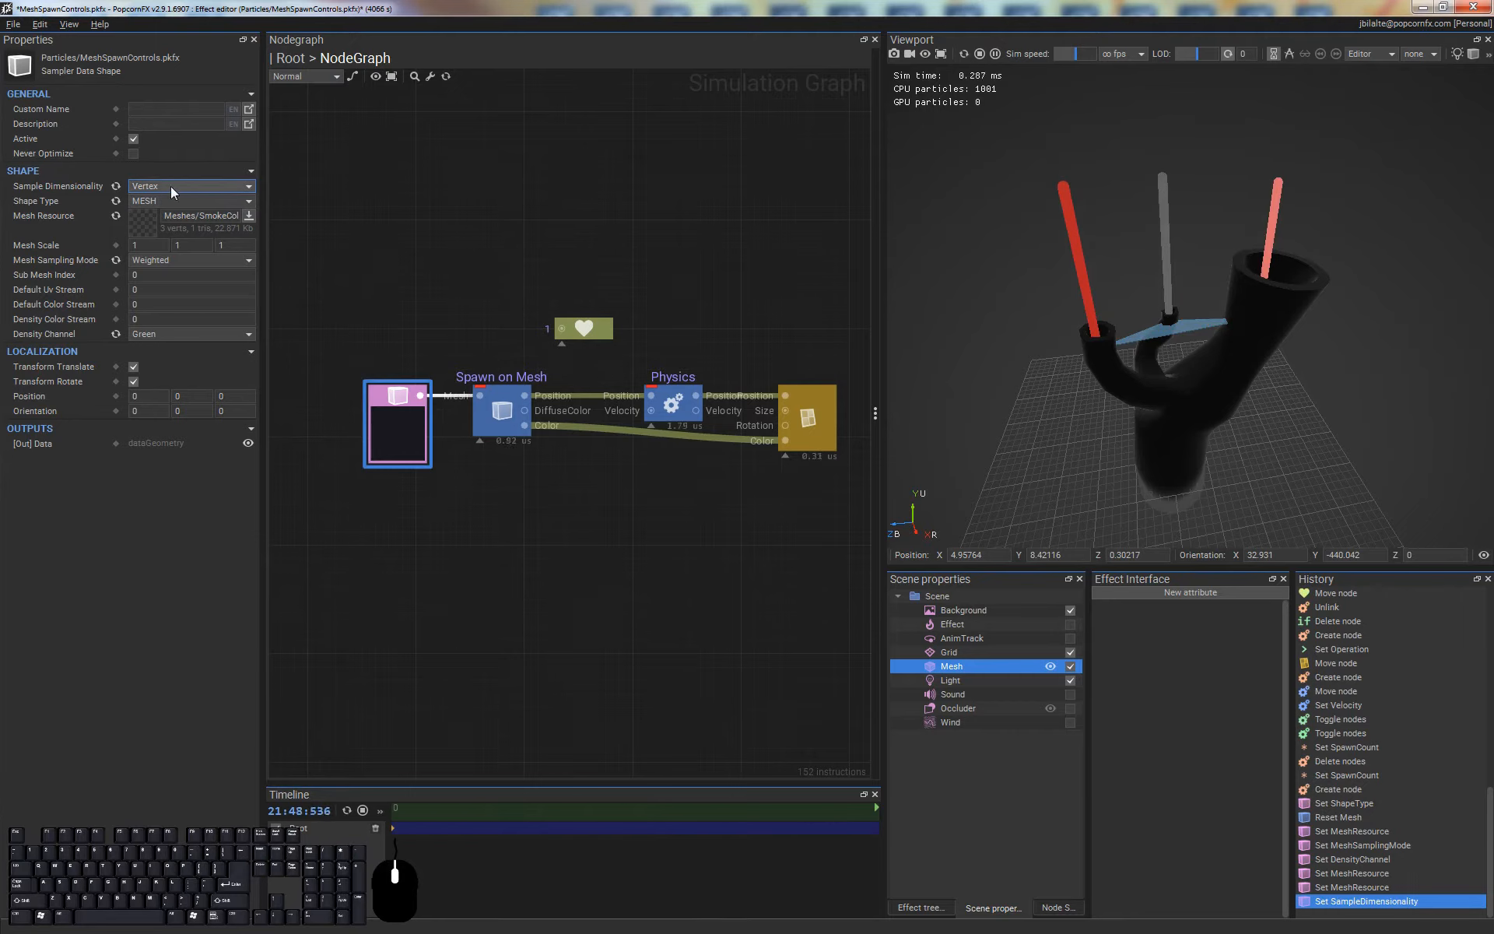
alt+drag(1263, 299, 1175, 386)
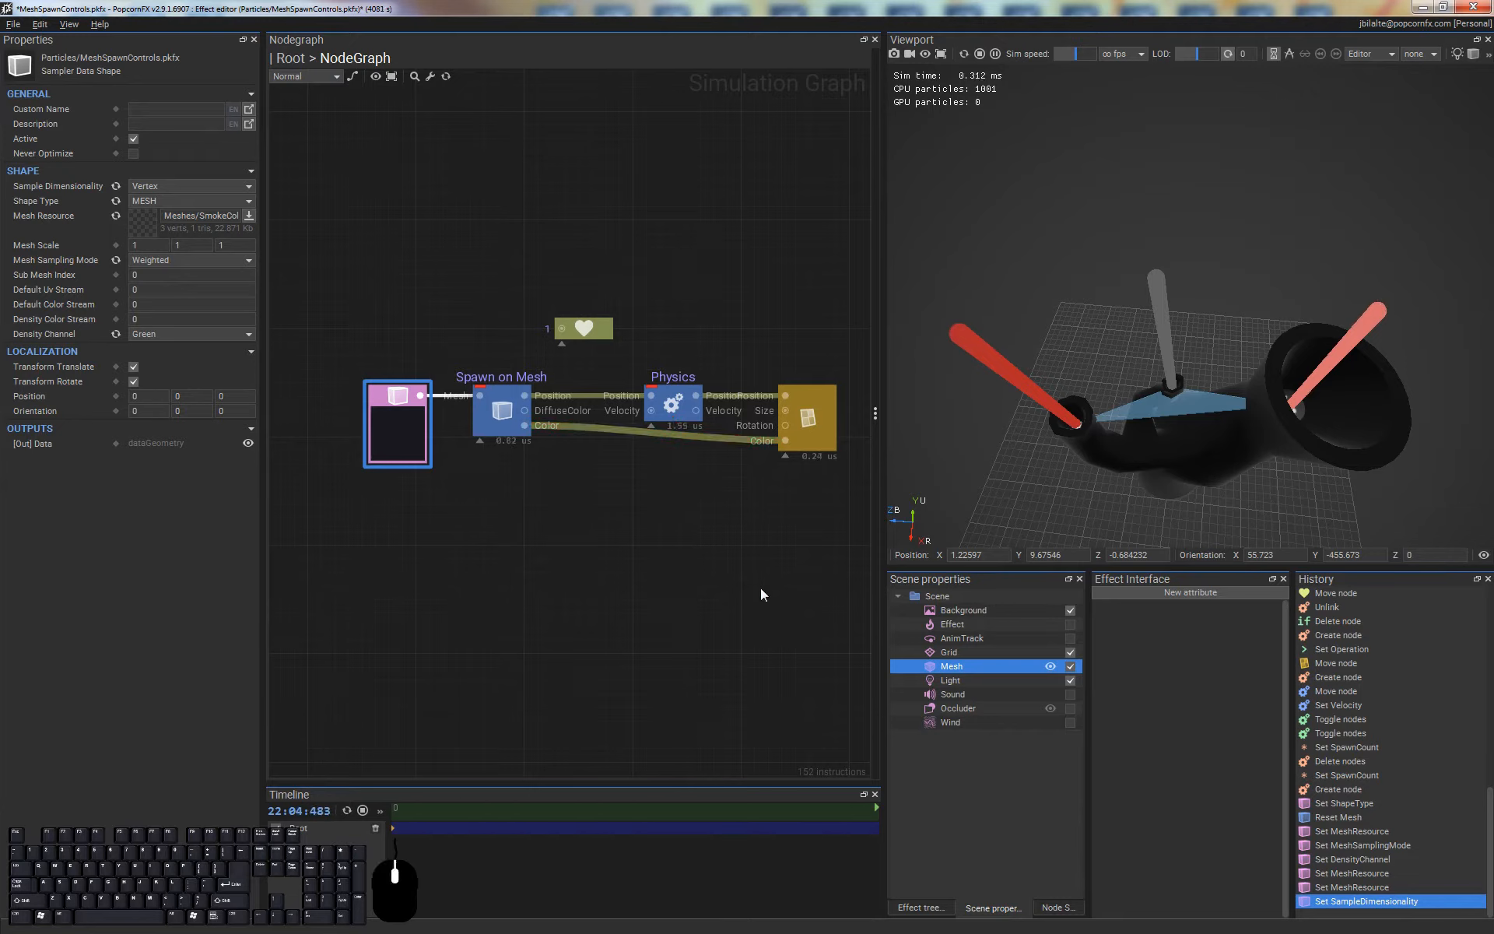
Insert an Add node on the position link between the Spawn on Mesh and Physics nodes
right_click(752, 549)
click(652, 542)
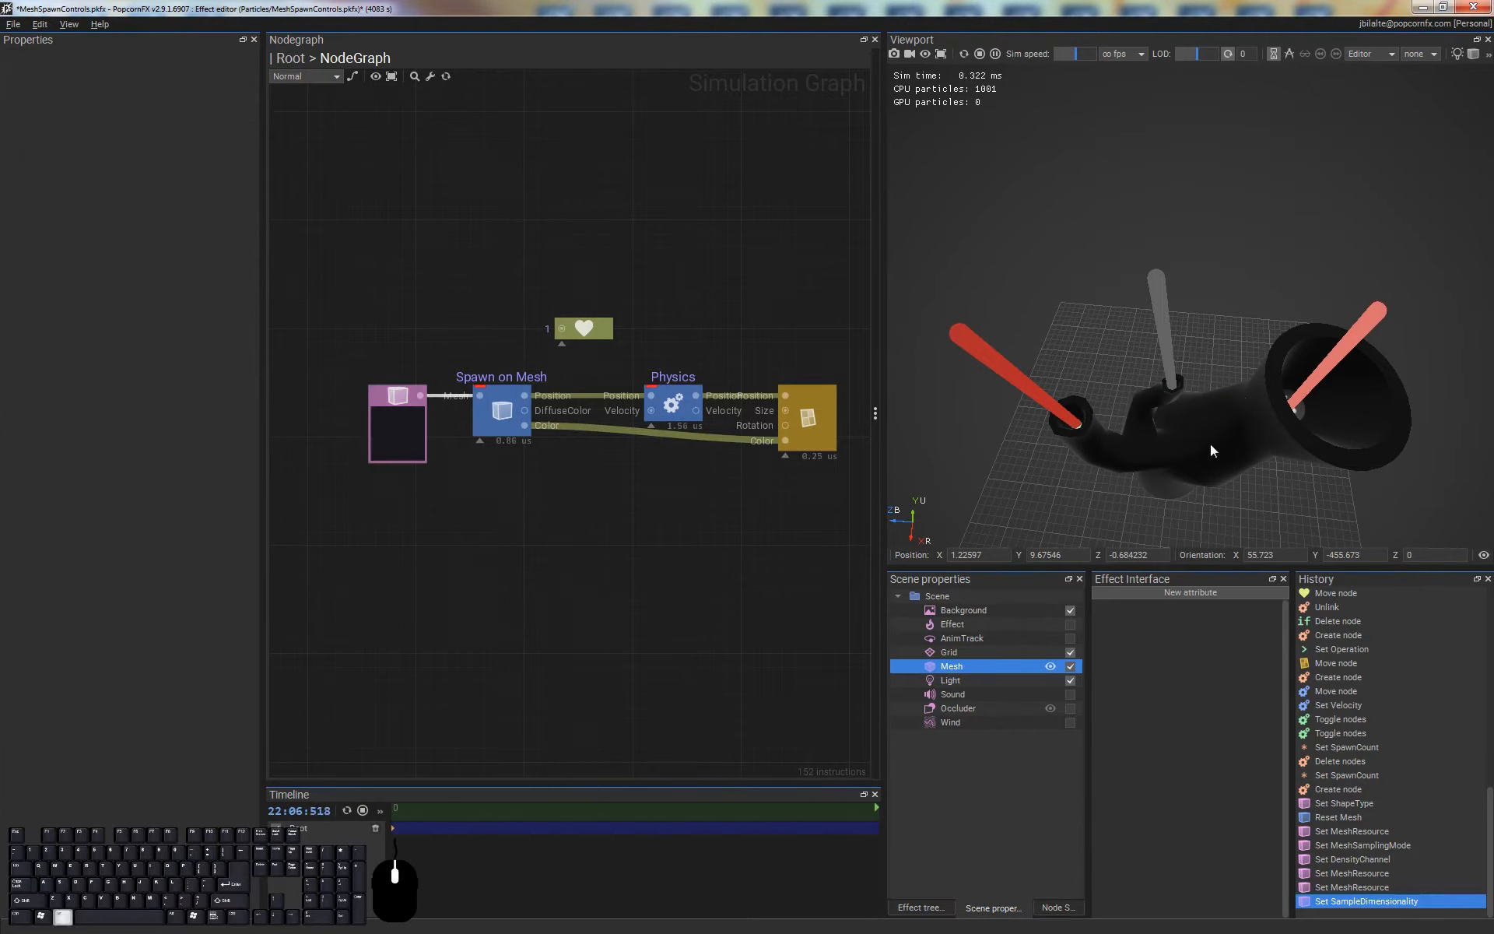
drag(1192, 420, 1206, 214)
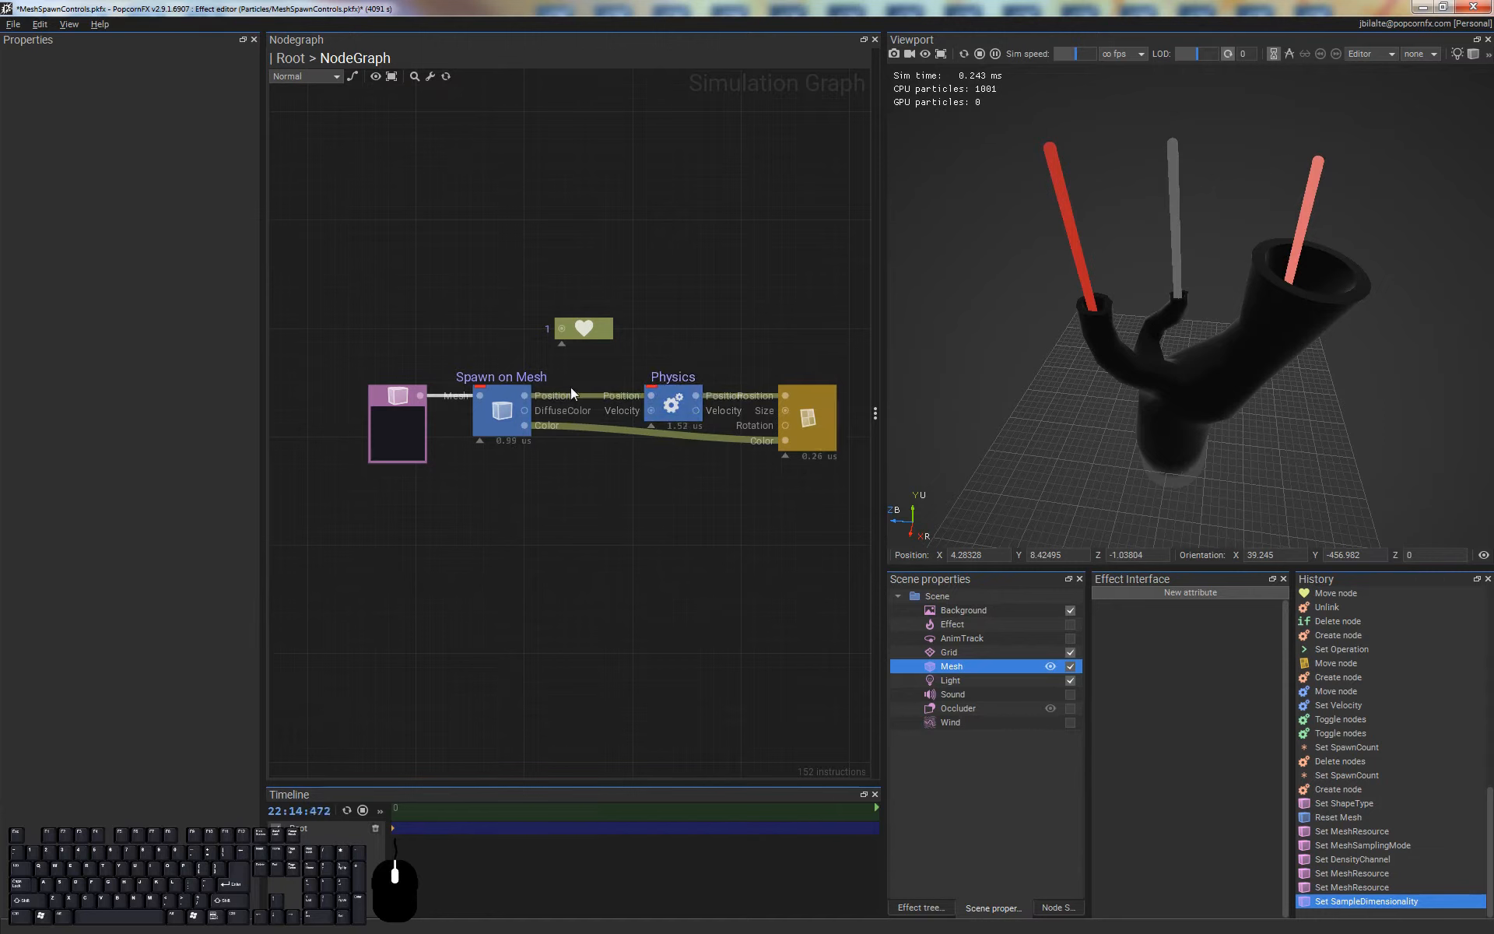
key(ctrl+space)
text(add)
key(Return)
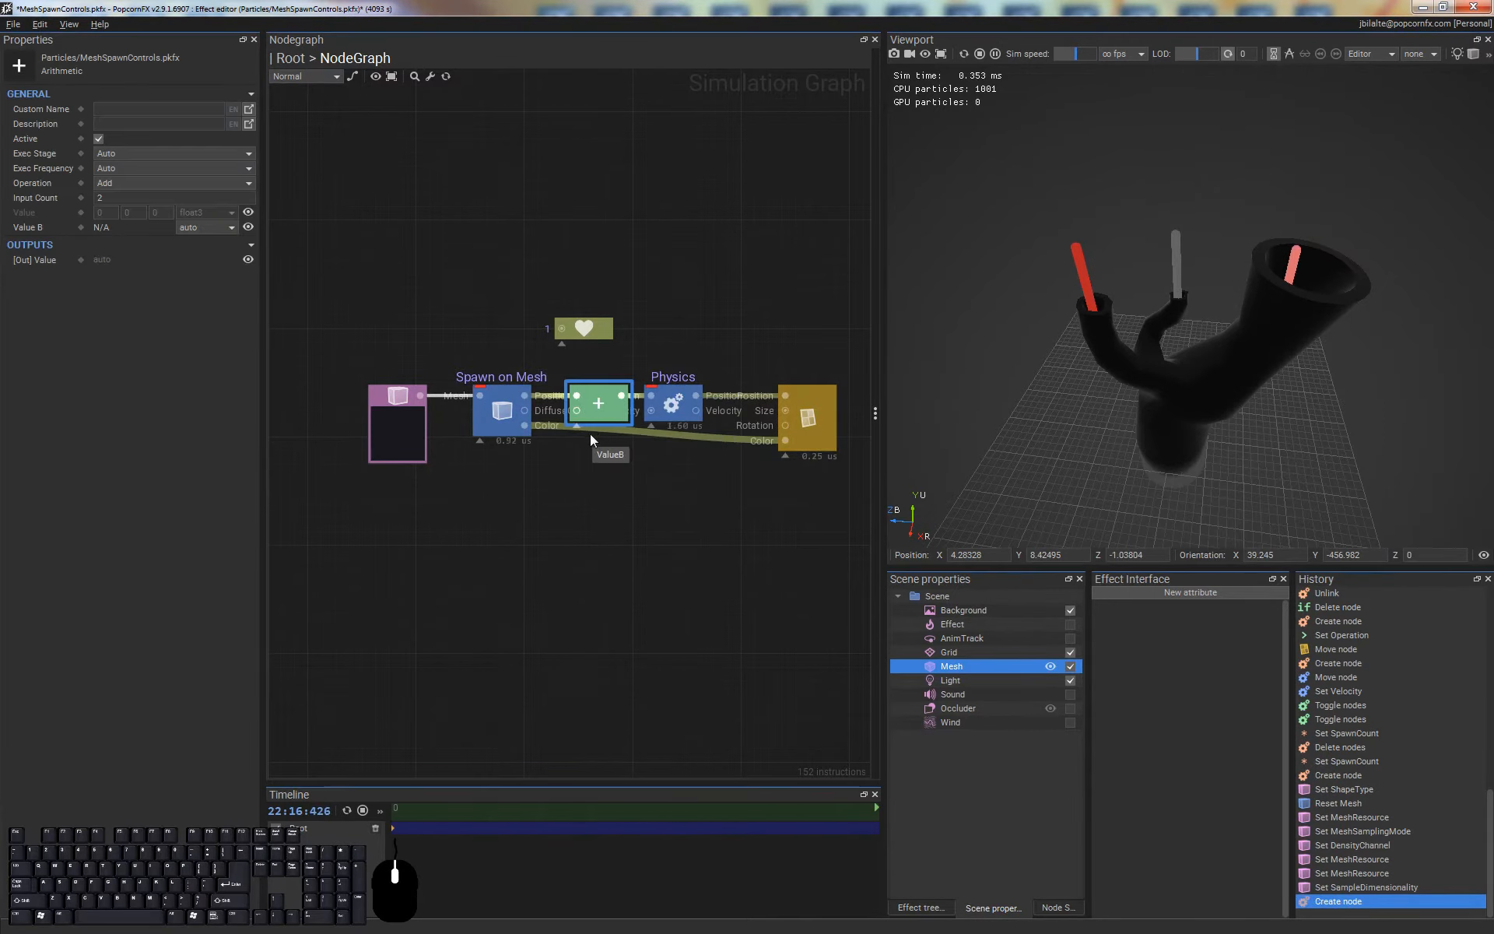
Feed a vrand node into the Add node's second input, with Inner set to 0 and Outer to about 0.2
drag(574, 414, 537, 475)
text(vrand)
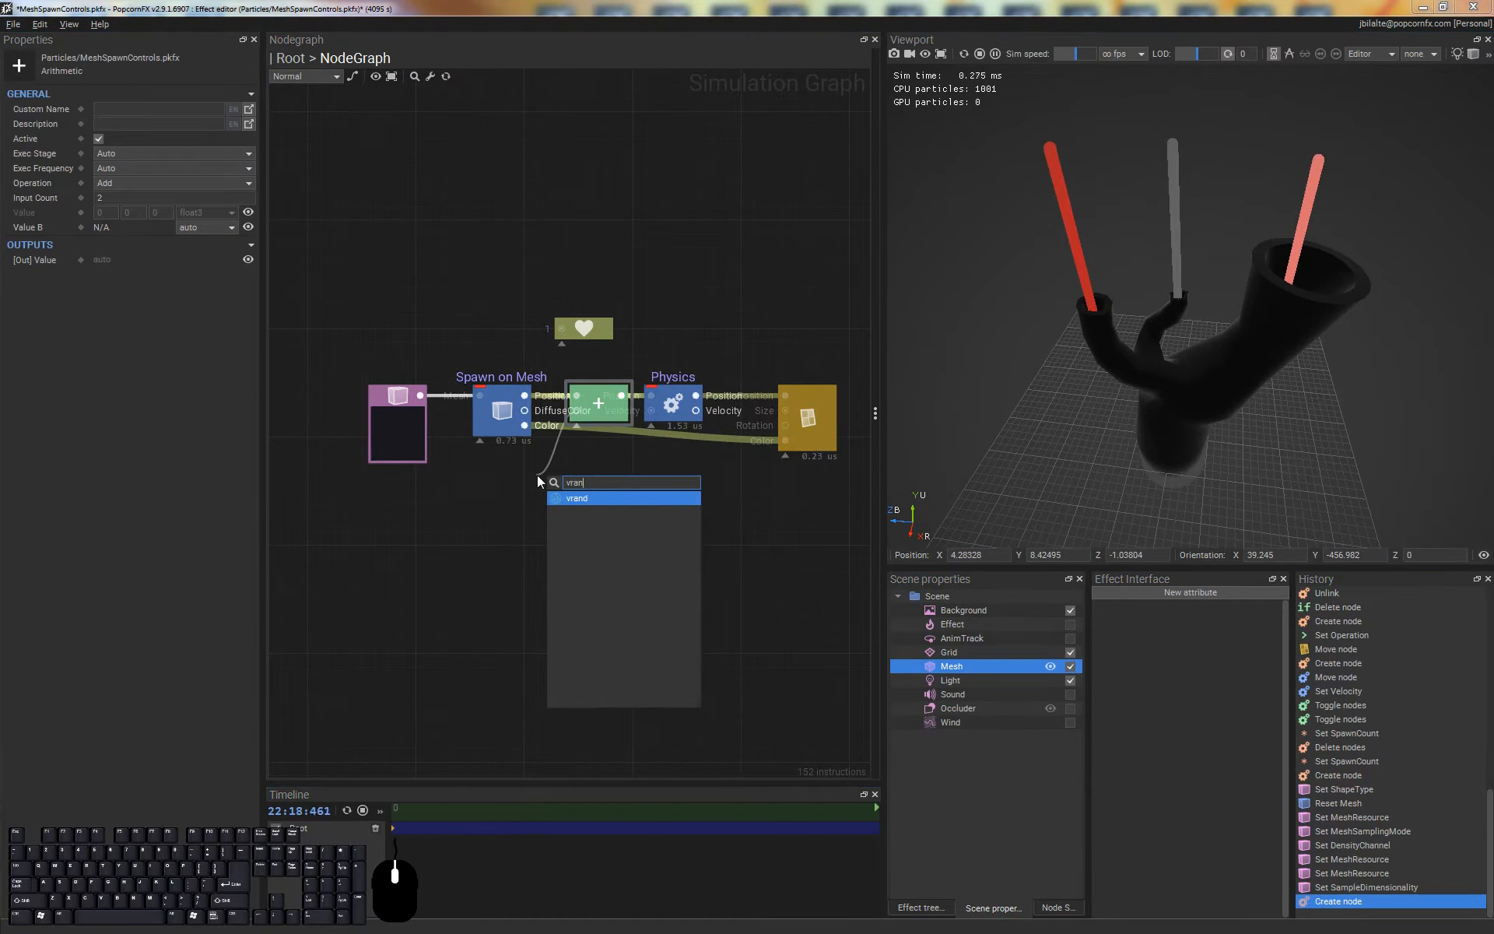
key(Return)
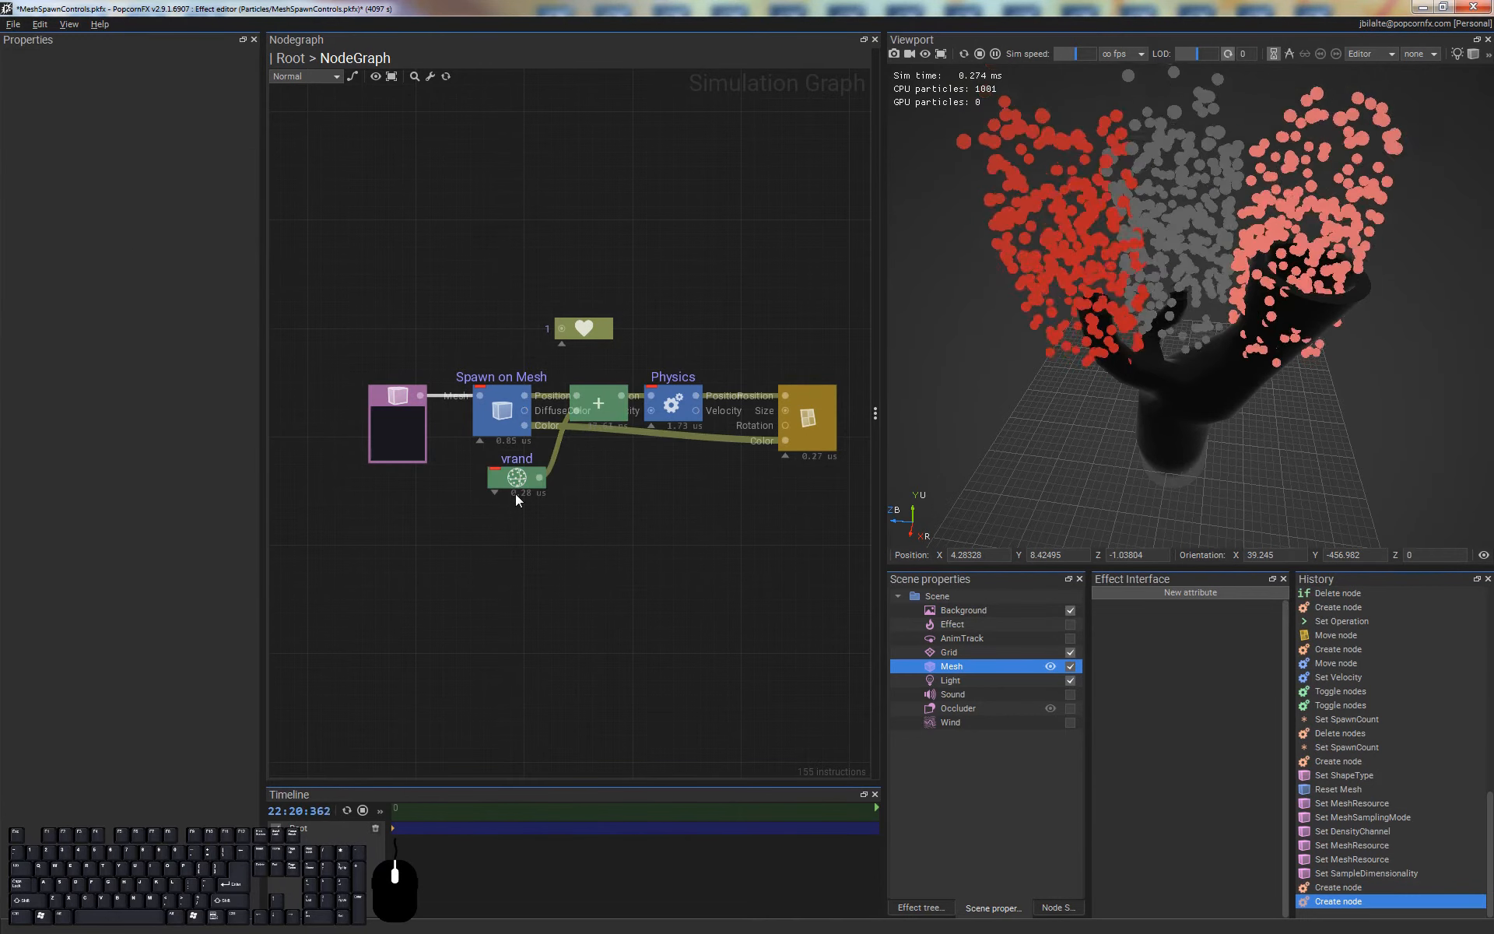
mouse_move(162, 315)
mouse_down()
mouse_move(100, 316)
mouse_move(144, 326)
mouse_up()
alt+drag(1190, 375, 1199, 191)
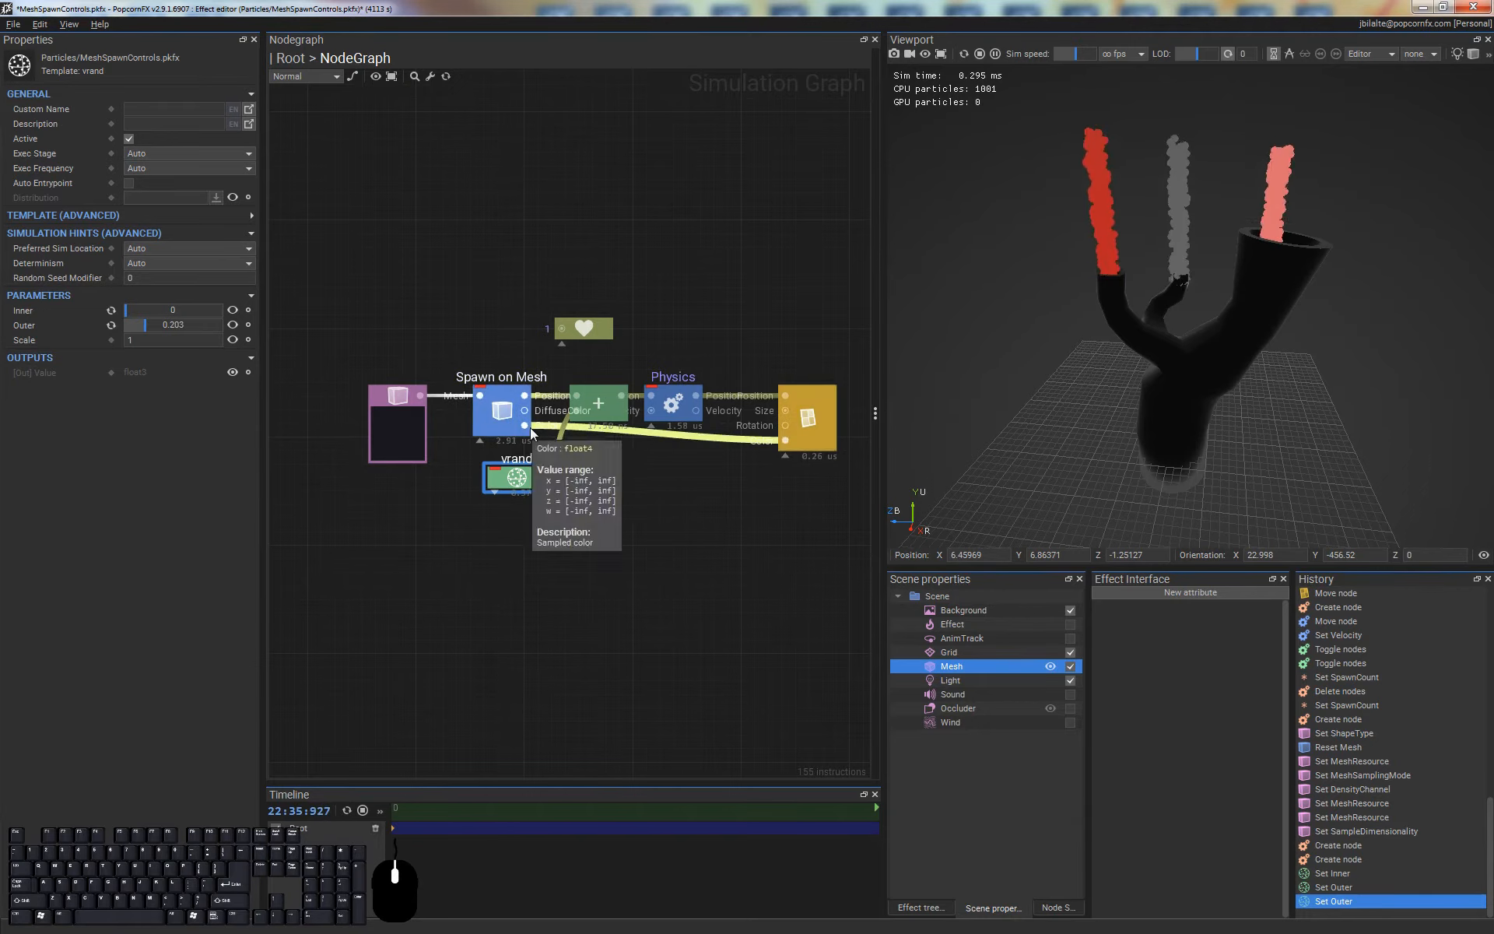
Create a 4D splitter from the Spawn on Mesh node's Color output and place it below that node
drag(524, 426, 611, 492)
text(4d)
key(Down)
key(Return)
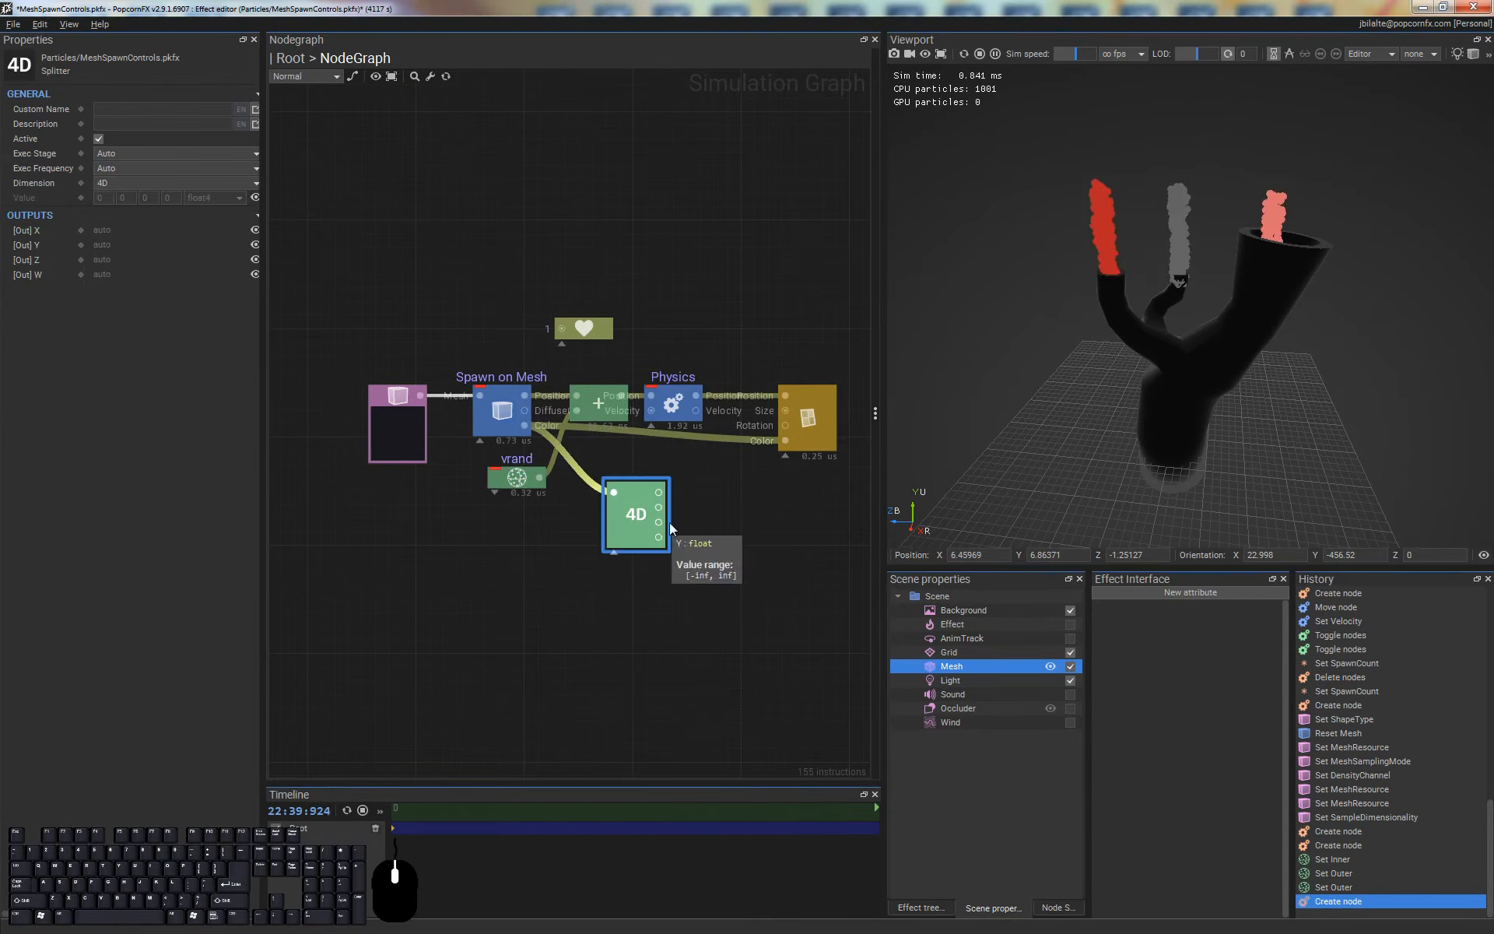
drag(577, 545, 524, 559)
click(587, 533)
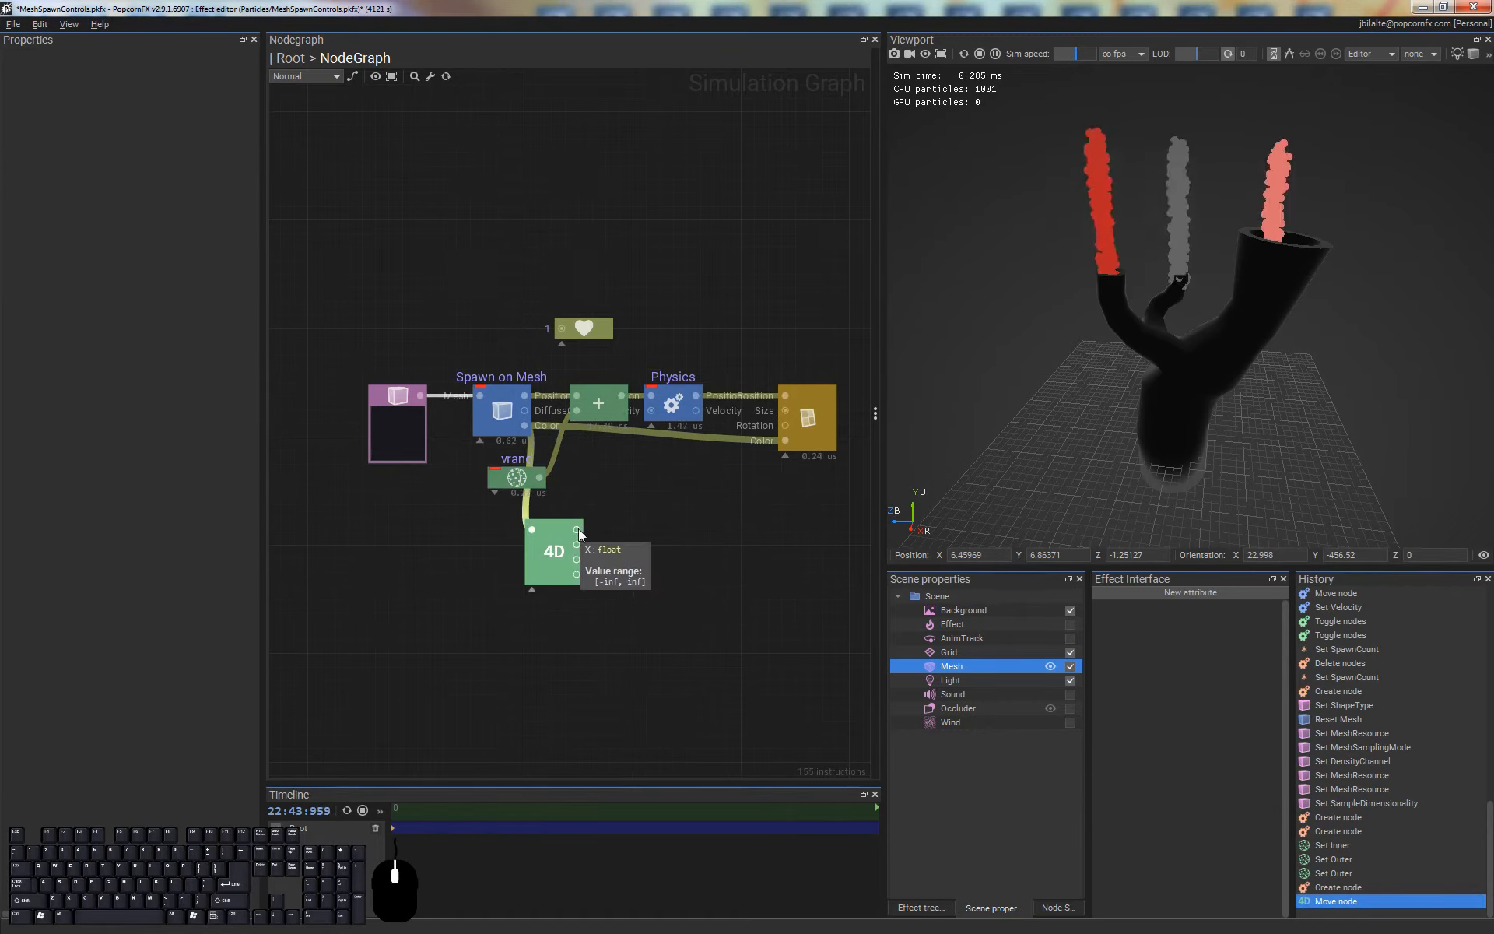
Expose the vrand node's Outer pin and link the splitter's X output to it, moving vrand clear of the splitter
drag(520, 483, 668, 513)
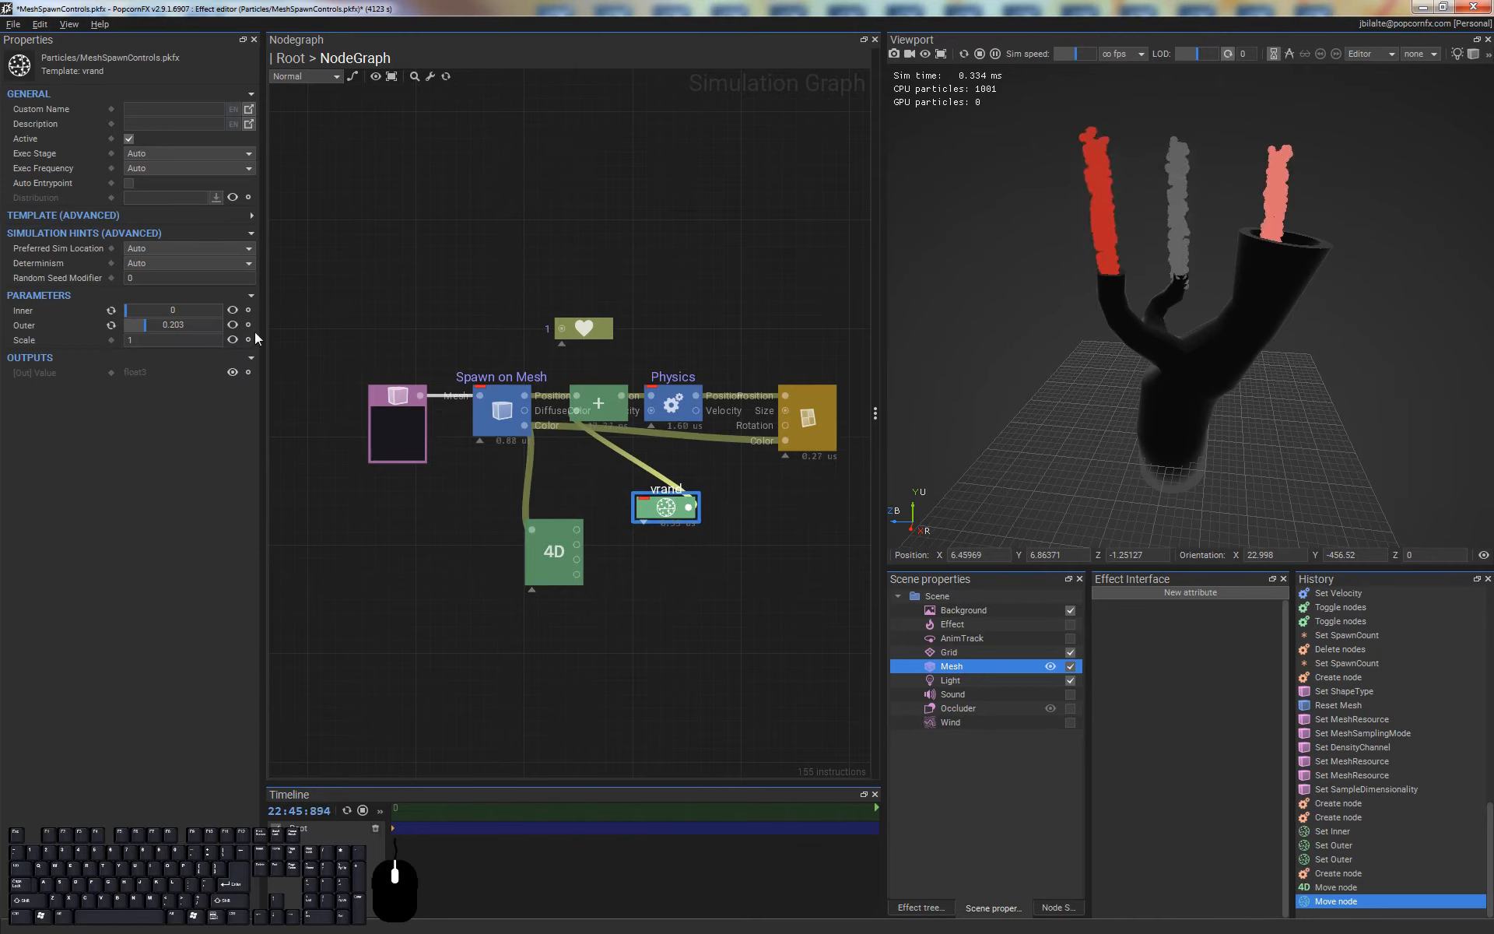
click(232, 325)
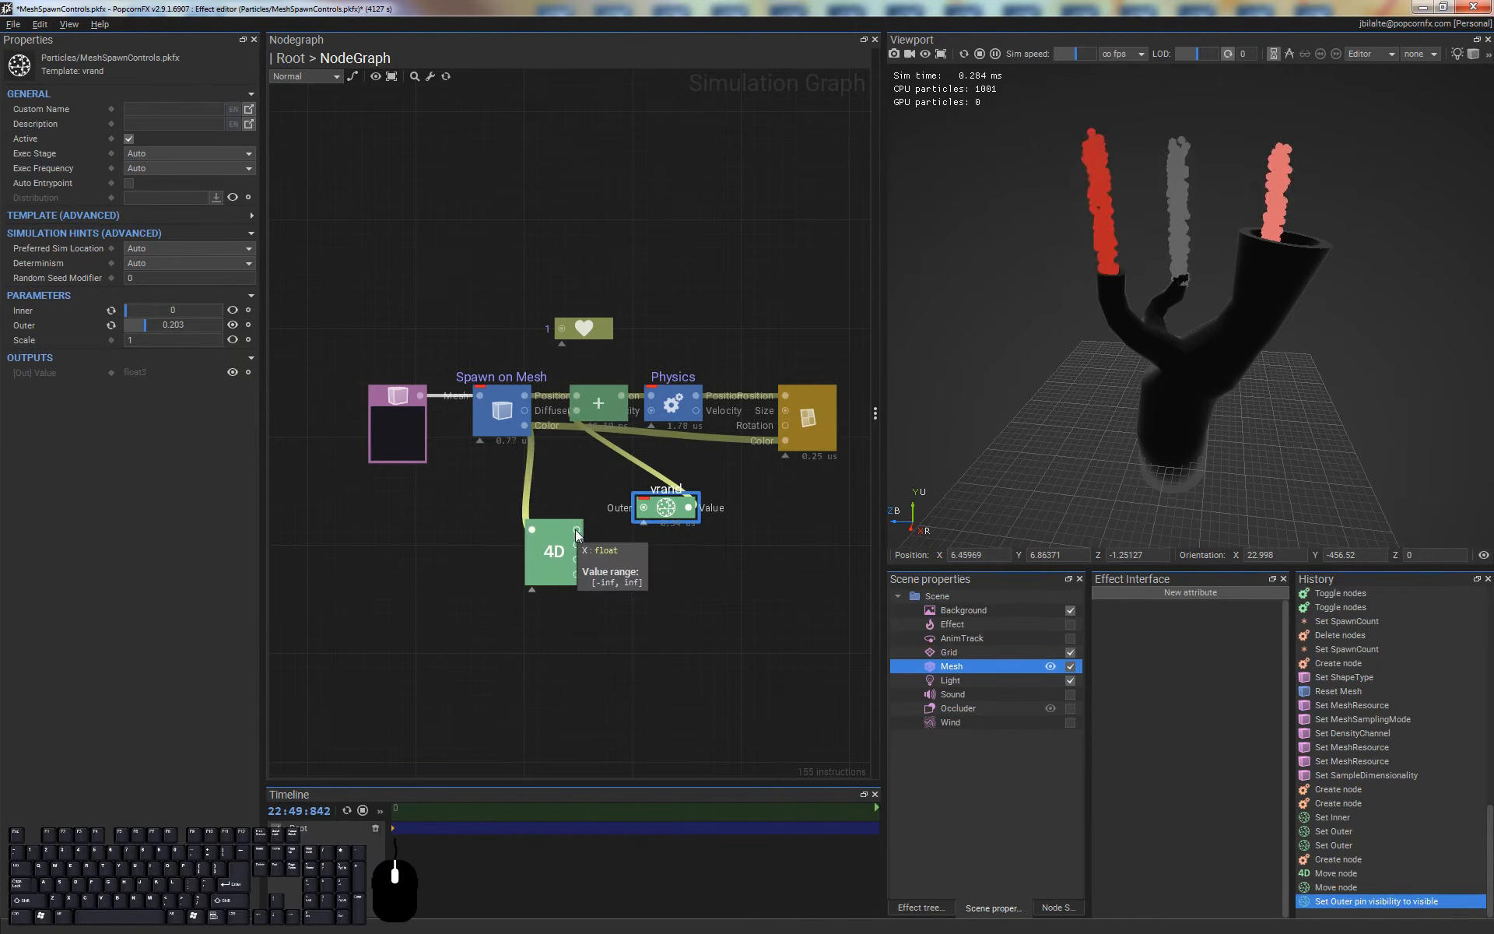
drag(577, 530, 644, 508)
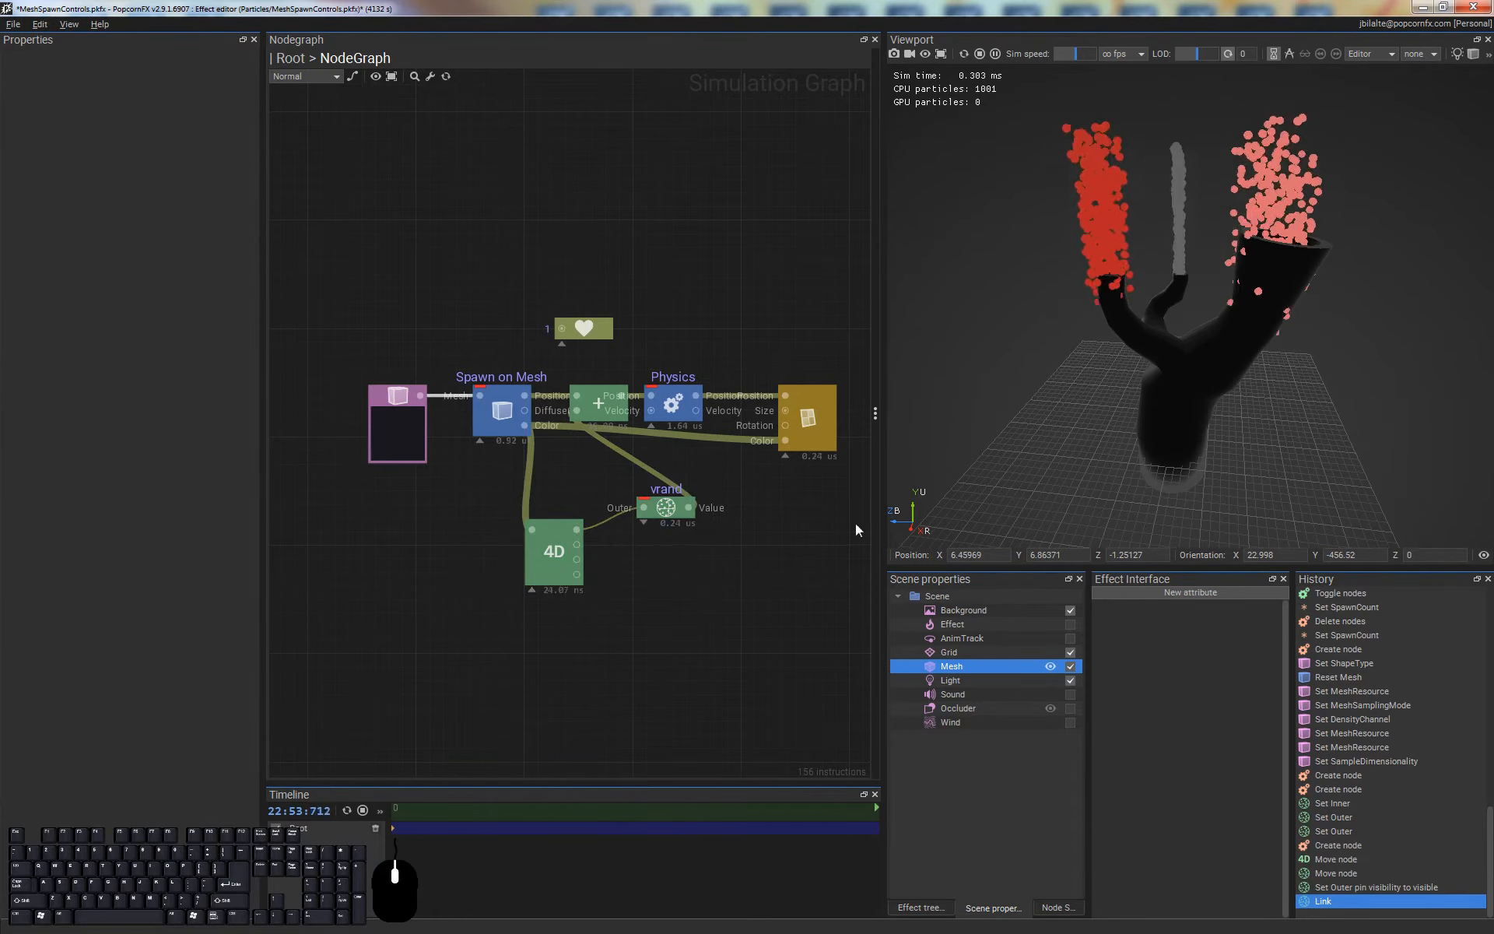
drag(659, 510, 712, 517)
click(679, 606)
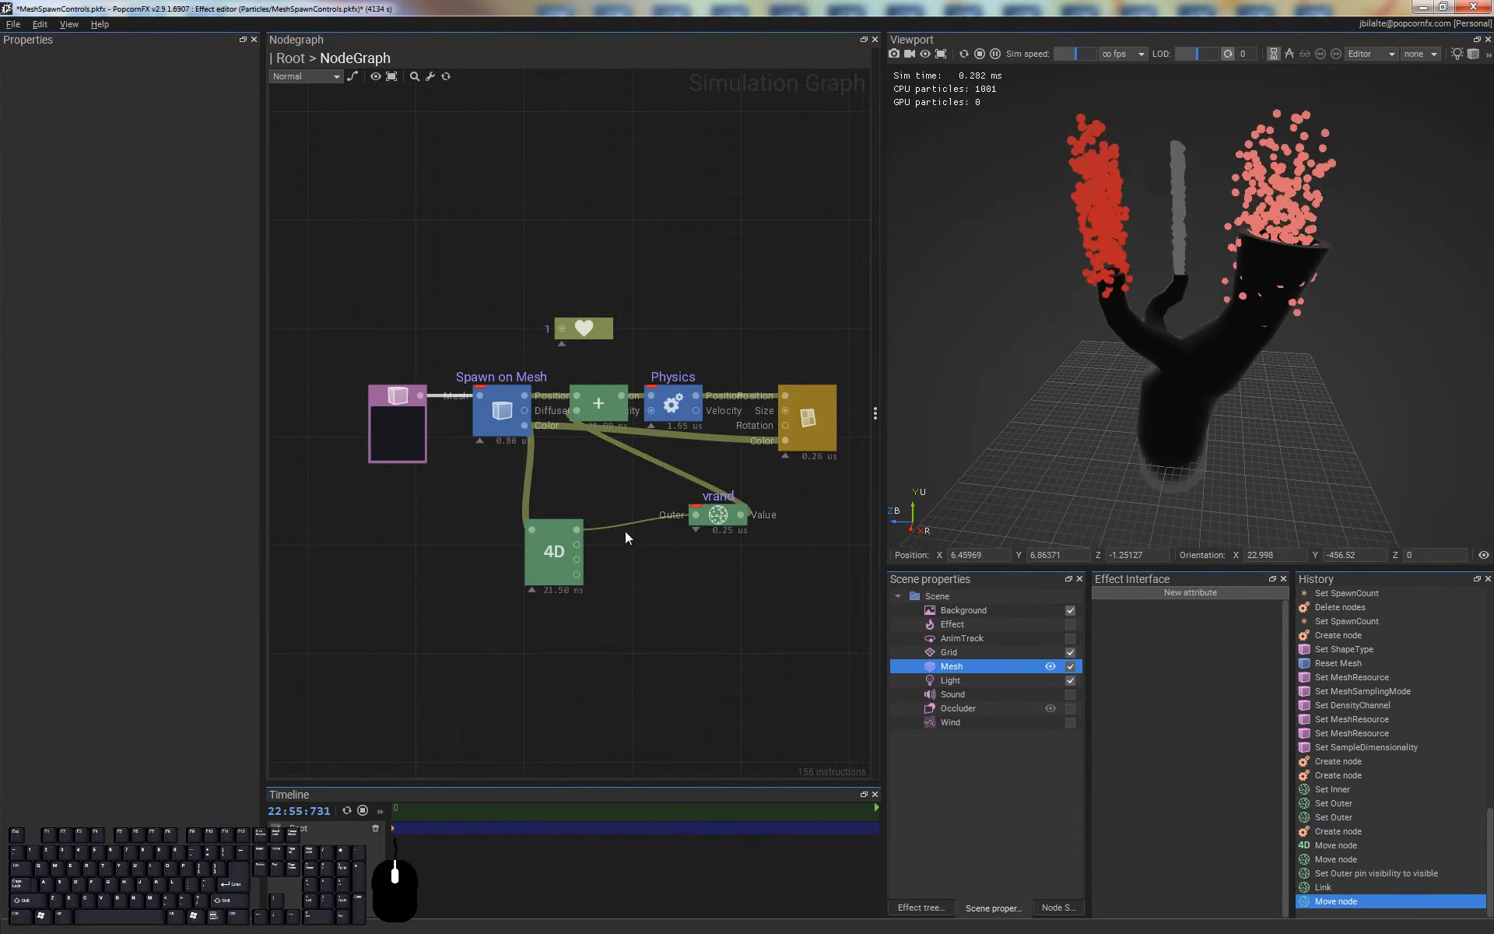
Insert a remap node on the link between the 4D splitter's X output and the vrand node's Outer pin
right_click(621, 524)
text(remap)
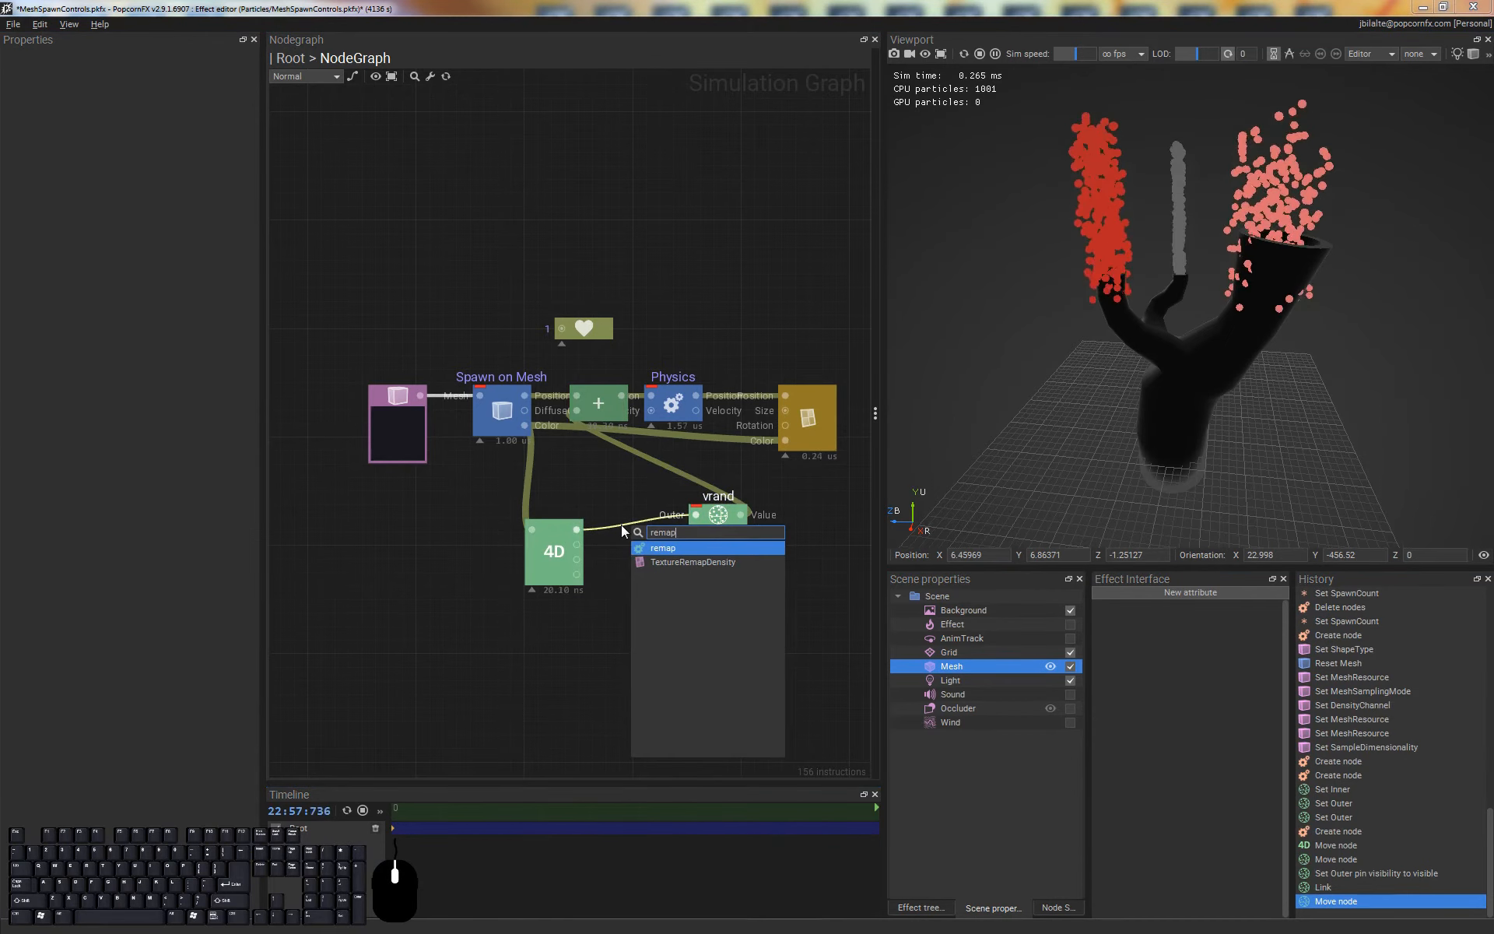
key(Return)
drag(637, 526, 623, 526)
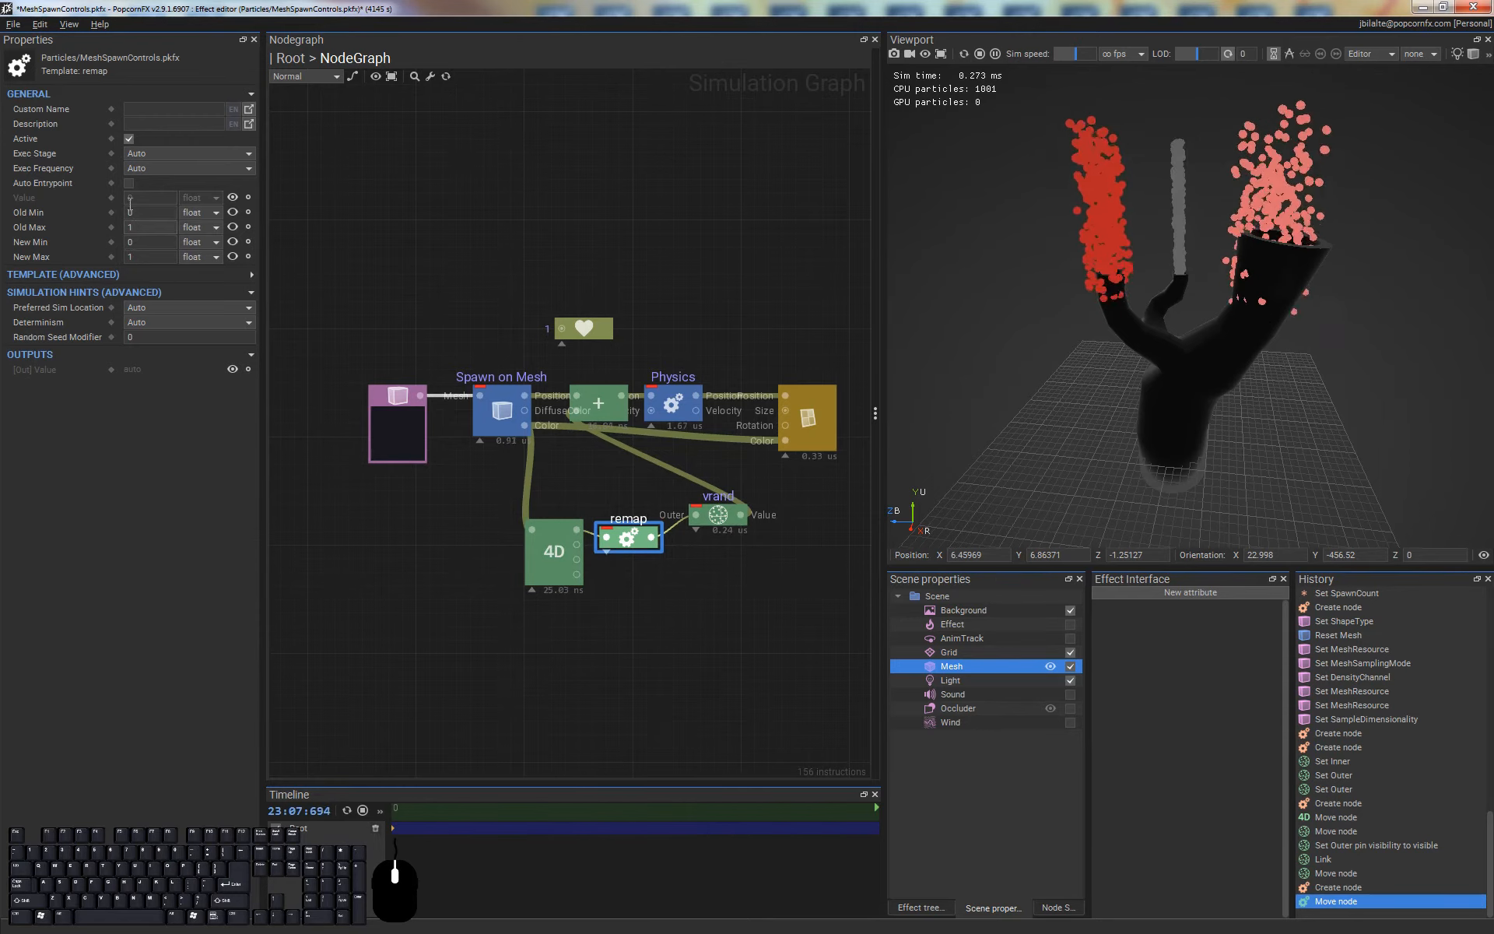
Set the remap node's New Min to 0.05 and its New Max to 0.5
click(130, 244)
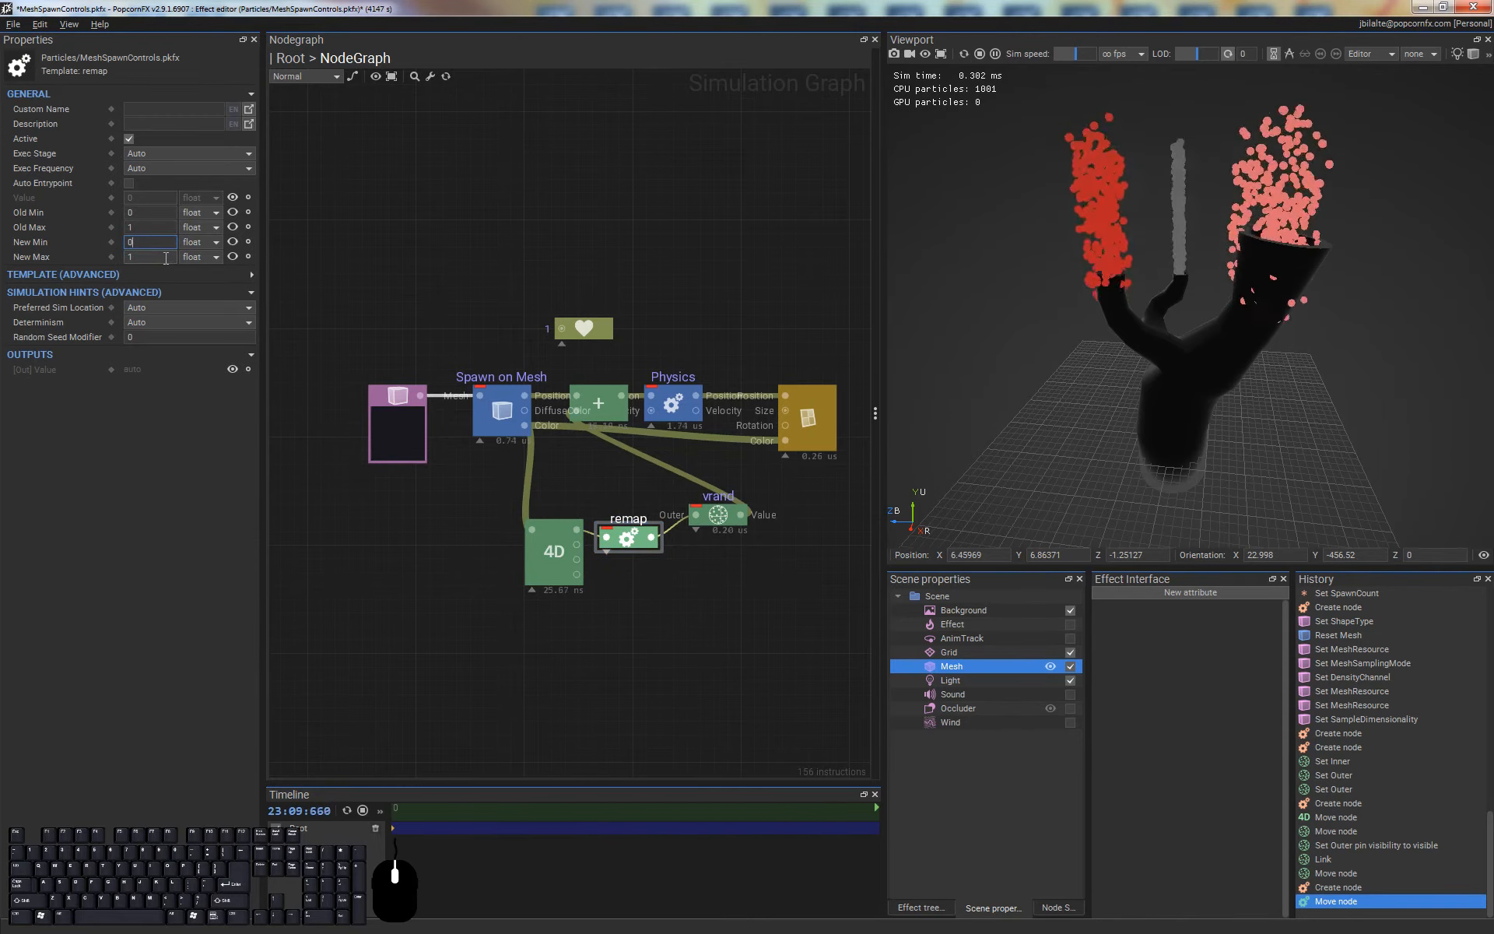
text(.1)
click(146, 242)
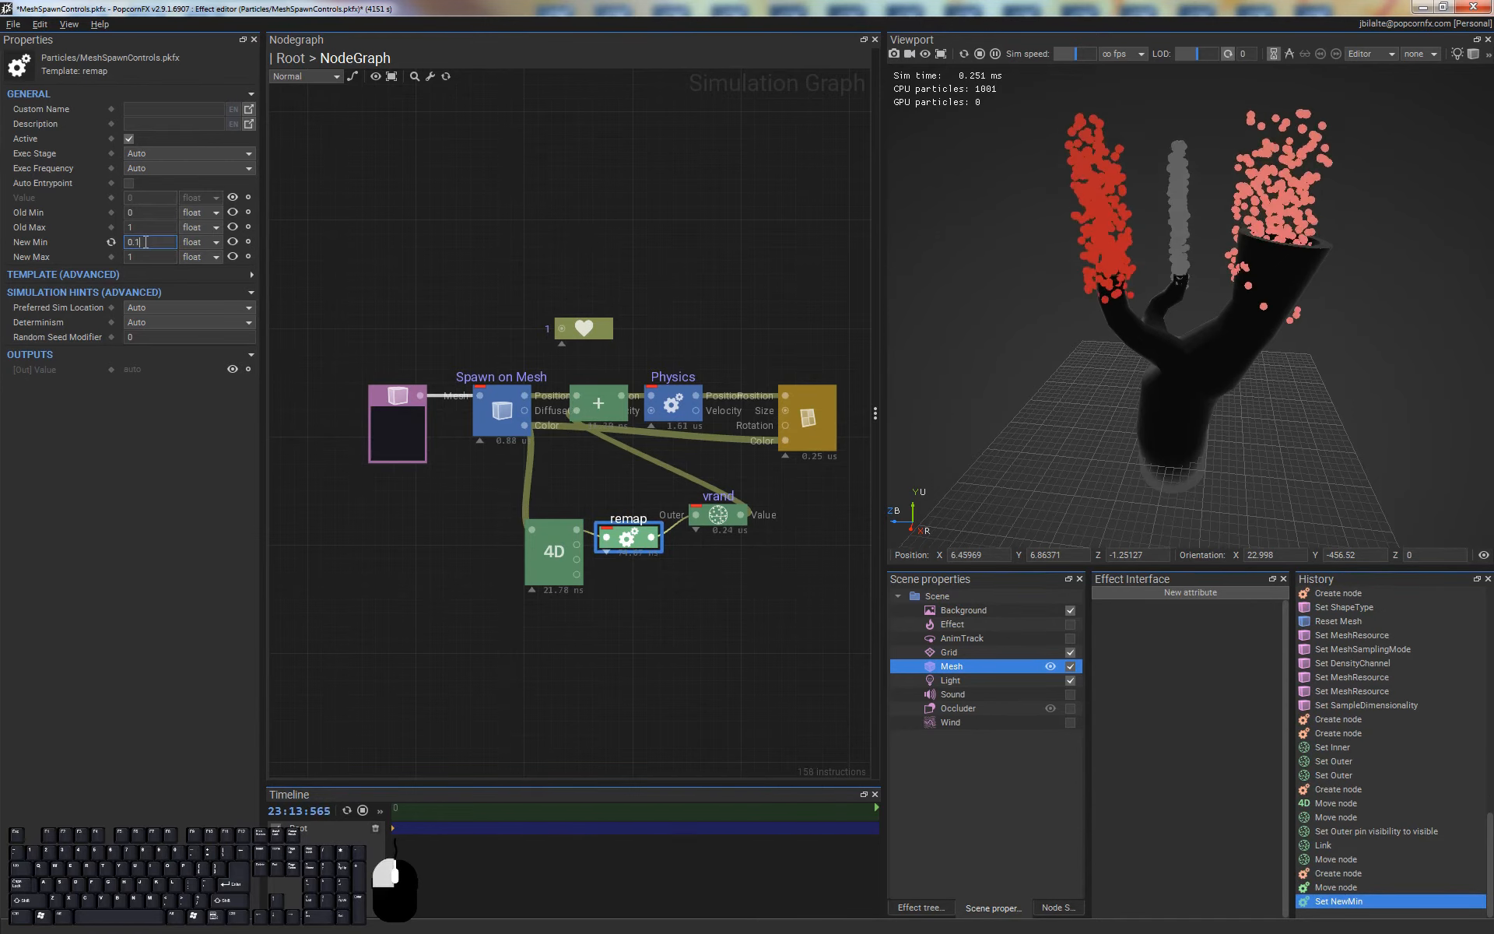
key(shift+Left)
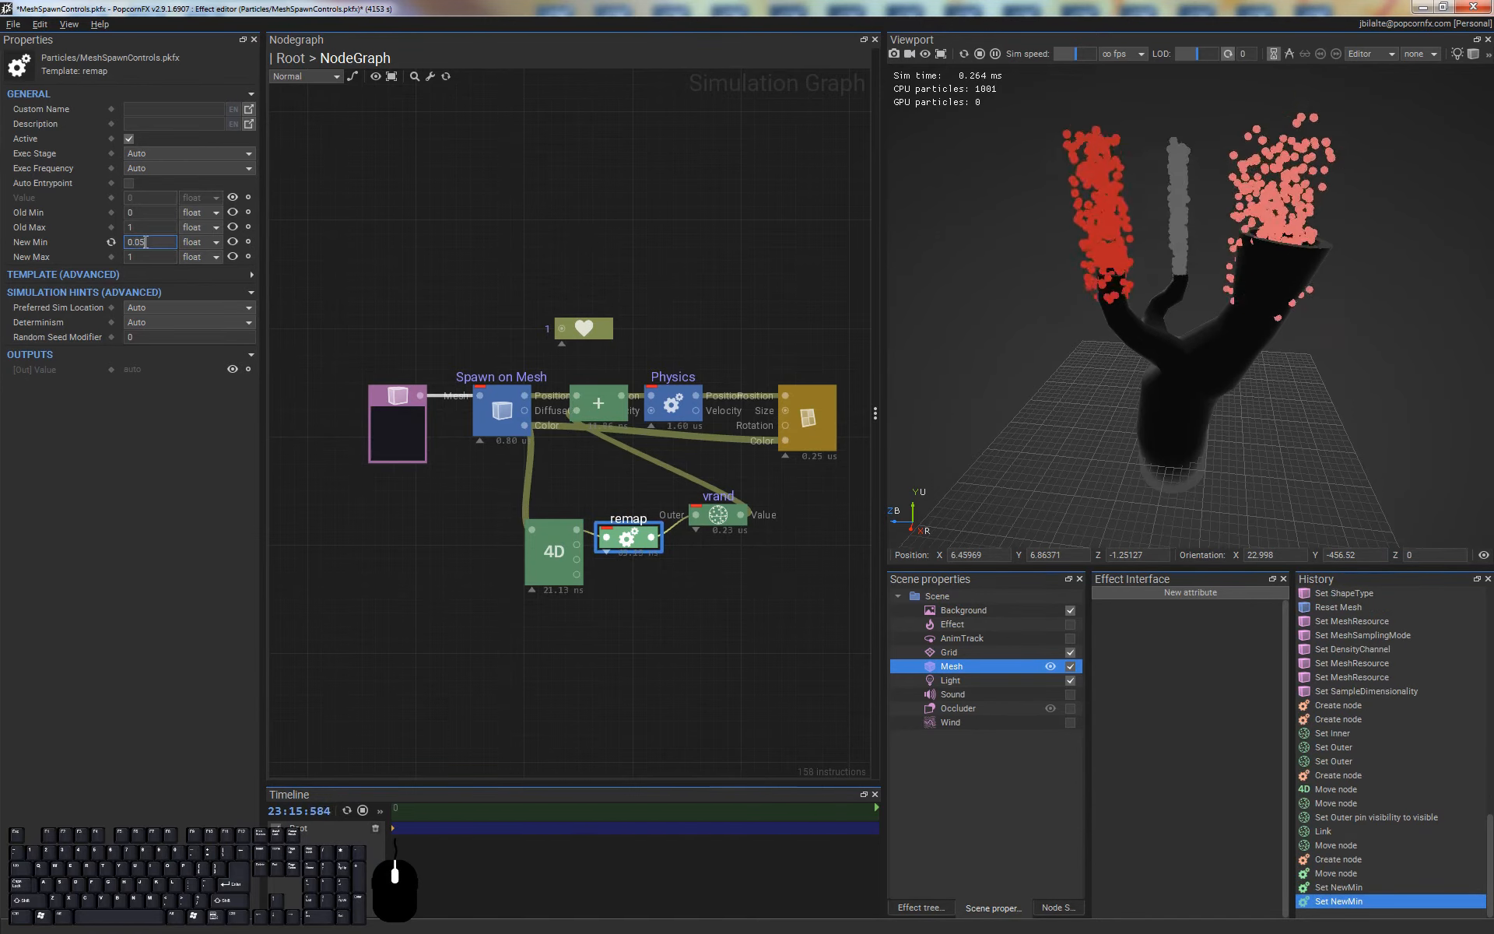
text(05)
double_click(138, 257)
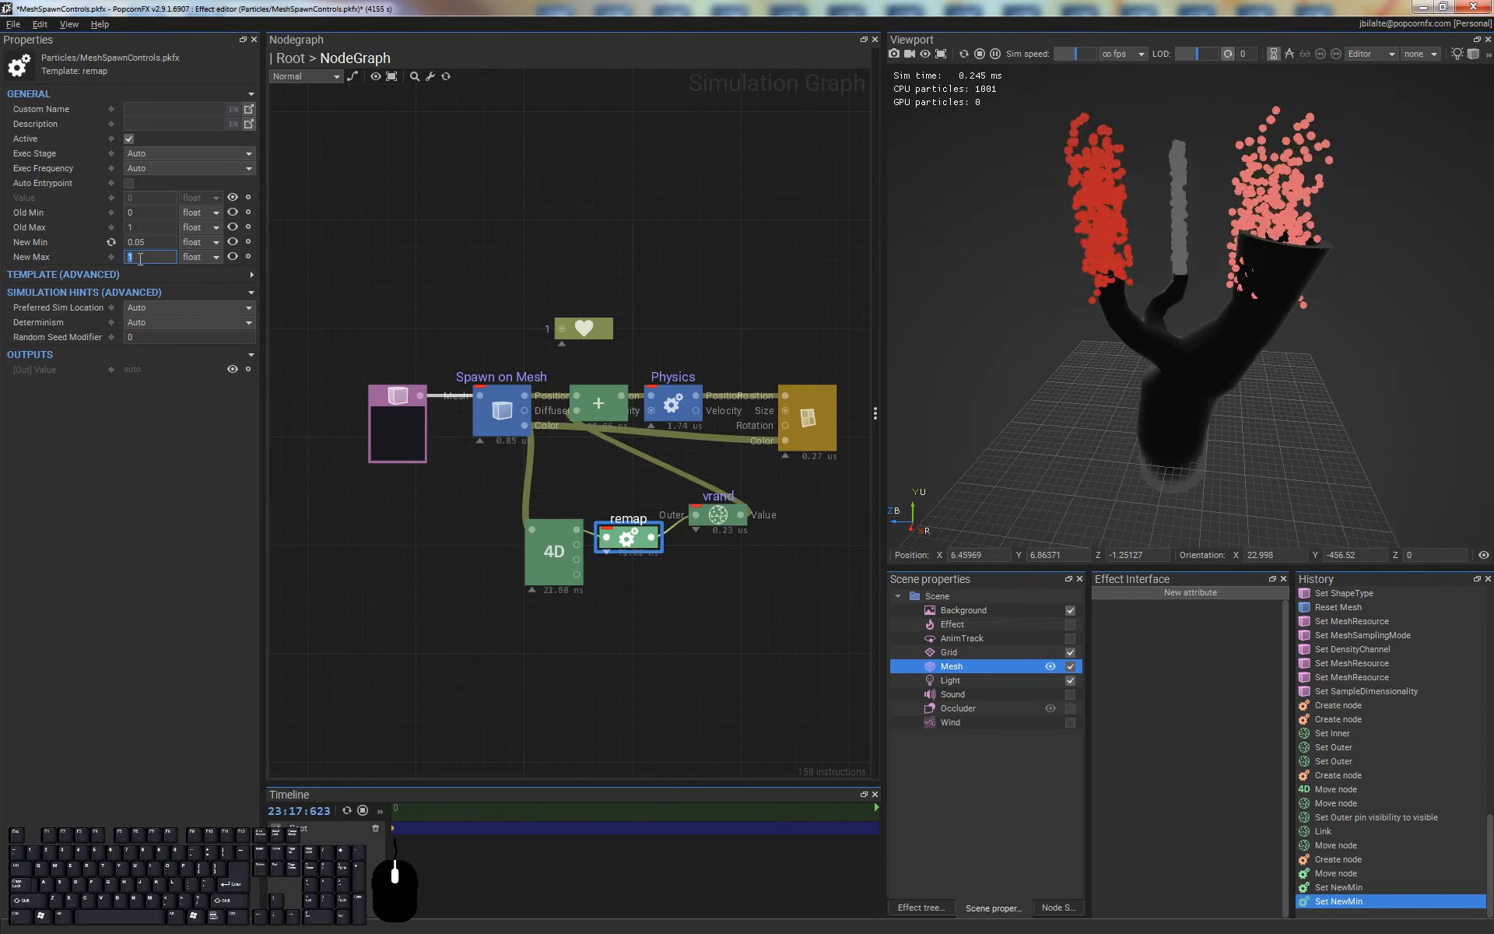
text(0.5)
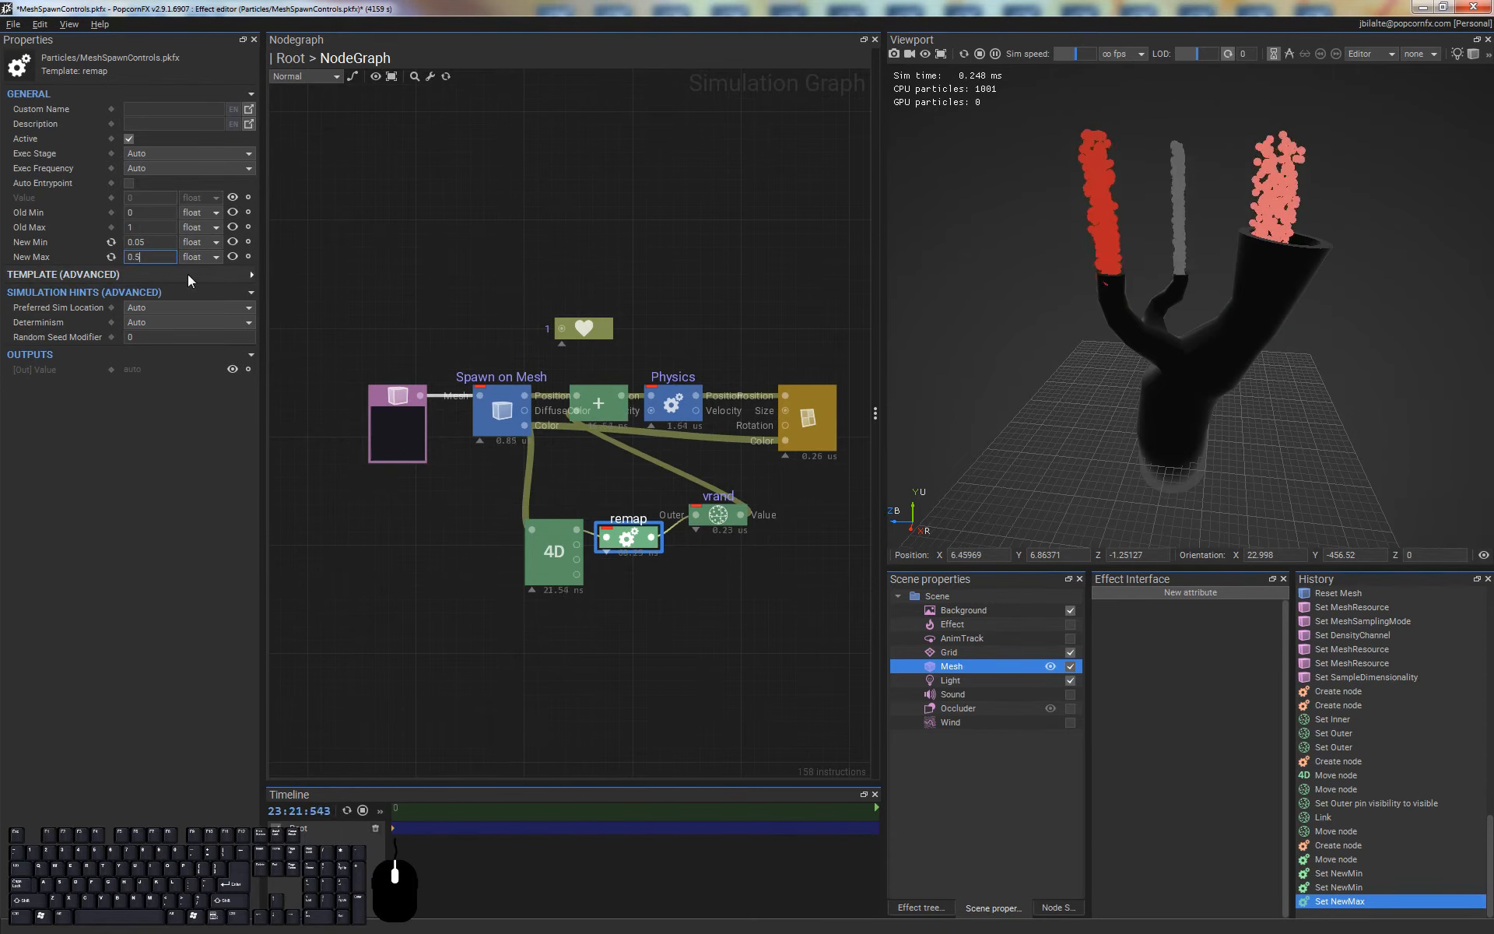
Set the remap node's New Max to 0.4 and view the particle streams from another angle
mouse_move(1219, 307)
middle_down()
mouse_move(1190, 310)
mouse_move(1204, 314)
middle_up()
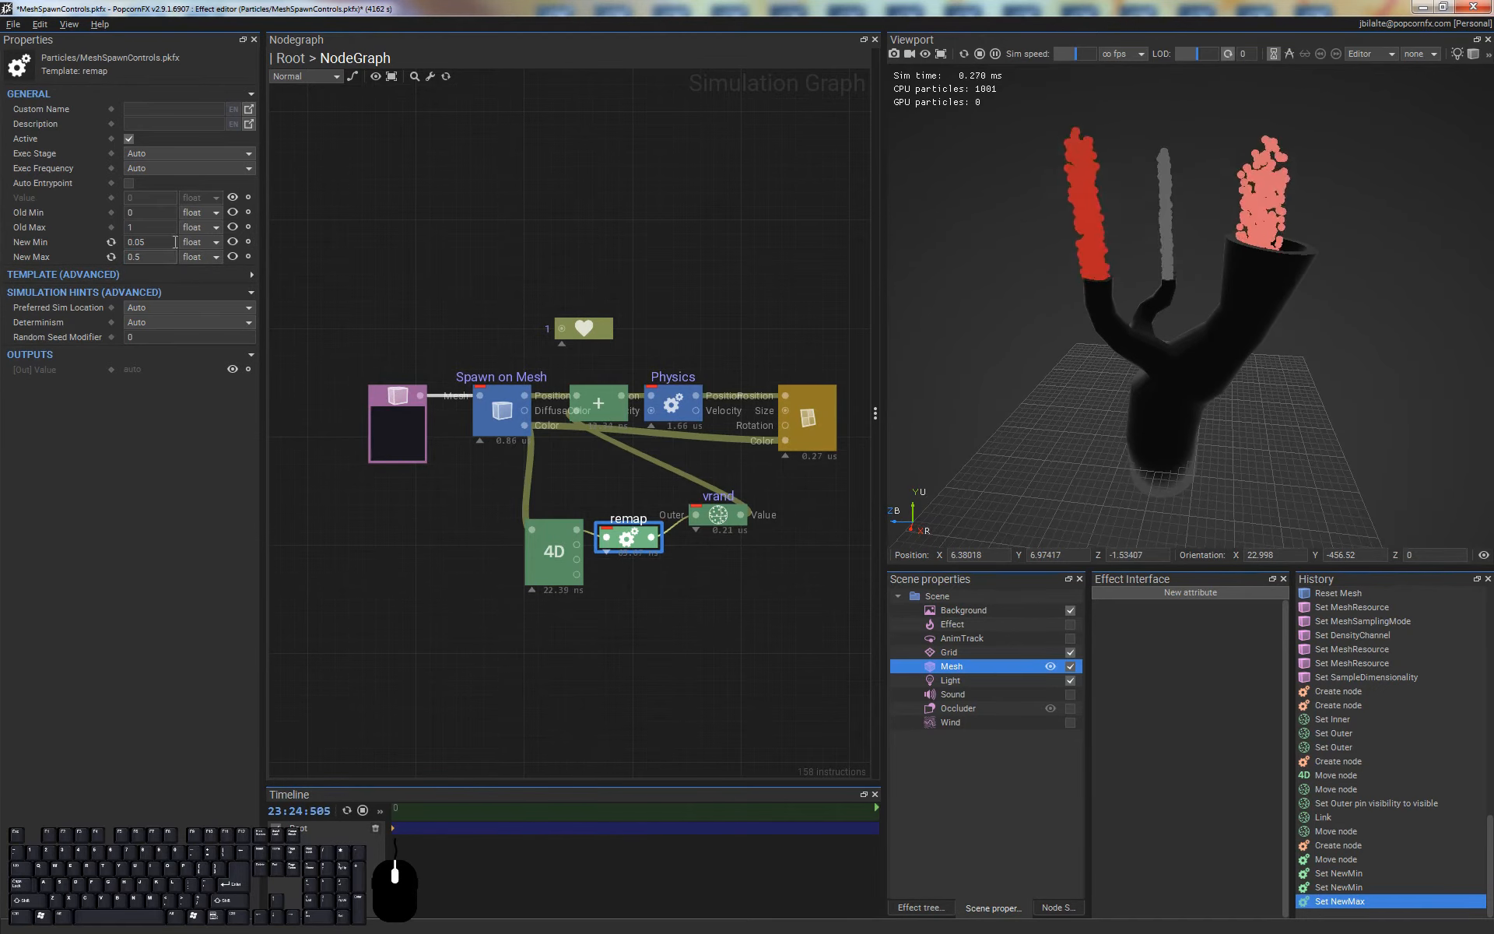
click(171, 258)
key(BackSpace)
text(4)
key(Return)
click(1319, 292)
drag(1305, 344, 1187, 357)
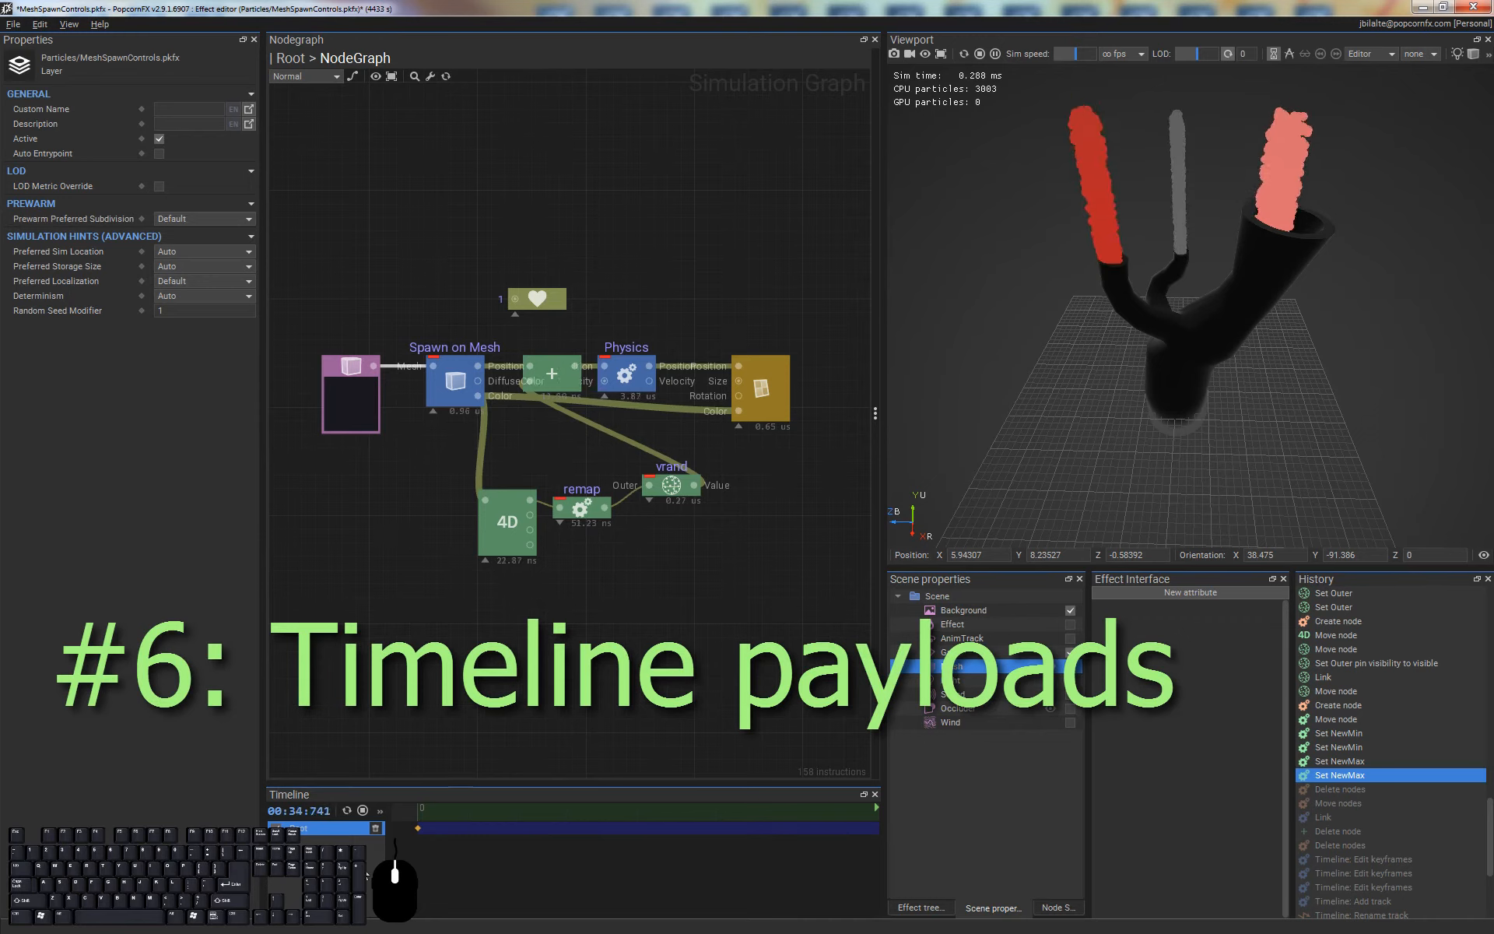
Delete the Shape, Spawn on Mesh, 4D splitter and remap nodes, and move vrand in front of the Add node
drag(325, 310, 576, 559)
key(Delete)
drag(674, 490, 427, 384)
click(521, 778)
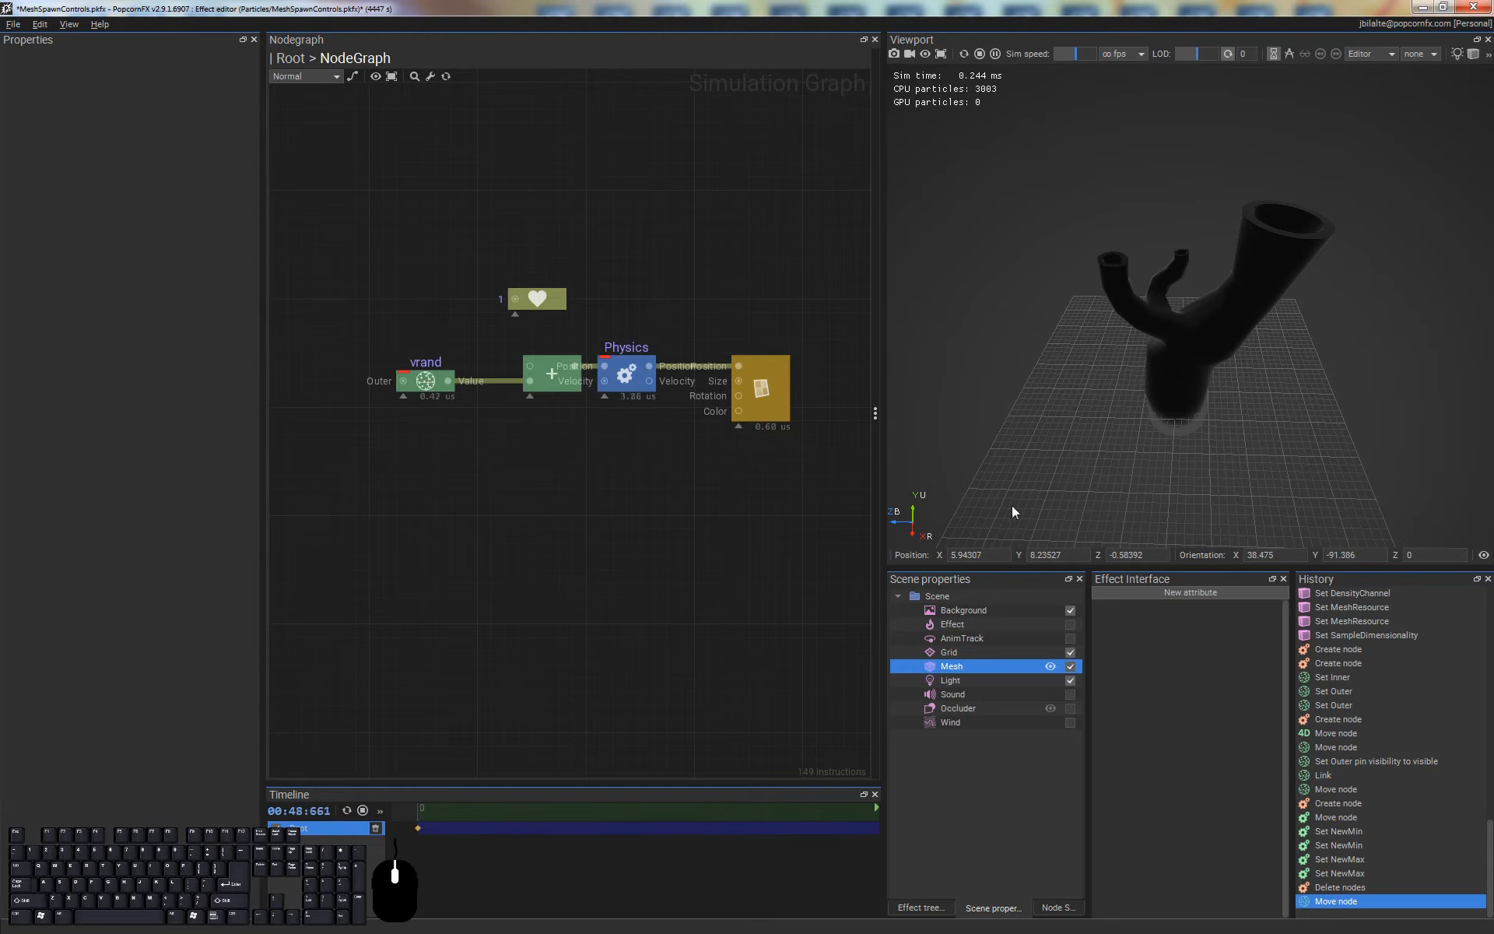
Add a second timeline track below Root and name it SpawnLocations
click(418, 828)
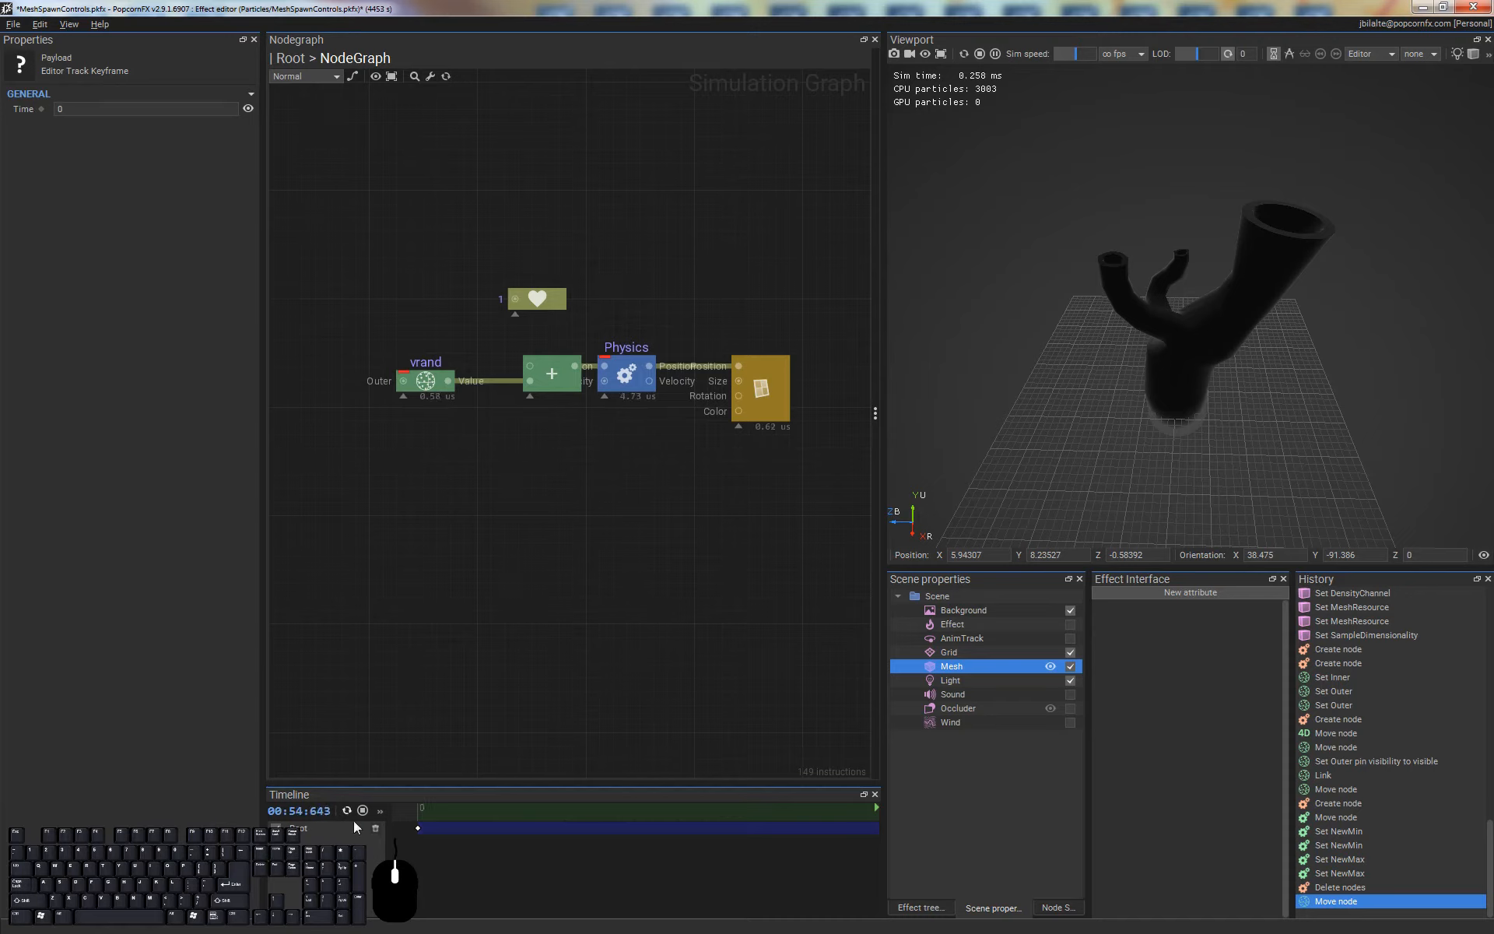
click(312, 830)
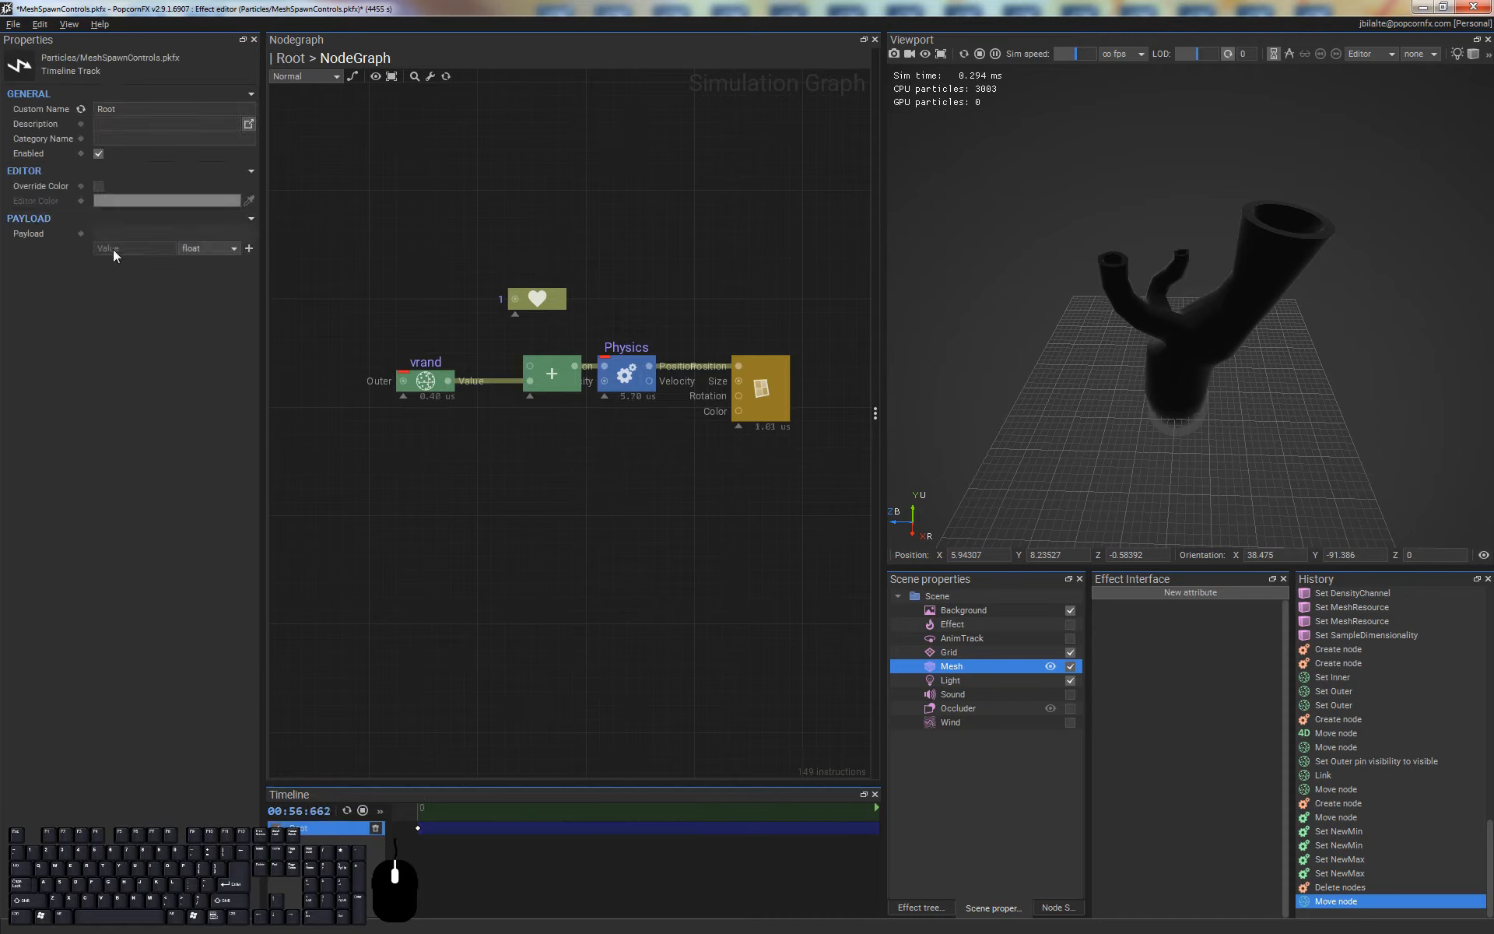
click(372, 854)
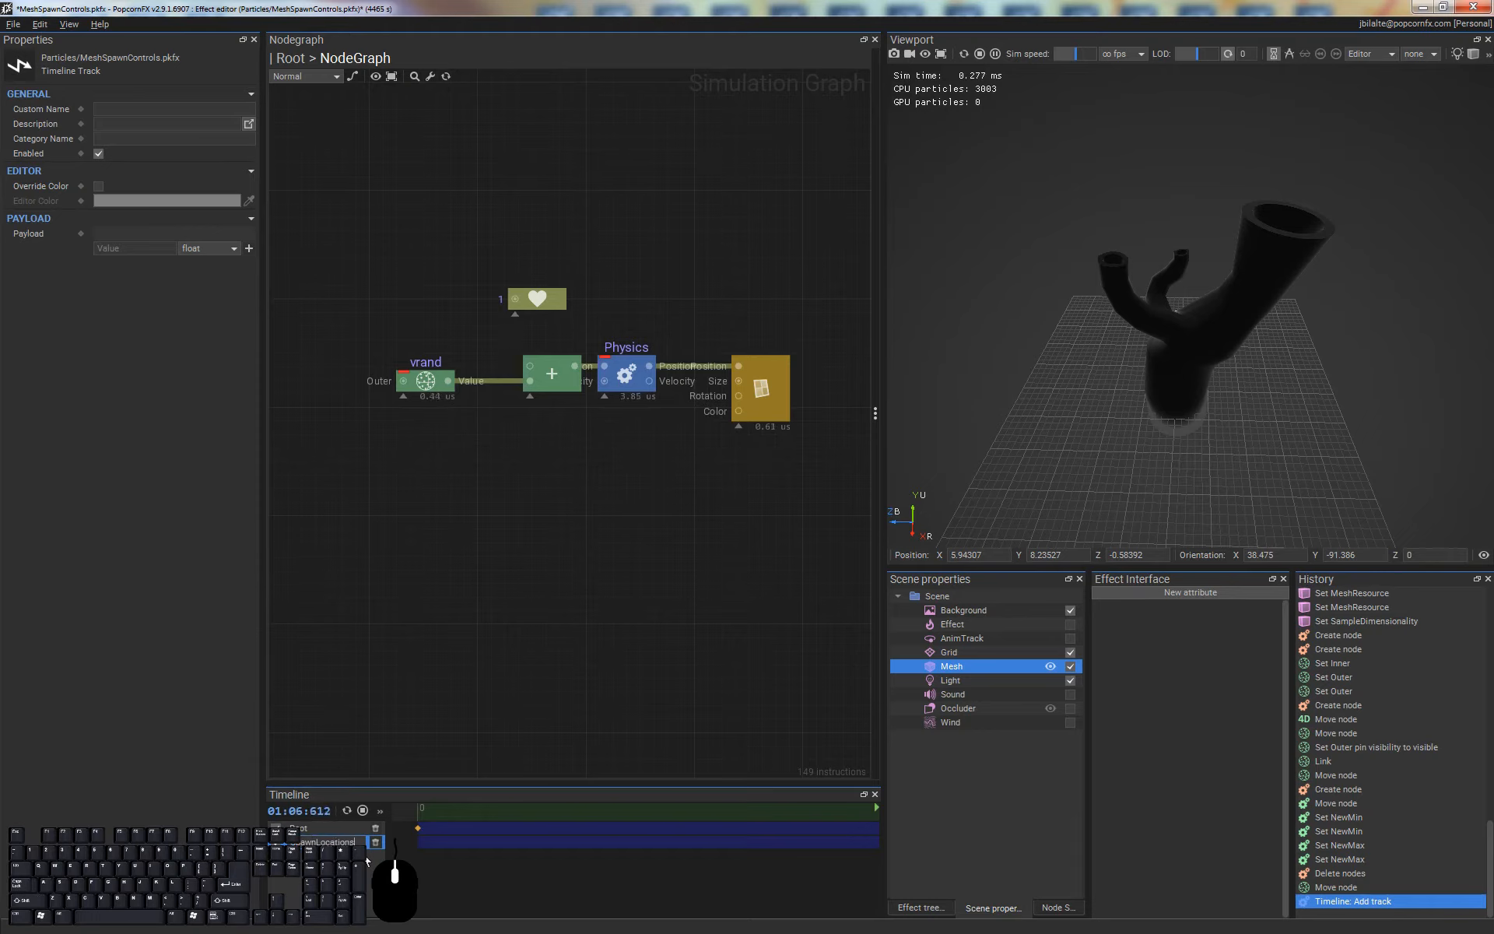
key(Return)
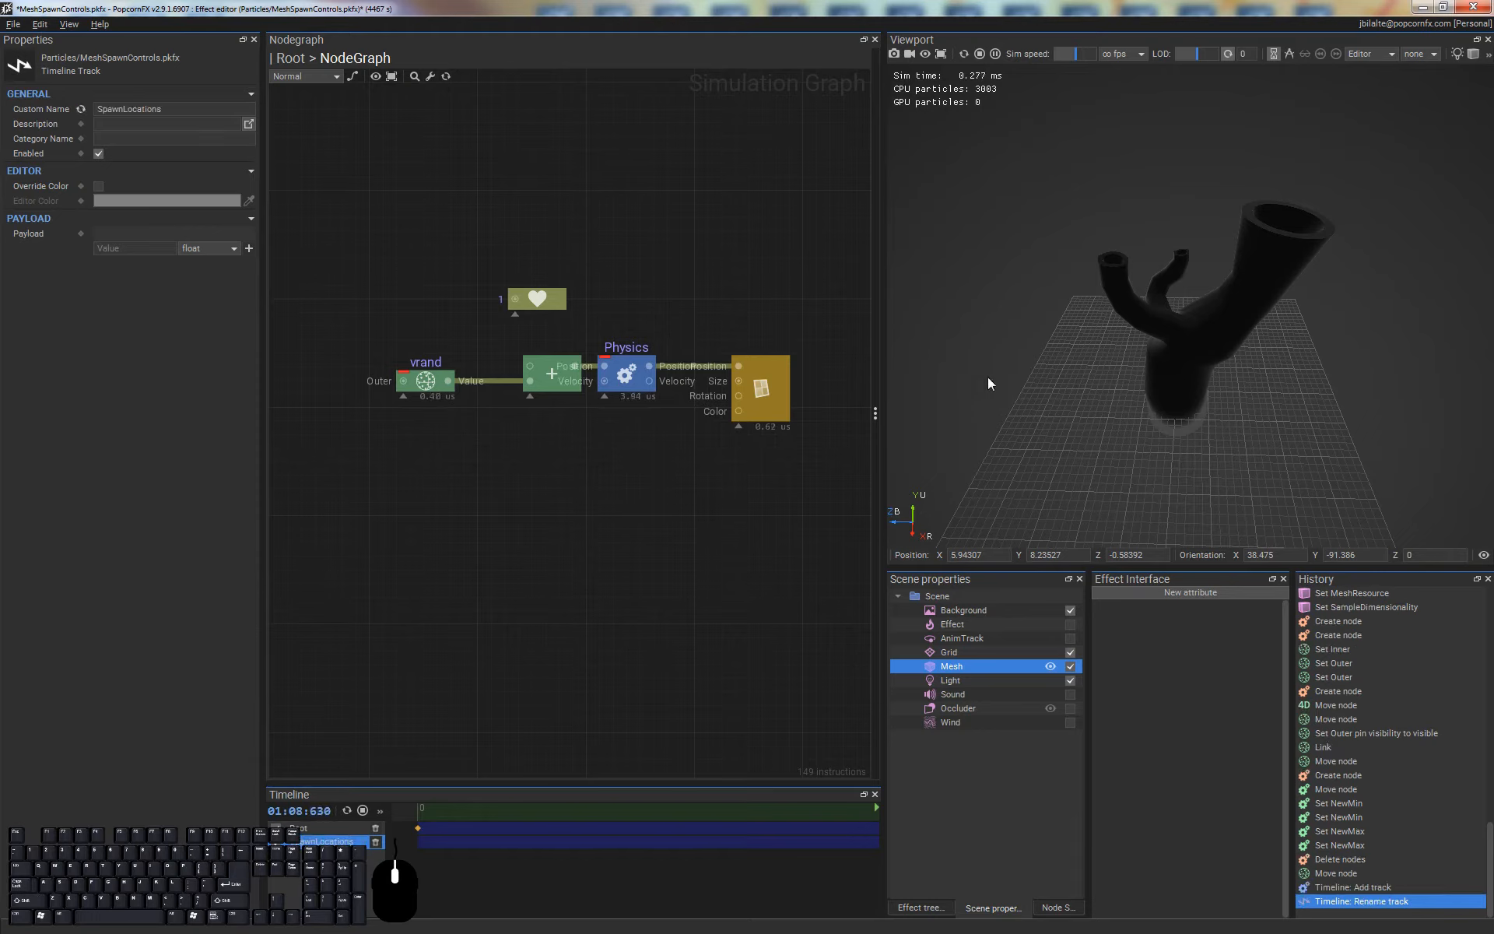
Create three closely spaced keyframes near the start of the SpawnLocations track
click(435, 844)
key(ctrl+space)
key(ctrl+space)
key(ctrl+space)
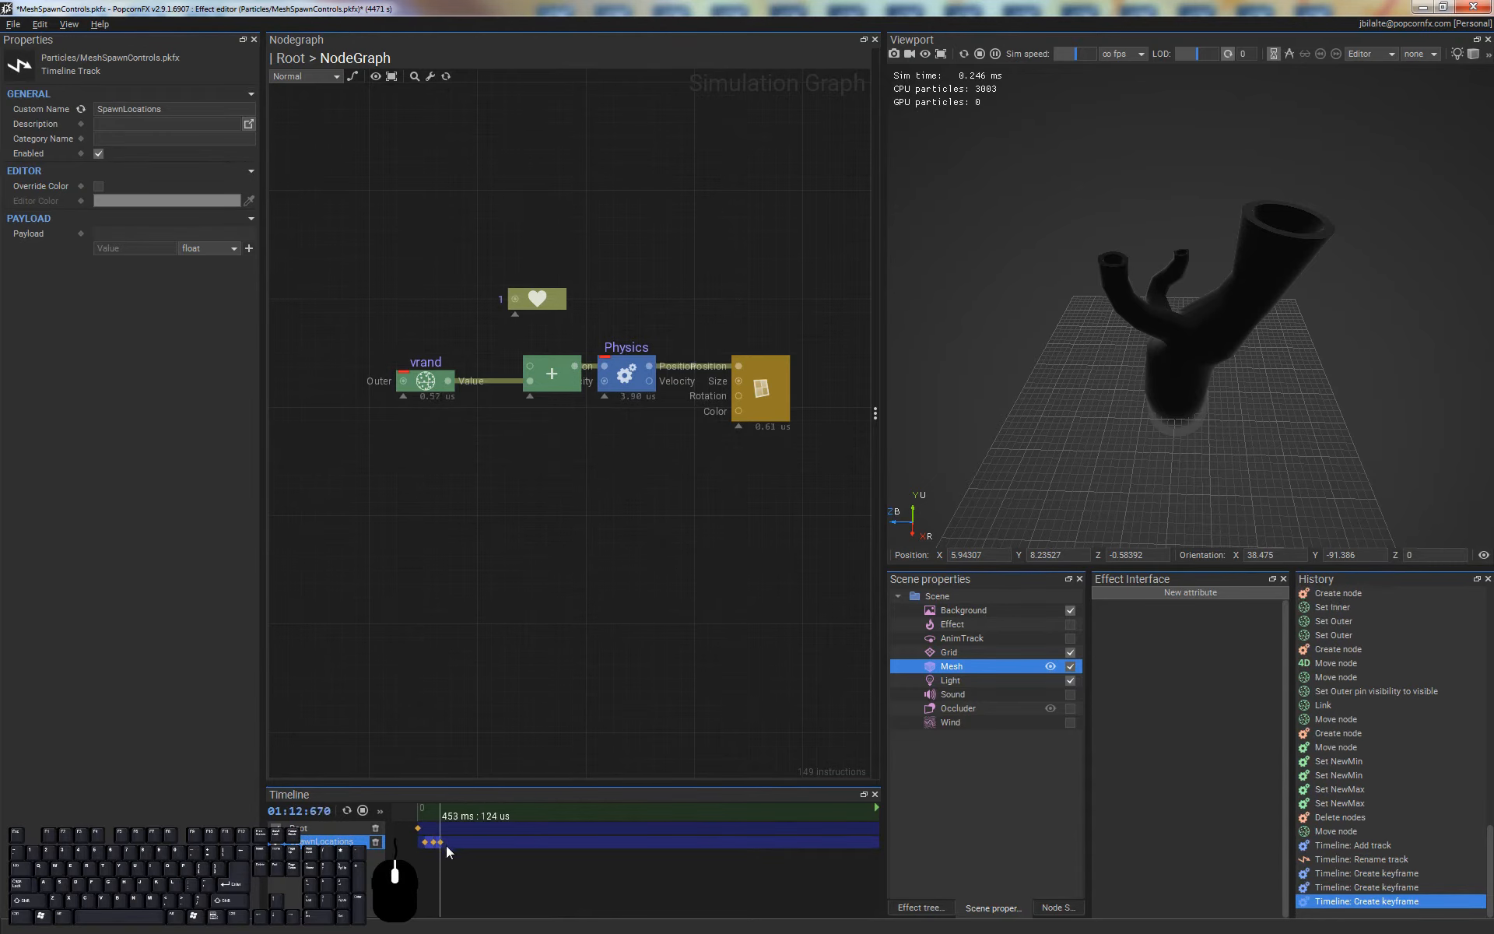
In the Root event graph, connect a SpawnLocations track node to EventMultiplier in place of Root, and disable the backdrop Mesh
double_click(630, 494)
click(741, 542)
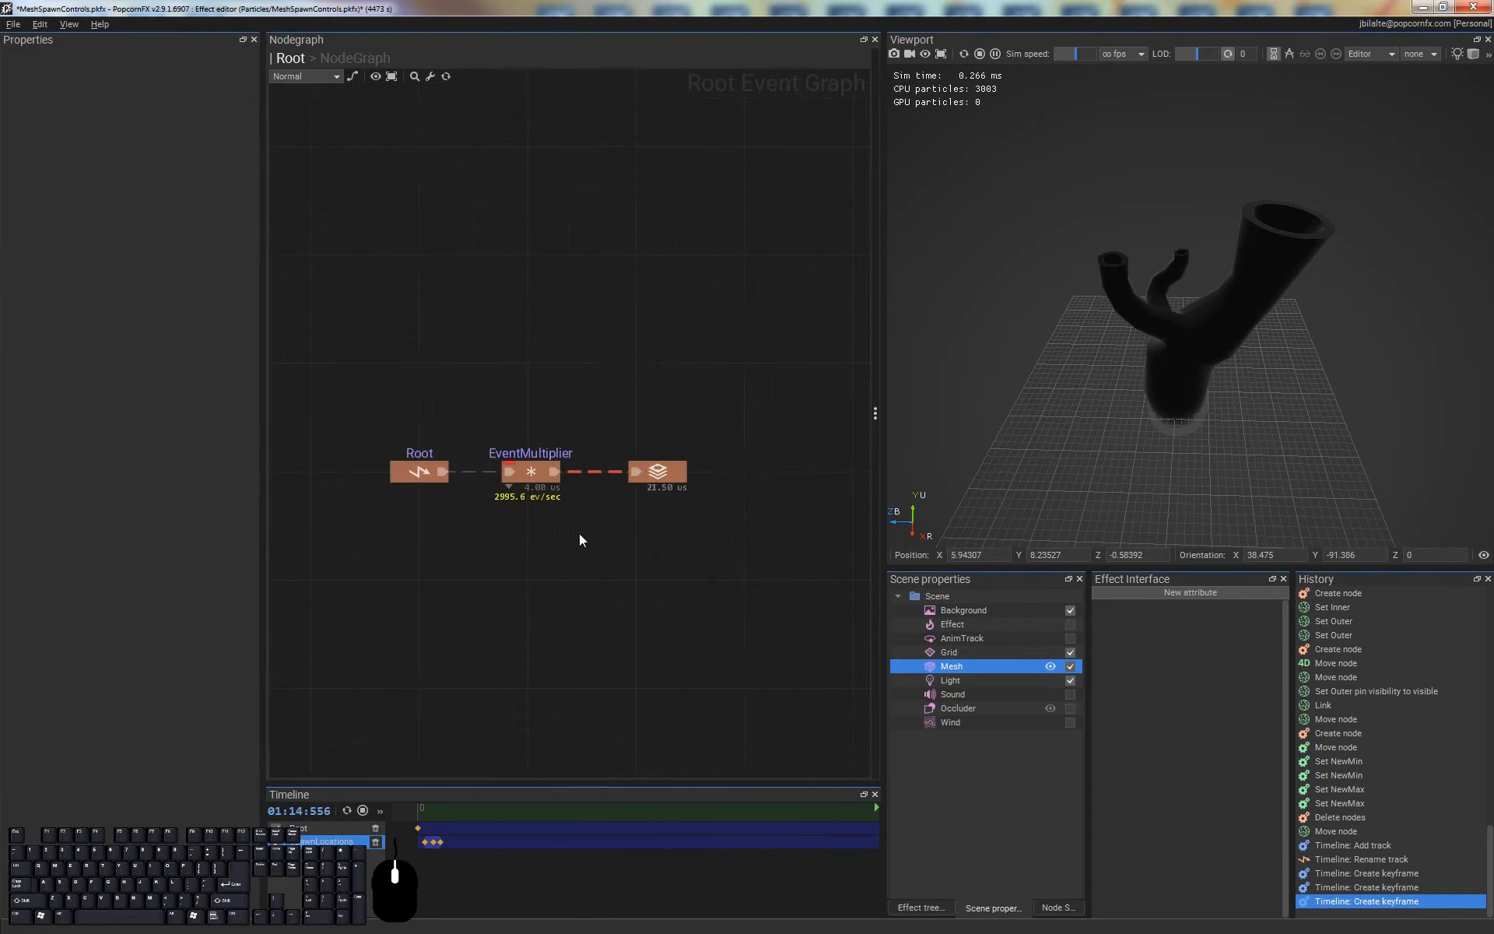
drag(327, 842, 402, 537)
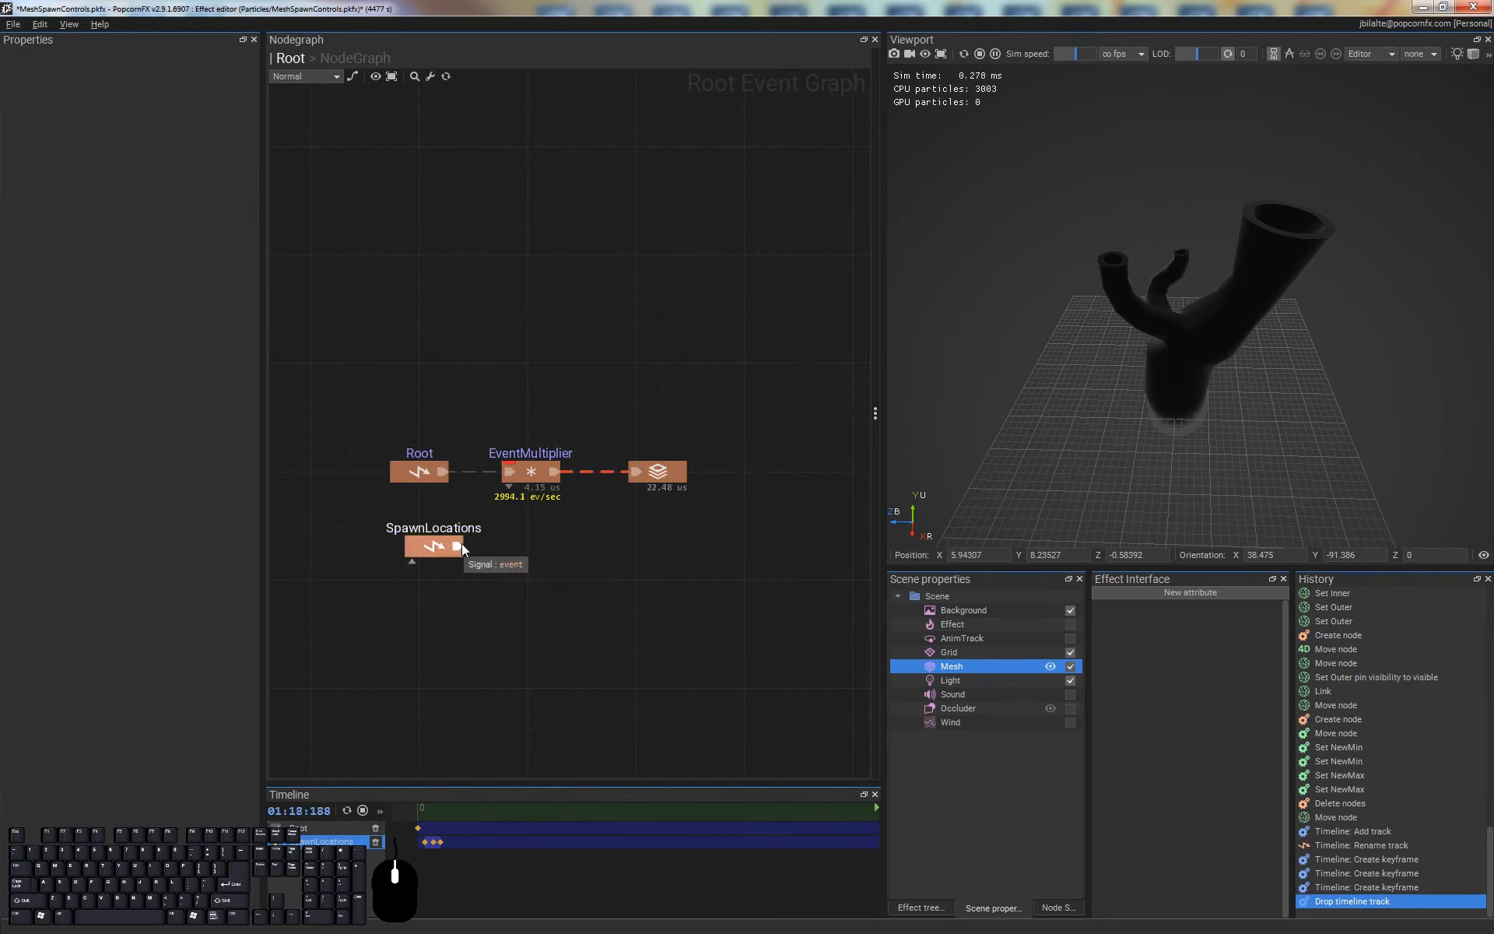
mouse_move(460, 546)
mouse_down()
mouse_move(507, 471)
mouse_move(466, 498)
mouse_up()
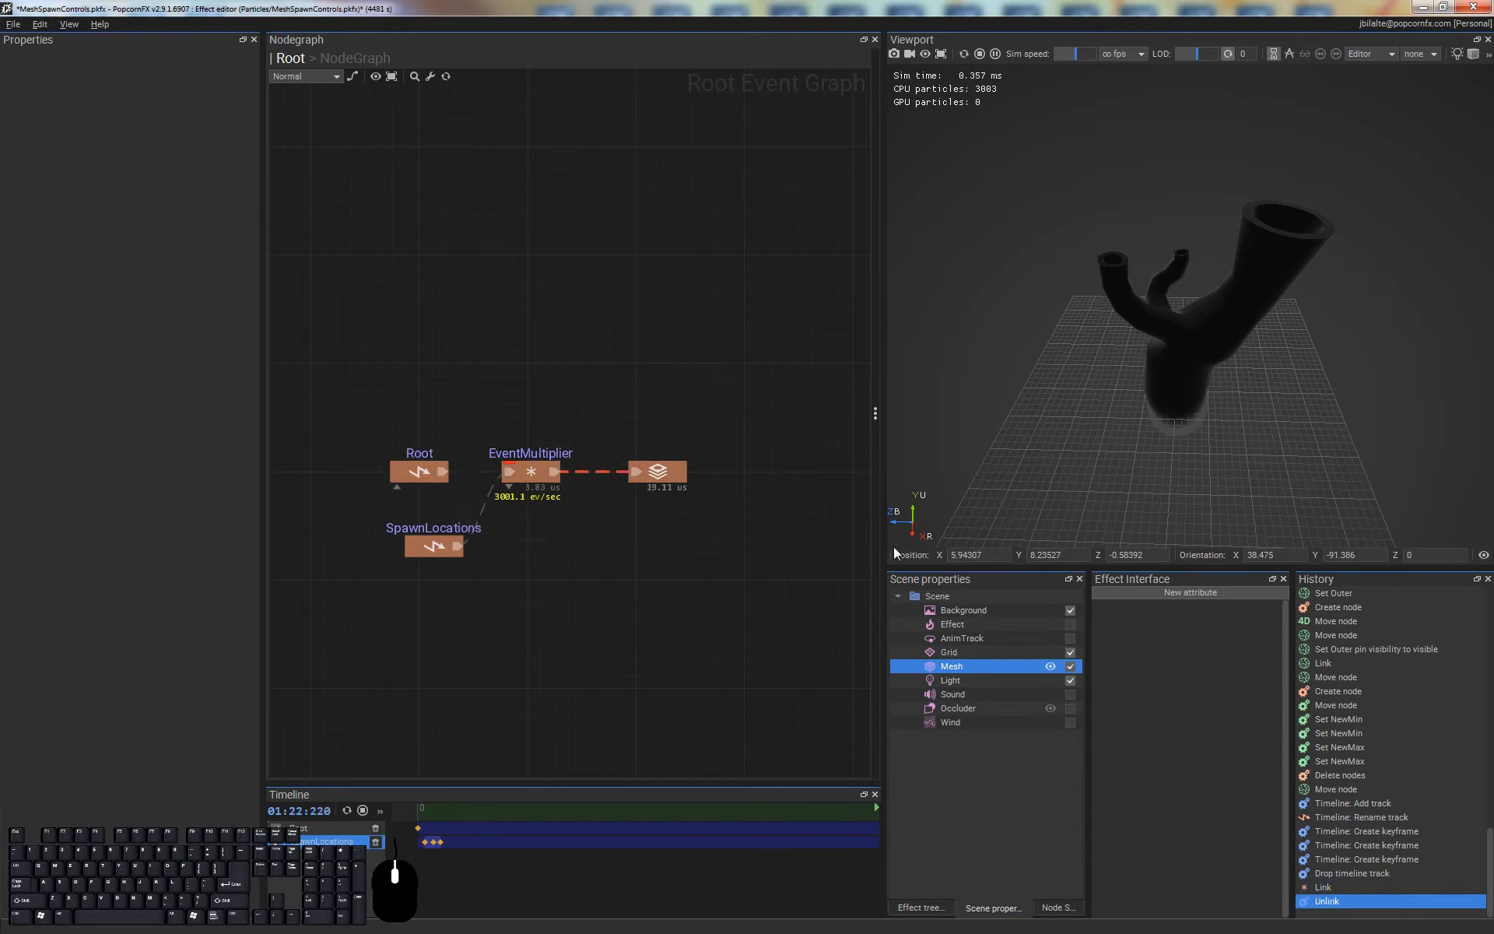
click(1071, 666)
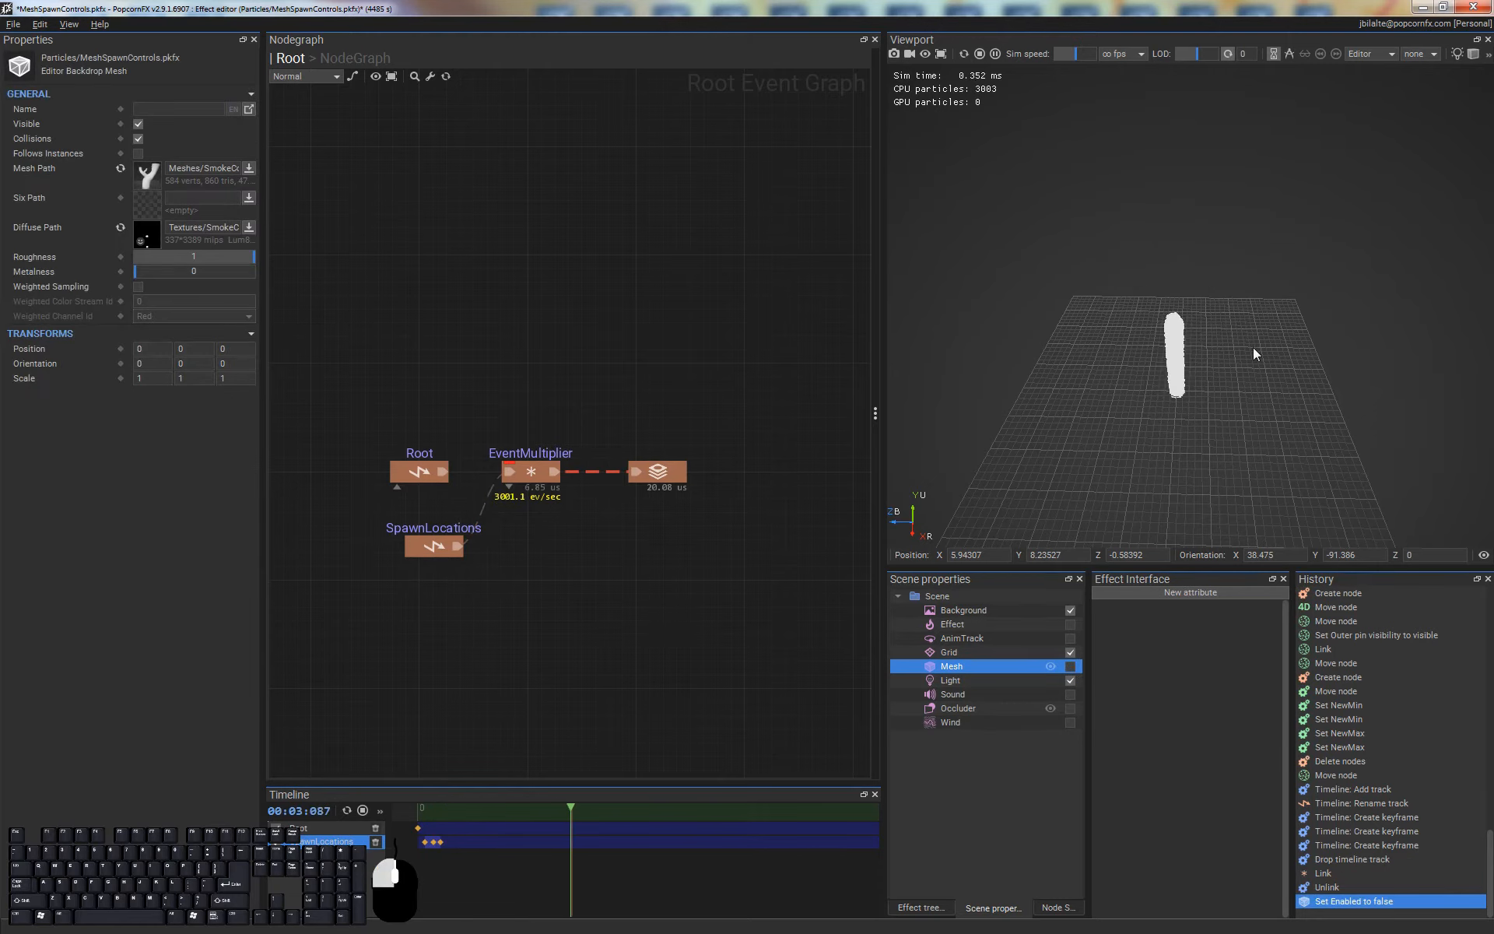
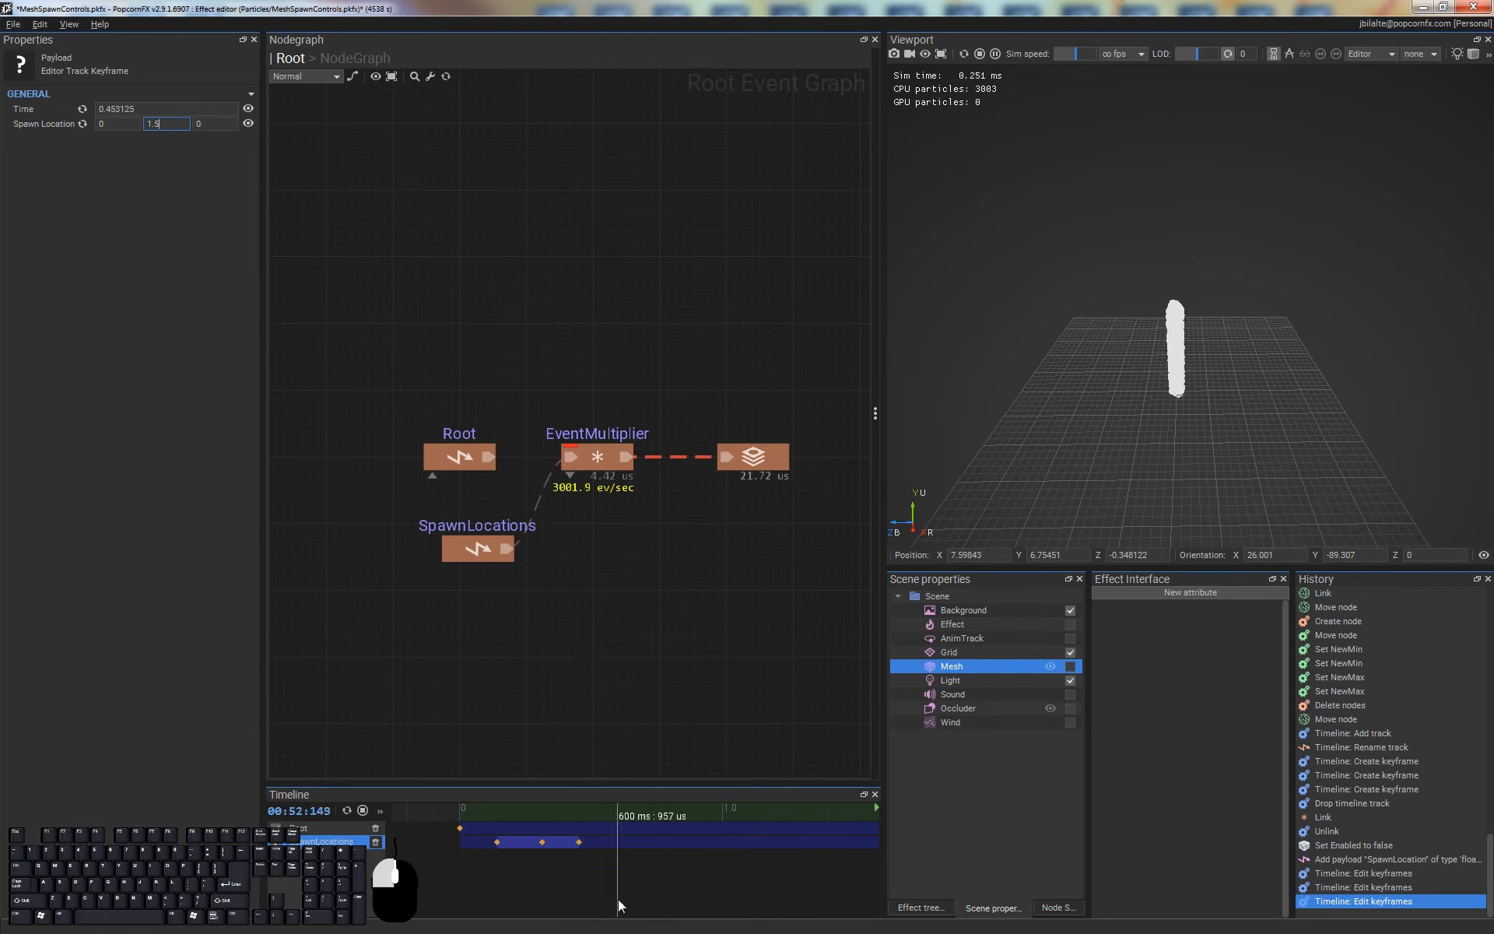
In the layer's simulation graph, add an EventPayloadExtract node near vrand
click(618, 899)
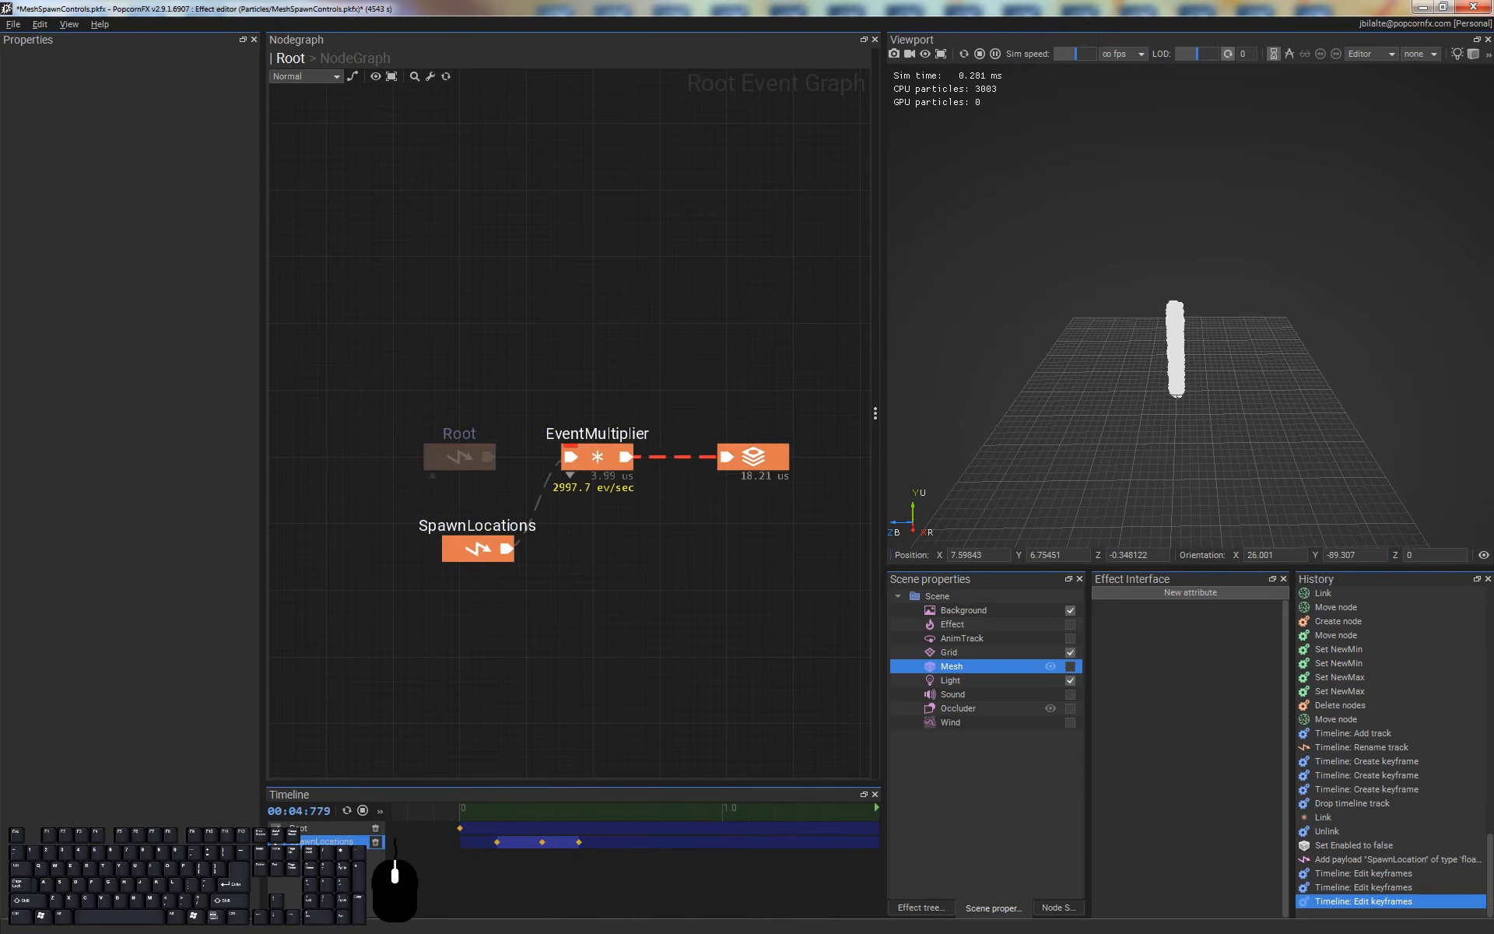
click(327, 841)
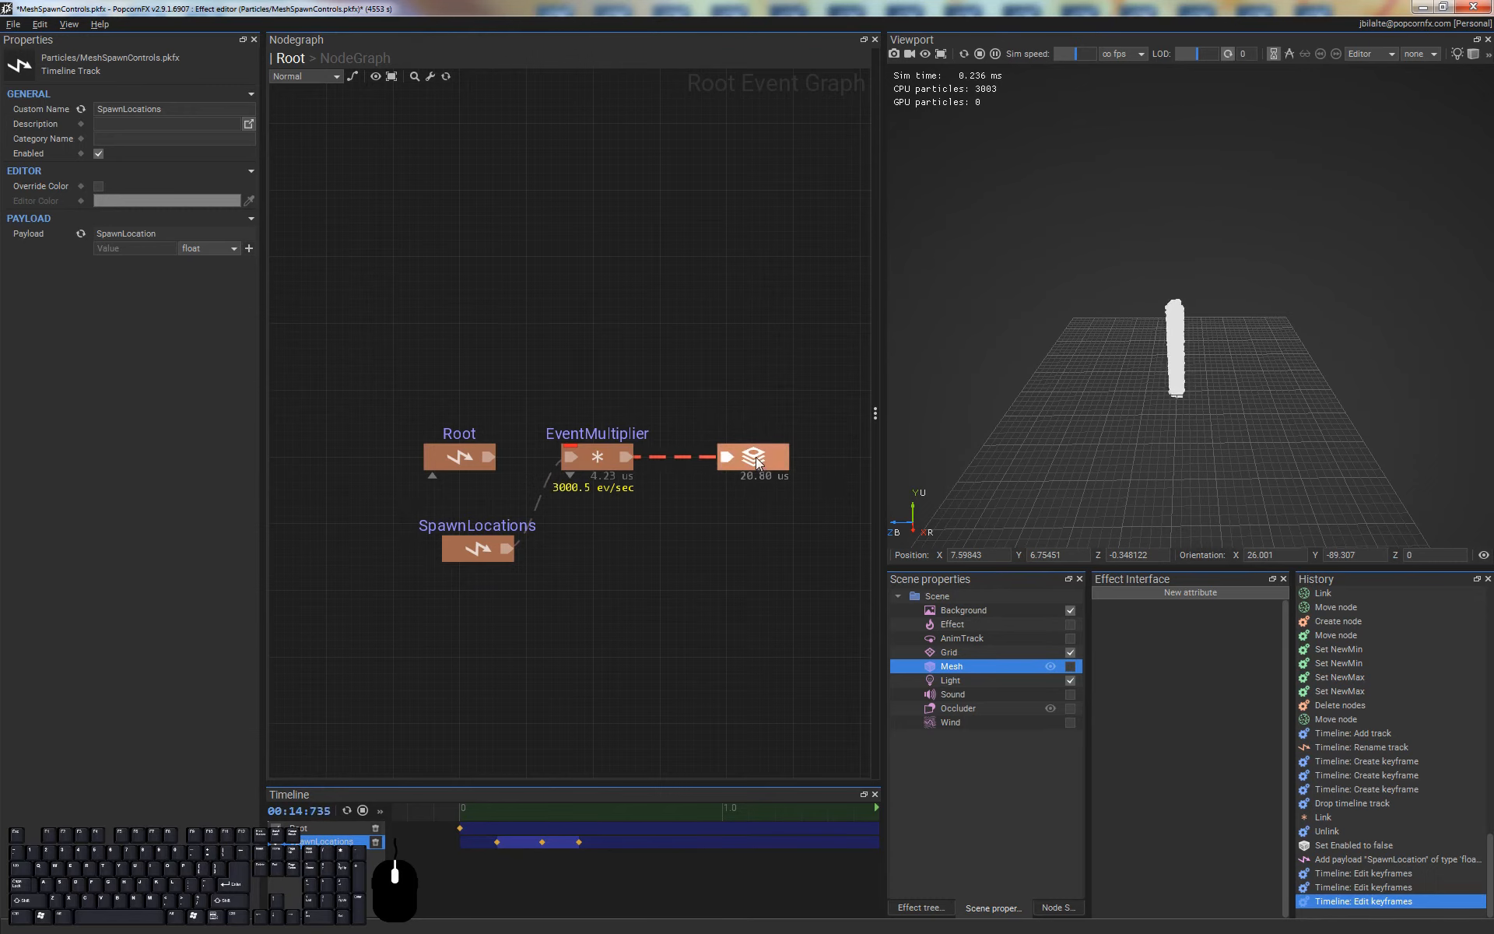
click(688, 502)
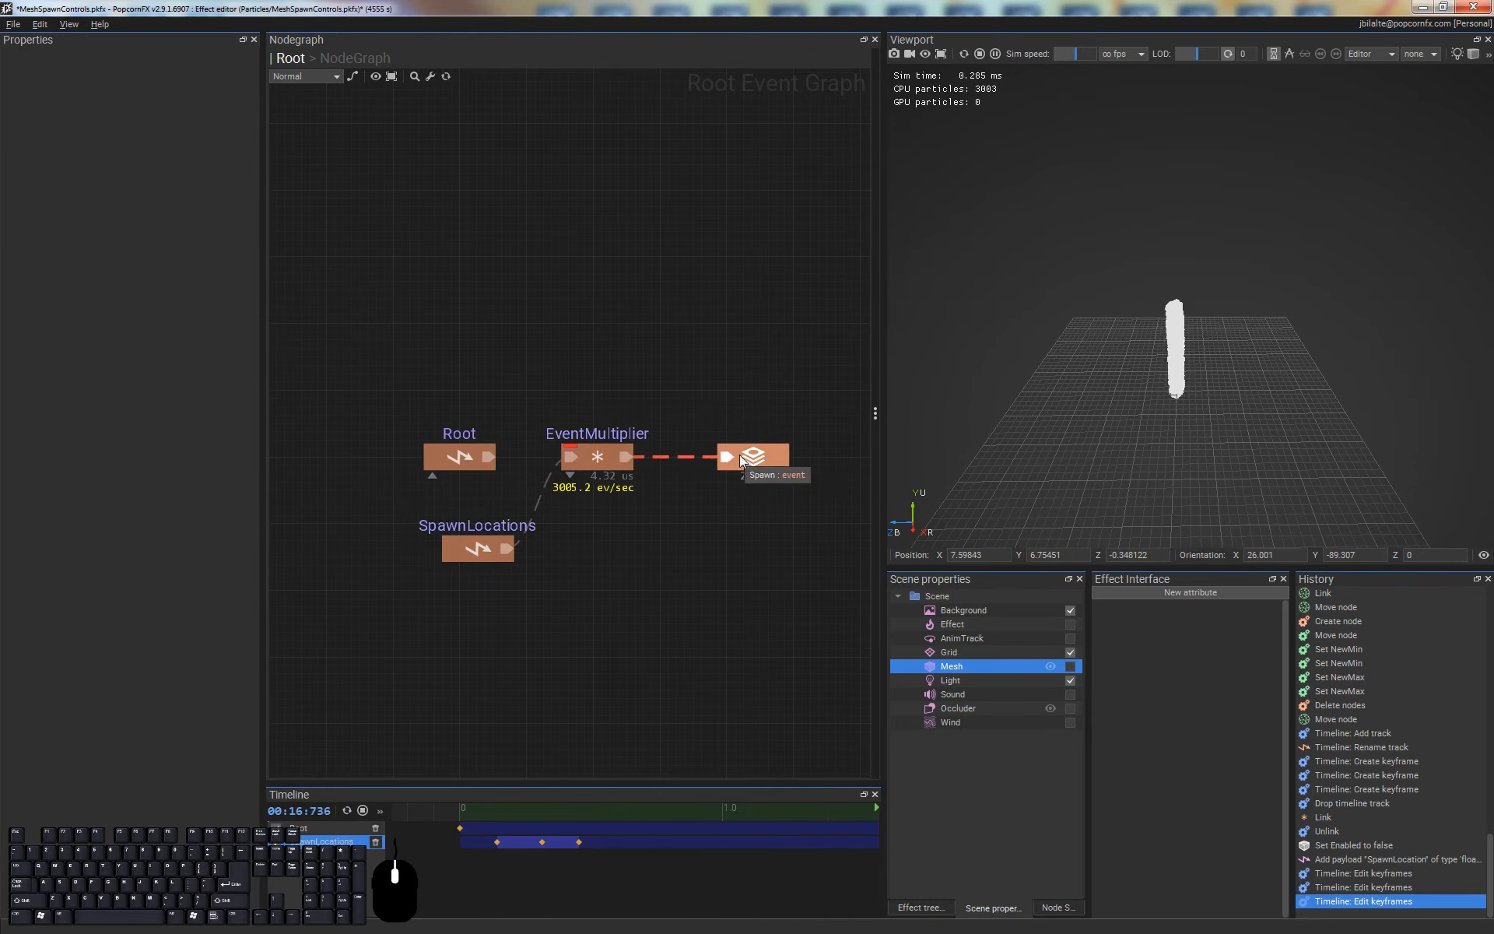
double_click(718, 456)
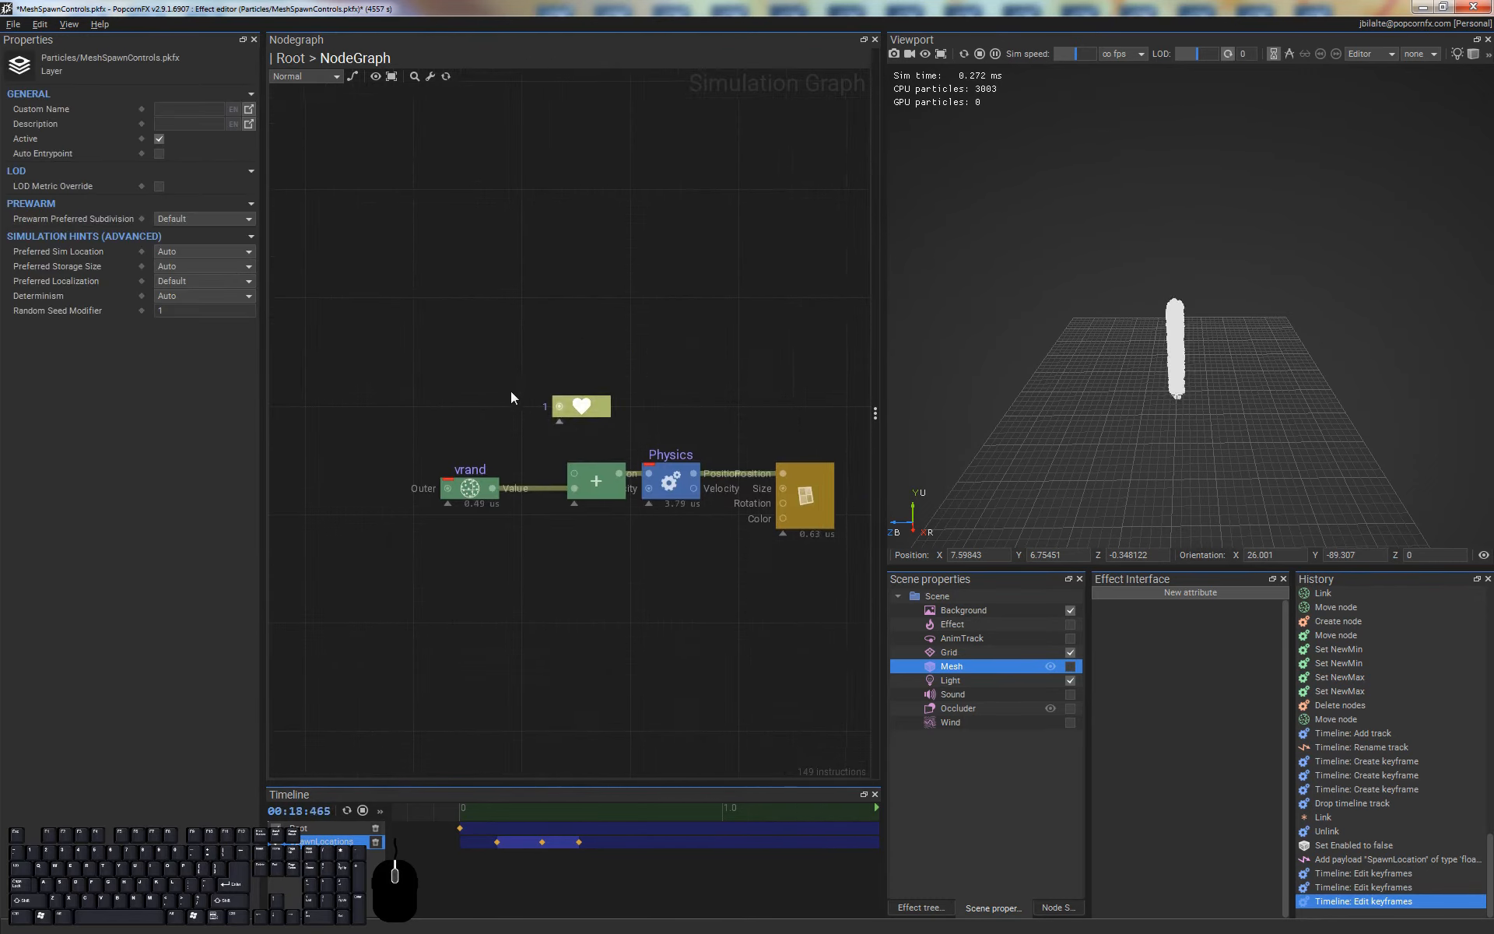
right_click(377, 538)
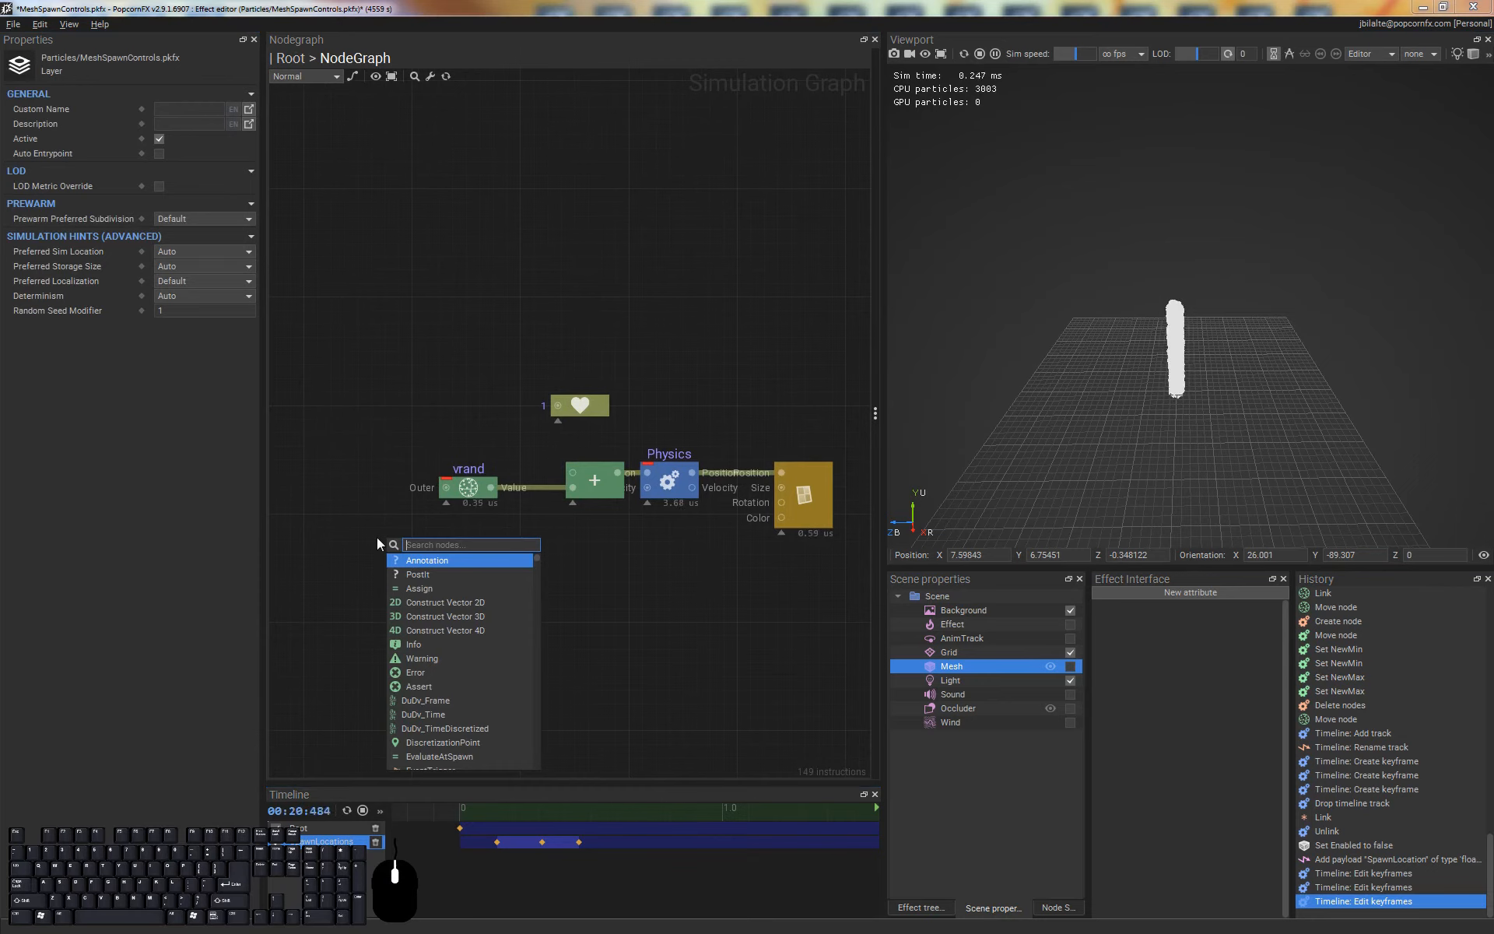
text(pay)
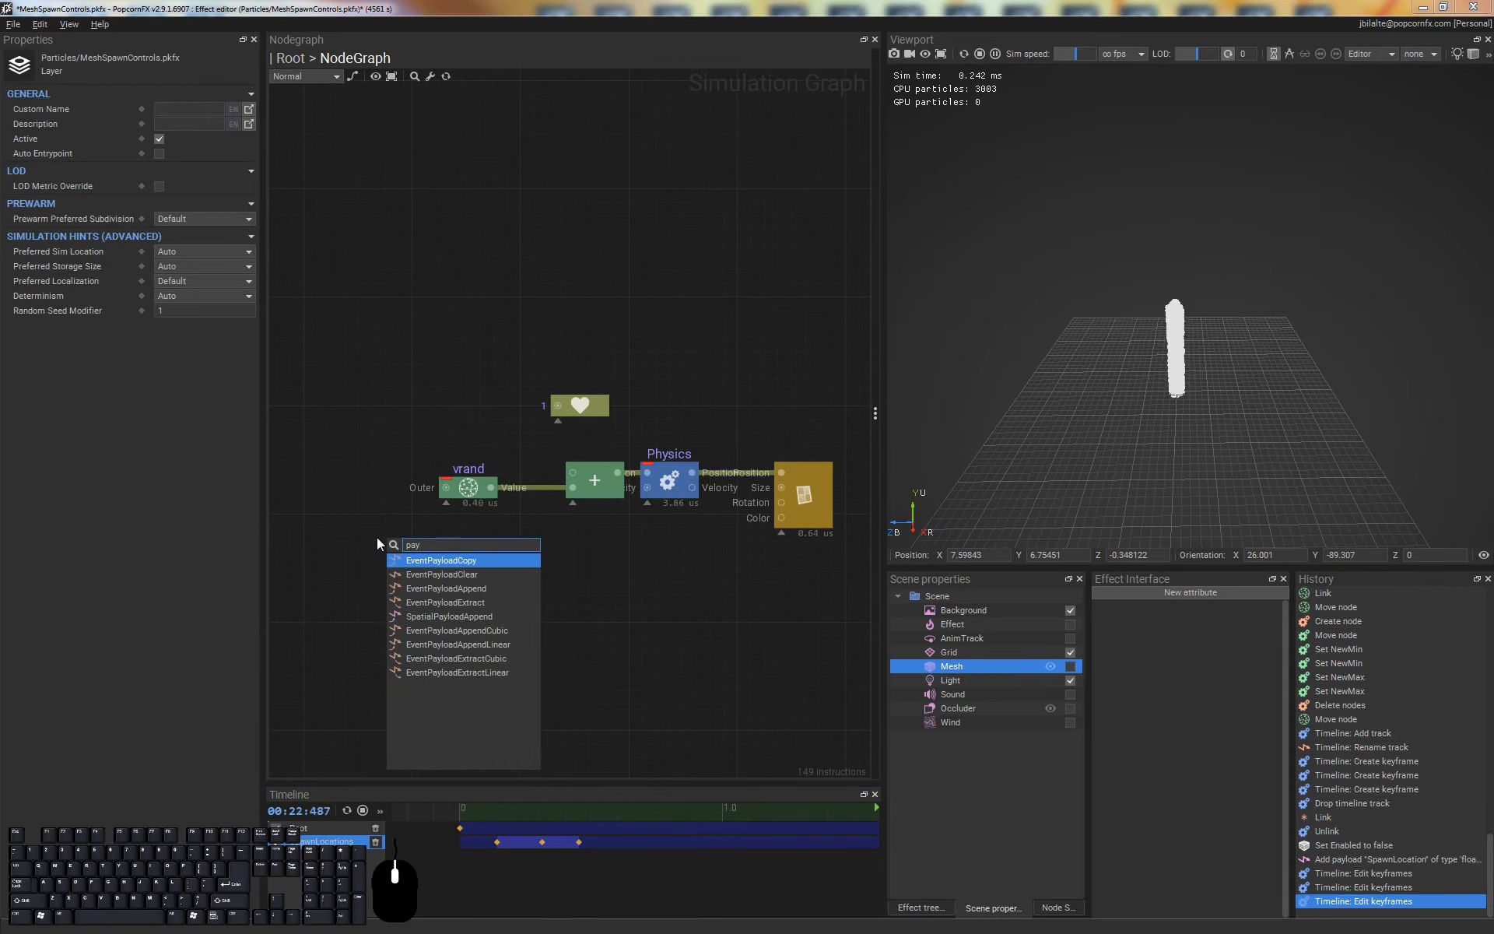
key(Down)
key(Down)
key(Down)
key(Return)
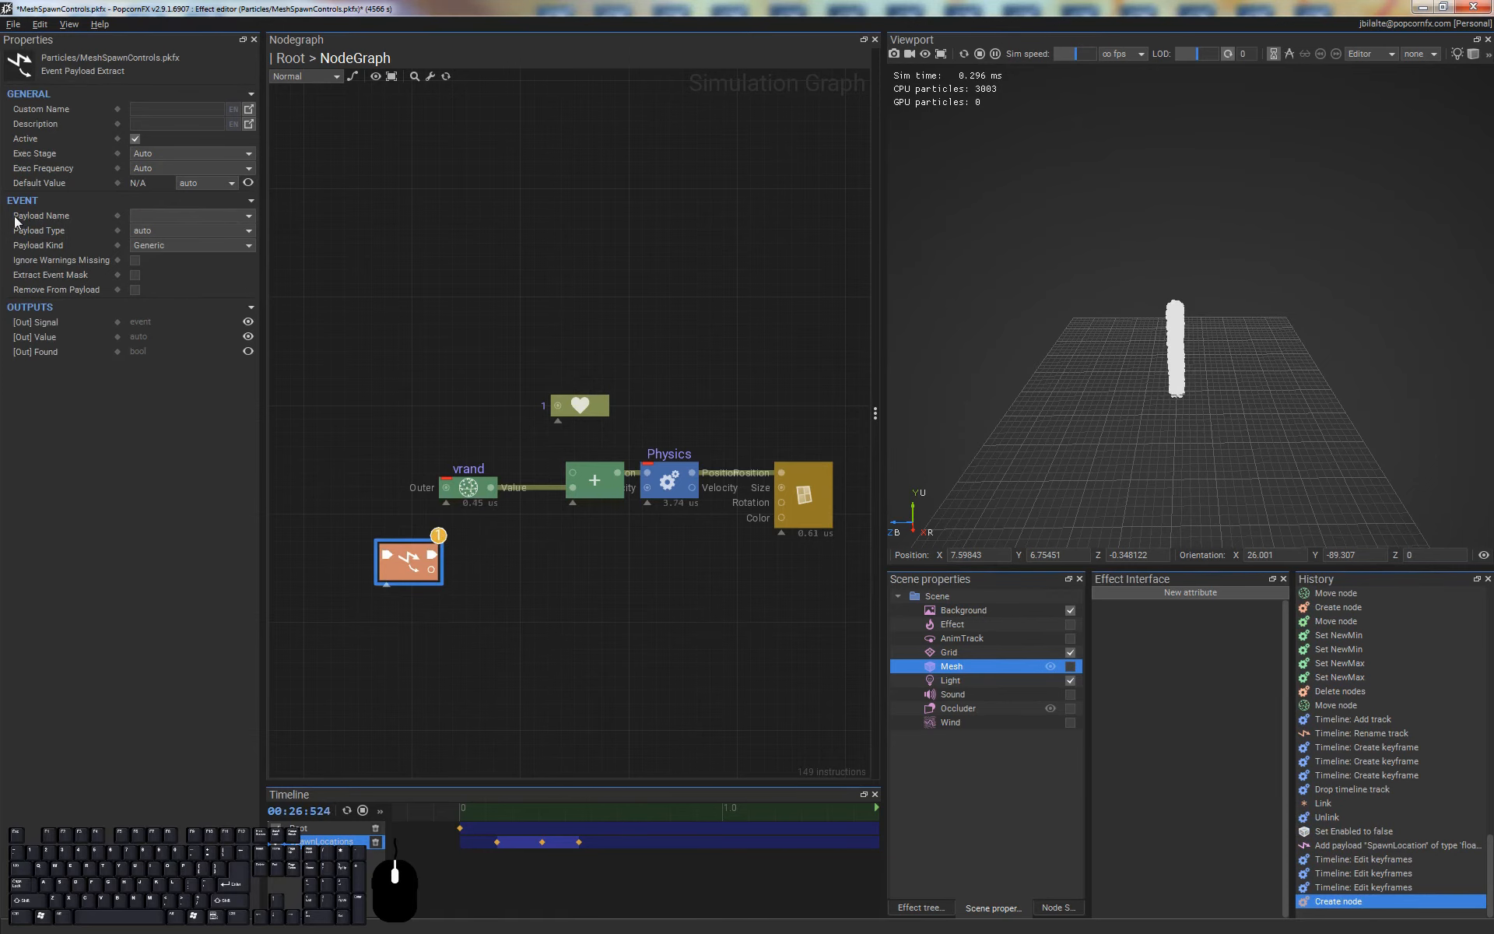
Set the extract node's Payload Name to SpawnLocation, connect its Value output to the Add node's free input, and place it above vrand
click(251, 215)
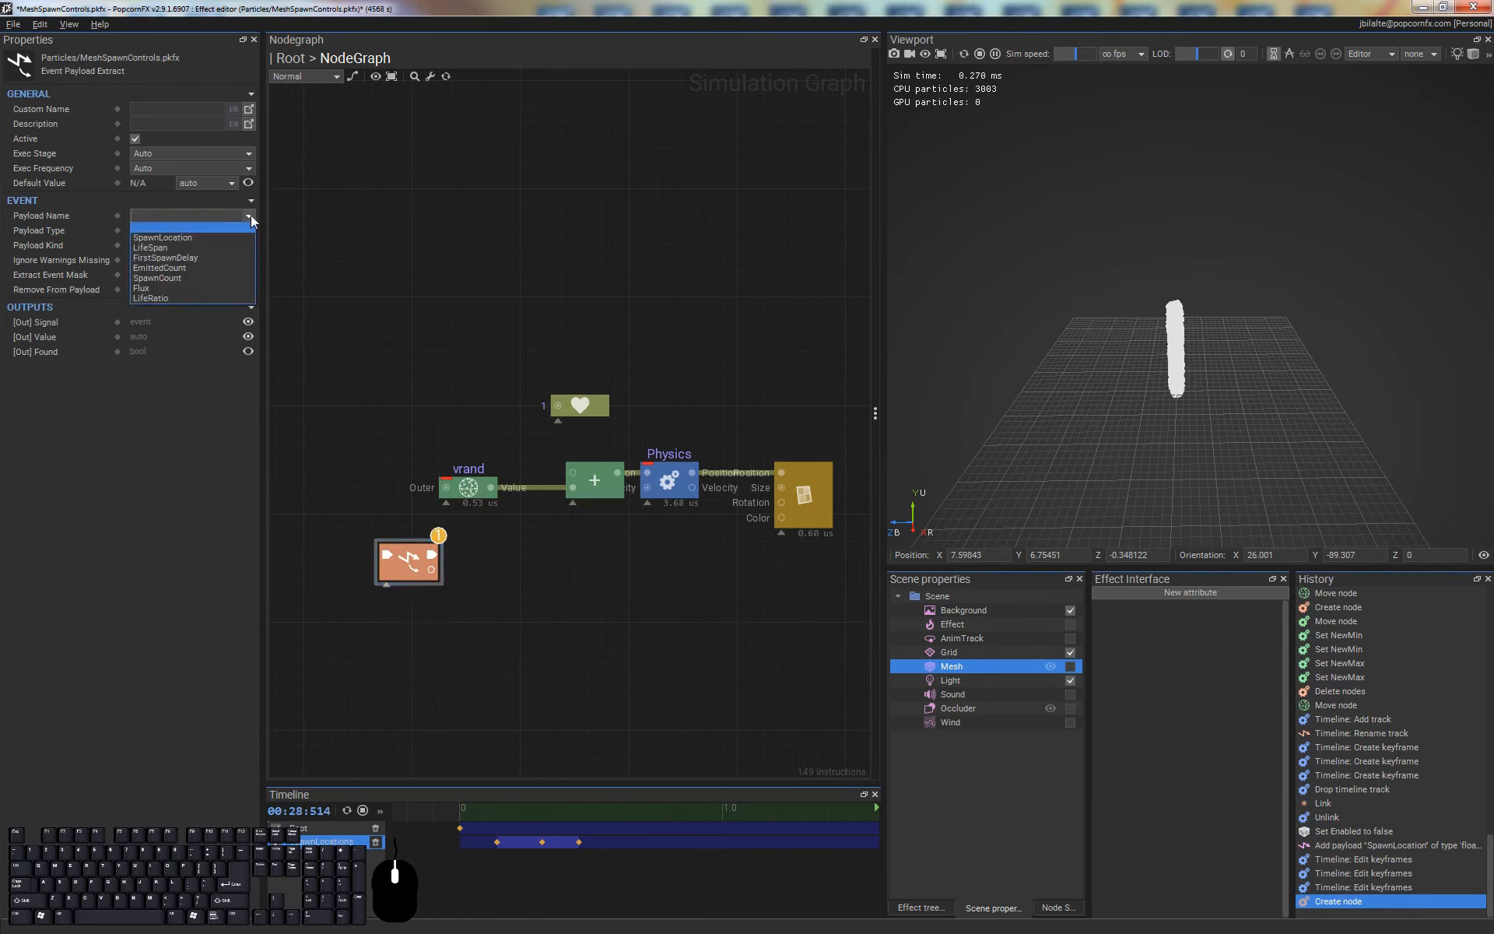
click(175, 238)
click(449, 586)
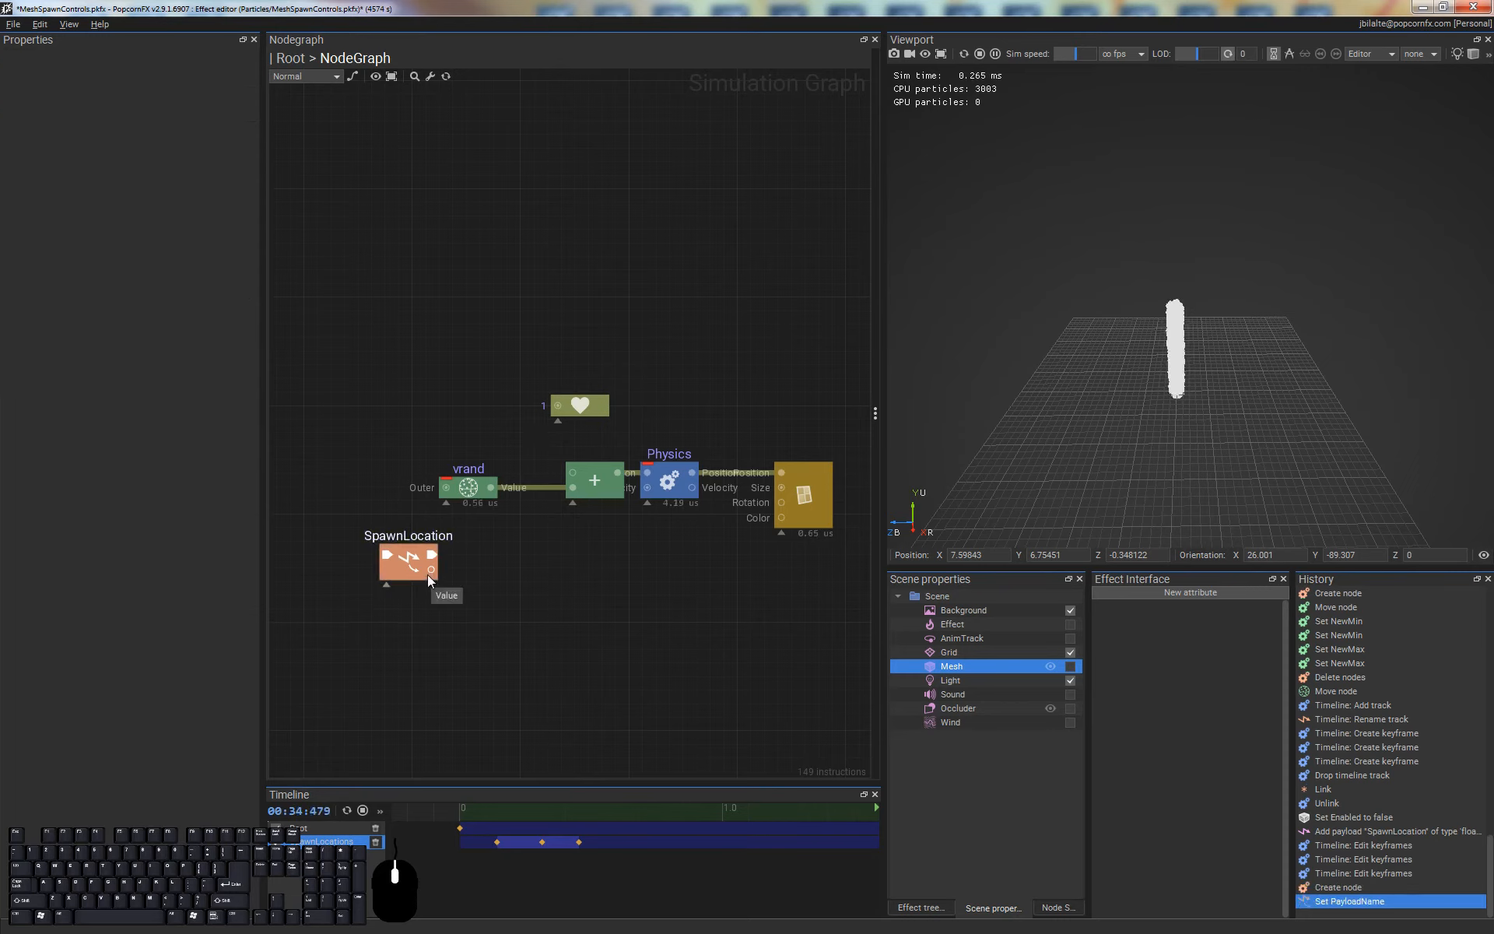
drag(431, 574, 573, 474)
drag(369, 413, 414, 421)
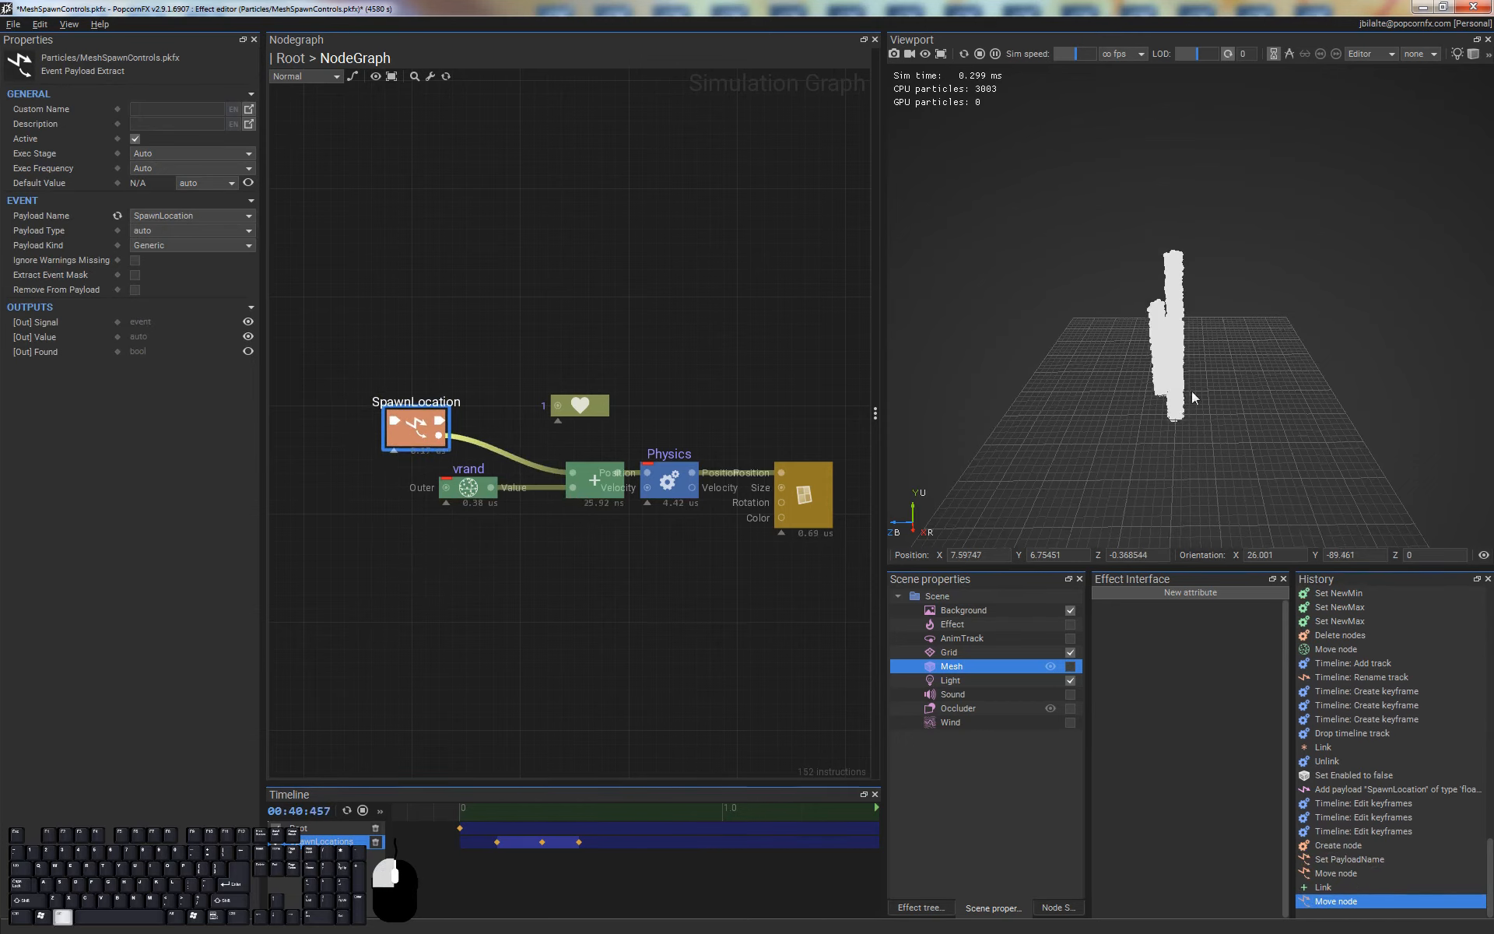
Enable the backdrop Mesh to compare the keyframed spawn positions with the mesh from several angles
alt+drag(1195, 398, 1250, 288)
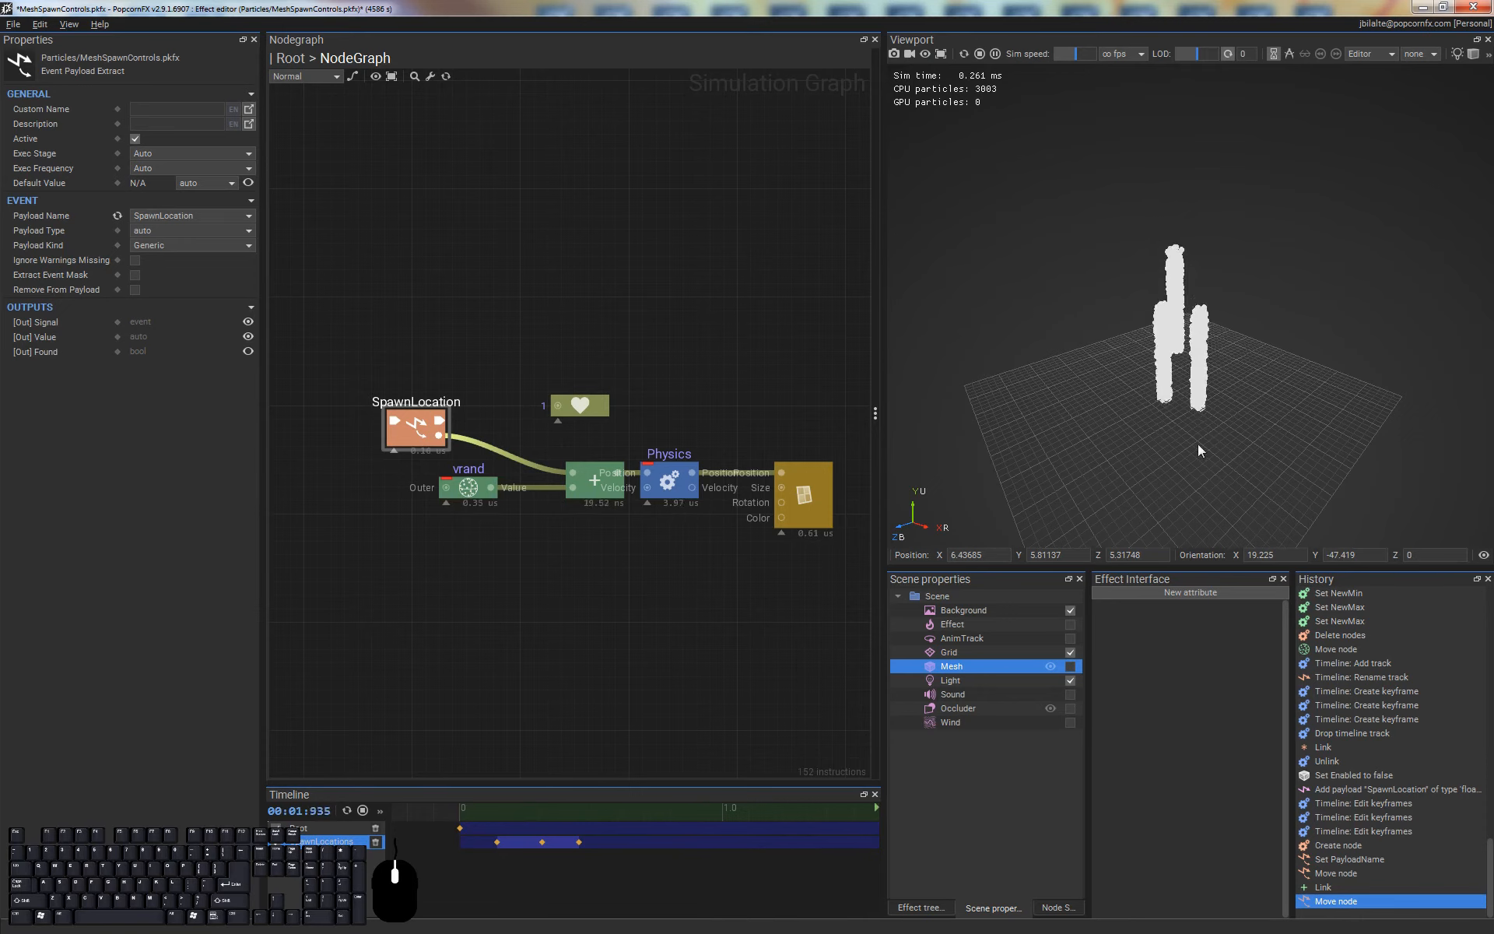
drag(507, 874, 484, 834)
drag(561, 865, 573, 831)
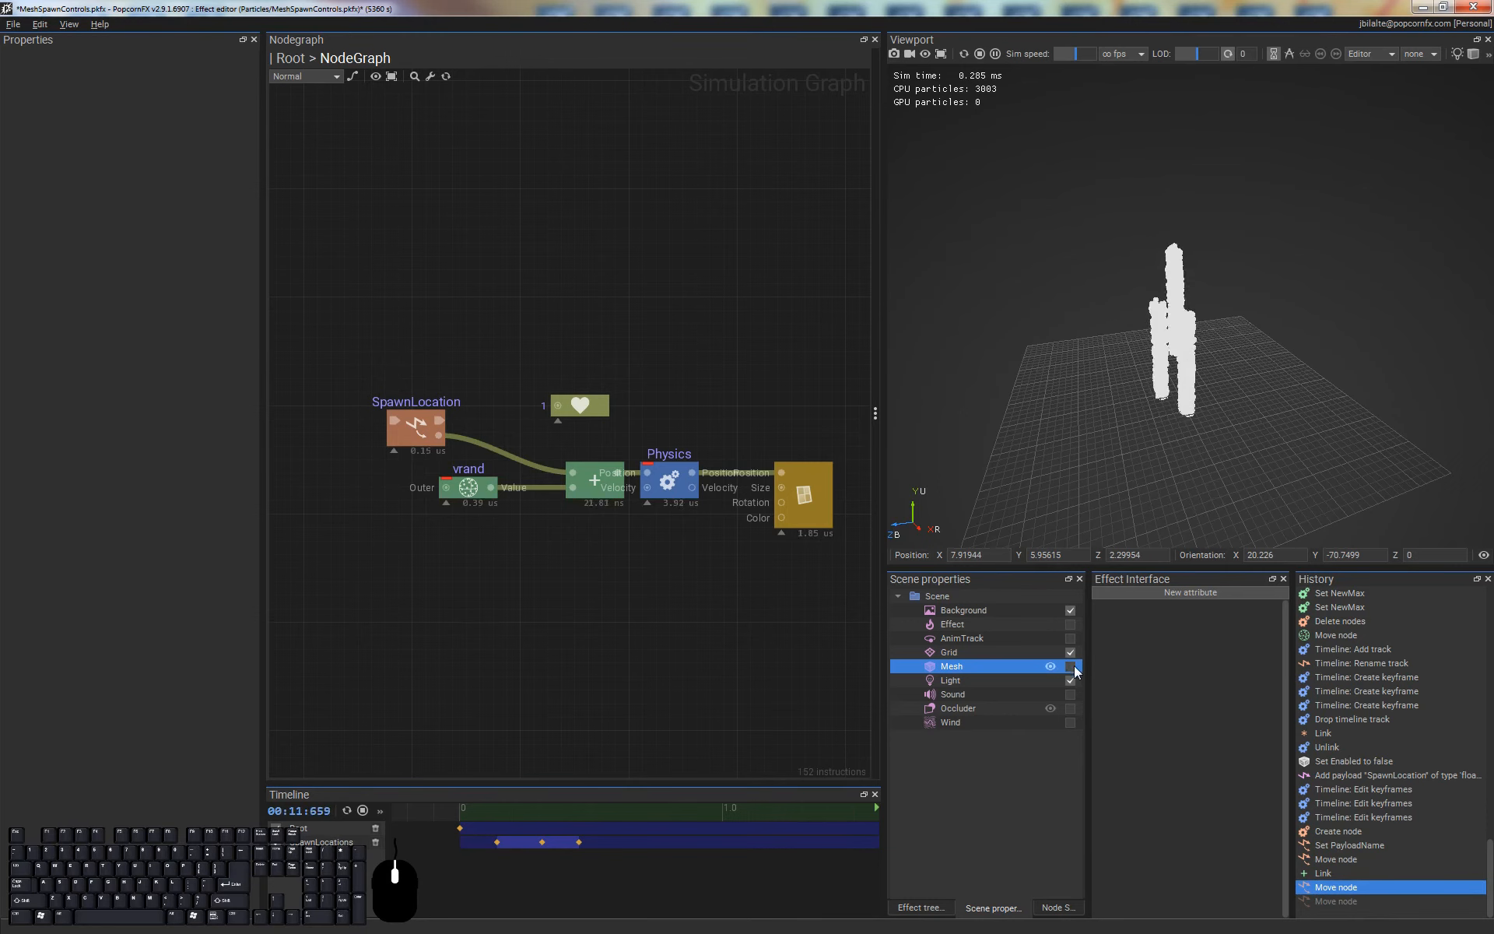
click(1070, 667)
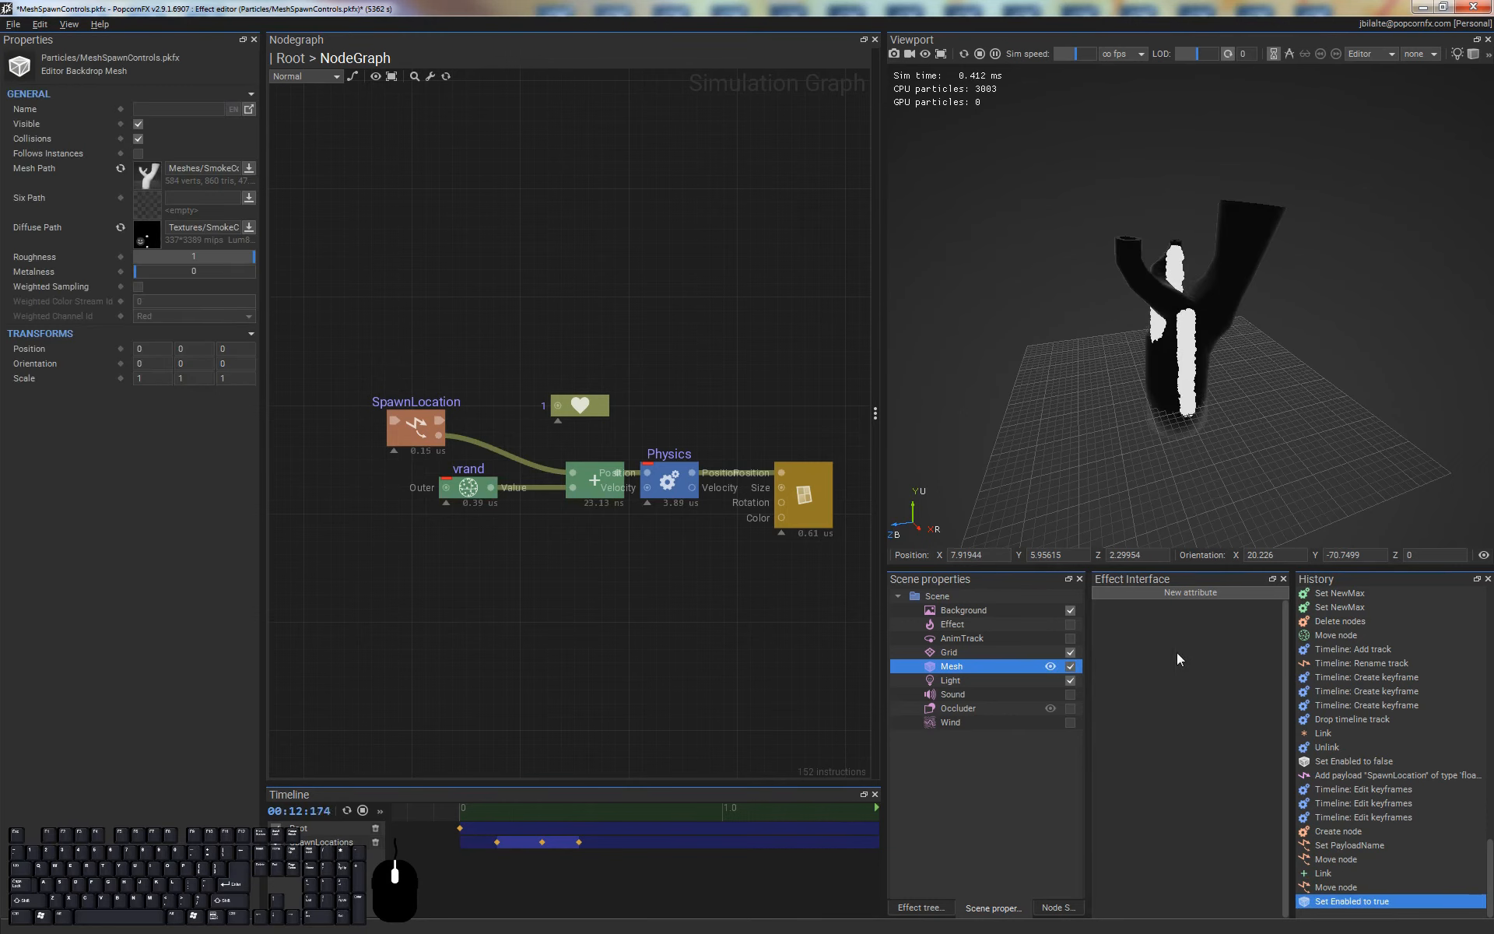
click(500, 401)
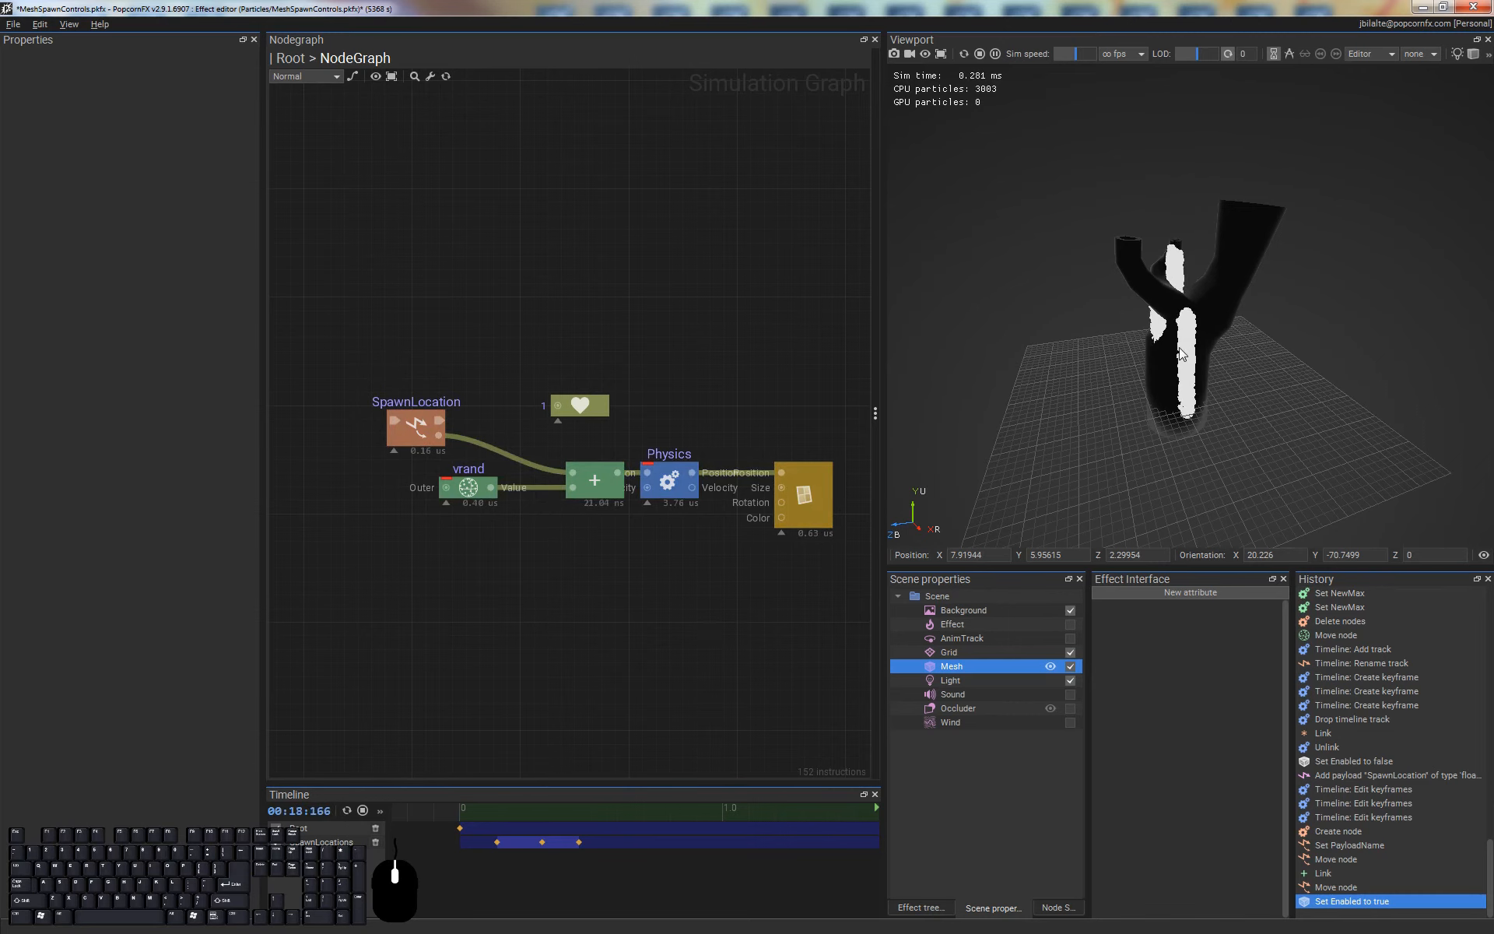
alt+drag(1131, 422, 1065, 414)
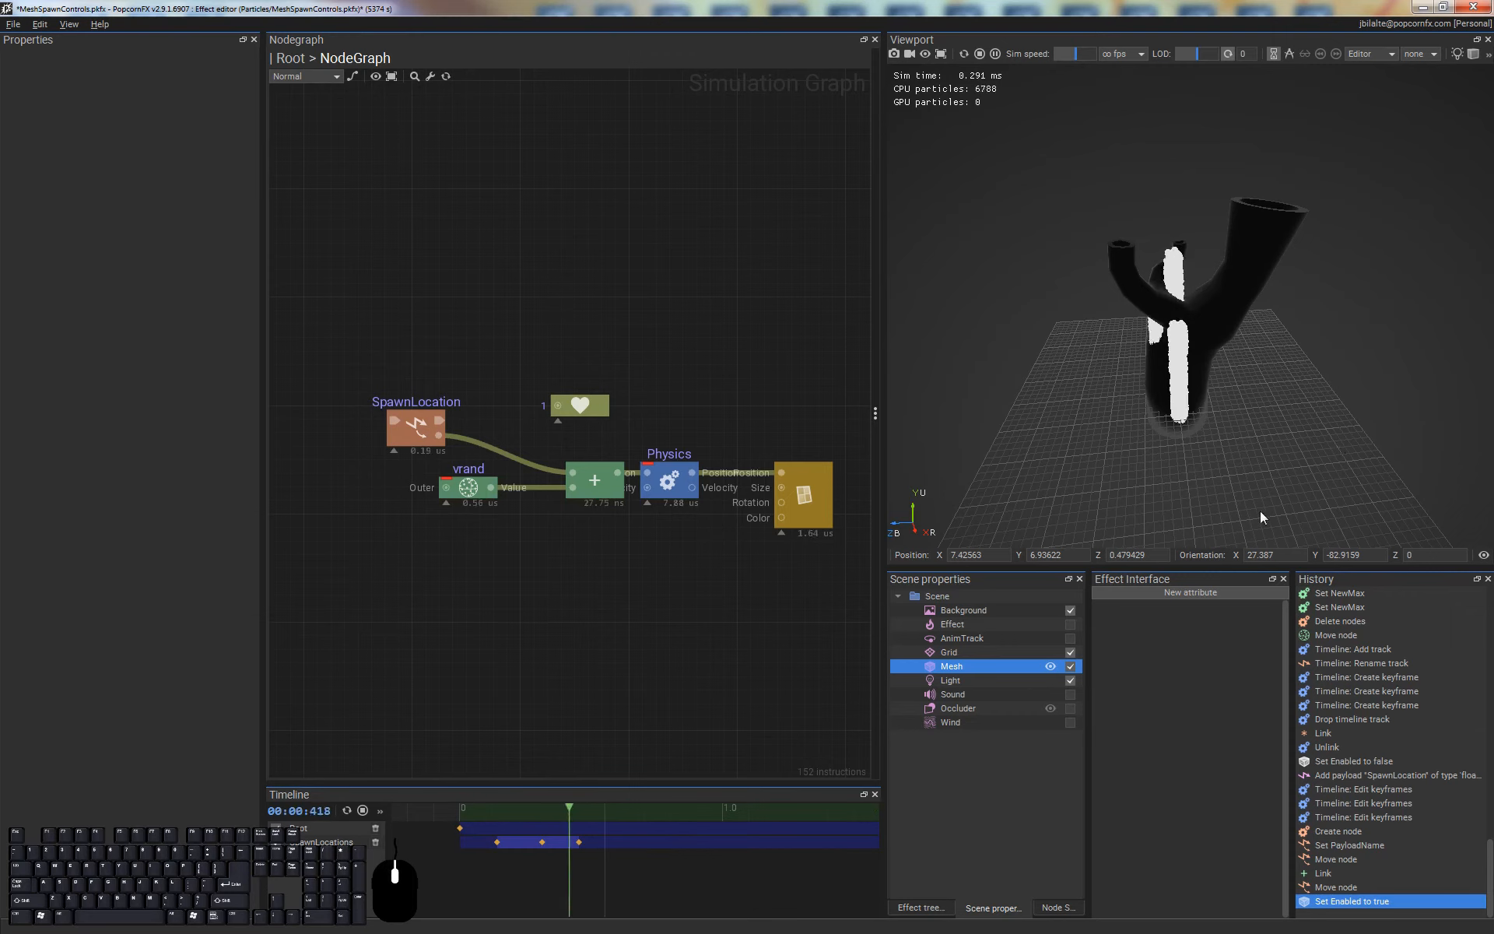
alt+drag(1259, 511, 1235, 414)
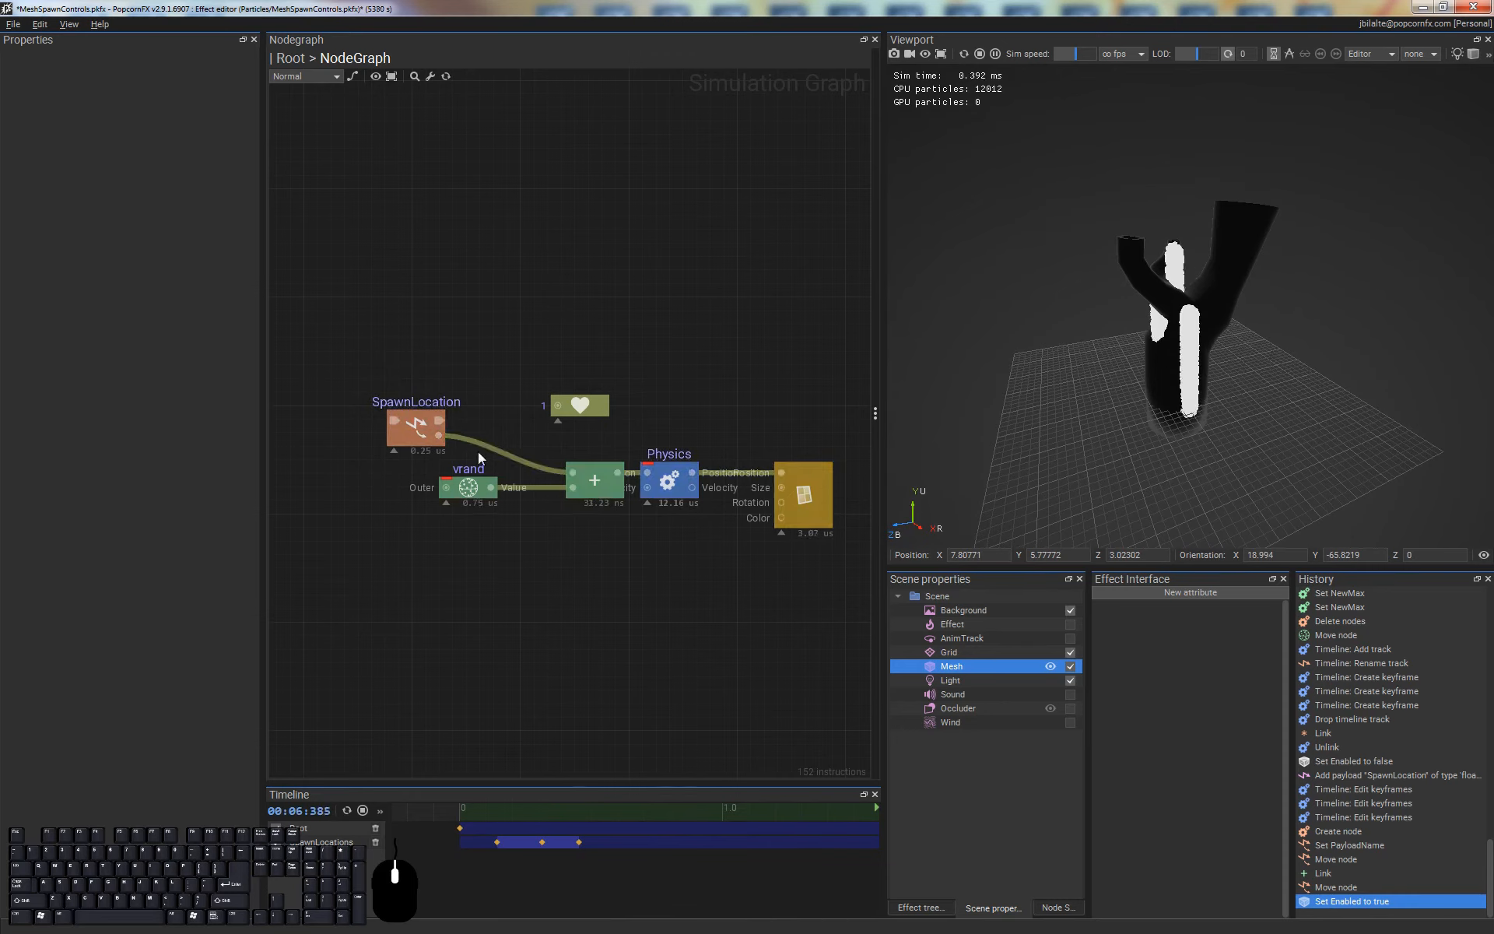
Insert a local position to world node on the link between SpawnLocation and the Add node
click(476, 480)
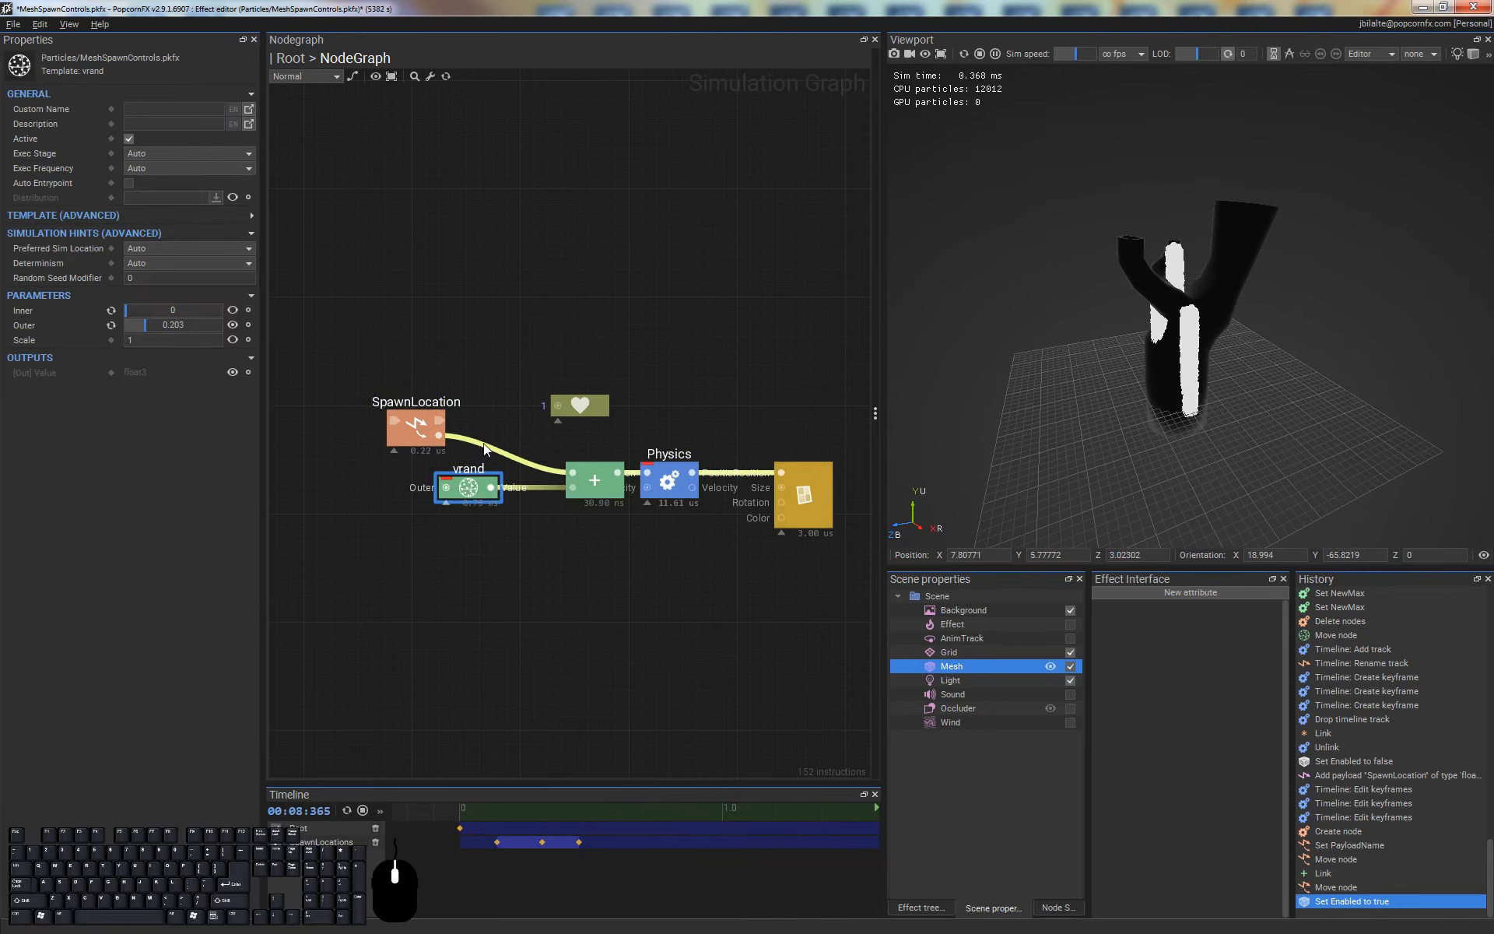
key(space)
text(loca)
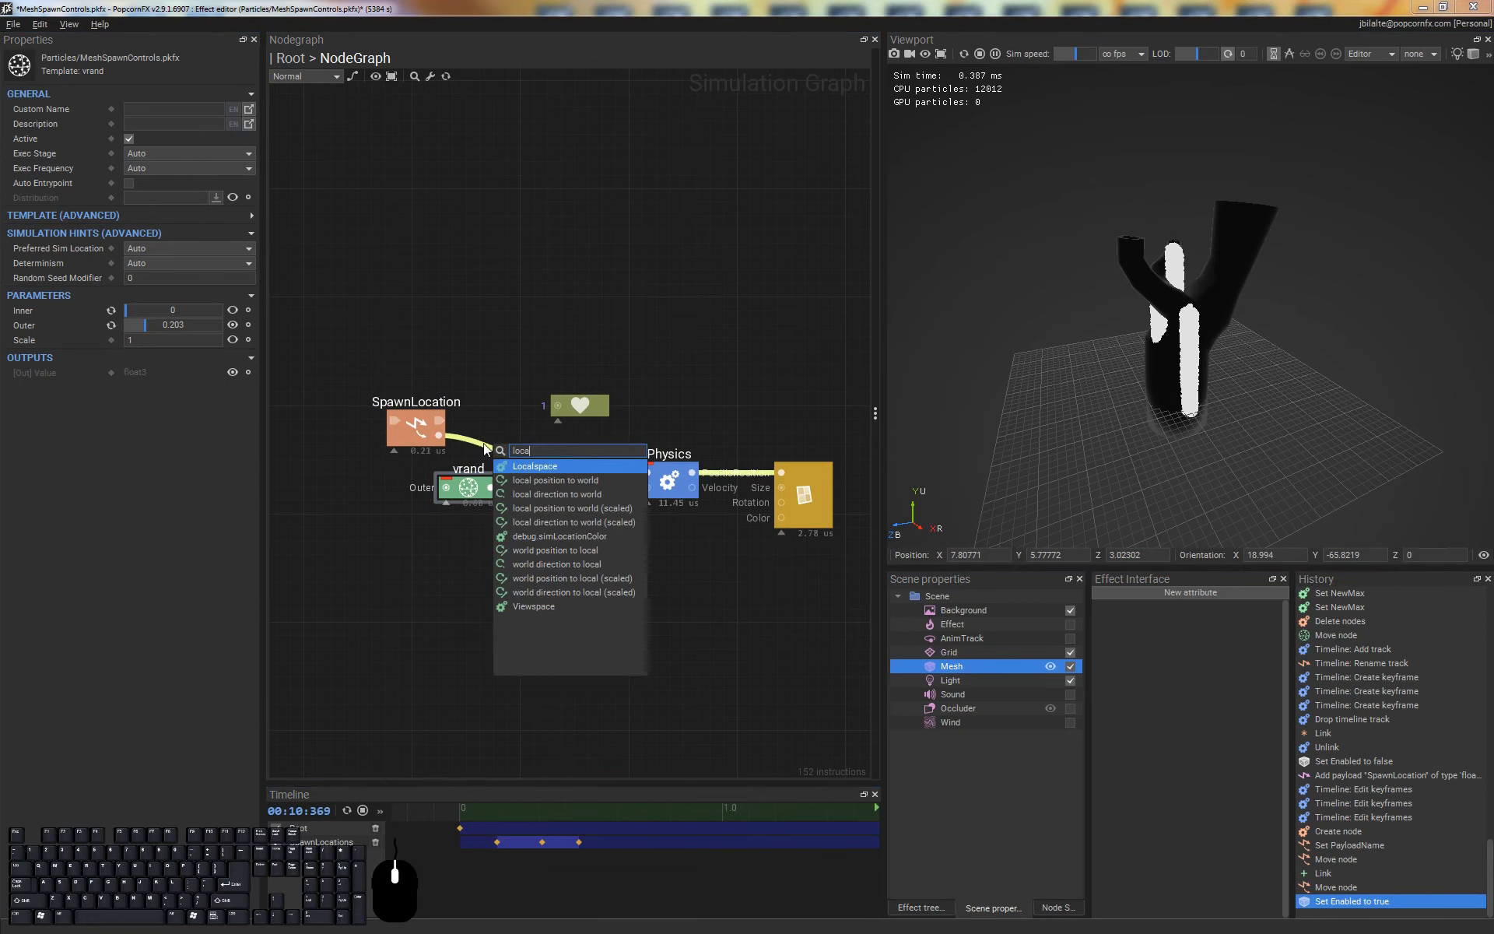
key(Down)
key(Return)
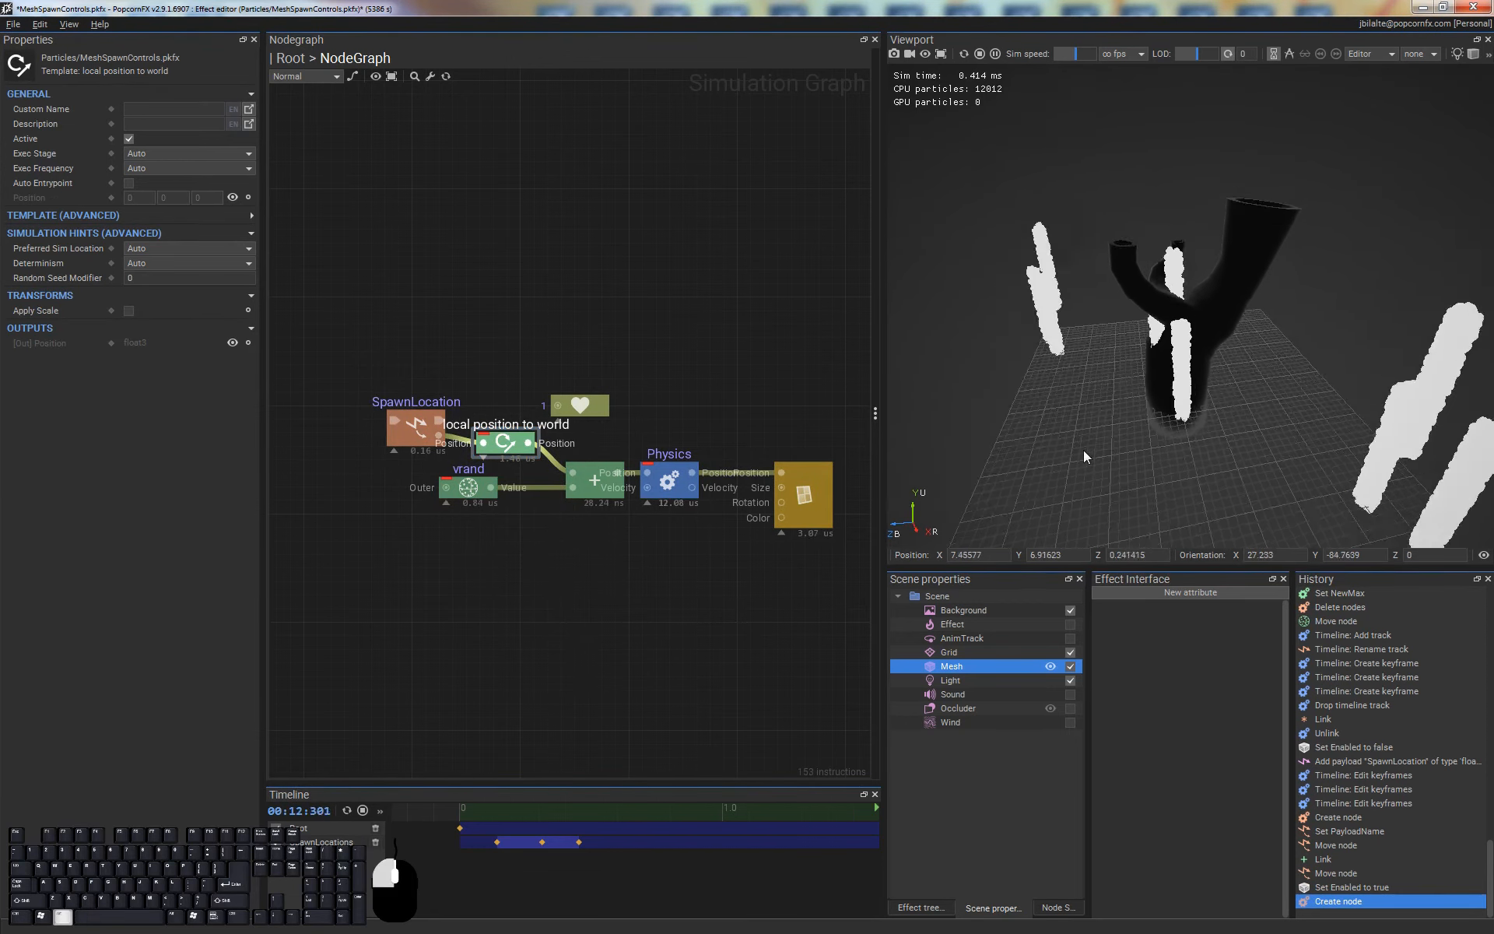
Spawn additional effect instances around the grid and enable Follows Instances on the backdrop Mesh
mouse_move(1083, 449)
alt+mouse_down()
mouse_move(1211, 356)
mouse_move(1137, 439)
mouse_move(1060, 459)
alt+mouse_up()
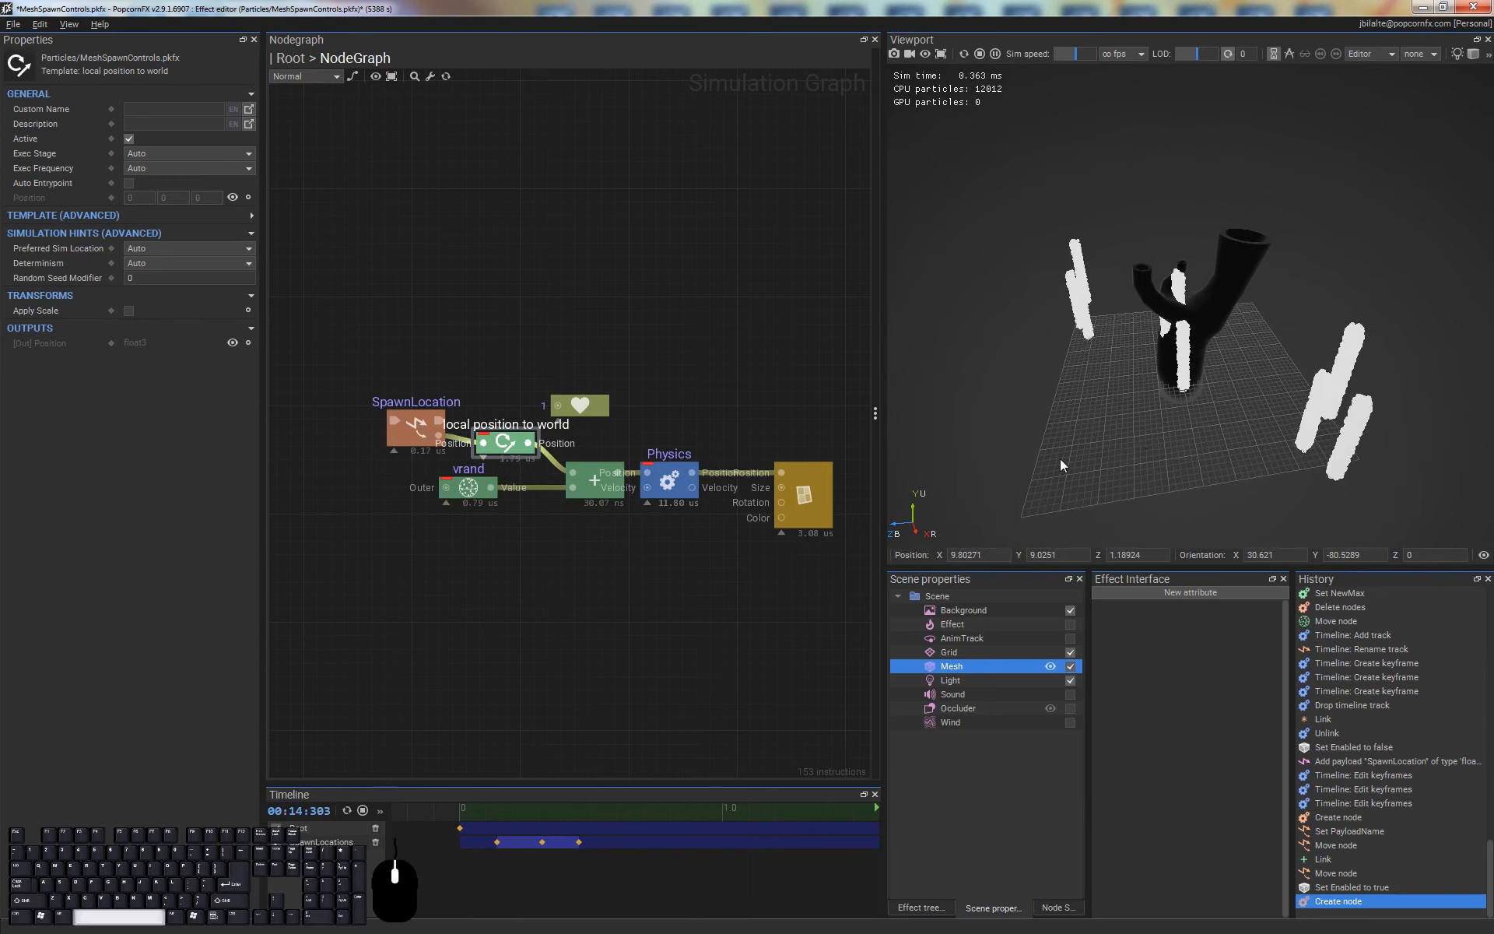
key(space)
click(1256, 320)
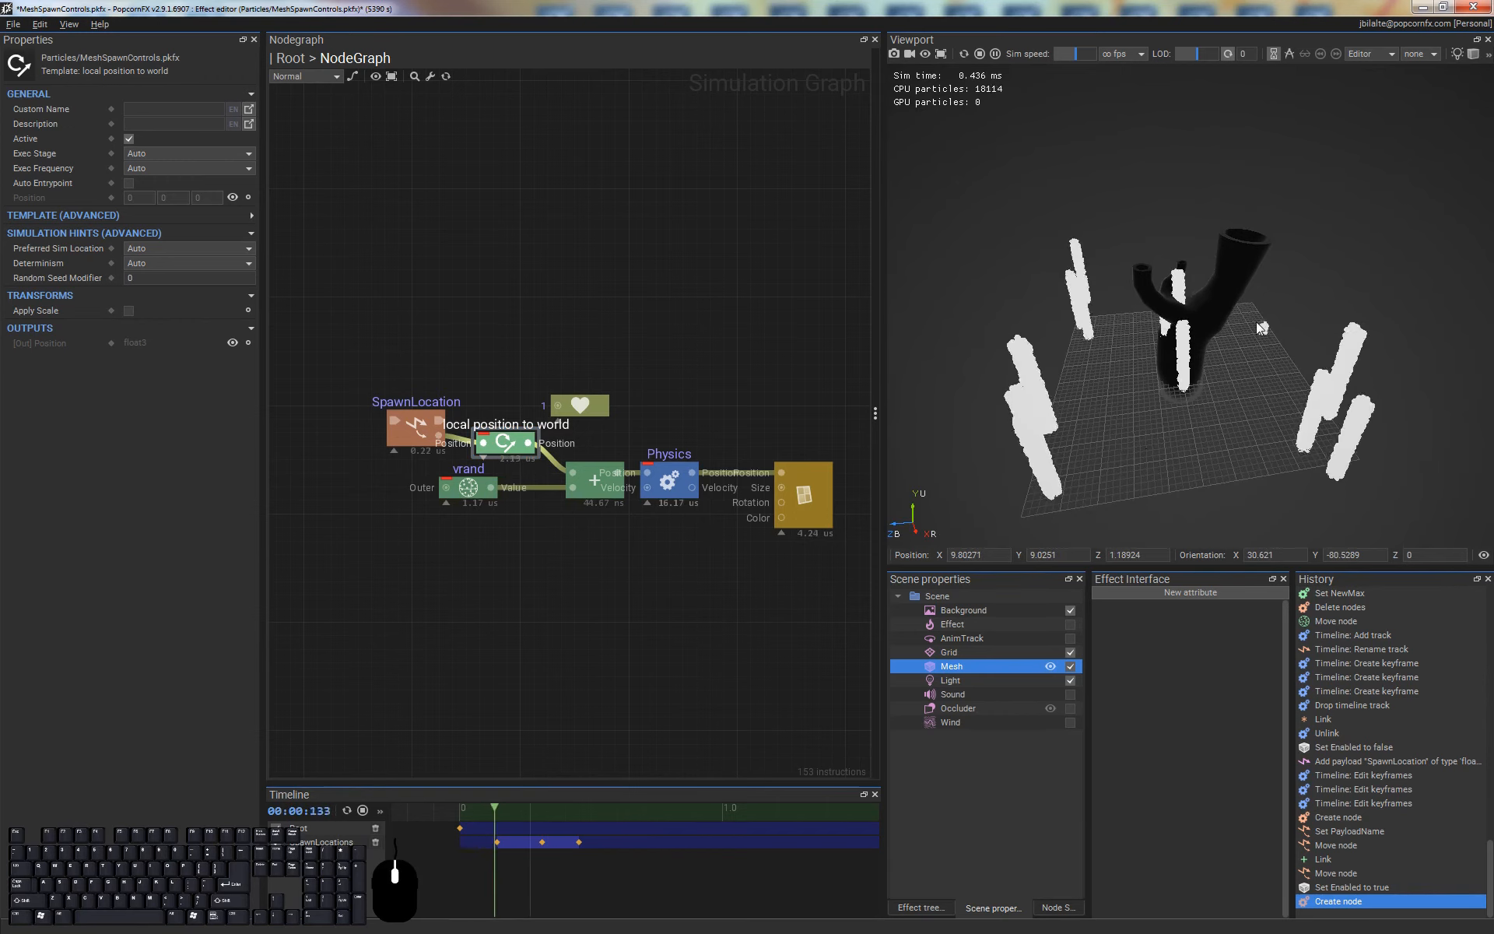
click(1011, 670)
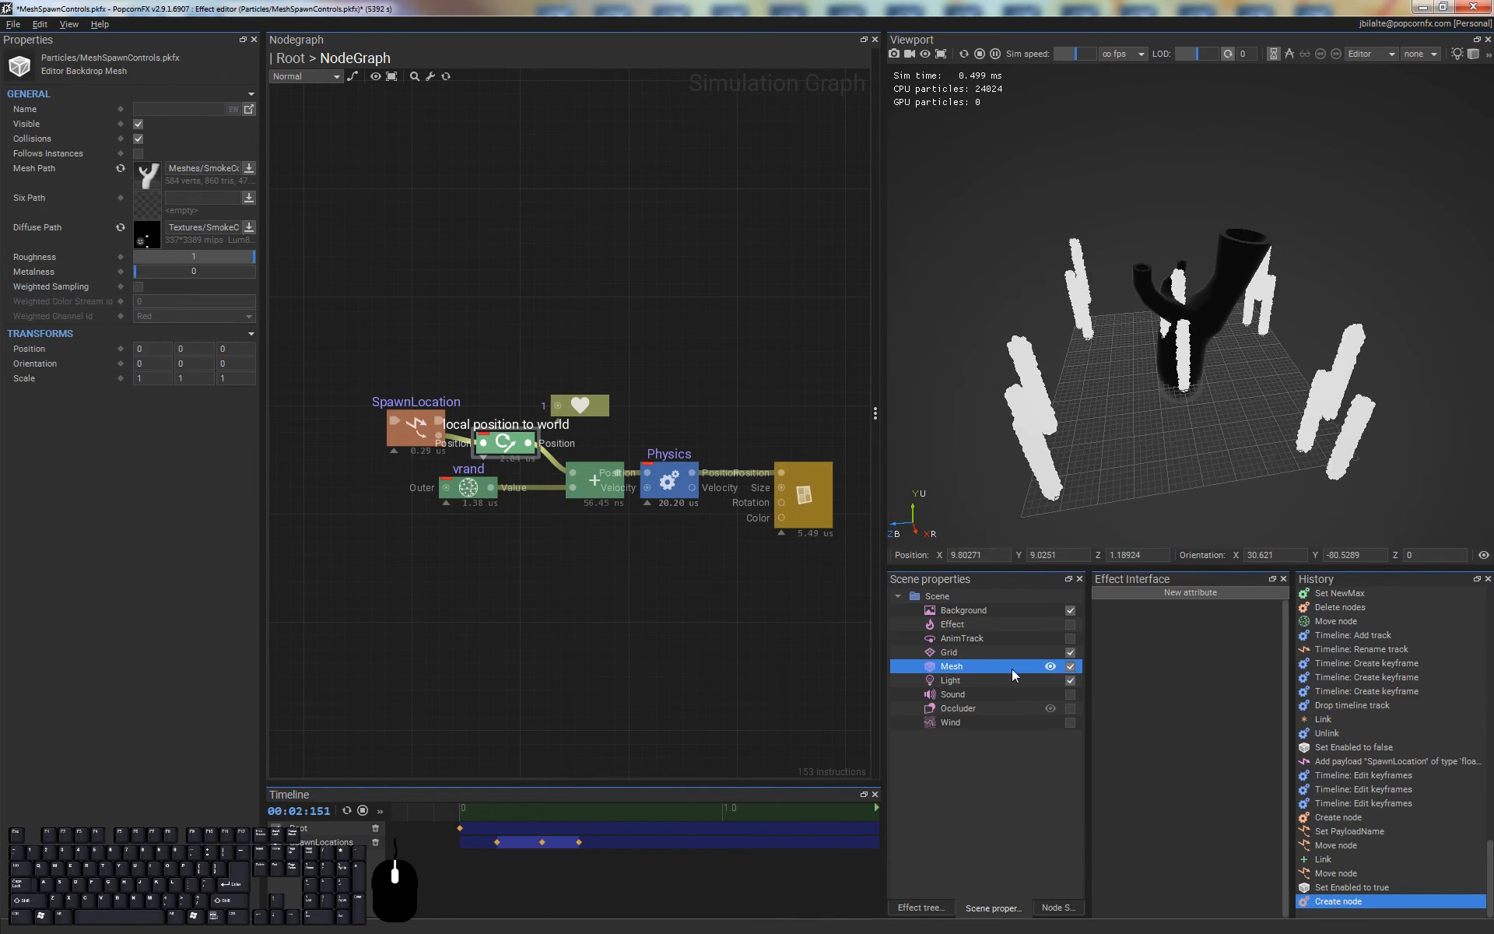
click(139, 153)
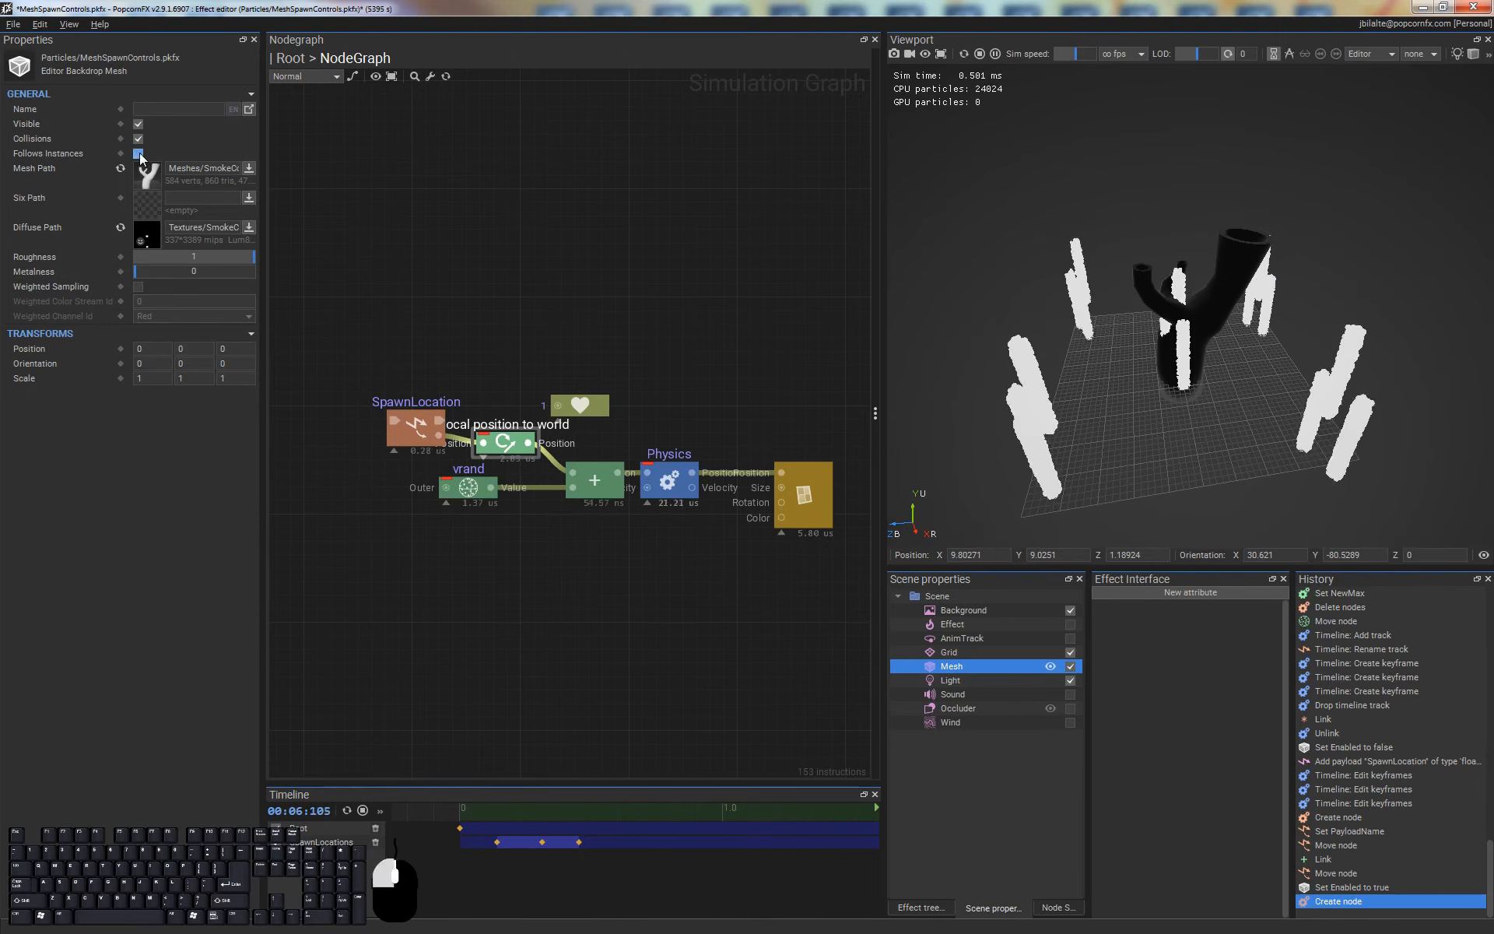
Spawn more effect instances to inspect particle placement on each mesh copy, and restart with a single instance
alt+drag(1250, 420, 1198, 436)
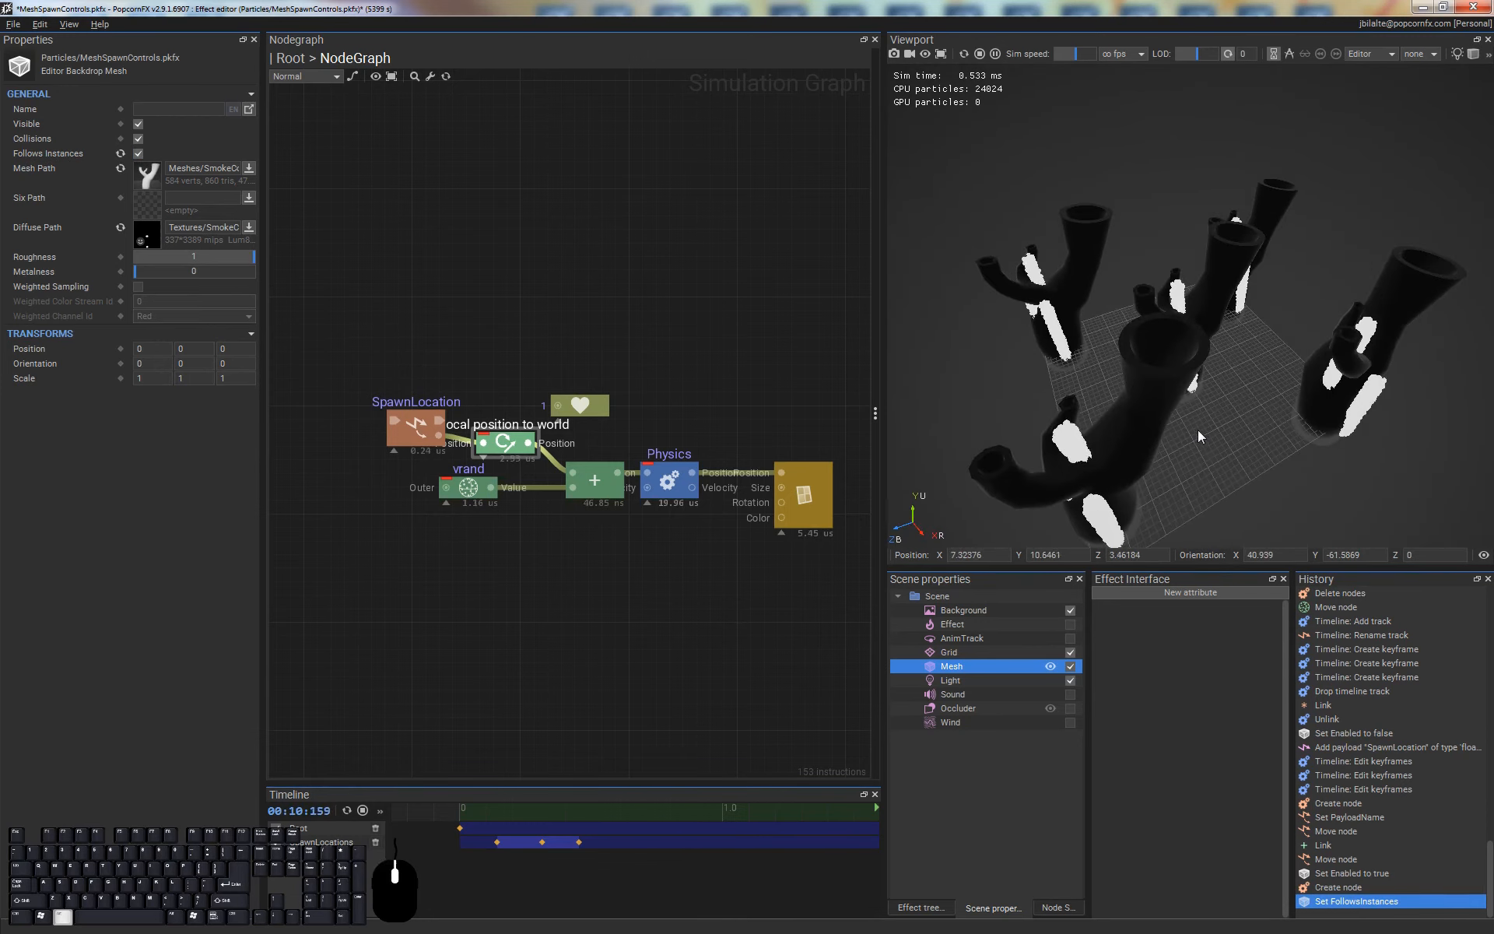
key(space)
key(space)
alt+drag(1280, 330, 1245, 505)
alt+drag(1290, 437, 1112, 410)
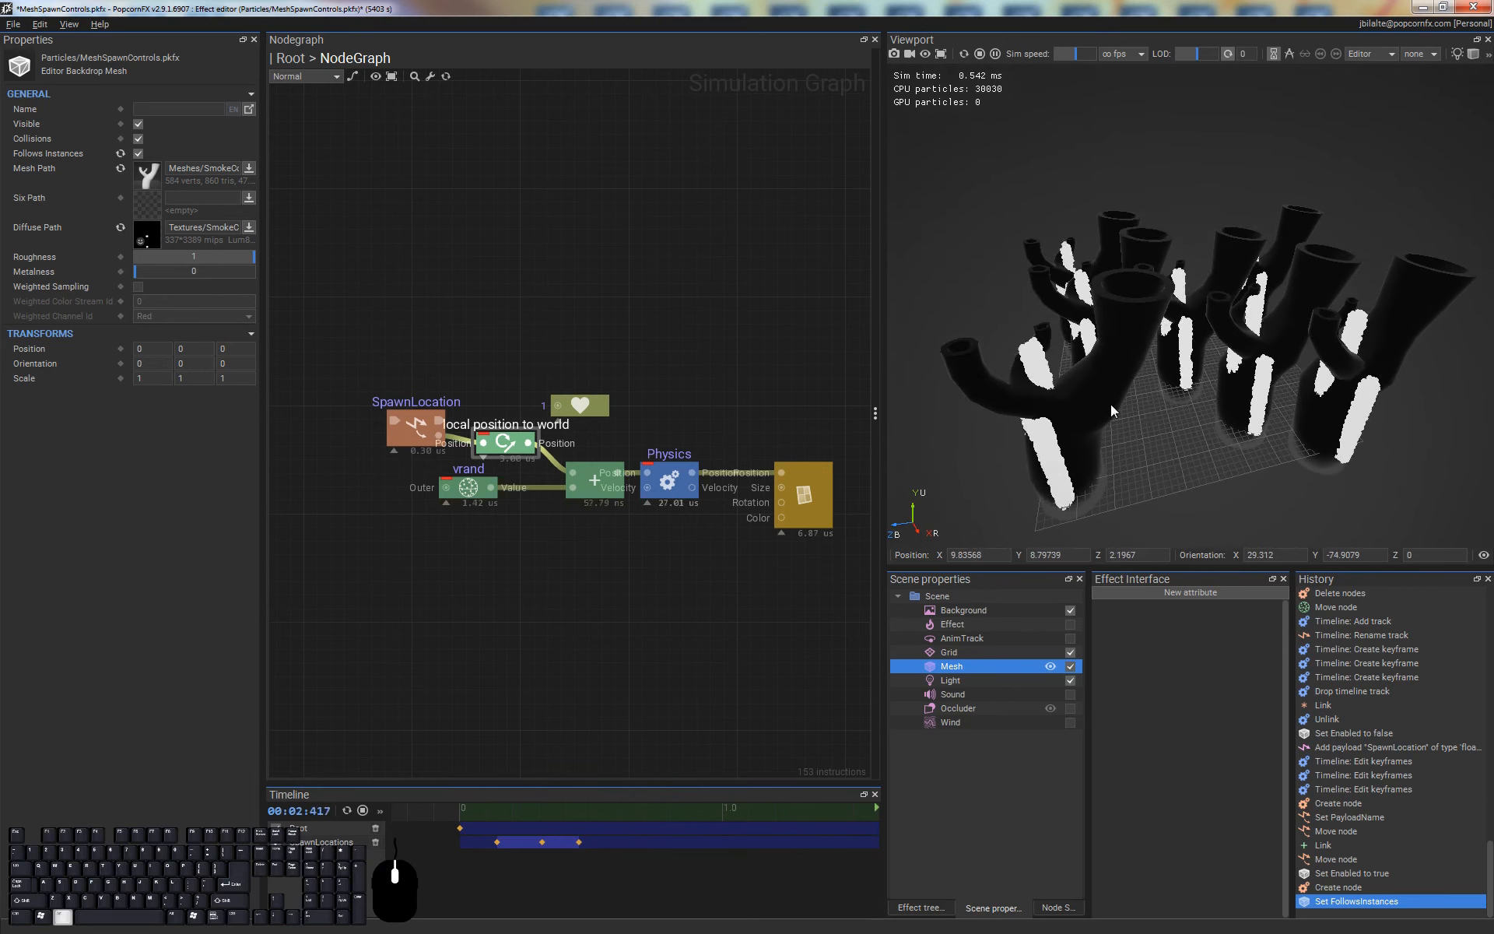
key(ctrl+space)
alt+shift+right_drag(1203, 333, 1247, 400)
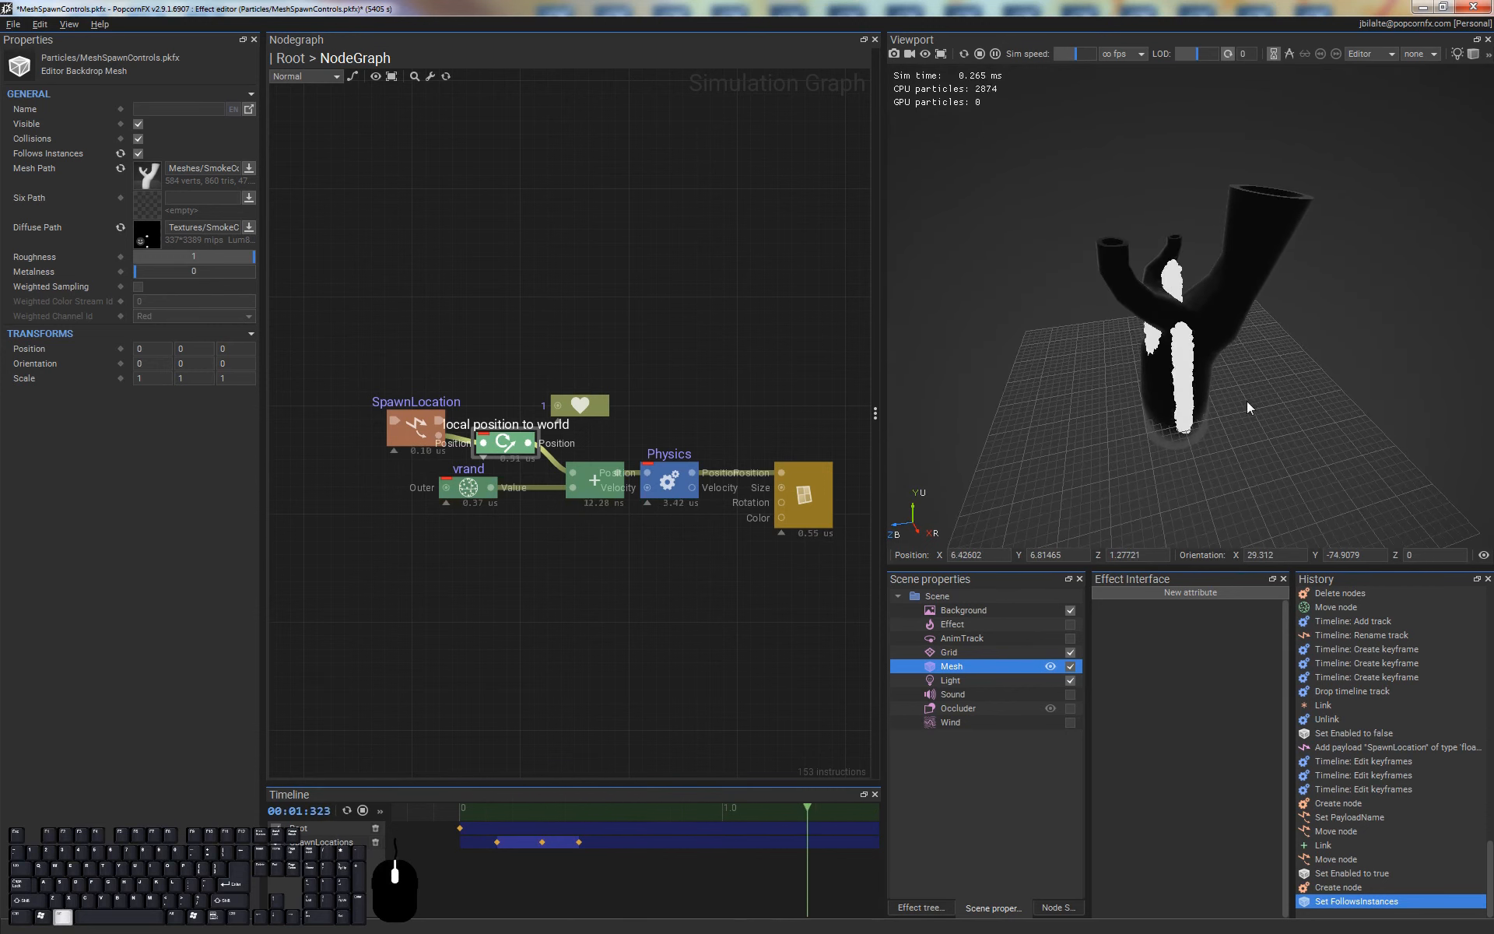
alt+drag(1246, 400, 1223, 341)
Set the first SpawnLocations keyframe's Spawn Location to -0.5, 5, -2.5
drag(492, 870, 502, 826)
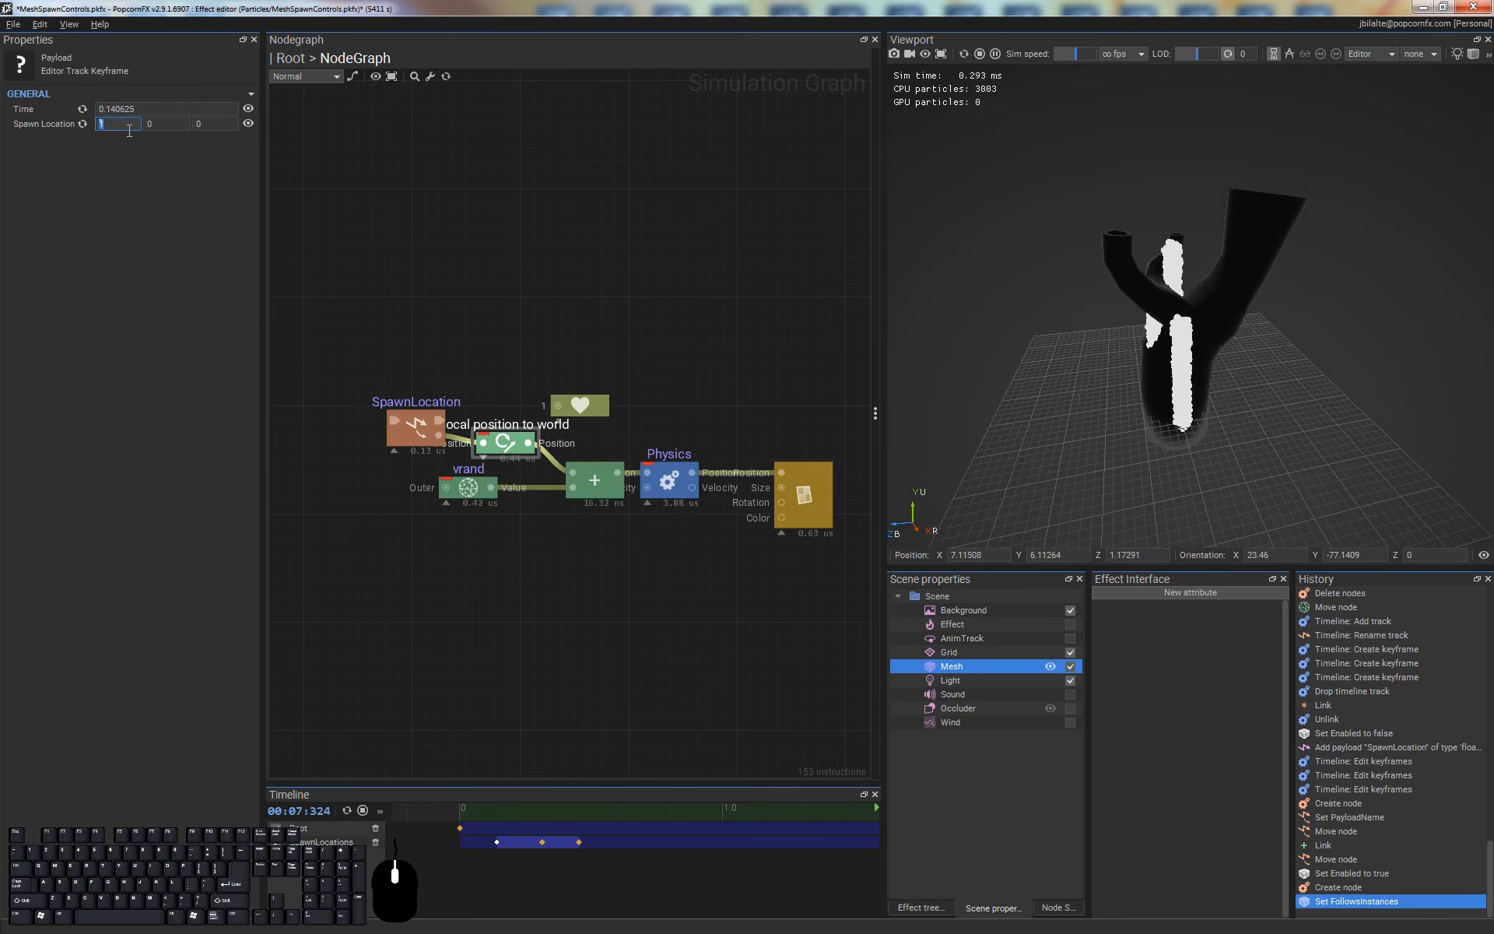
text(-0.05)
key(Tab)
text(5)
key(Tab)
text(-2.5)
key(Return)
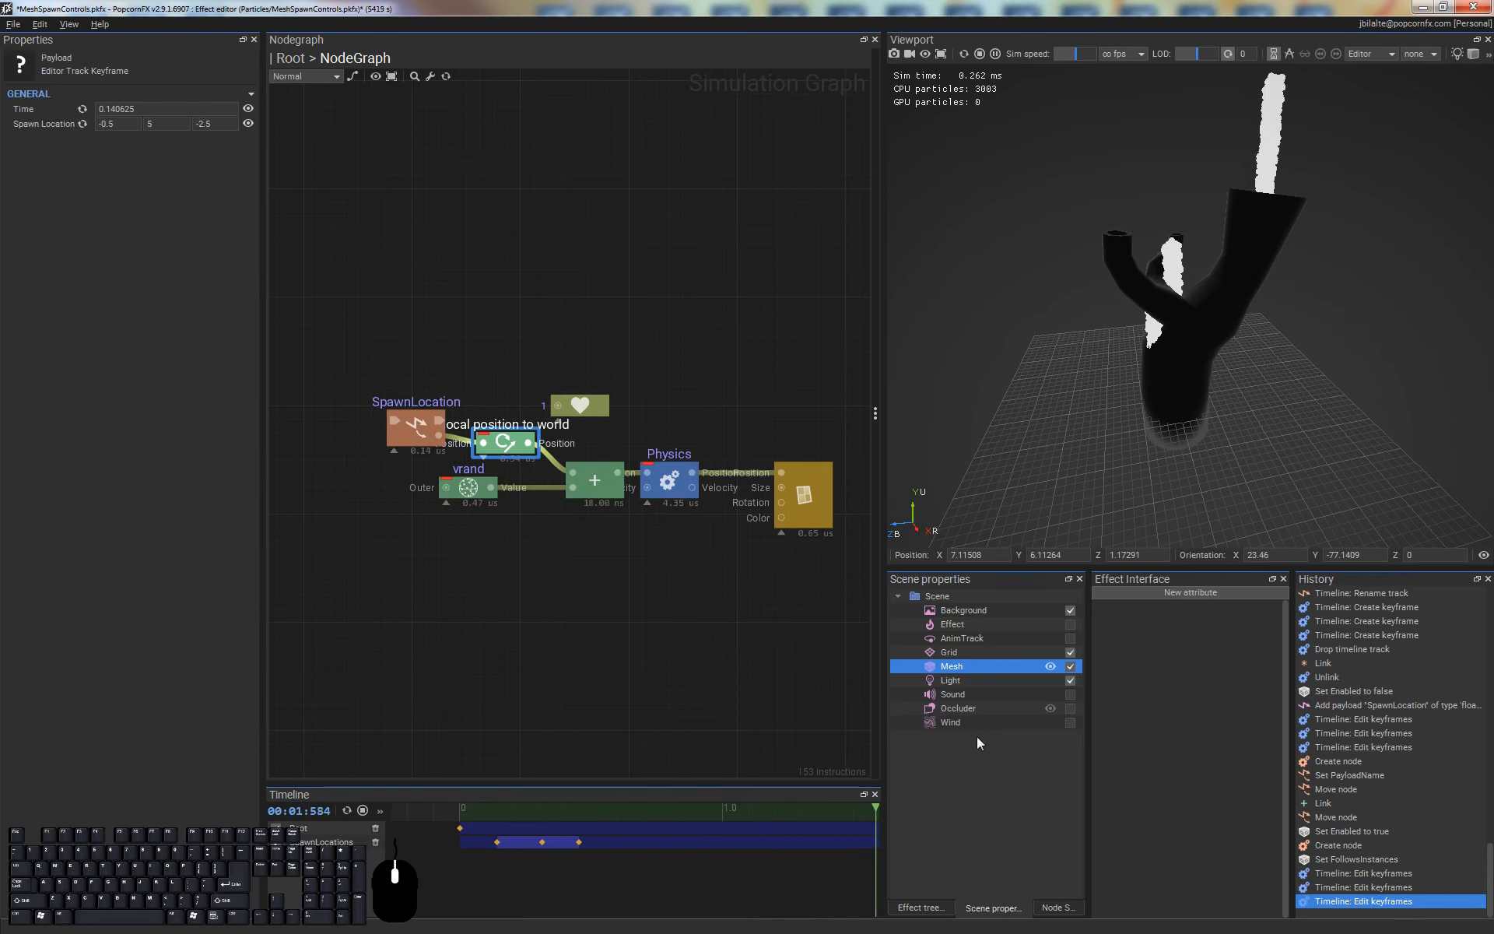
Set the second SpawnLocations keyframe's Spawn Location to 4.5 in Y and 1.5 in Z
drag(537, 867, 571, 830)
key(Tab)
text(4.5)
Set the third SpawnLocations keyframe's Spawn Location to -0.5, 4.8, -0.2
key(Tab)
text(1.5)
key(Return)
double_click(116, 125)
text(-1)
key(Tab)
text(5)
key(Tab)
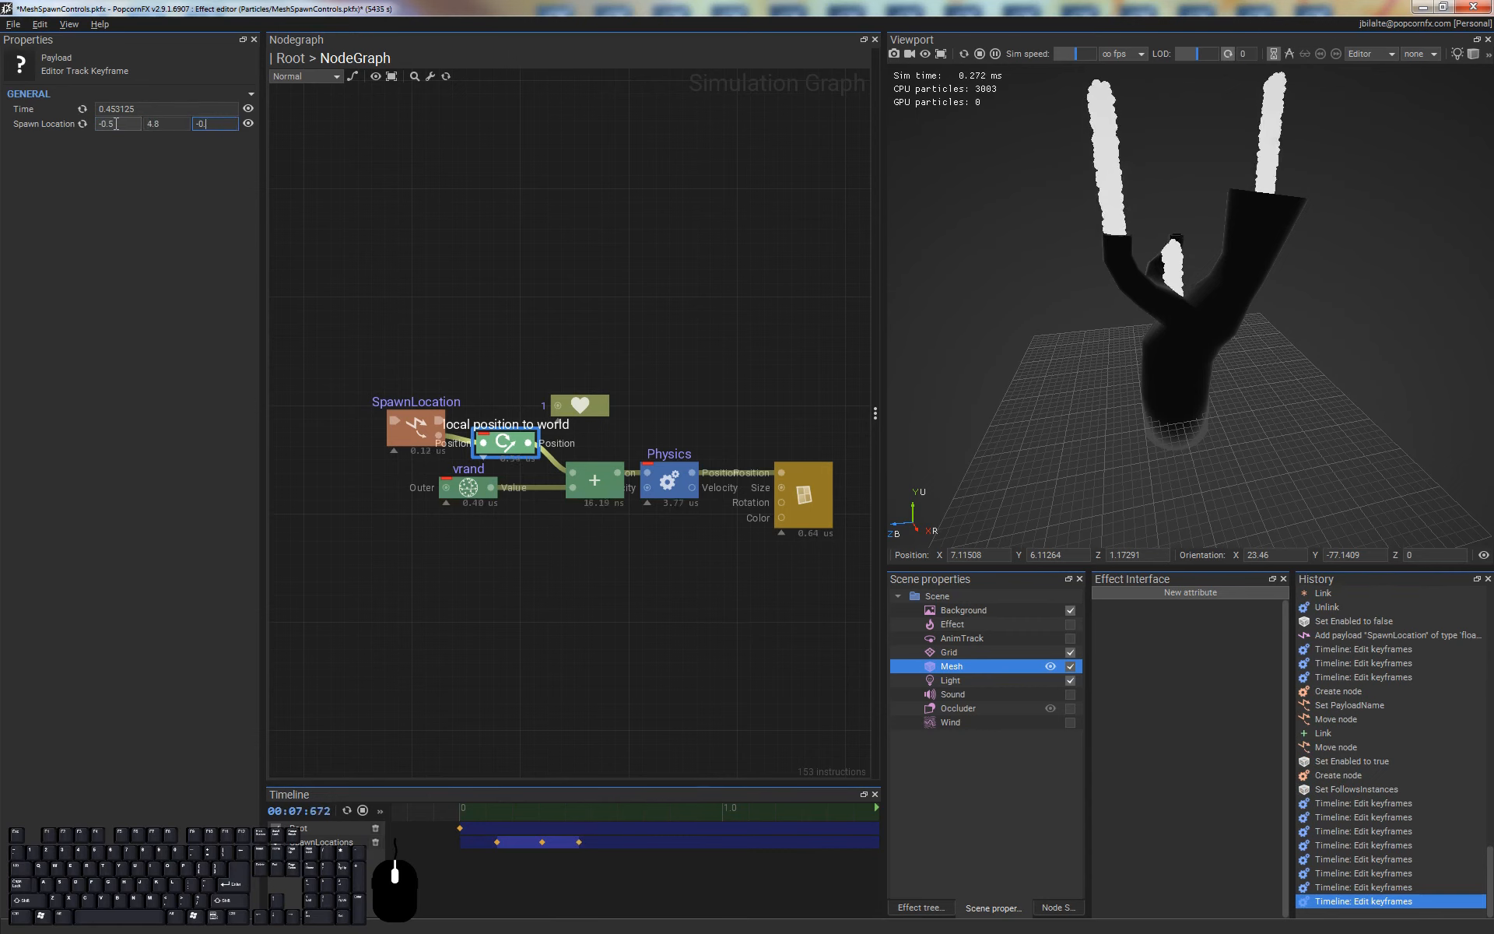
text(-0.2)
key(Return)
click(576, 218)
Move the three SpawnLocations keyframes close together around time 0, with the last one at about 0.013 s
scroll(580, 847, down, 4)
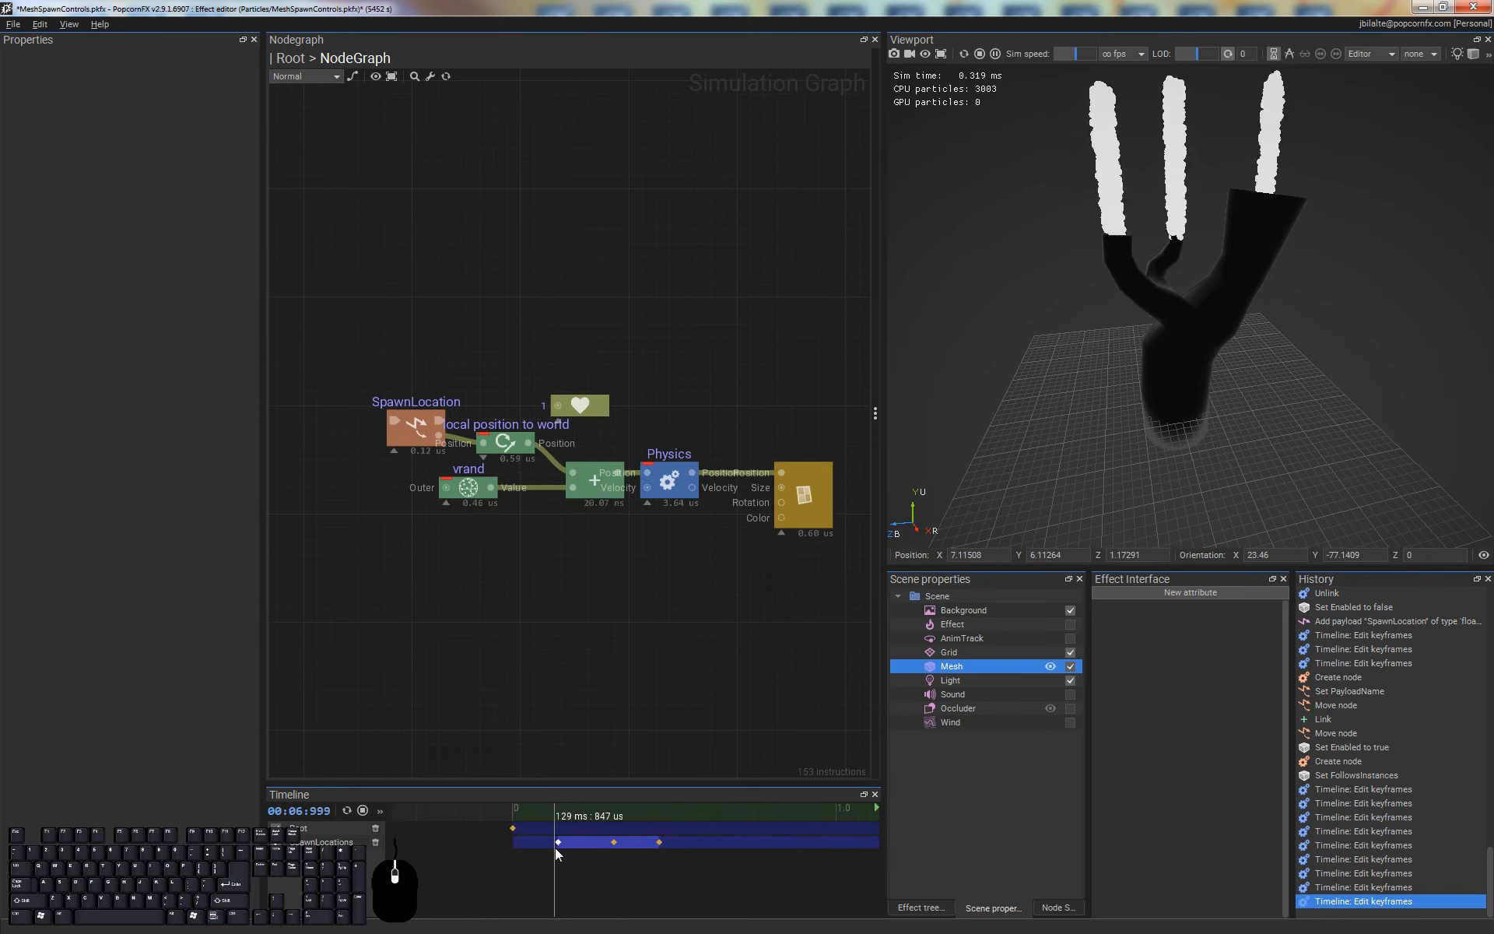
scroll(554, 848, up, 4)
click(560, 842)
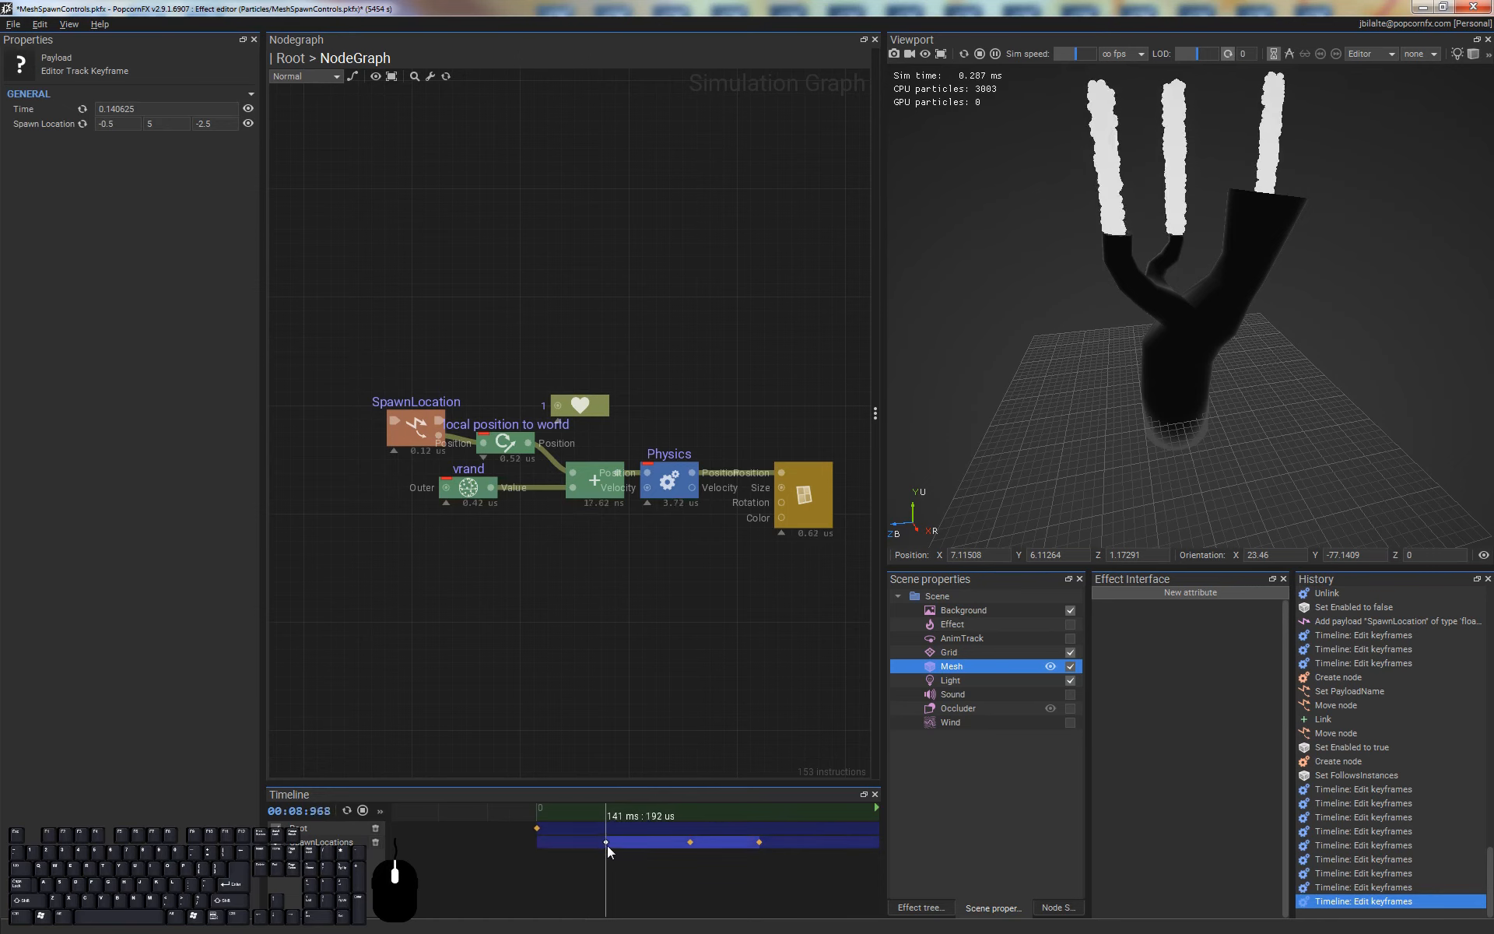
drag(607, 842, 526, 837)
drag(691, 843, 535, 842)
drag(758, 842, 543, 842)
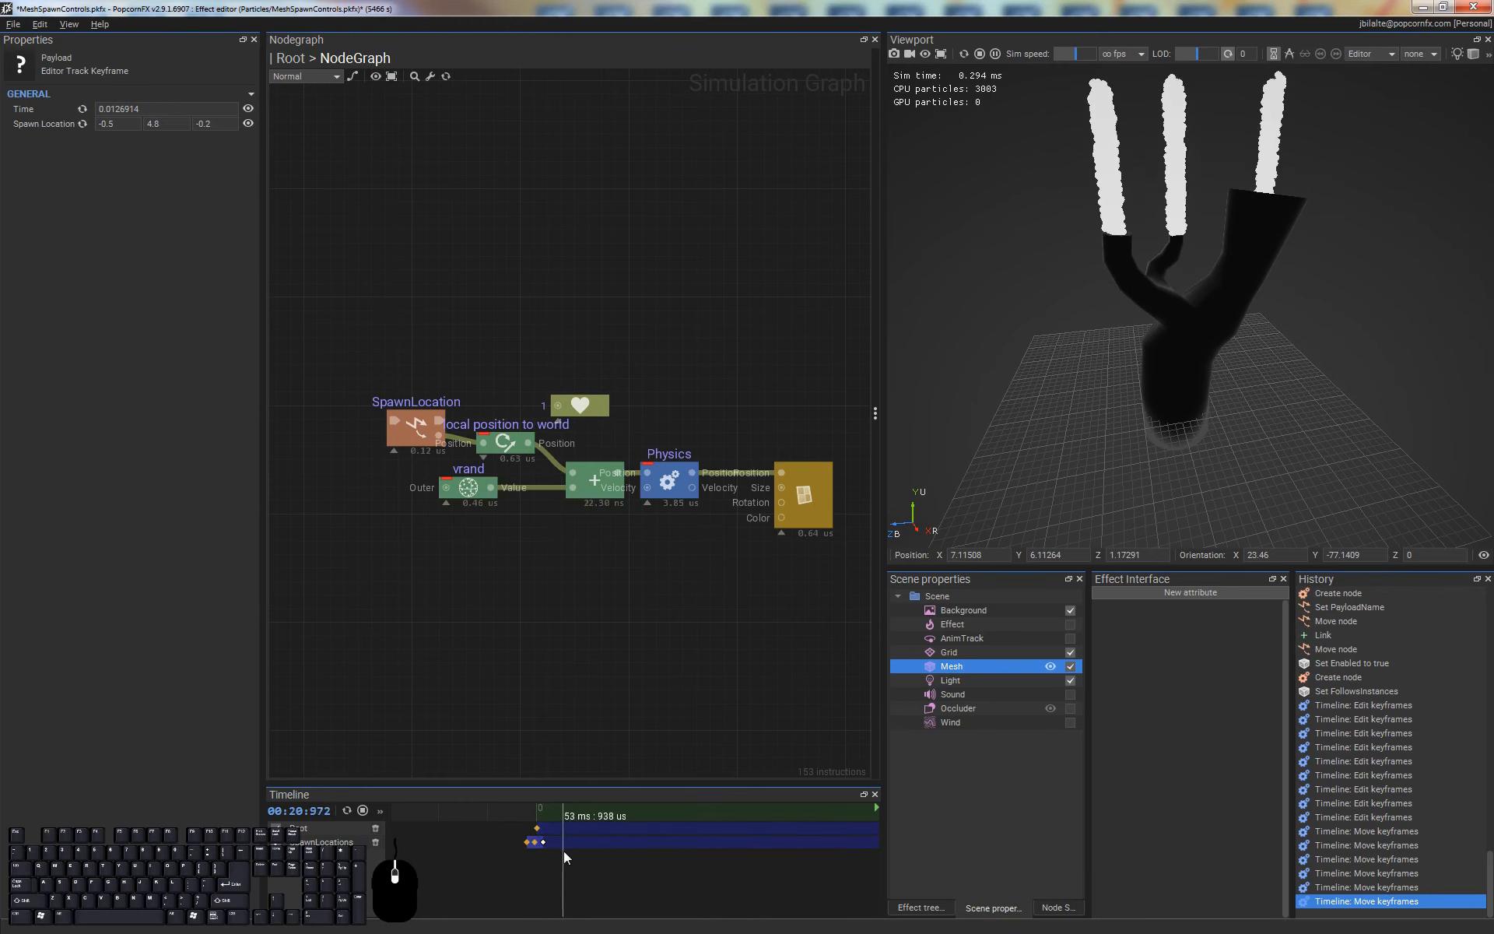
Shift the SpawnLocations keyframes to before time 0 on the timeline and restart the effect
scroll(563, 851, up, 3)
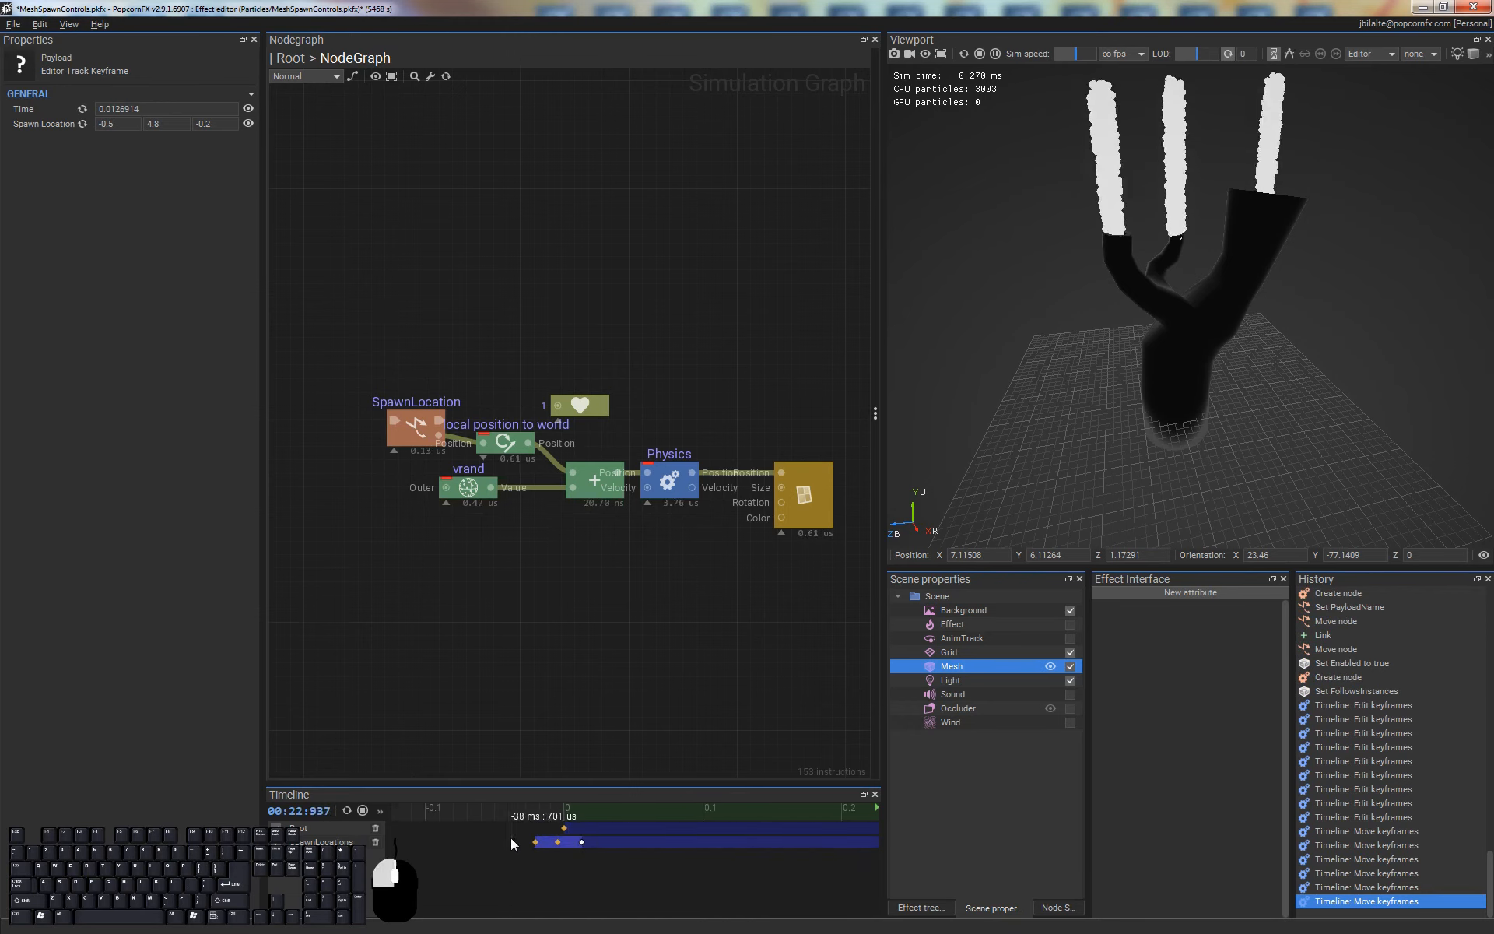
drag(582, 844, 545, 844)
click(595, 870)
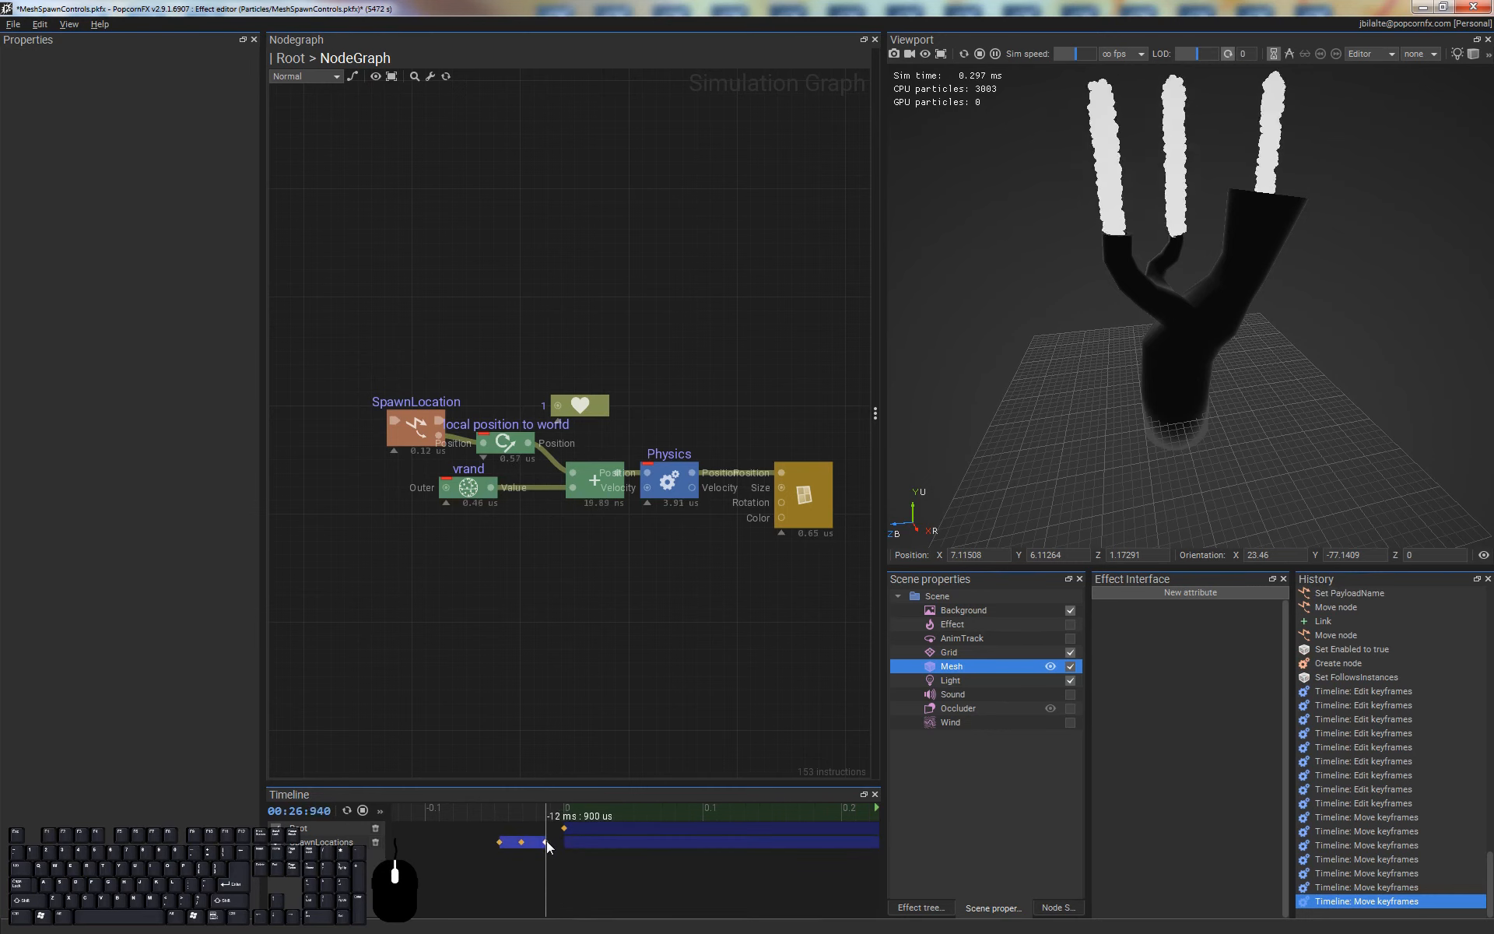
key(ctrl+space)
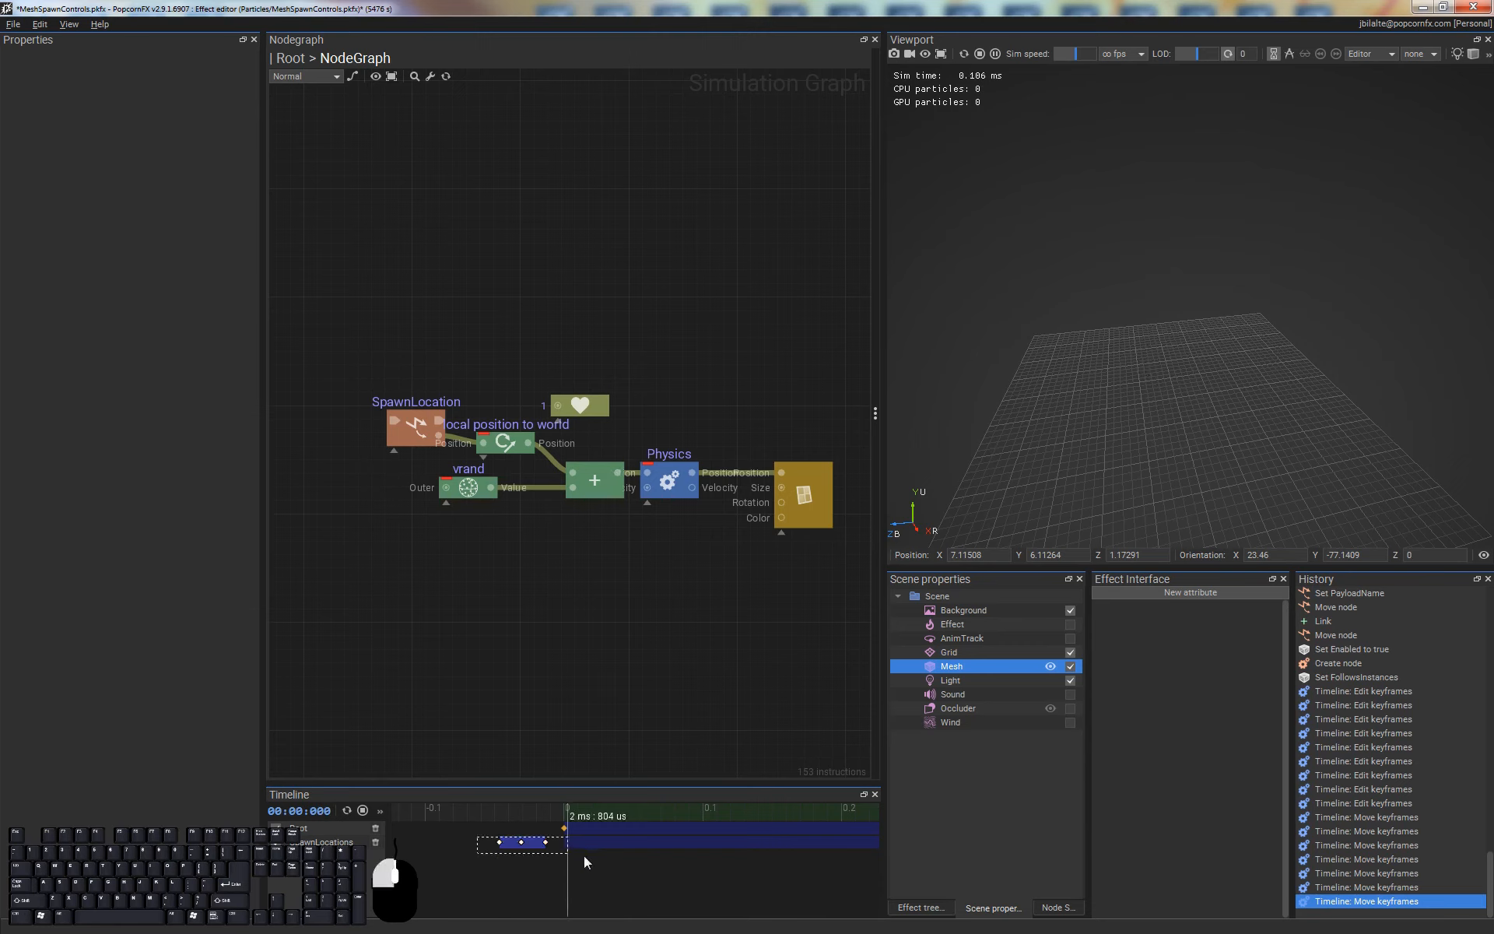
Shift the three SpawnLocations keyframes so only the last one falls after time 0, at about 0.009 s, and restart the effect
drag(584, 856, 577, 843)
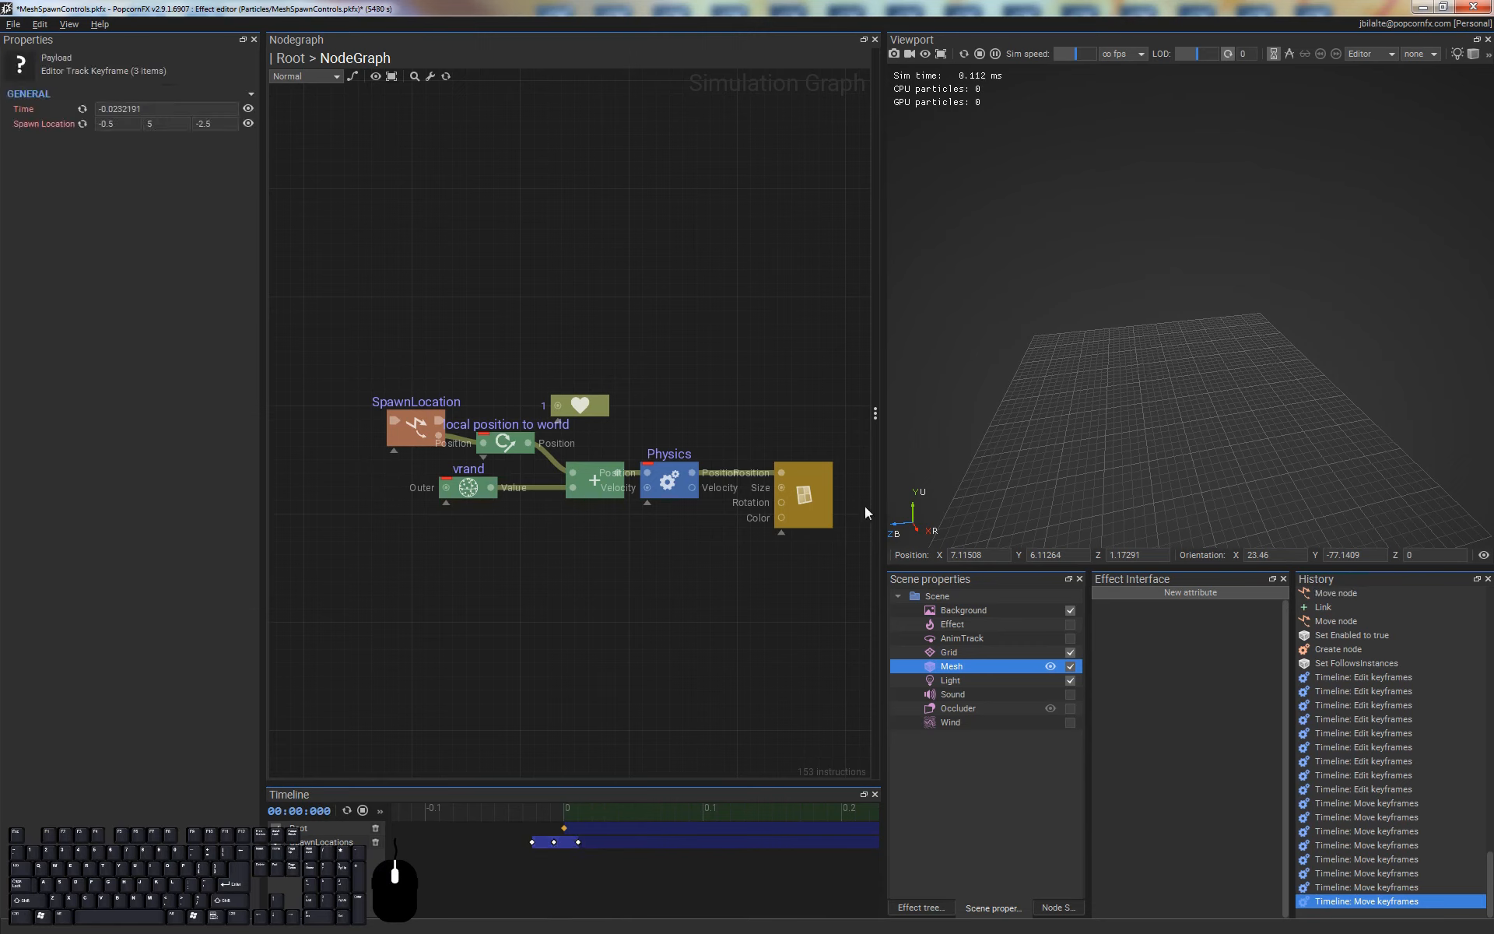
key(ctrl+space)
click(654, 830)
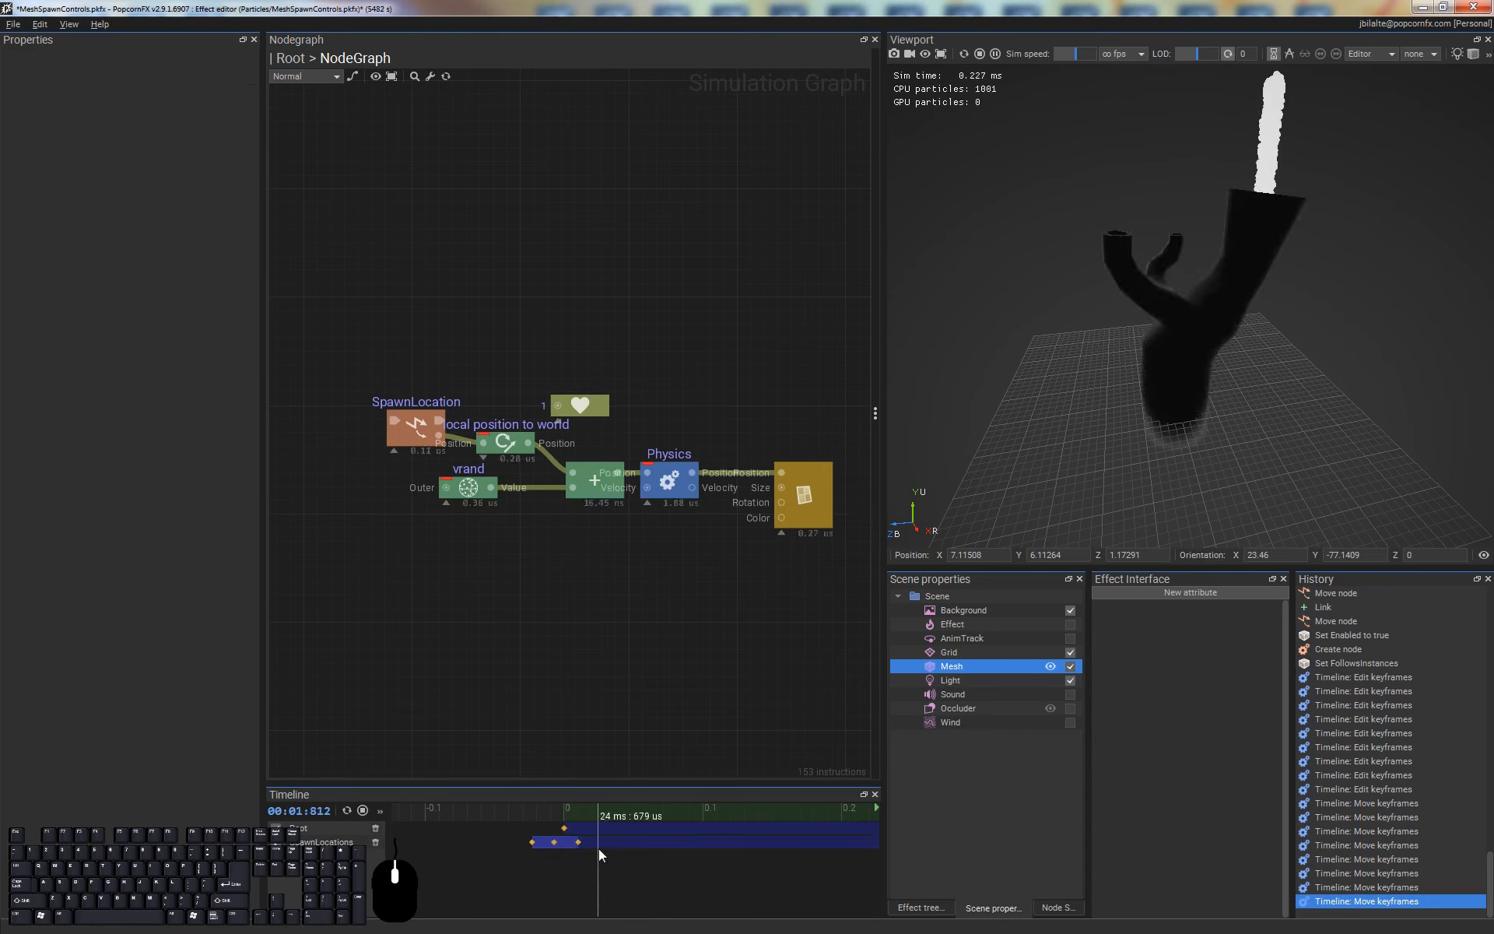
Move all three SpawnLocations keyframes just after time 0, spaced tightly with the last at about 0.002 s
ctrl+scroll(577, 837, up, 6)
middle_drag(480, 873, 600, 860)
drag(433, 843, 663, 842)
middle_drag(721, 835, 704, 849)
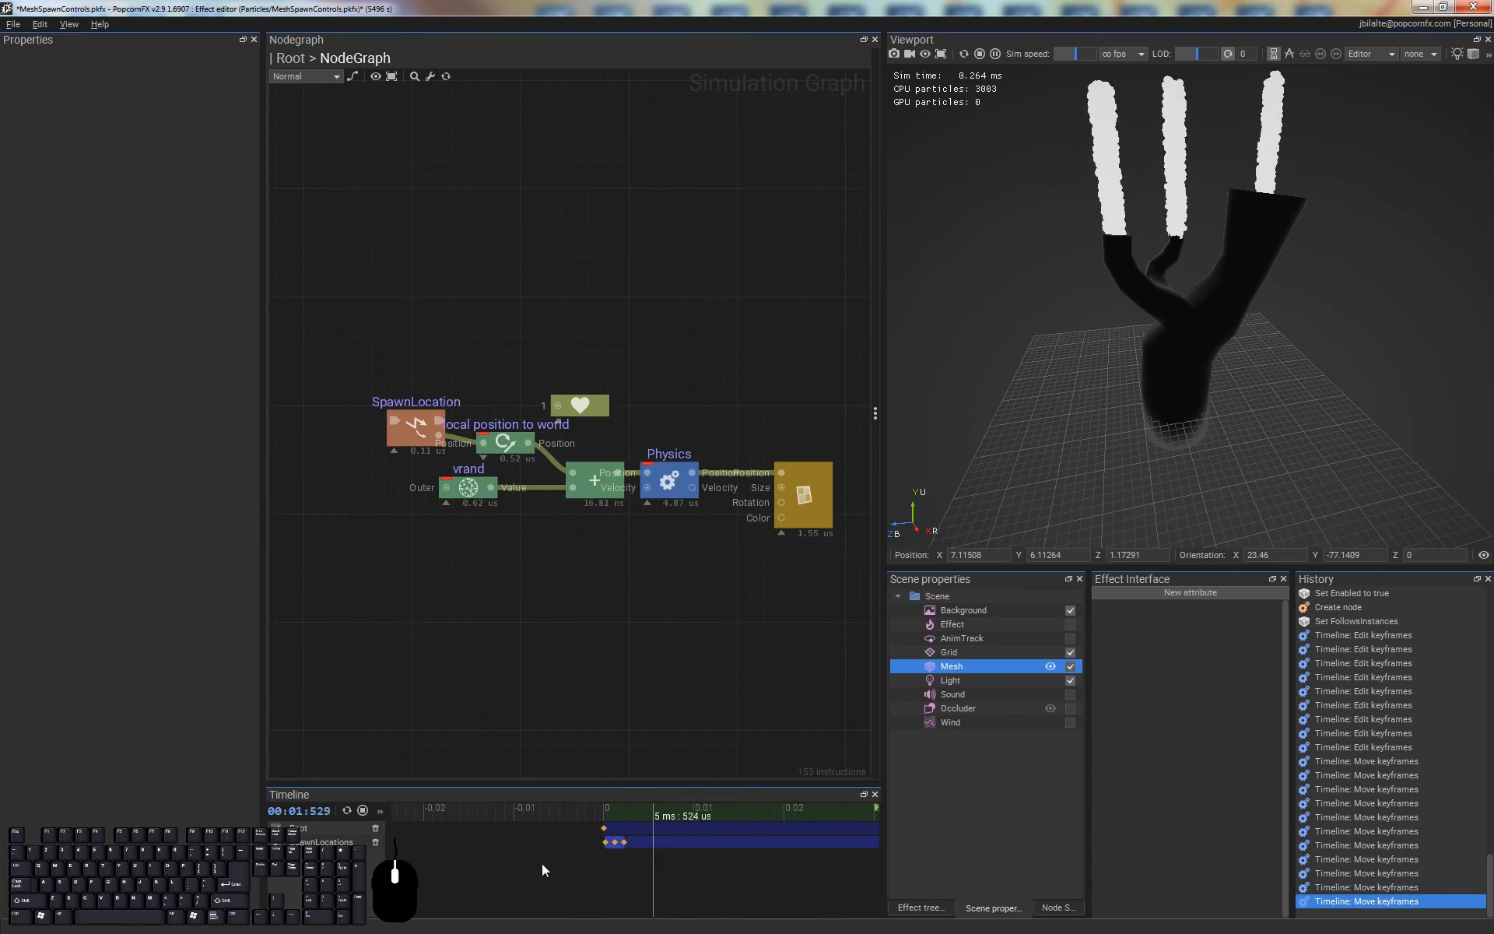
Examine the SpawnLocations track's keyframe spacing and payload settings, and inspect the particle spawns at the chimney openings from several angles
scroll(629, 843, down, 4)
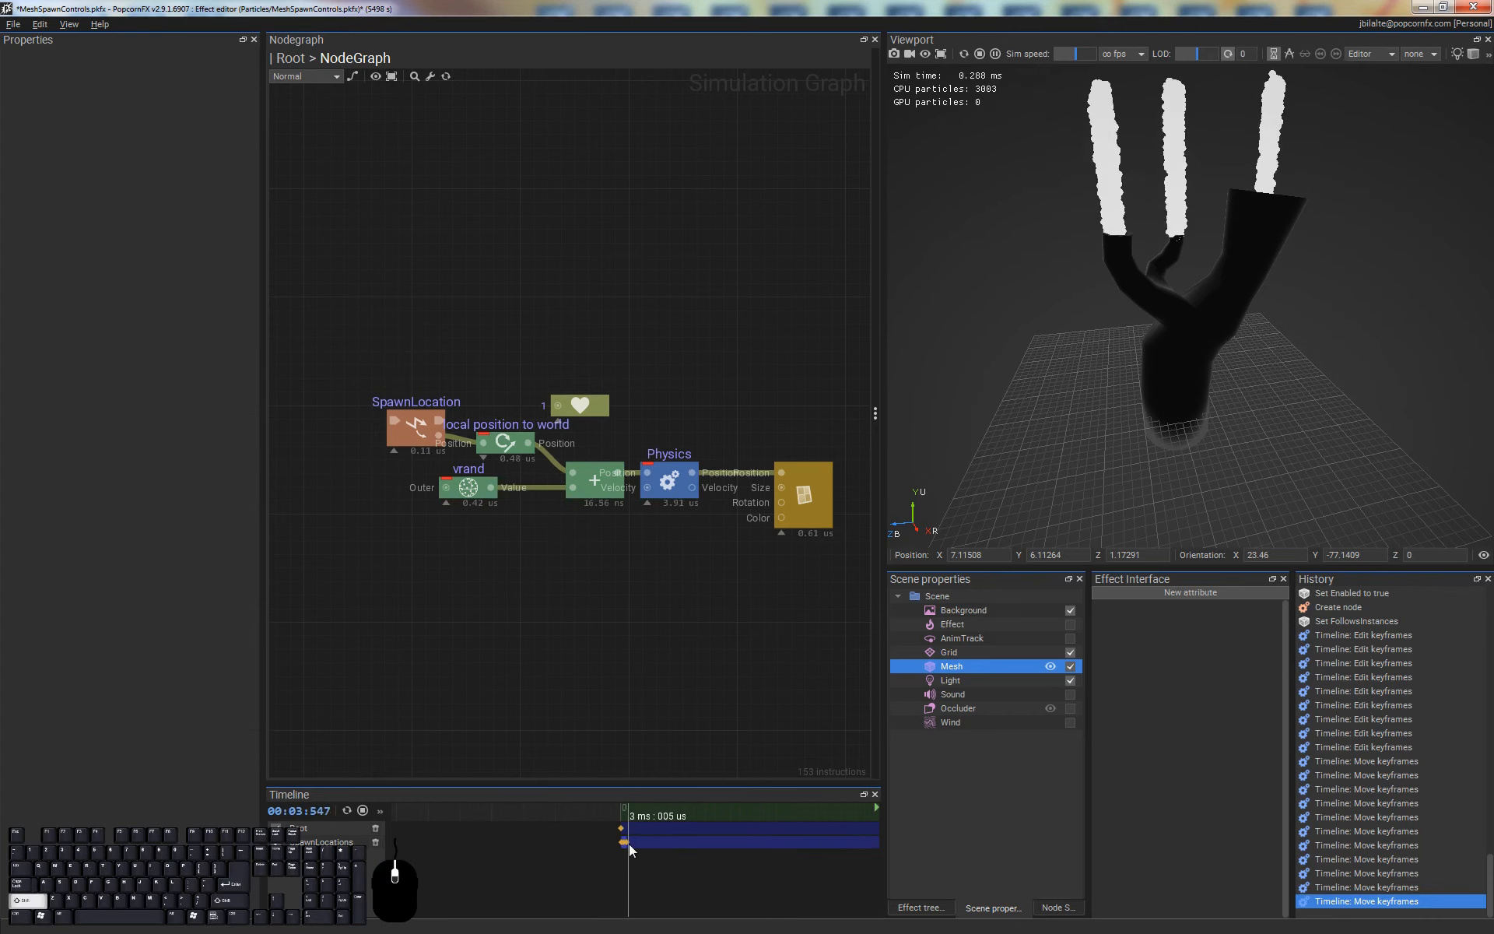
scroll(628, 843, down, 3)
scroll(629, 845, up, 3)
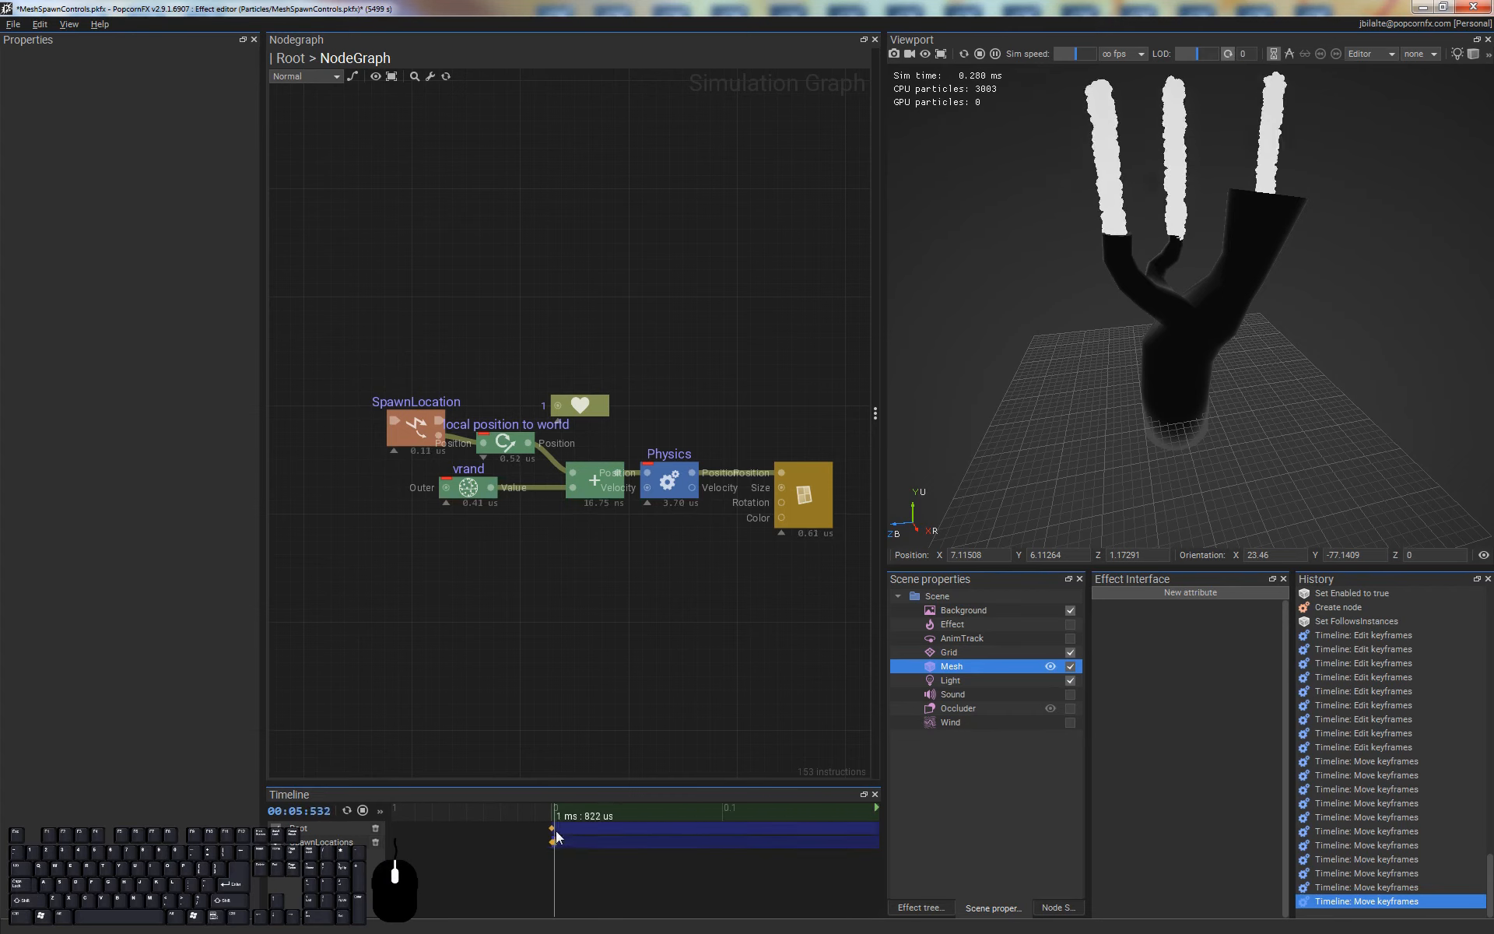
click(327, 842)
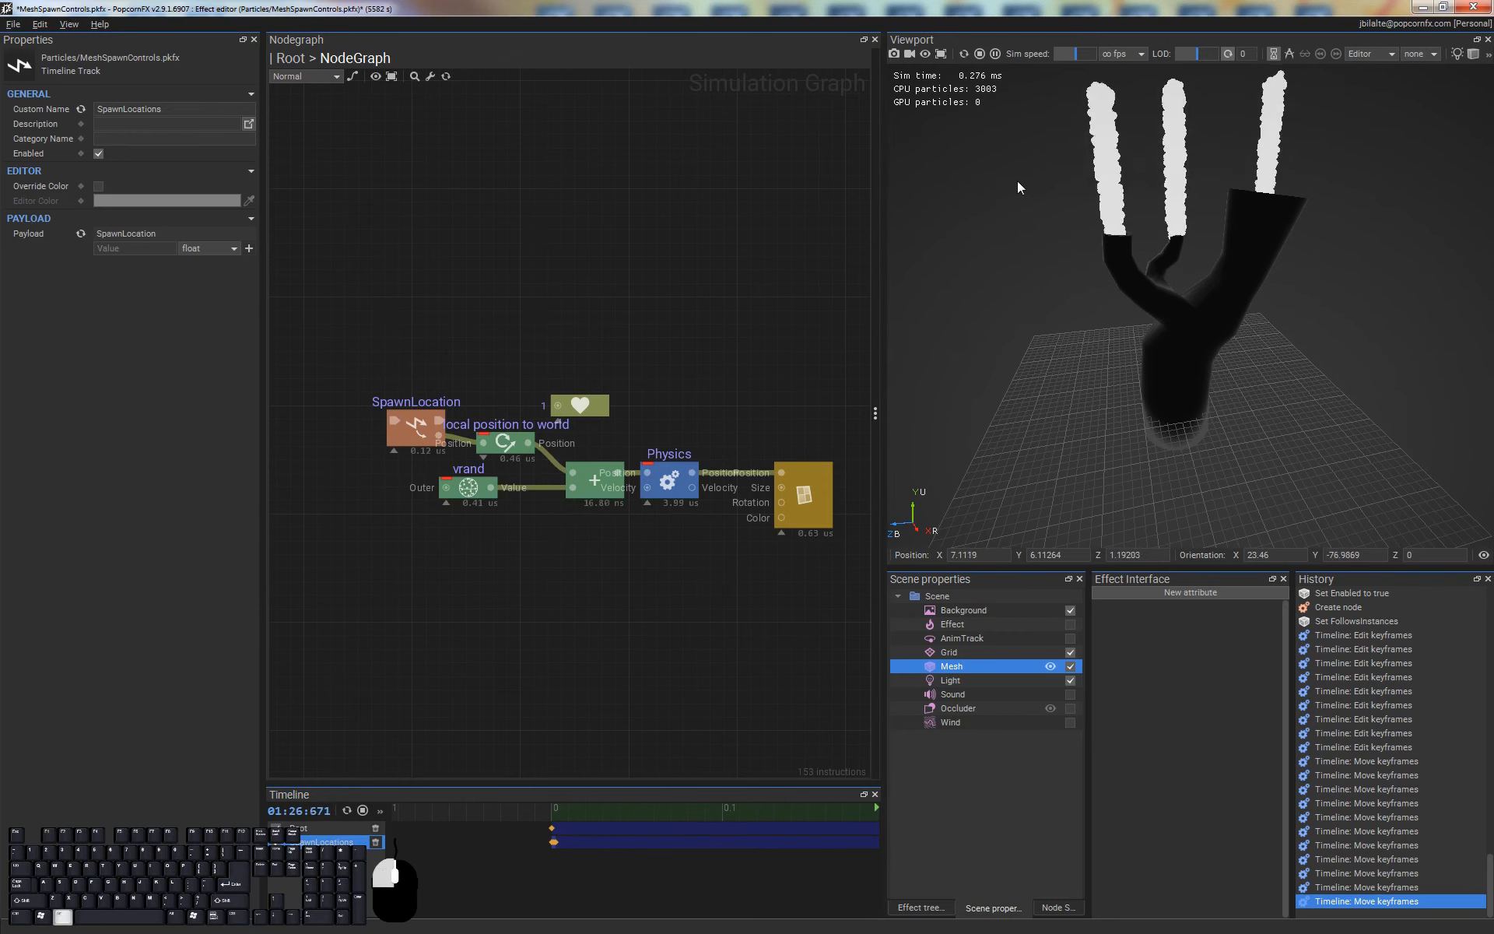
alt+drag(1018, 184, 1030, 351)
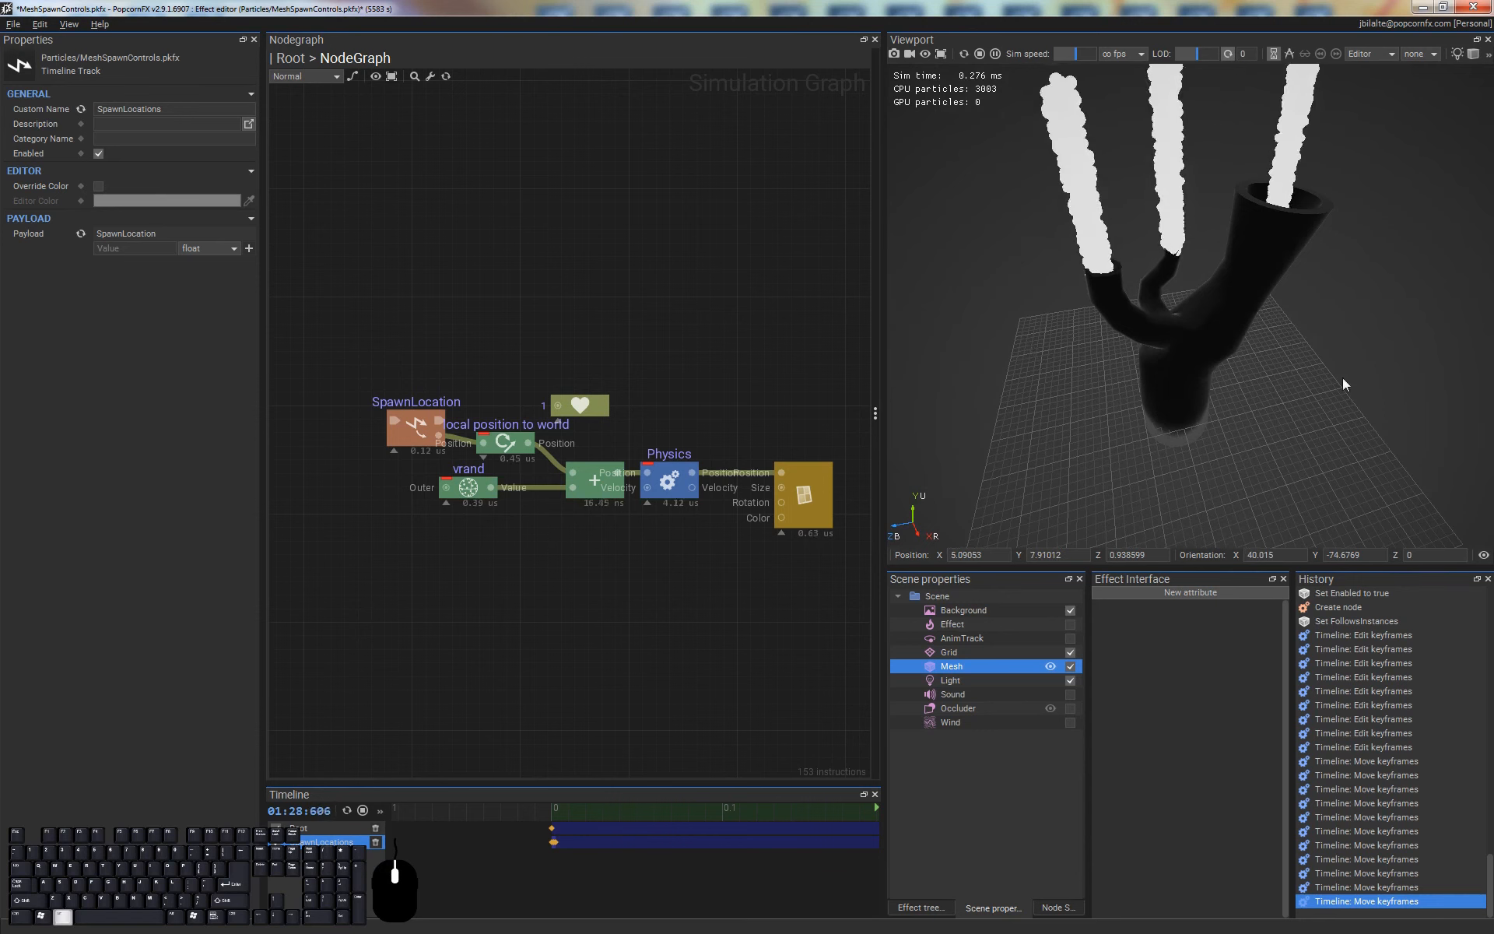
alt+drag(1343, 376, 1237, 226)
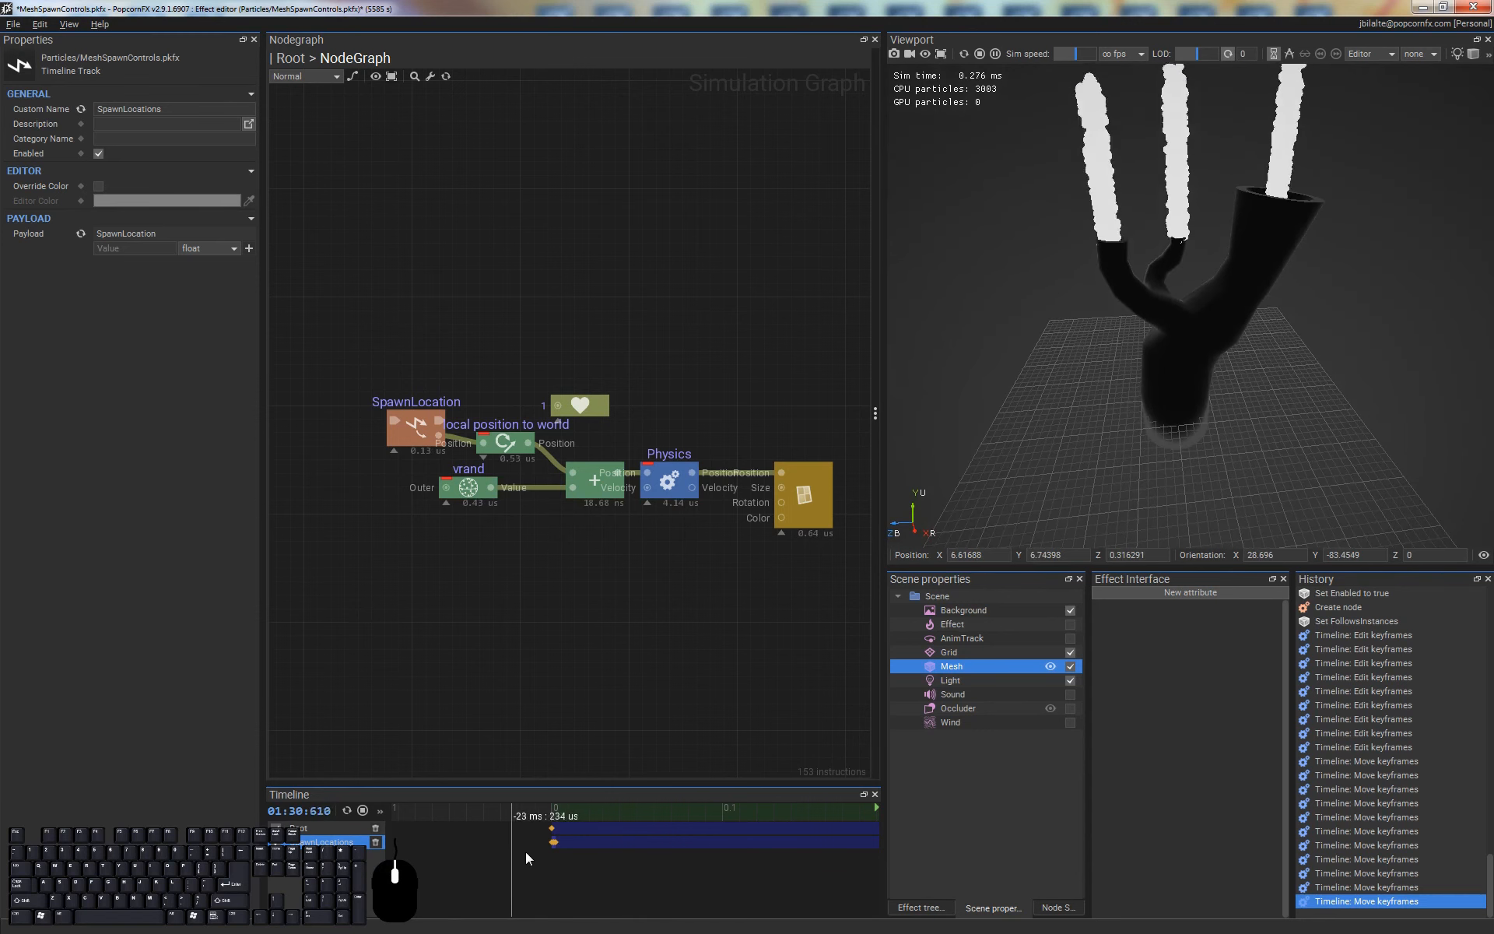
scroll(554, 847, up, 5)
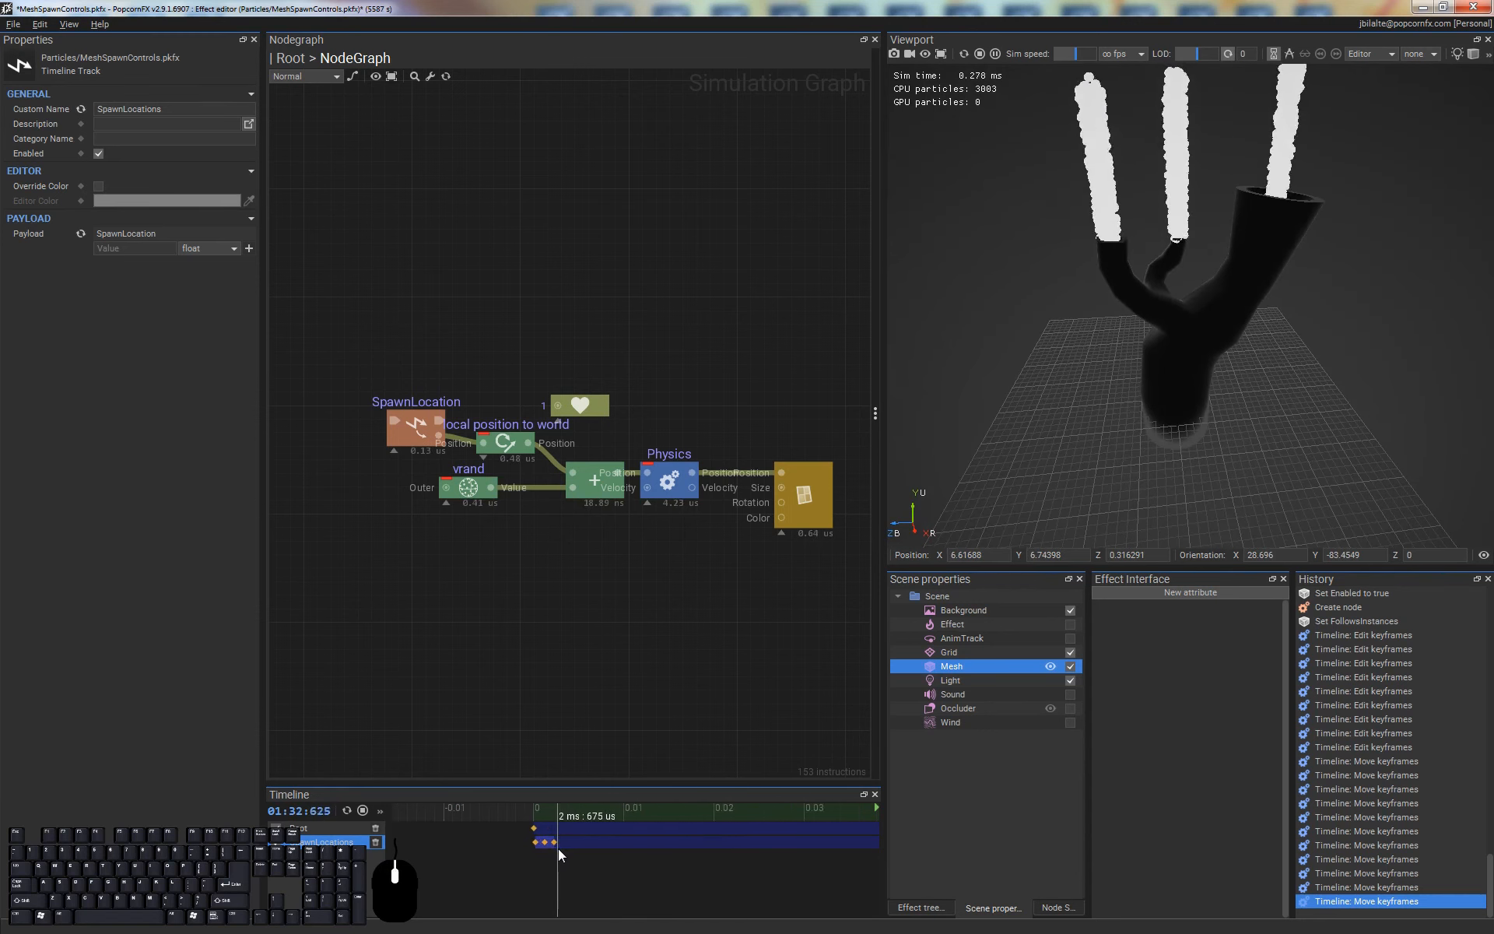